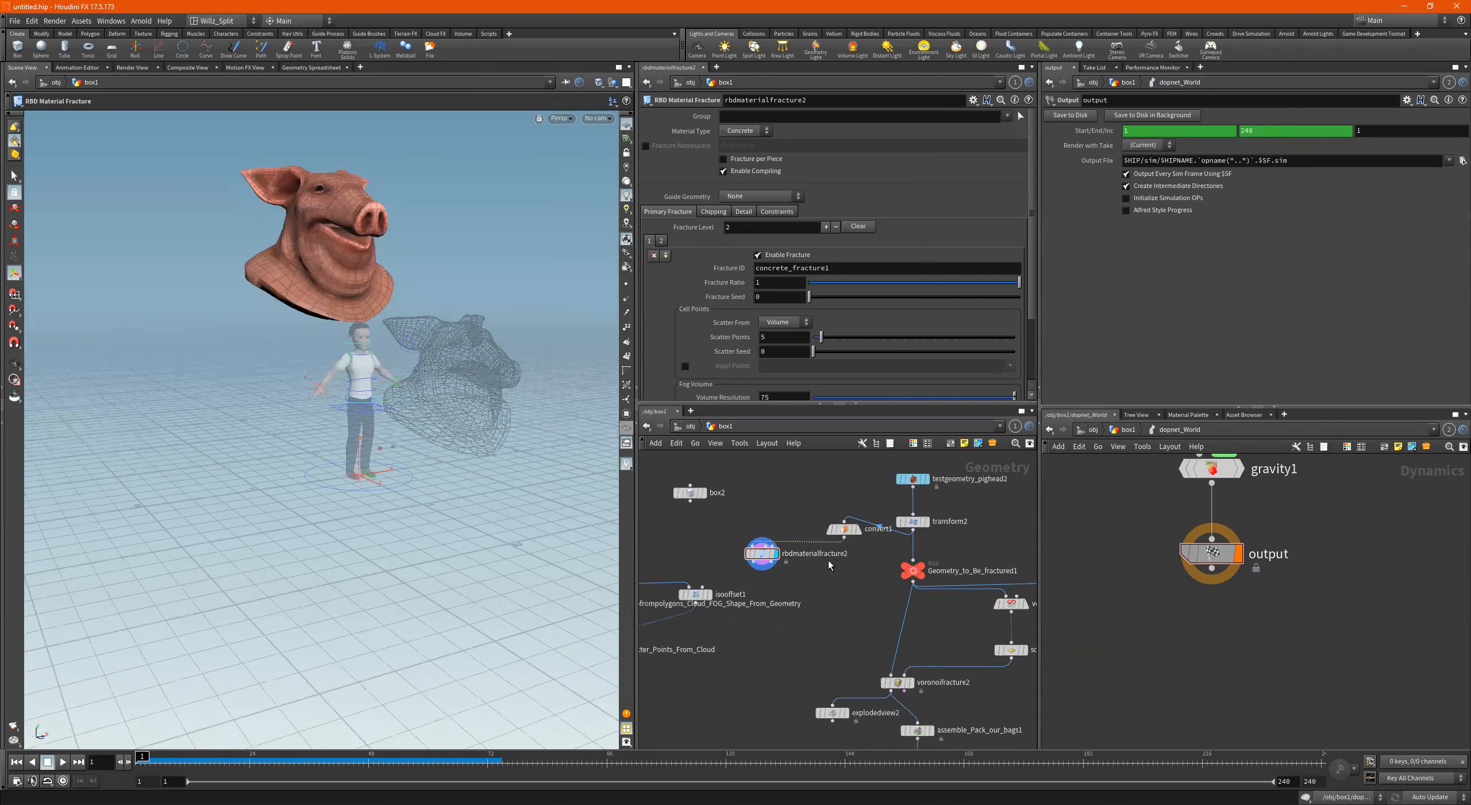
Inspect the convert1 node's settings between transform2 and rbdmaterialfracture2.
{"action": "scroll", "coordinate": [879, 523], "scroll_direction": "up", "scroll_amount": 4}
{"action": "left_click", "coordinate": [965, 528]}
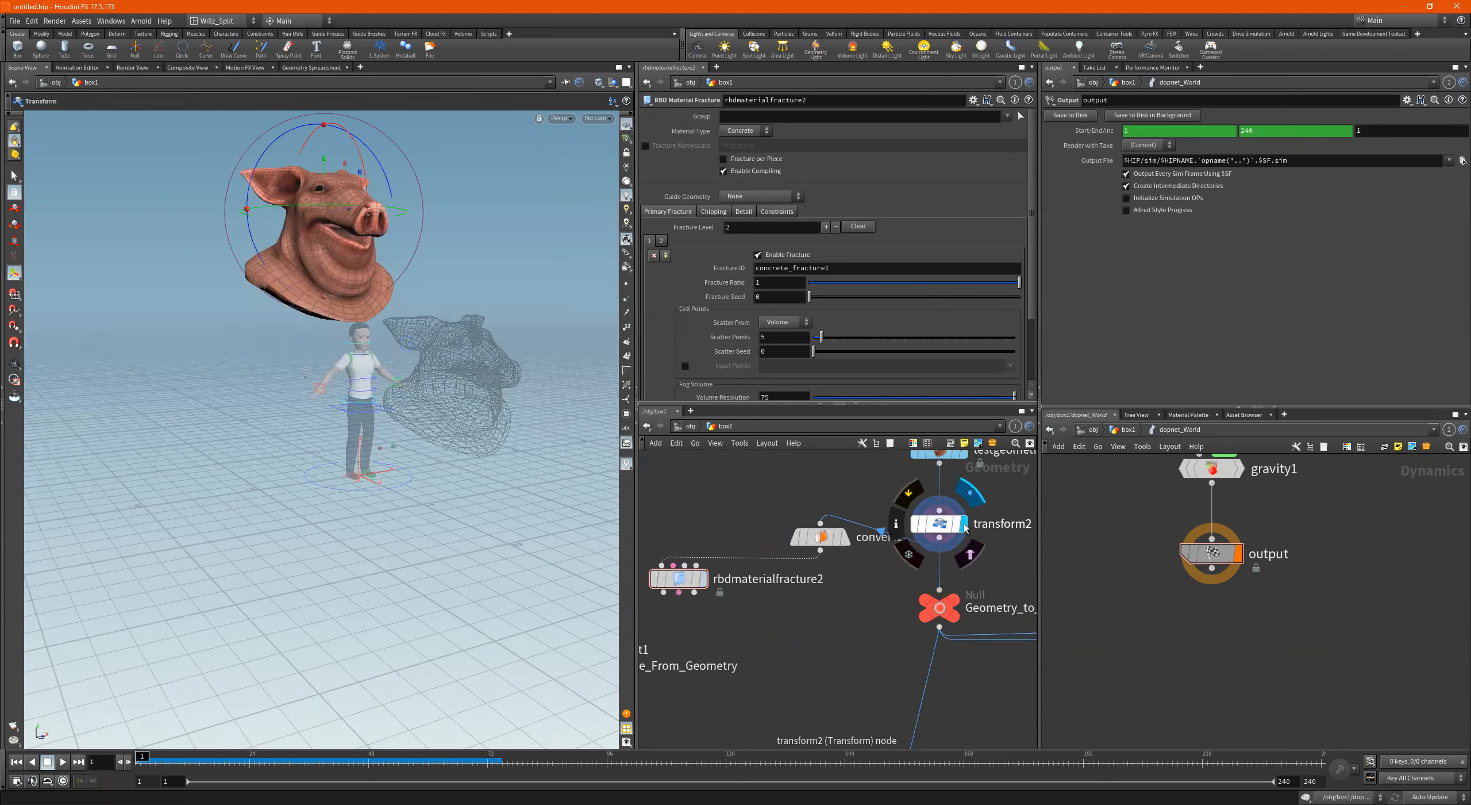
{"action": "left_click", "coordinate": [838, 541]}
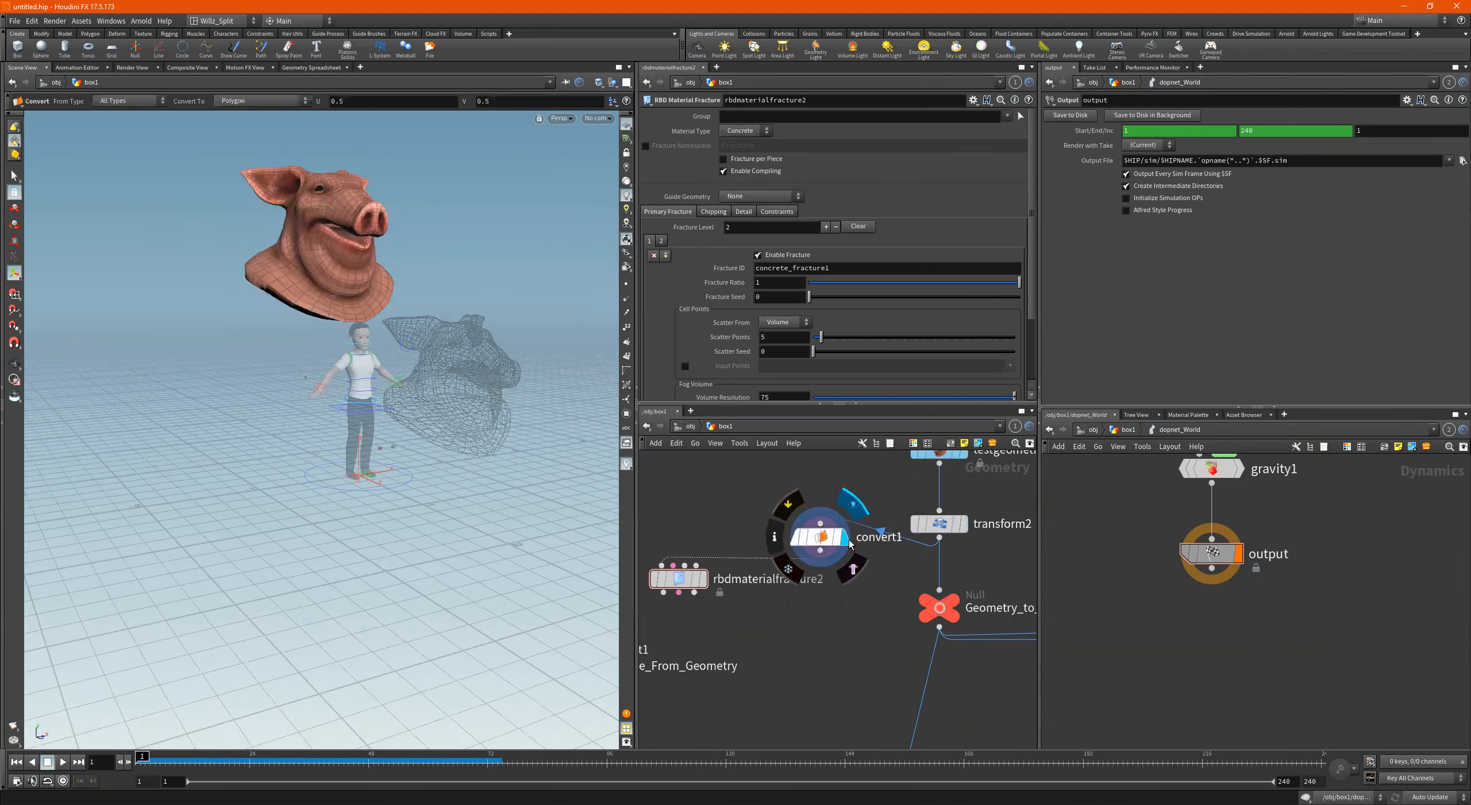
{"action": "left_click", "coordinate": [835, 540]}
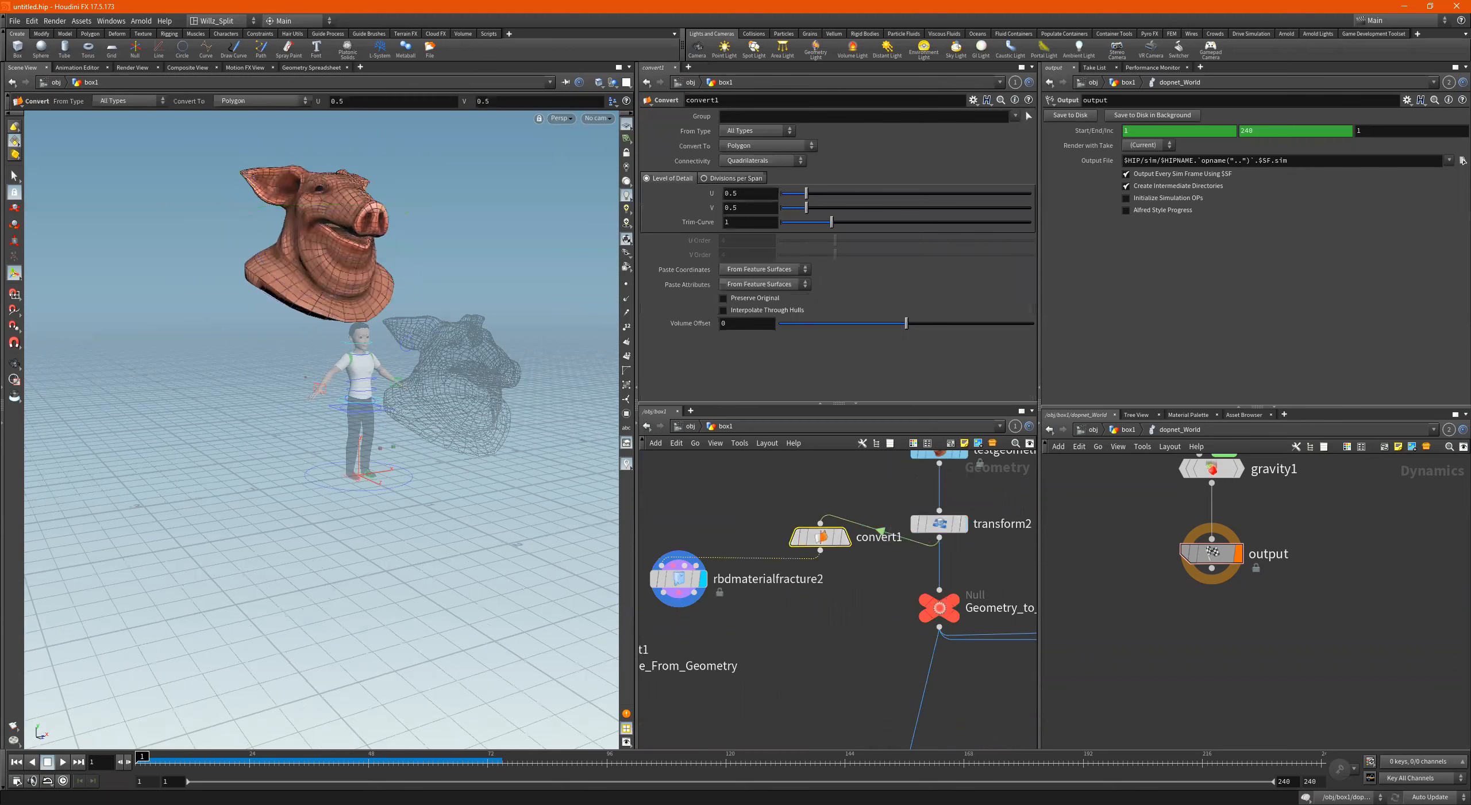
{"action": "scroll", "coordinate": [895, 667], "scroll_direction": "down", "scroll_amount": 5}
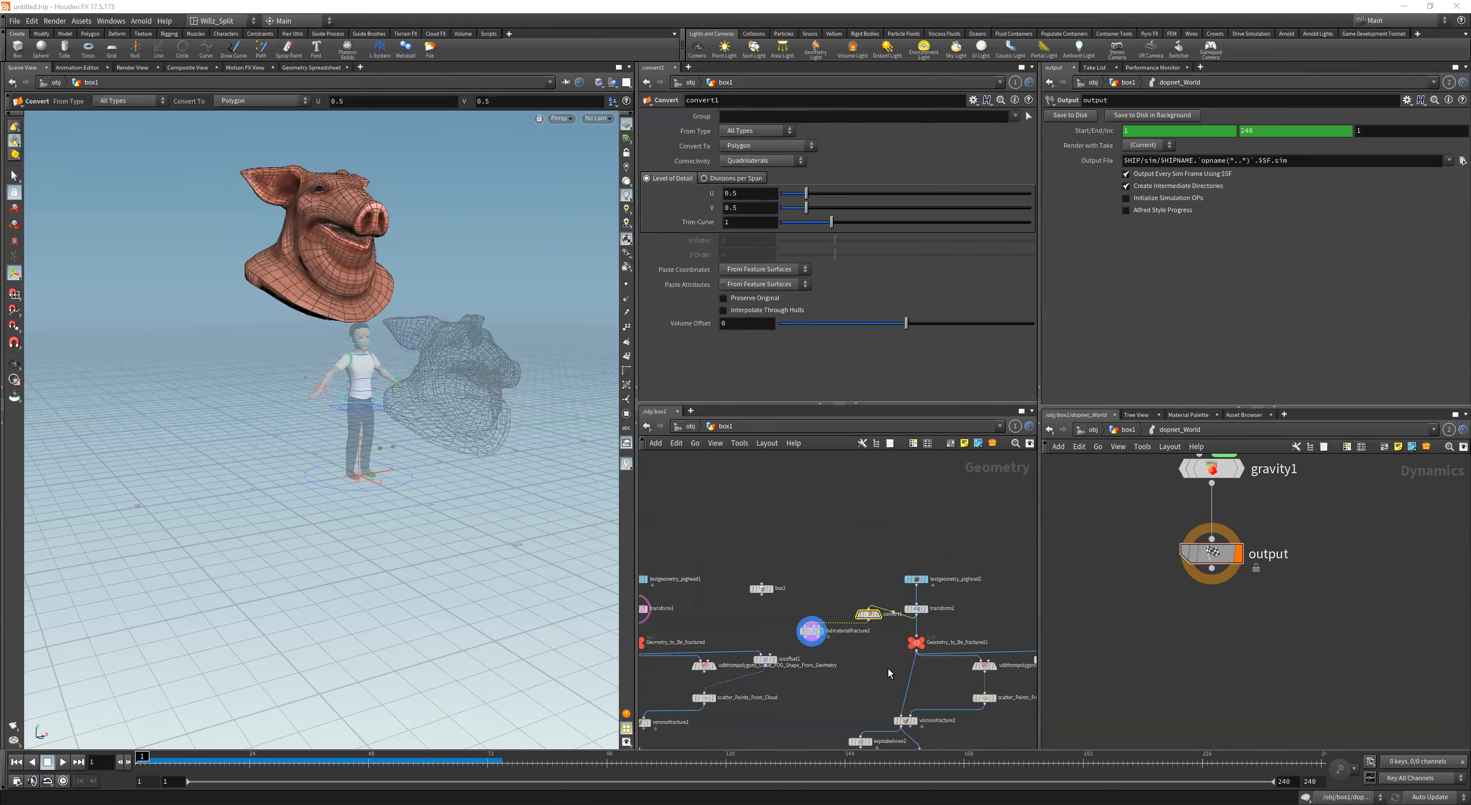
Wire rbdmaterialfracture2 into the explodedview2 node and display the exploded pig head.
{"action": "middle_click_drag", "start_coordinate": [864, 726], "coordinate": [932, 651]}
{"action": "scroll", "coordinate": [931, 650], "scroll_direction": "up", "scroll_amount": 3}
{"action": "left_click_drag", "start_coordinate": [837, 502], "coordinate": [826, 578]}
{"action": "left_click", "coordinate": [845, 558]}
{"action": "left_click", "coordinate": [827, 578]}
{"action": "left_click_drag", "start_coordinate": [287, 304], "coordinate": [349, 466], "text": "alt"}
{"action": "scroll", "coordinate": [845, 521], "scroll_direction": "up", "scroll_amount": 2}
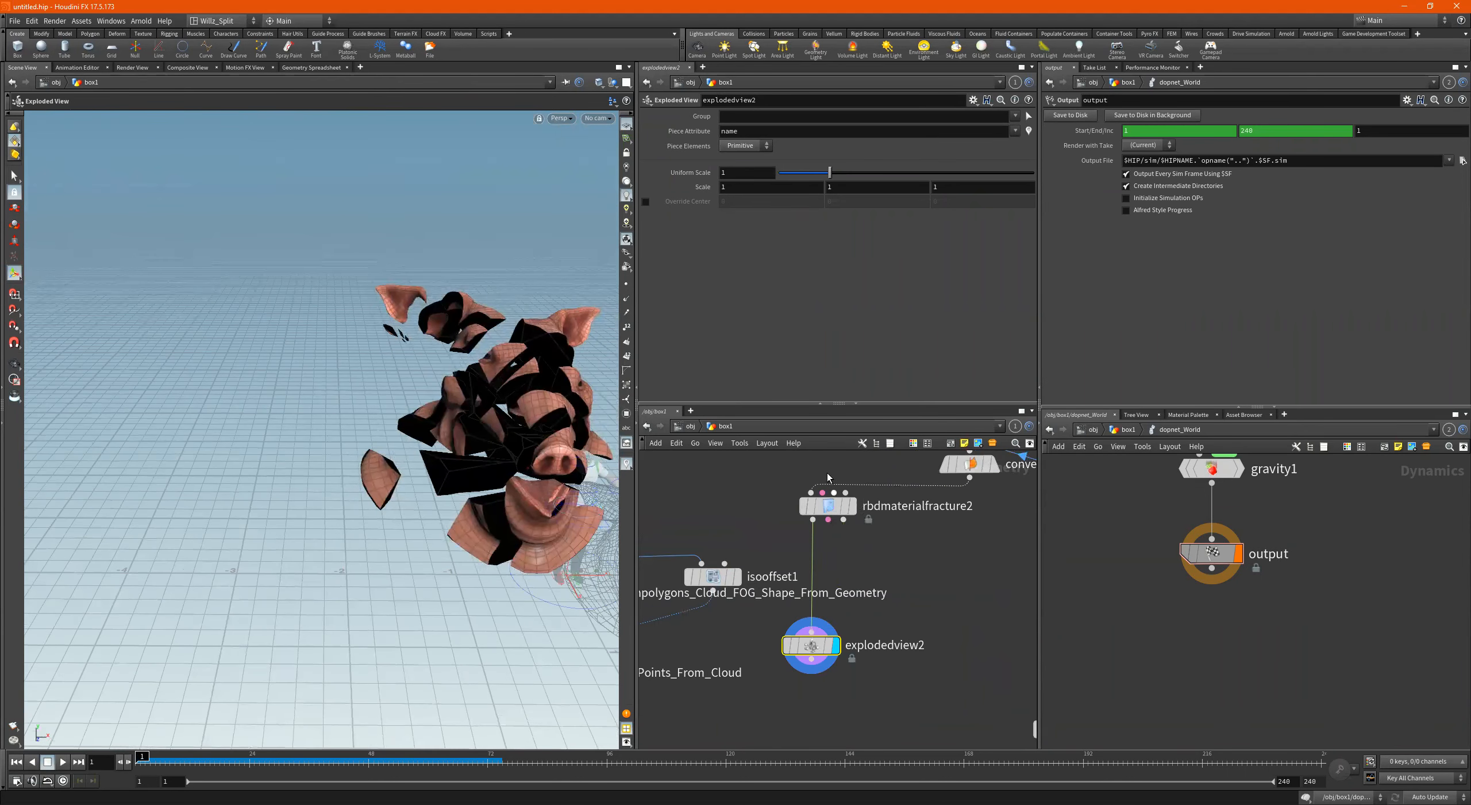
Feed box2 into the geometry input of rbdmaterialfracture2 instead of convert1, and display the fracture node.
{"action": "left_click", "coordinate": [831, 506]}
{"action": "scroll", "coordinate": [822, 515], "scroll_direction": "down", "scroll_amount": 4}
{"action": "middle_click_drag", "start_coordinate": [812, 511], "coordinate": [807, 555]}
{"action": "scroll", "coordinate": [807, 555], "scroll_direction": "up", "scroll_amount": 3}
{"action": "left_click_drag", "start_coordinate": [713, 536], "coordinate": [820, 614]}
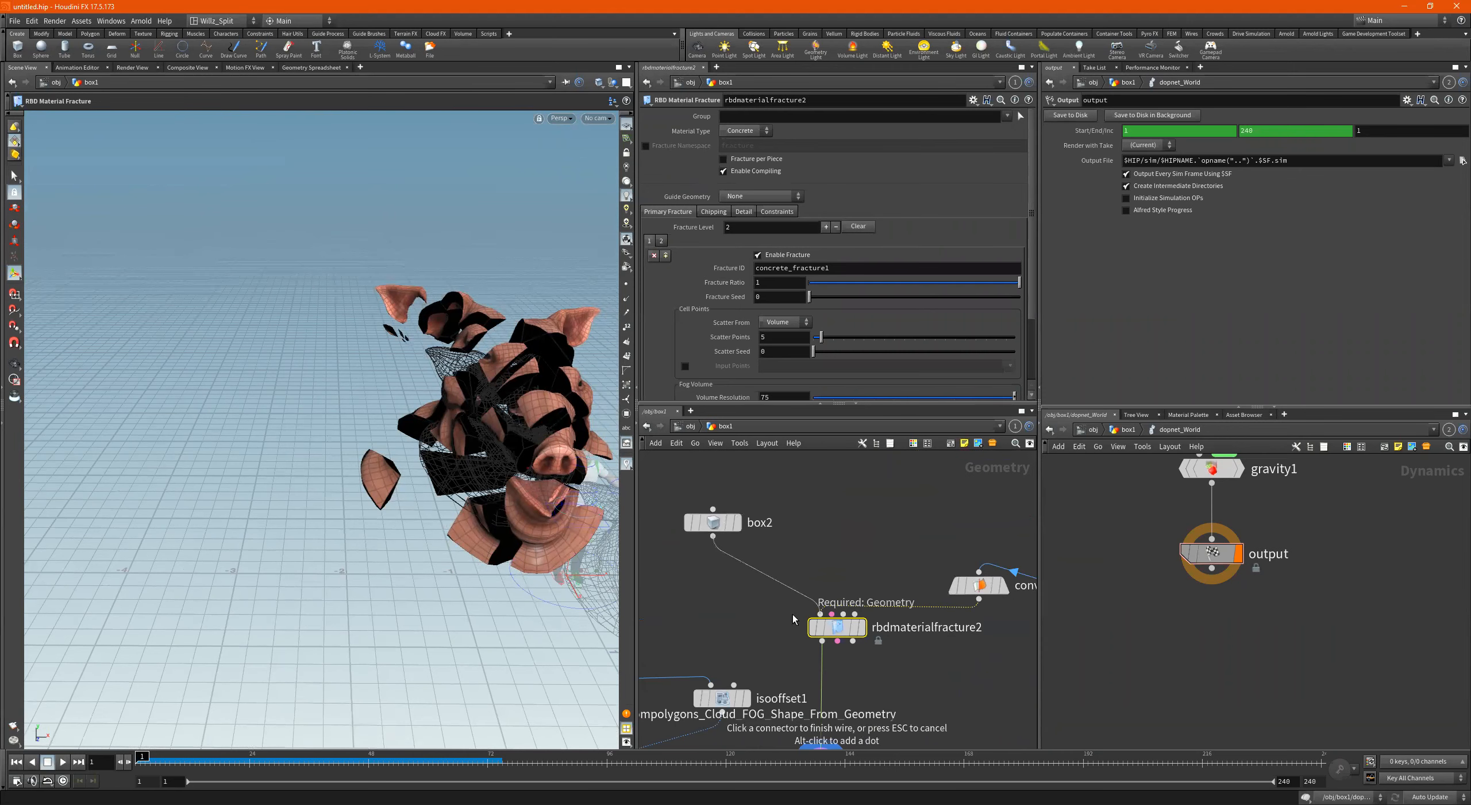
{"action": "left_click", "coordinate": [863, 628]}
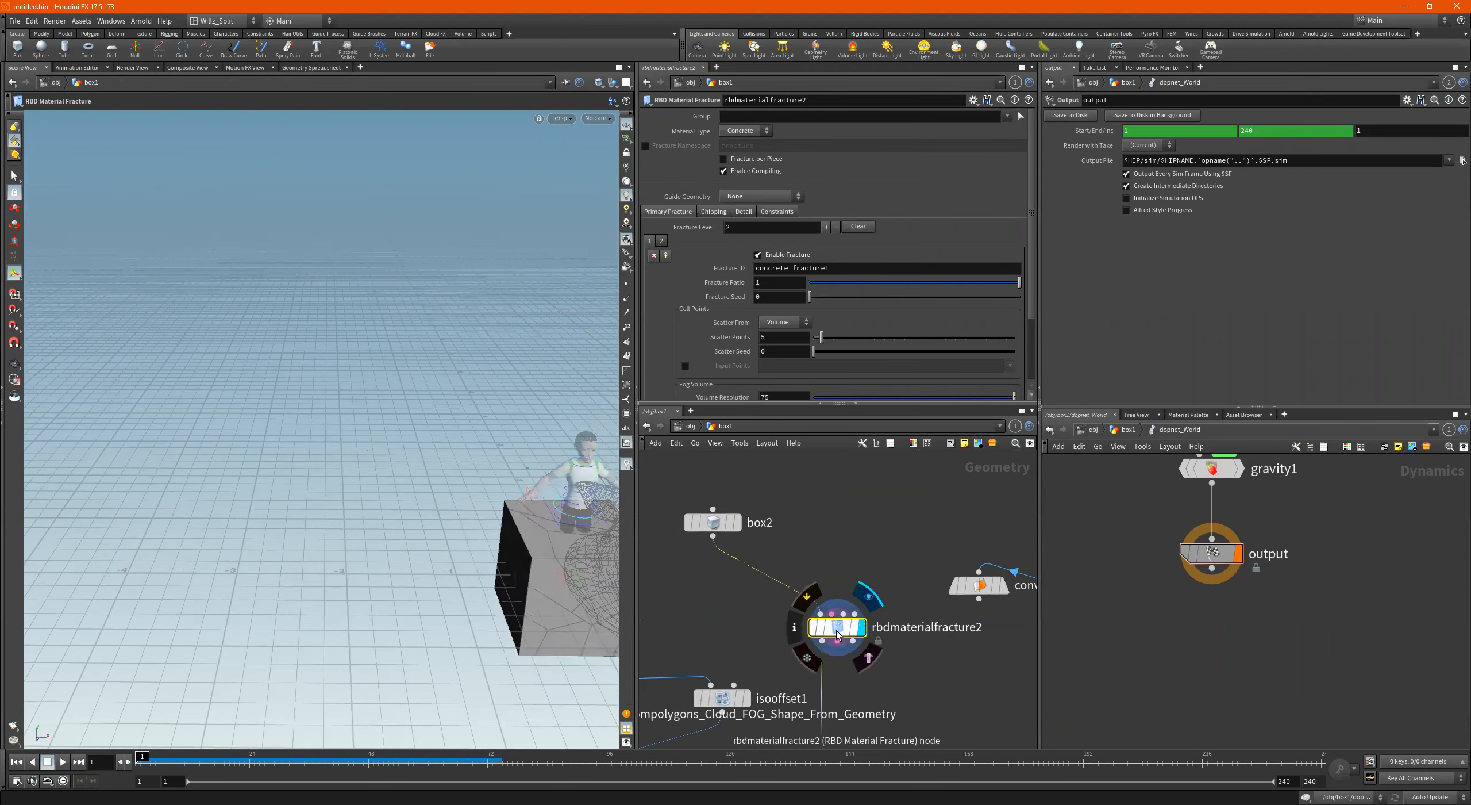
{"action": "key", "text": "h"}
Display box2 and raise it above the figure to a centre height of about 2.5.
{"action": "left_click", "coordinate": [716, 522]}
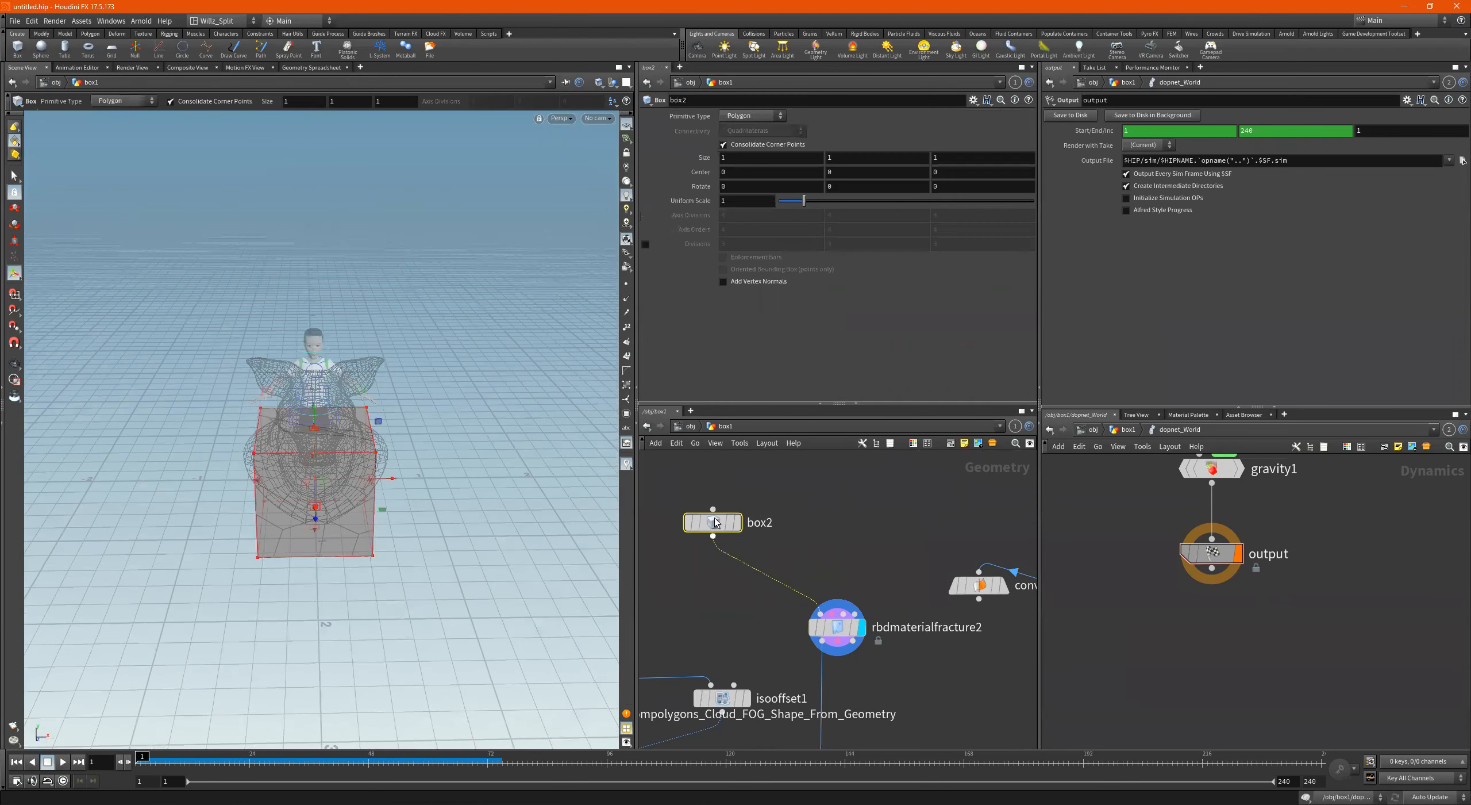
{"action": "mouse_move", "coordinate": [314, 409]}
{"action": "left_mouse_down"}
{"action": "mouse_move", "coordinate": [183, 324]}
{"action": "mouse_move", "coordinate": [314, 408]}
{"action": "left_mouse_up"}
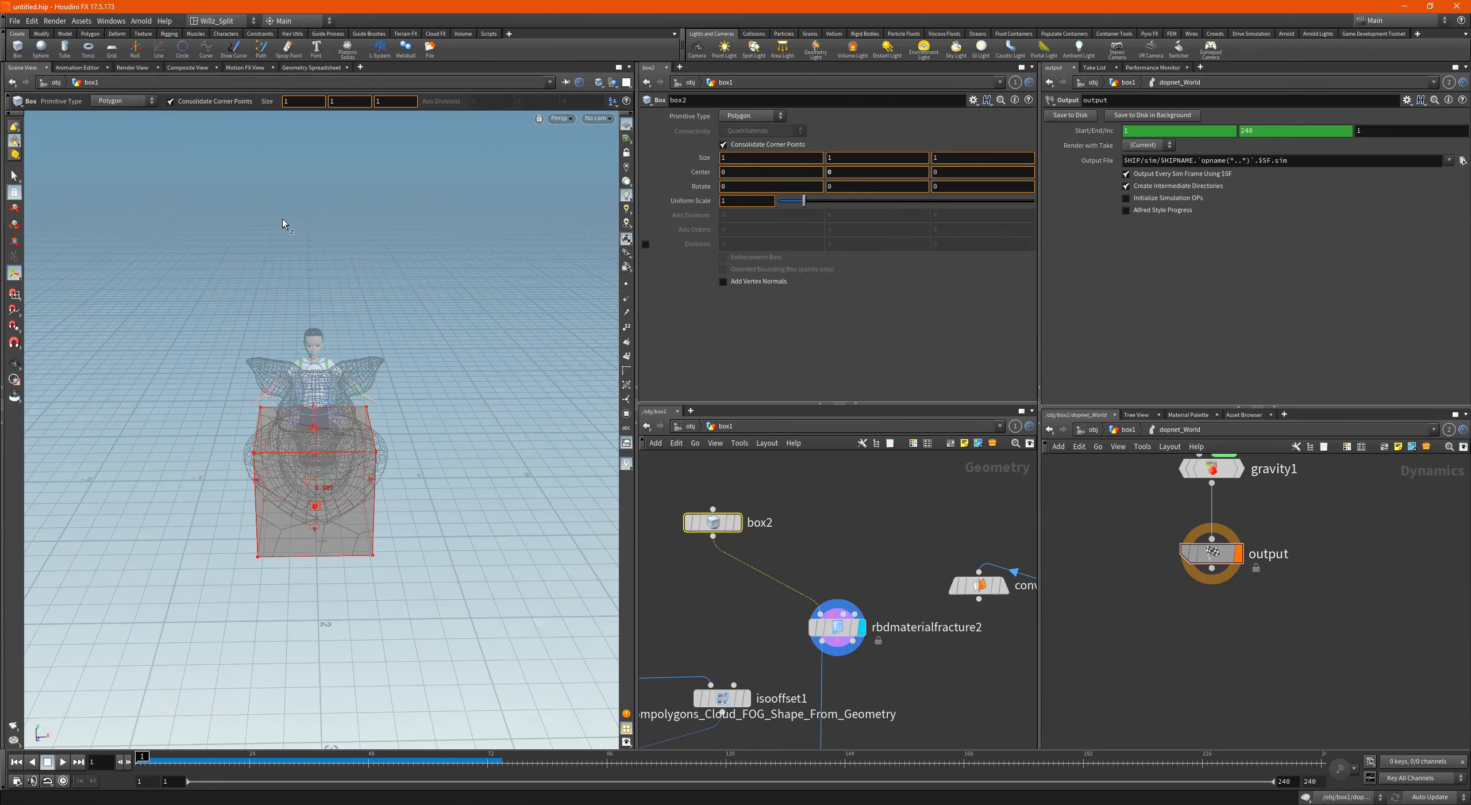
{"action": "key", "text": "ctrl+z"}
{"action": "mouse_move", "coordinate": [509, 424]}
{"action": "left_mouse_down", "text": "alt"}
{"action": "mouse_move", "coordinate": [399, 420]}
{"action": "mouse_move", "coordinate": [515, 421]}
{"action": "left_mouse_up", "text": "alt"}
{"action": "key", "text": "ctrl+z"}
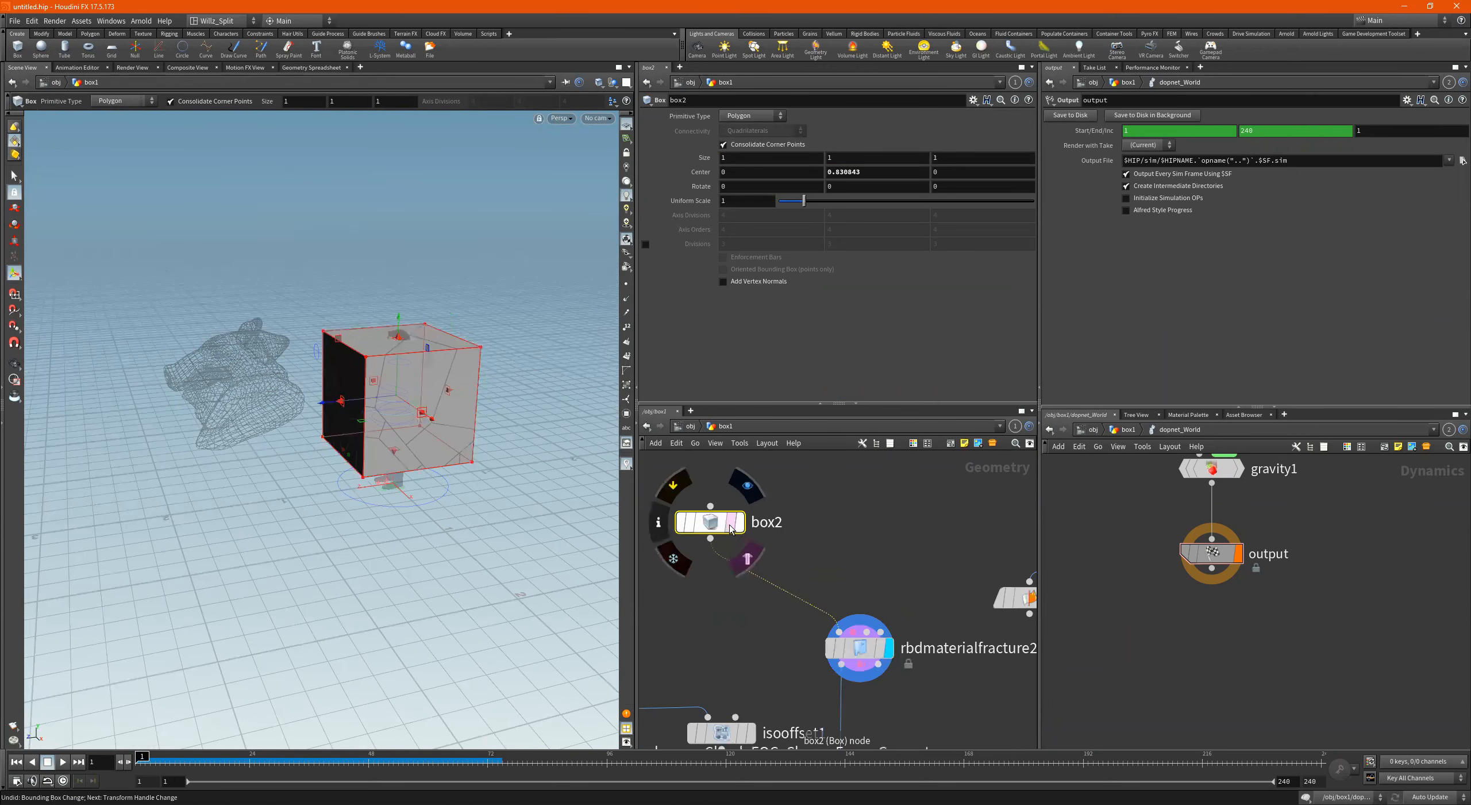
{"action": "left_click", "coordinate": [736, 523]}
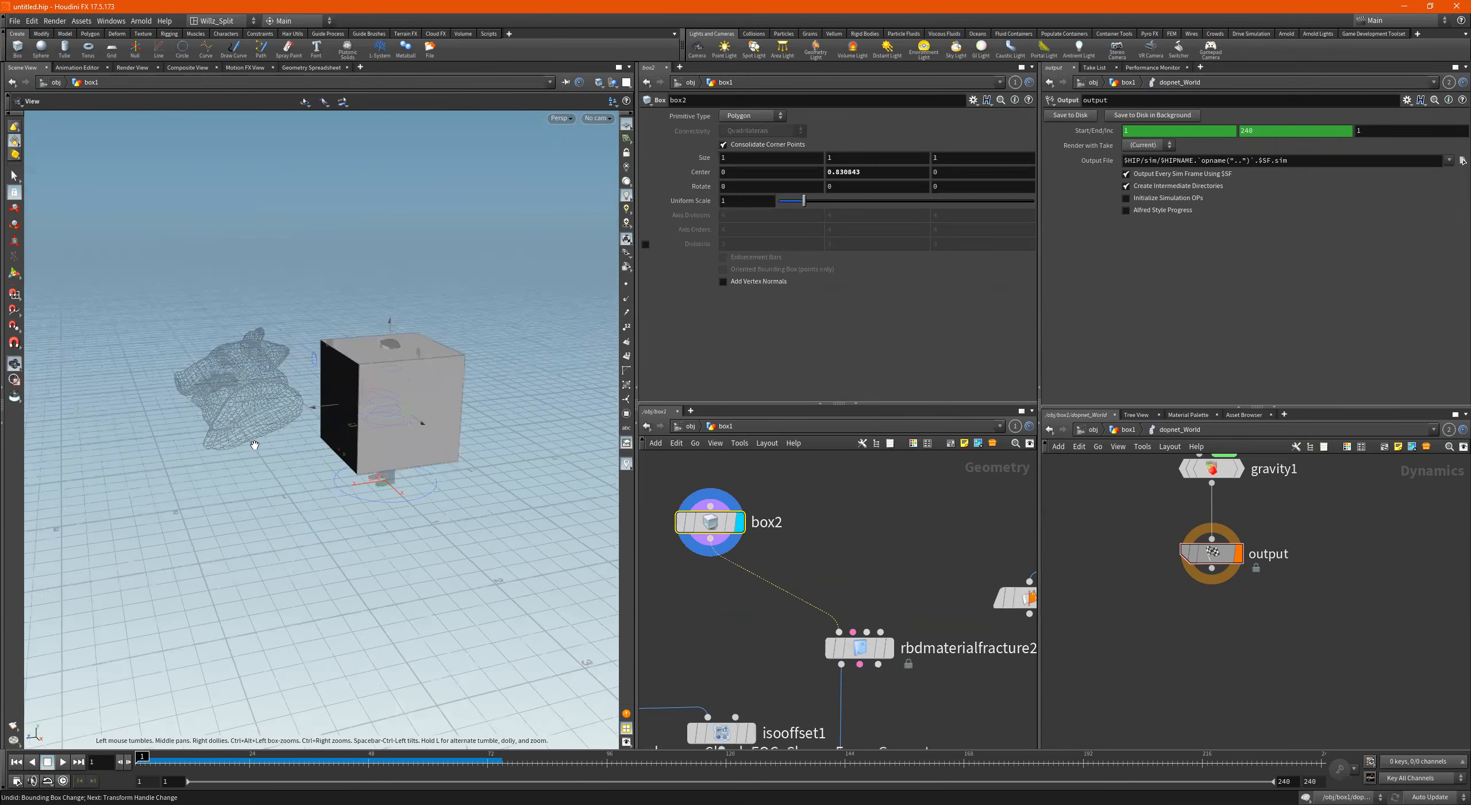
{"action": "key", "text": "Return"}
{"action": "left_click_drag", "start_coordinate": [373, 327], "coordinate": [300, 138]}
{"action": "left_click_drag", "start_coordinate": [301, 138], "coordinate": [426, 222], "text": "alt"}
{"action": "left_click_drag", "start_coordinate": [418, 368], "coordinate": [363, 338]}
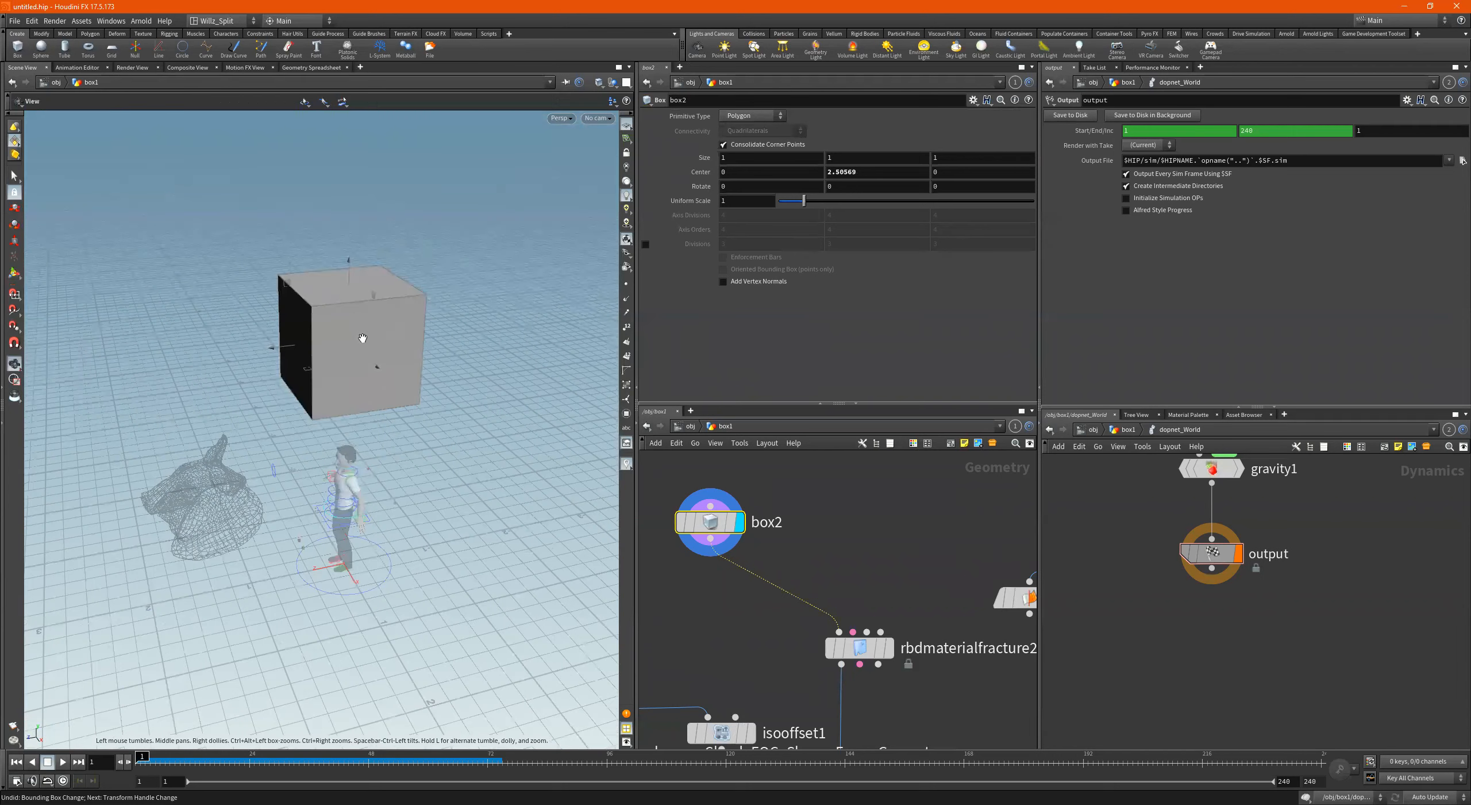
Reshape box2 into a long thin wall of about 3.29 by 1.03 by 0.12.
{"action": "left_click_drag", "start_coordinate": [350, 285], "coordinate": [650, 429], "text": "alt"}
{"action": "middle_click_drag", "start_coordinate": [430, 293], "coordinate": [326, 306], "text": "alt"}
{"action": "left_click_drag", "start_coordinate": [243, 417], "coordinate": [342, 365]}
{"action": "middle_click_drag", "start_coordinate": [310, 394], "coordinate": [248, 424], "text": "alt"}
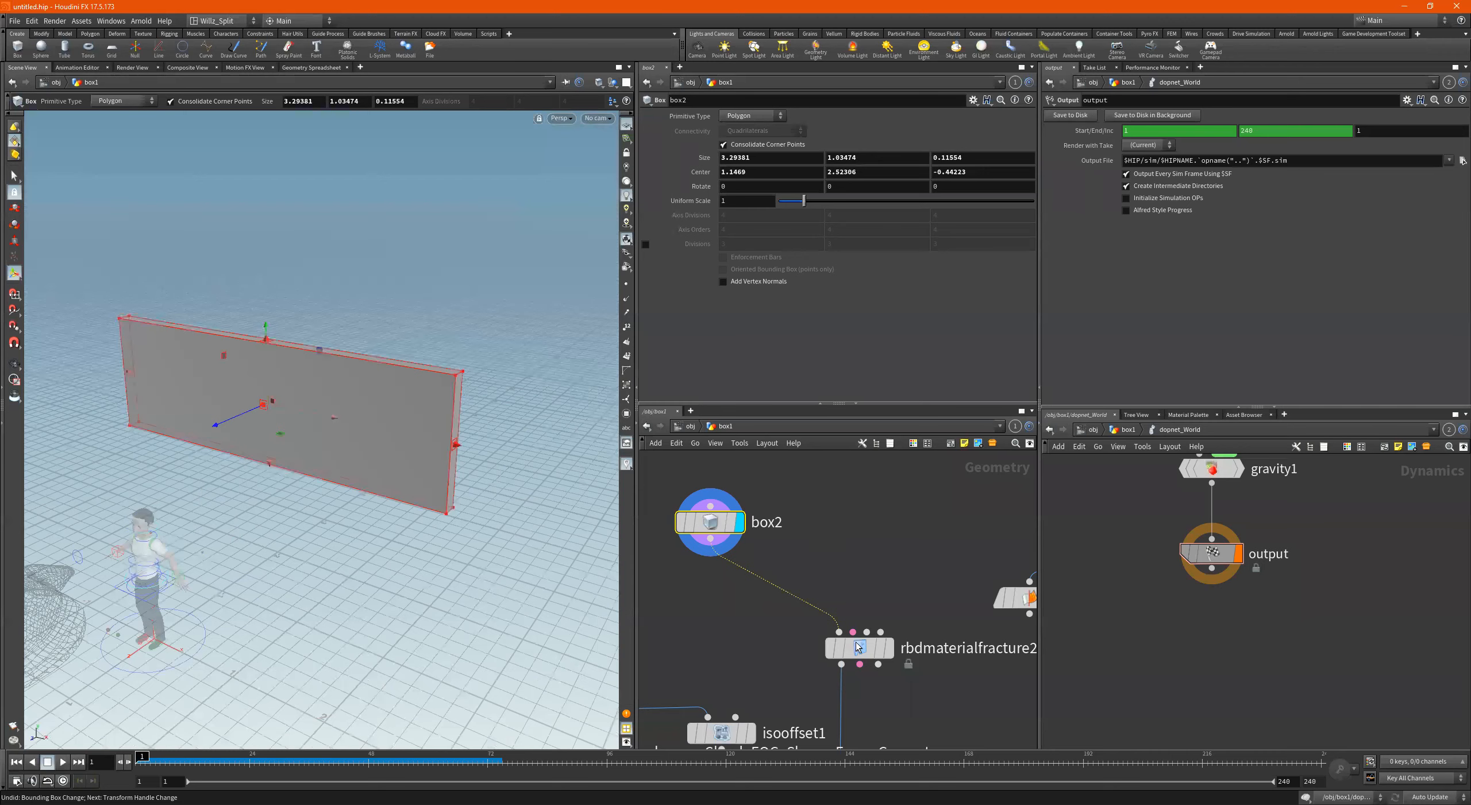
Display rbdmaterialfracture2 and open its parameters to examine the fractured wall.
{"action": "left_click", "coordinate": [887, 650]}
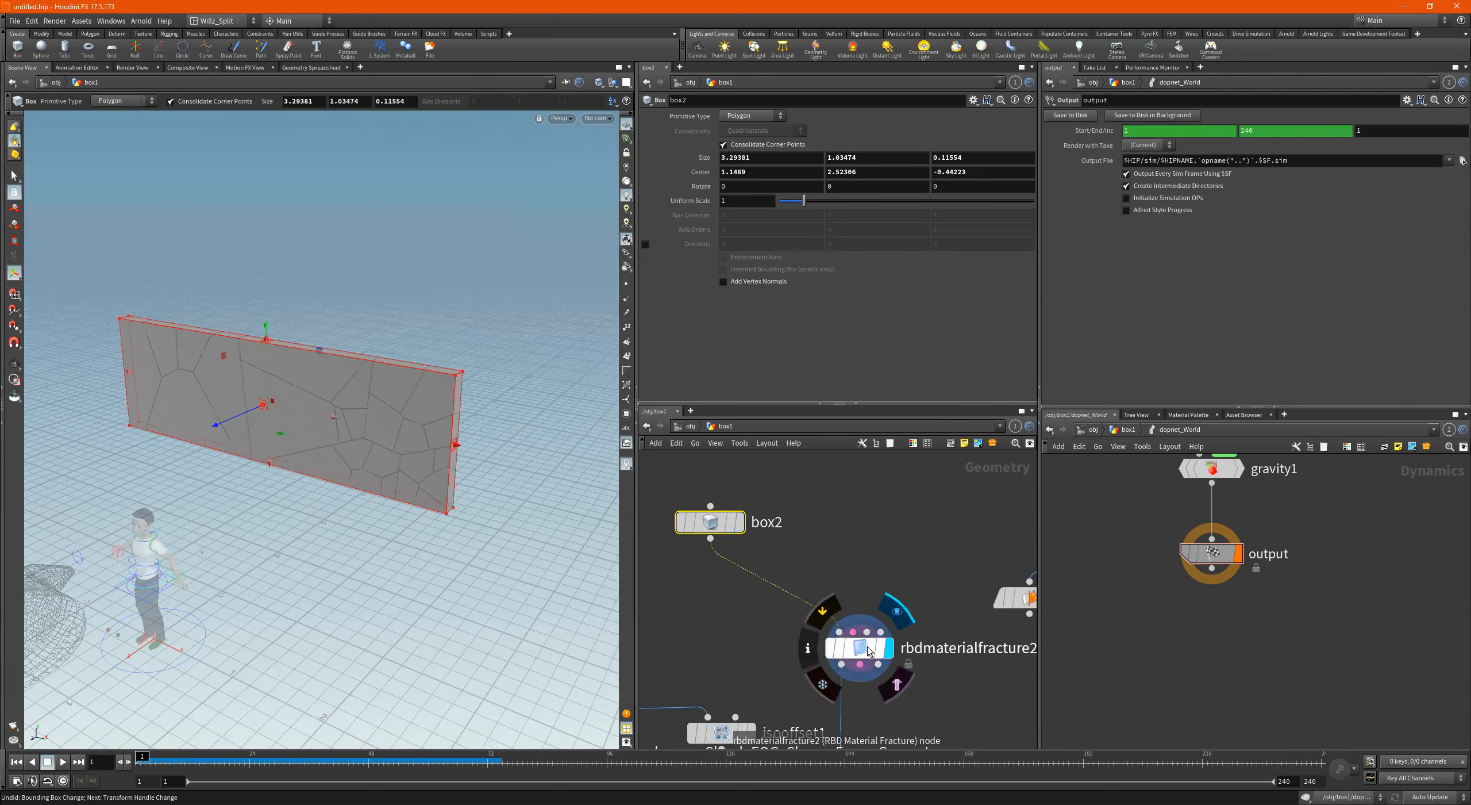
{"action": "left_click", "coordinate": [869, 652]}
{"action": "left_click_drag", "start_coordinate": [351, 417], "coordinate": [322, 404]}
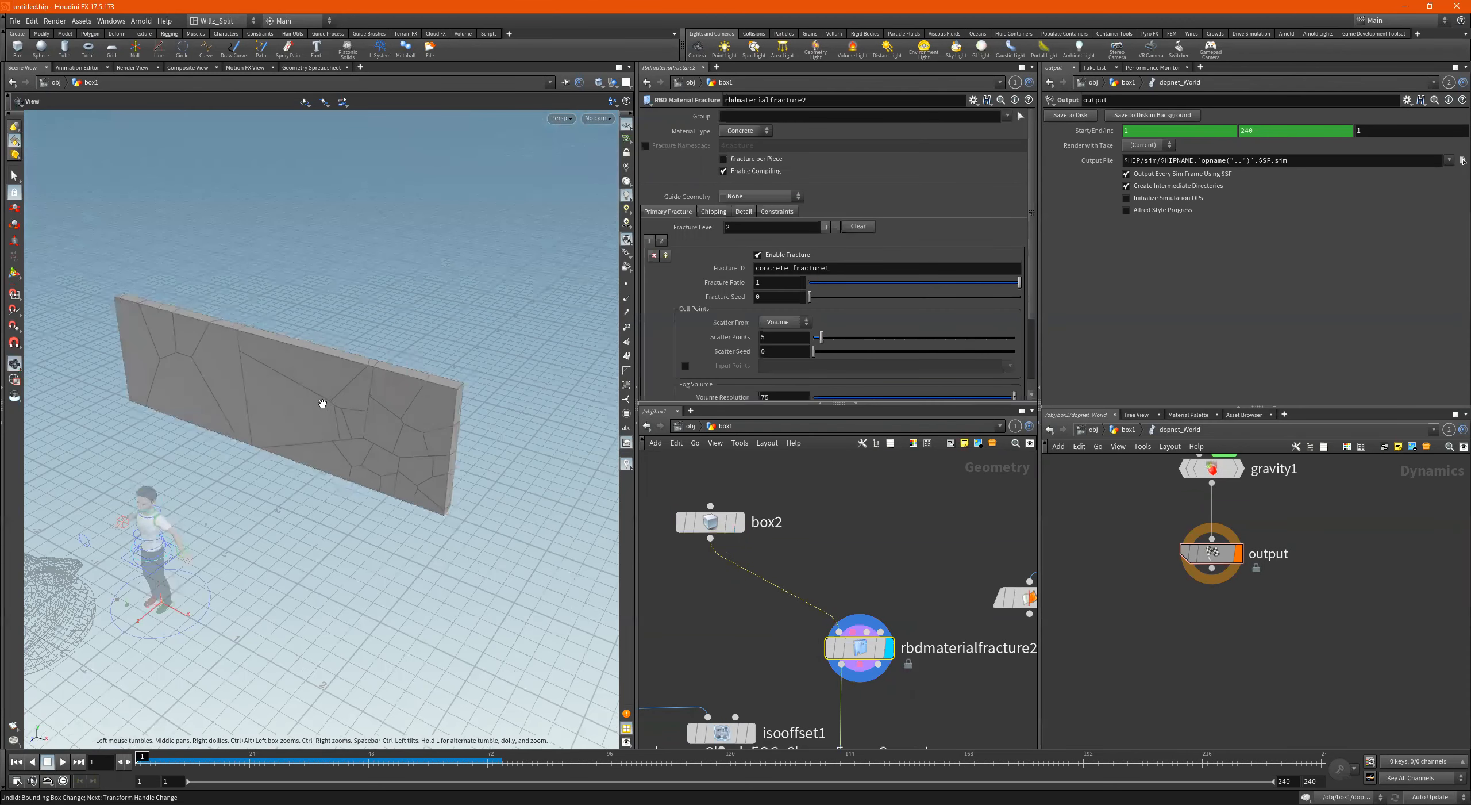
{"action": "left_click_drag", "start_coordinate": [237, 383], "coordinate": [293, 363], "text": "alt"}
Connect rbdmaterialfracture2 to the input of assemble_Pack_our_bags1, replacing voronoifracture2.
{"action": "scroll", "coordinate": [825, 552], "scroll_direction": "down", "scroll_amount": 5}
{"action": "mouse_move", "coordinate": [906, 644]}
{"action": "middle_mouse_down"}
{"action": "mouse_move", "coordinate": [847, 511]}
{"action": "mouse_move", "coordinate": [909, 648]}
{"action": "middle_mouse_up"}
{"action": "scroll", "coordinate": [835, 516], "scroll_direction": "up", "scroll_amount": 3}
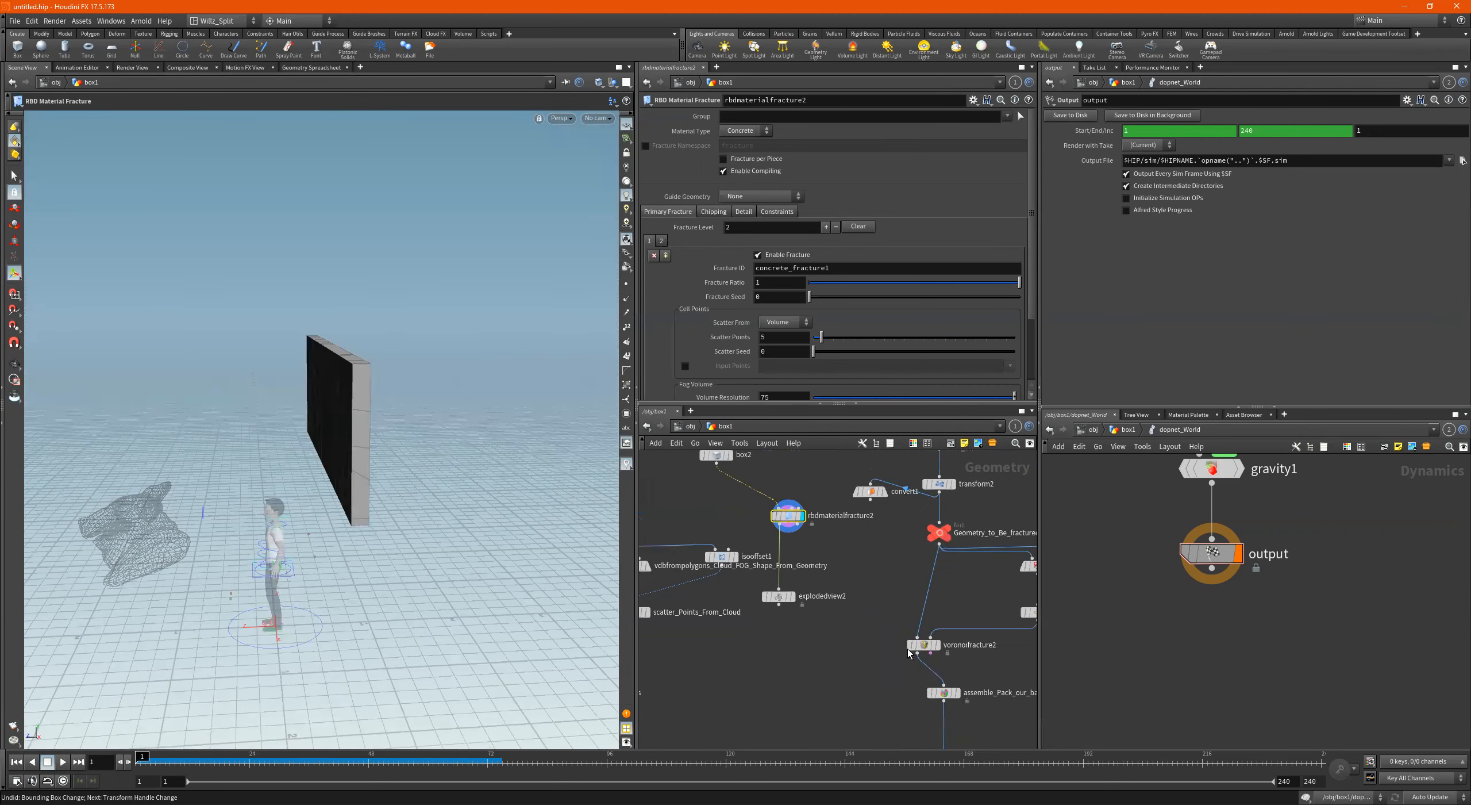
{"action": "left_click_drag", "start_coordinate": [931, 634], "coordinate": [946, 609]}
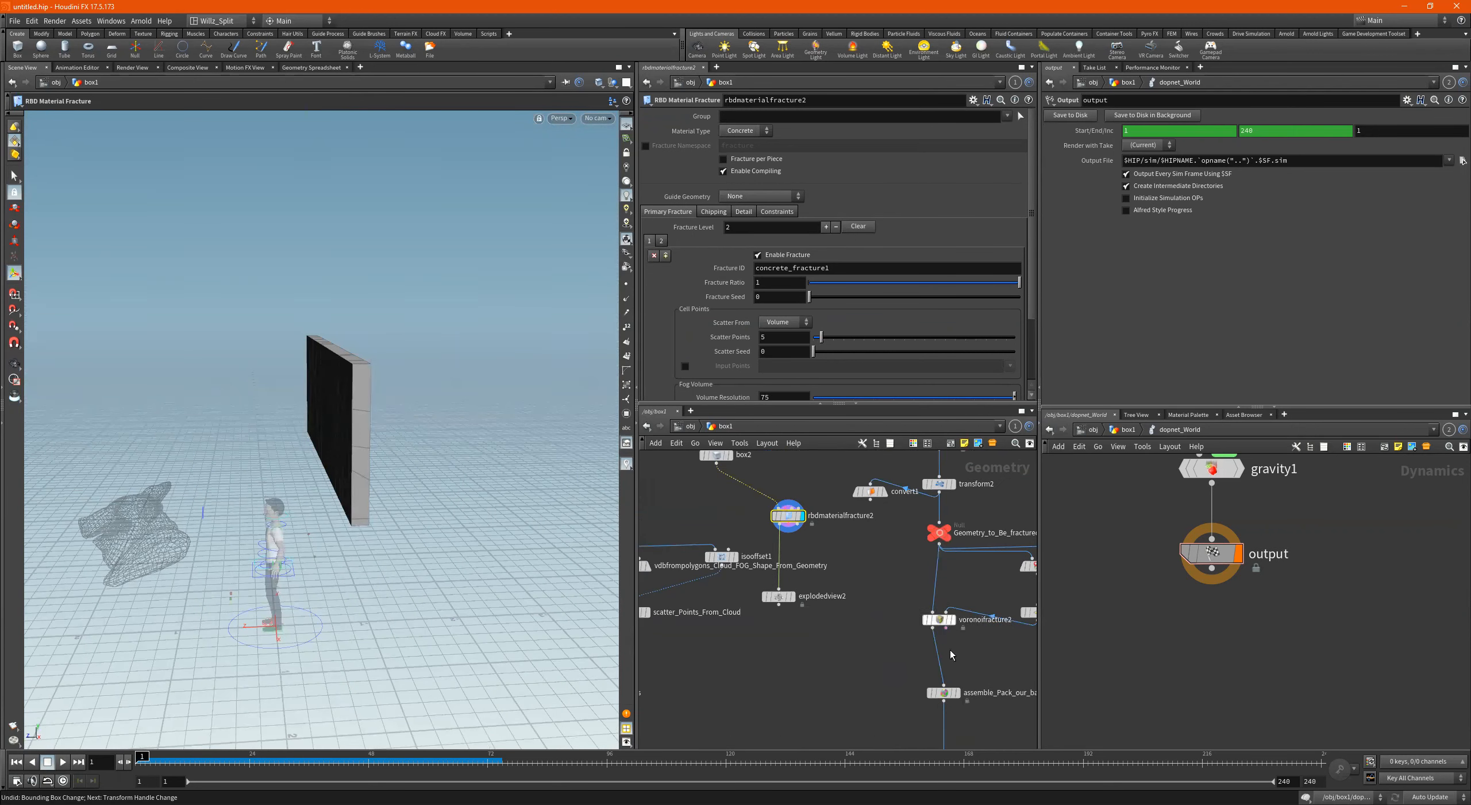
{"action": "left_click_drag", "start_coordinate": [944, 668], "coordinate": [812, 551]}
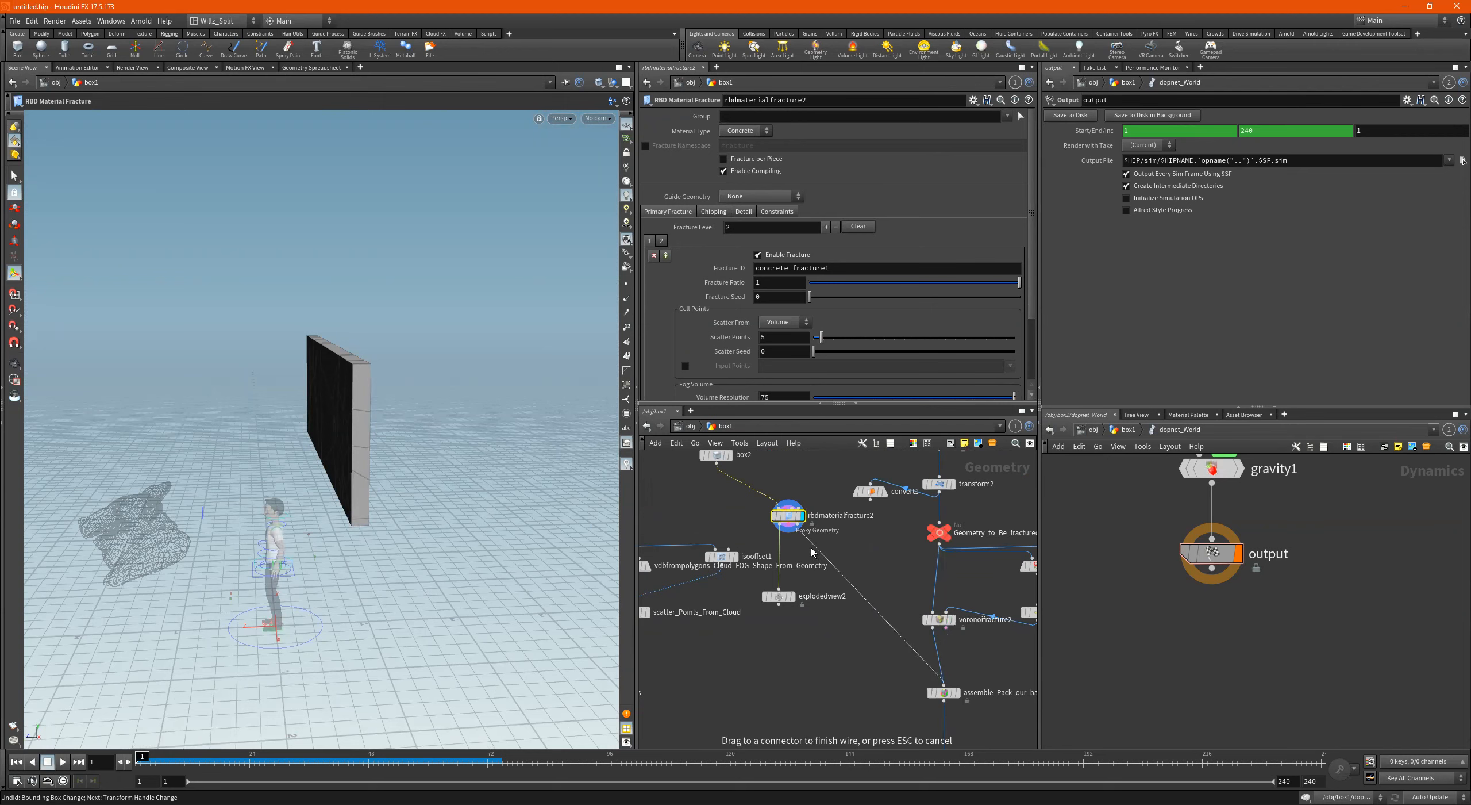
{"action": "left_click", "coordinate": [782, 553]}
{"action": "scroll", "coordinate": [980, 718], "scroll_direction": "up", "scroll_amount": 2}
{"action": "scroll", "coordinate": [978, 713], "scroll_direction": "up", "scroll_amount": 1}
{"action": "scroll", "coordinate": [779, 599], "scroll_direction": "down", "scroll_amount": 2}
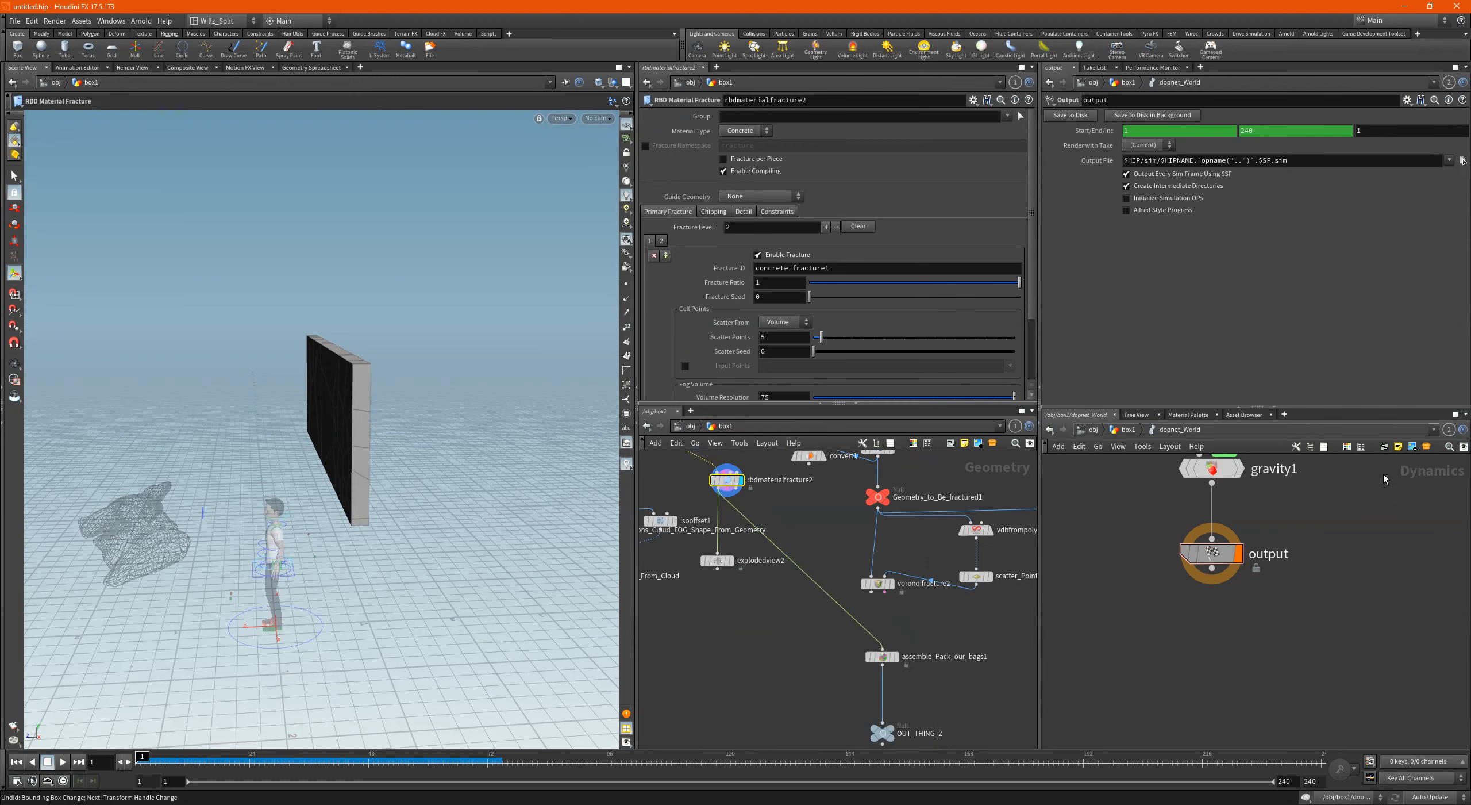
Show the dopnet_World output, play the wall's collapse simulation, and return to frame 1.
{"action": "left_click", "coordinate": [1212, 553]}
{"action": "left_click_drag", "start_coordinate": [306, 476], "coordinate": [258, 419], "text": "alt"}
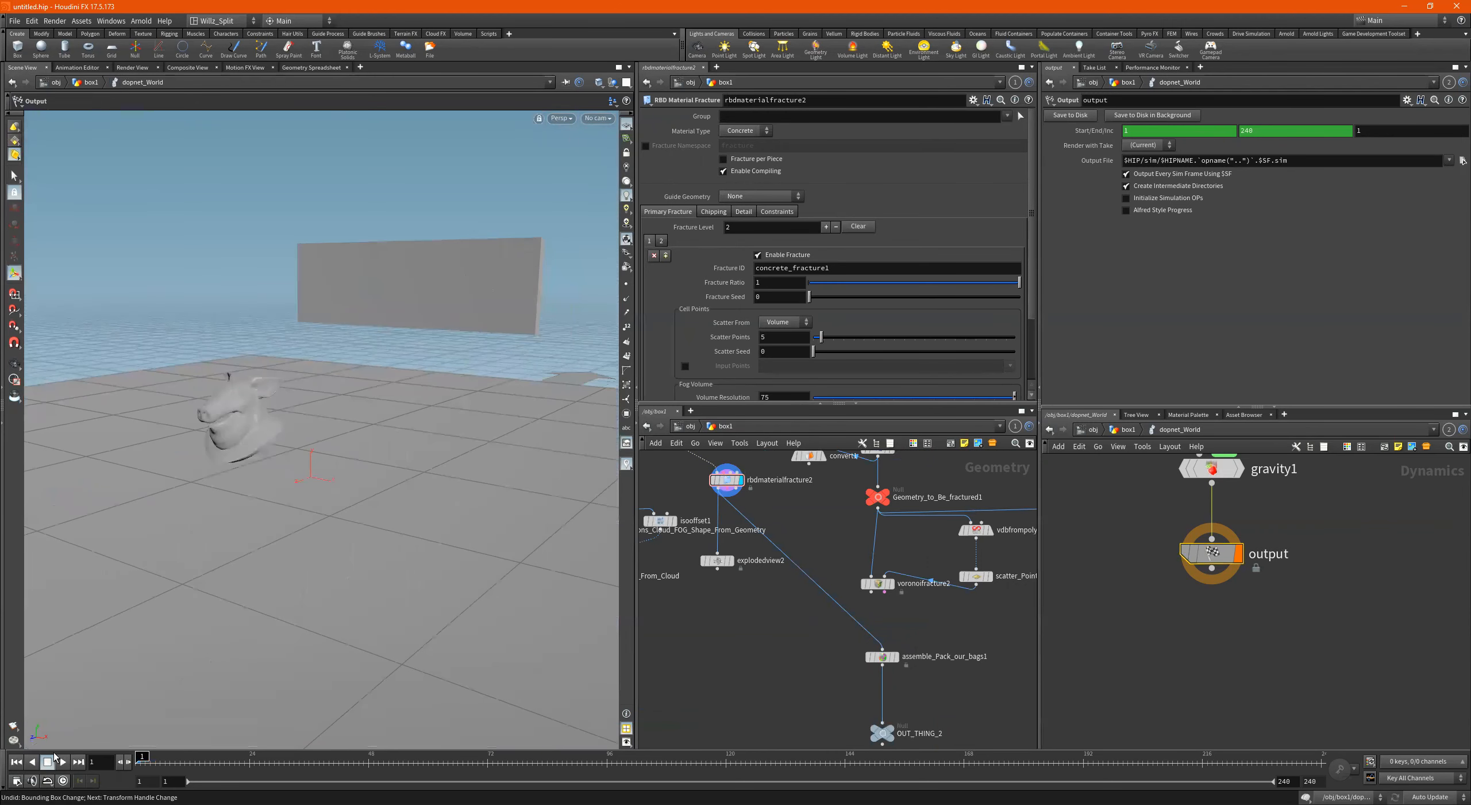
{"action": "left_click", "coordinate": [63, 762]}
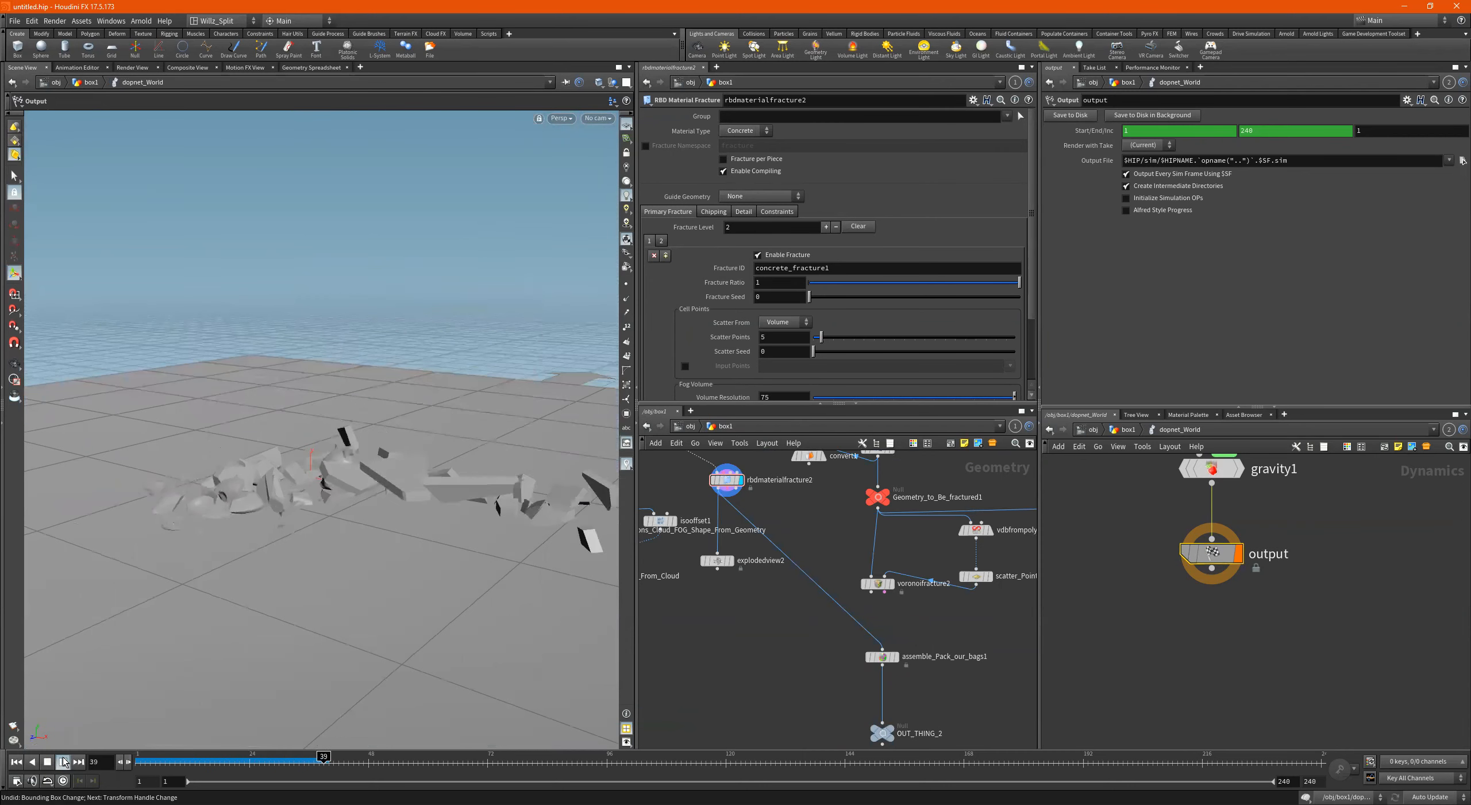
{"action": "left_click_drag", "start_coordinate": [168, 759], "coordinate": [128, 764]}
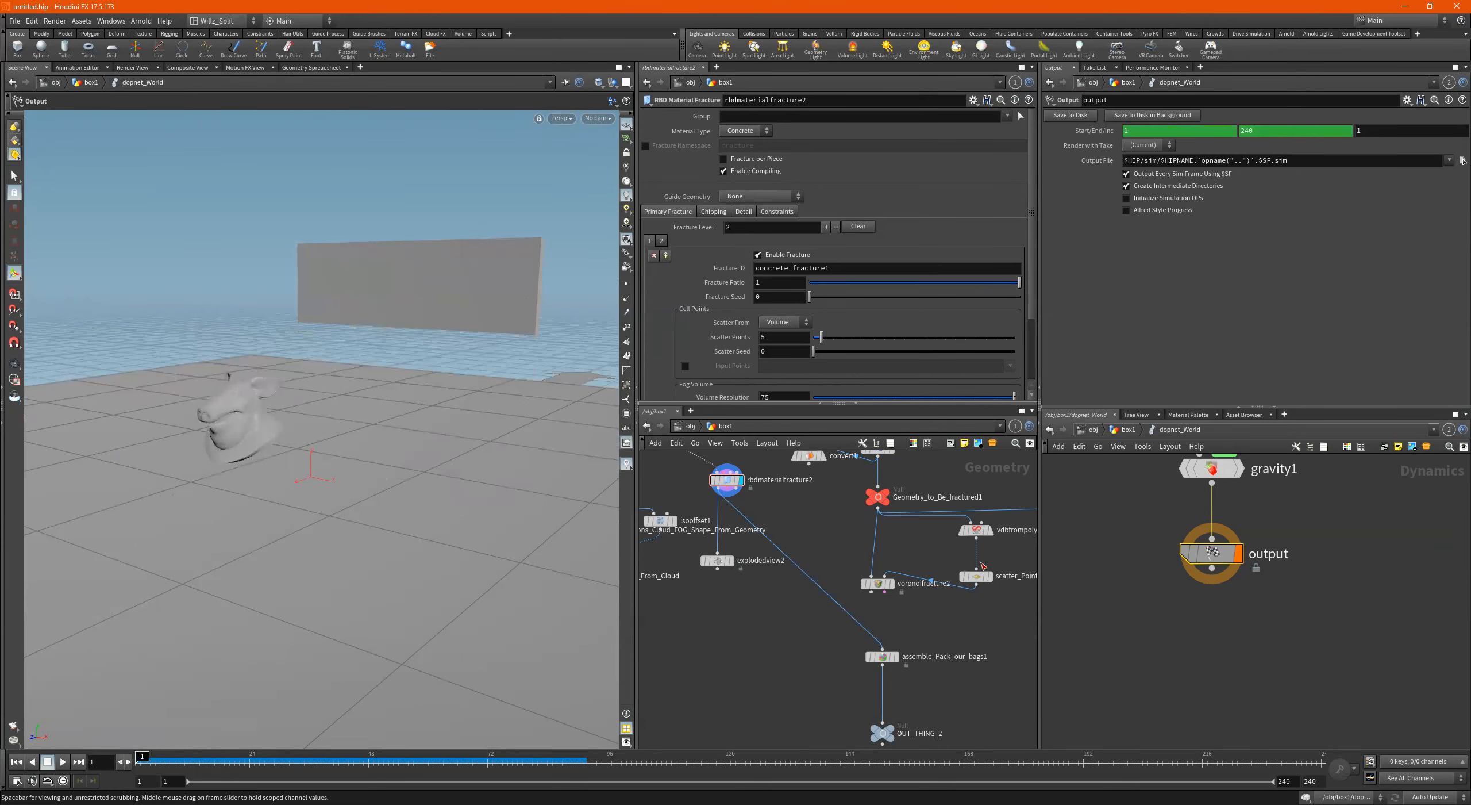
Set the first primary fracture's Fracture Seed to 1.75 on rbdmaterialfracture2.
{"action": "key", "text": "f"}
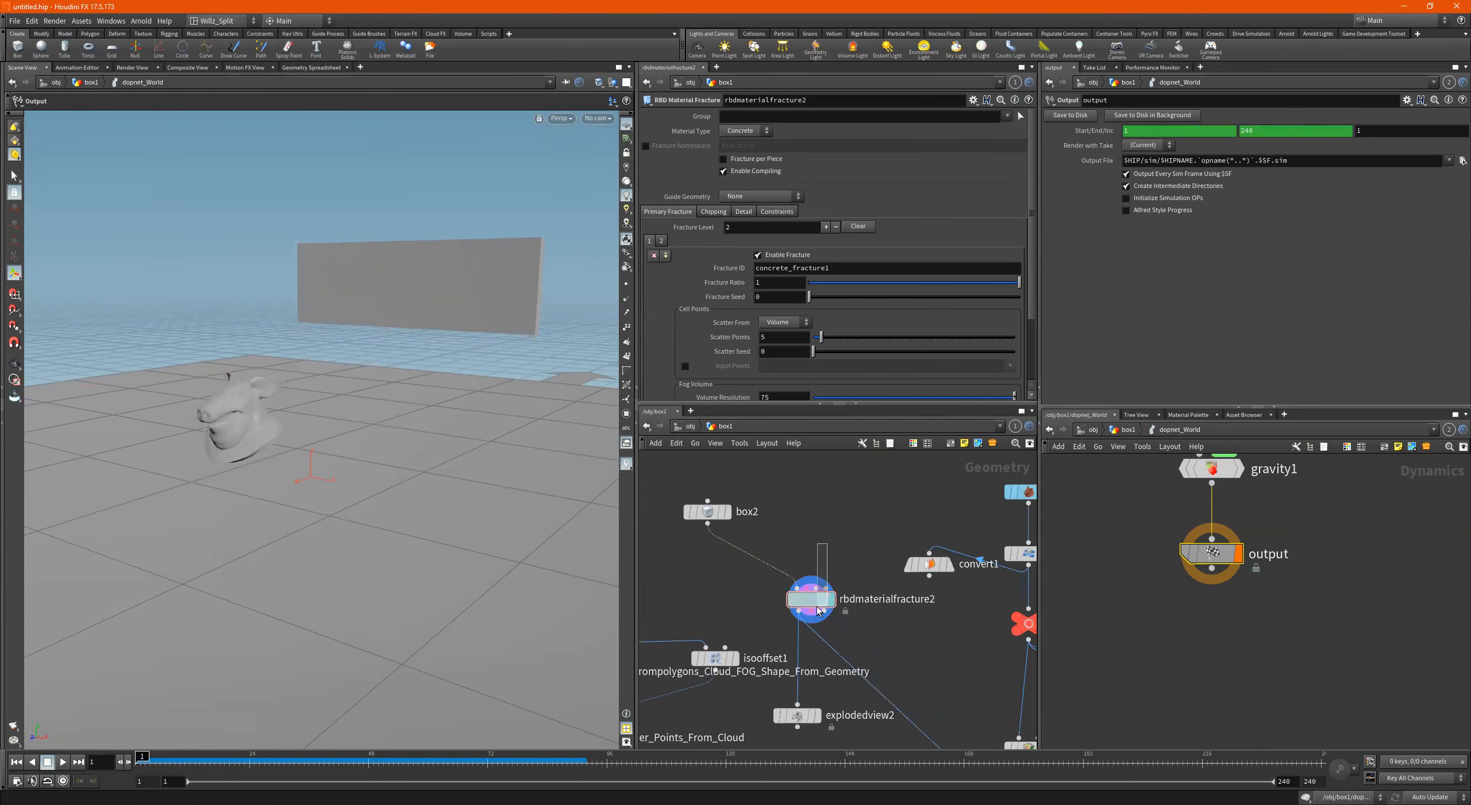
{"action": "left_click", "coordinate": [820, 610]}
{"action": "left_click_drag", "start_coordinate": [468, 271], "coordinate": [506, 313], "text": "alt"}
{"action": "left_click", "coordinate": [913, 282]}
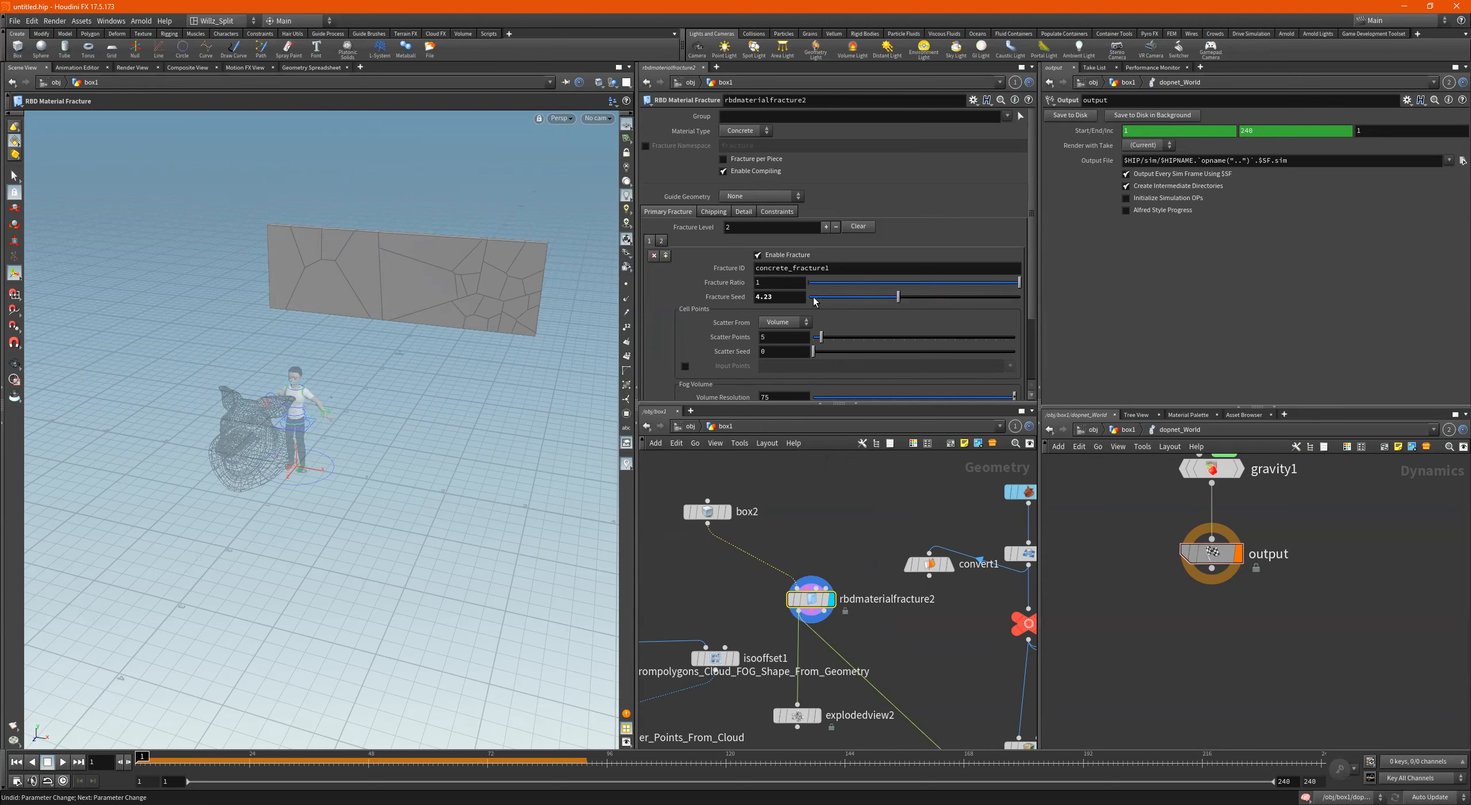
{"action": "left_click", "coordinate": [846, 297]}
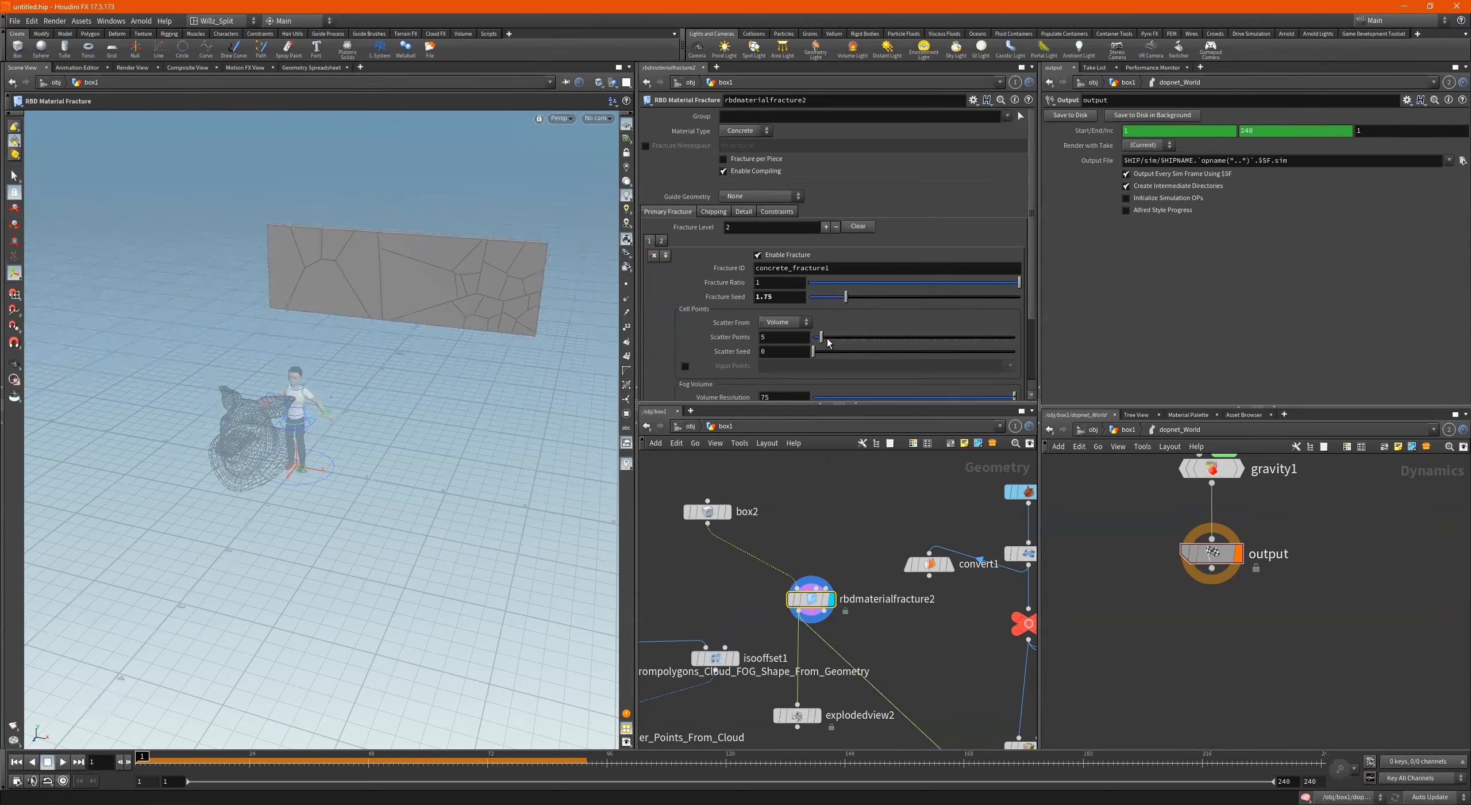
Set the first fracture level's Scatter Points to 8 and Scatter Seed to 2.83.
{"action": "left_click", "coordinate": [827, 338]}
{"action": "left_click", "coordinate": [832, 353]}
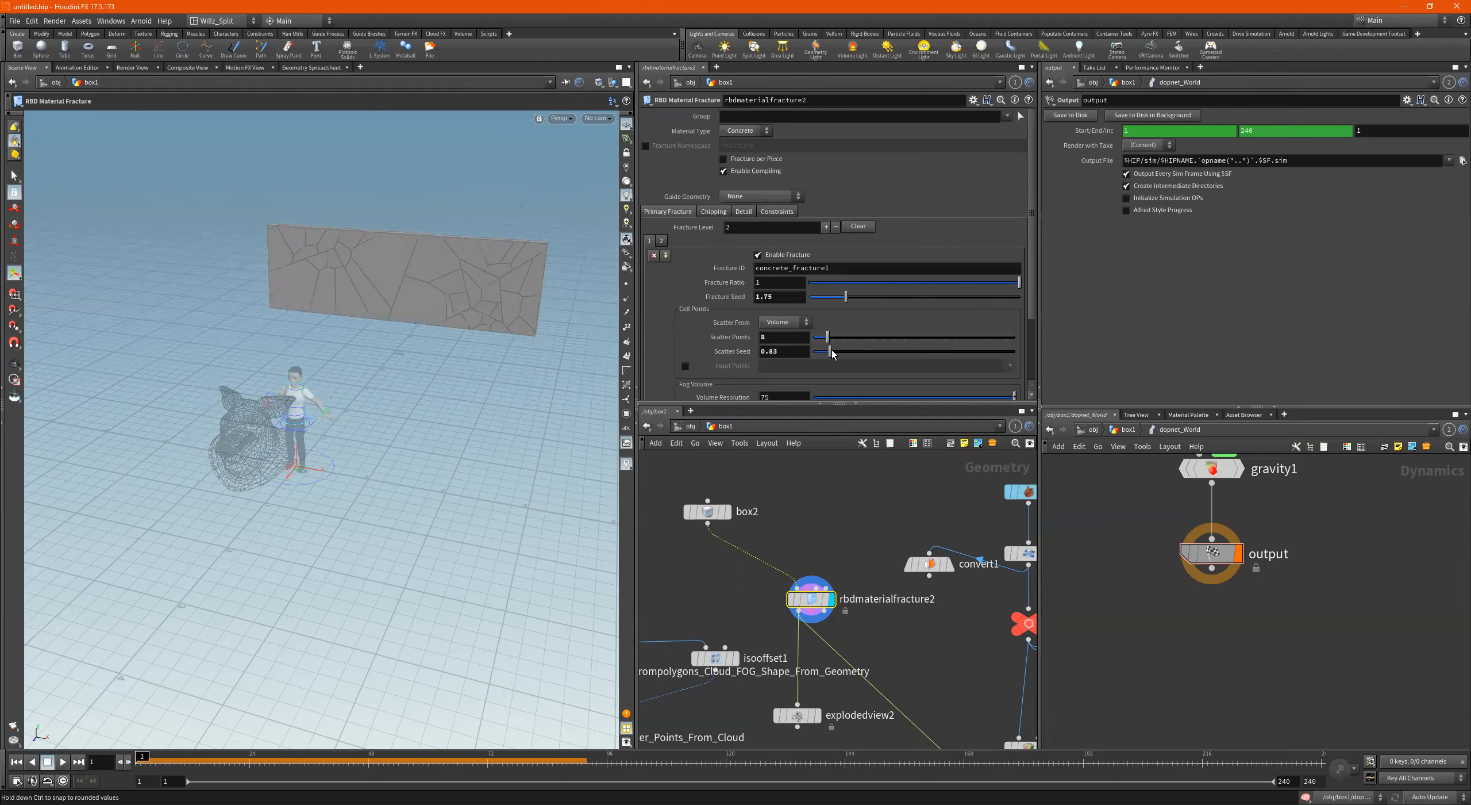
{"action": "left_click_drag", "start_coordinate": [857, 354], "coordinate": [924, 355]}
{"action": "left_click", "coordinate": [919, 353]}
{"action": "left_click", "coordinate": [870, 353]}
Move the unused second pig head branch, including convert1 and voronoifracture2, well away from the active network.
{"action": "scroll", "coordinate": [858, 525], "scroll_direction": "down", "scroll_amount": 6}
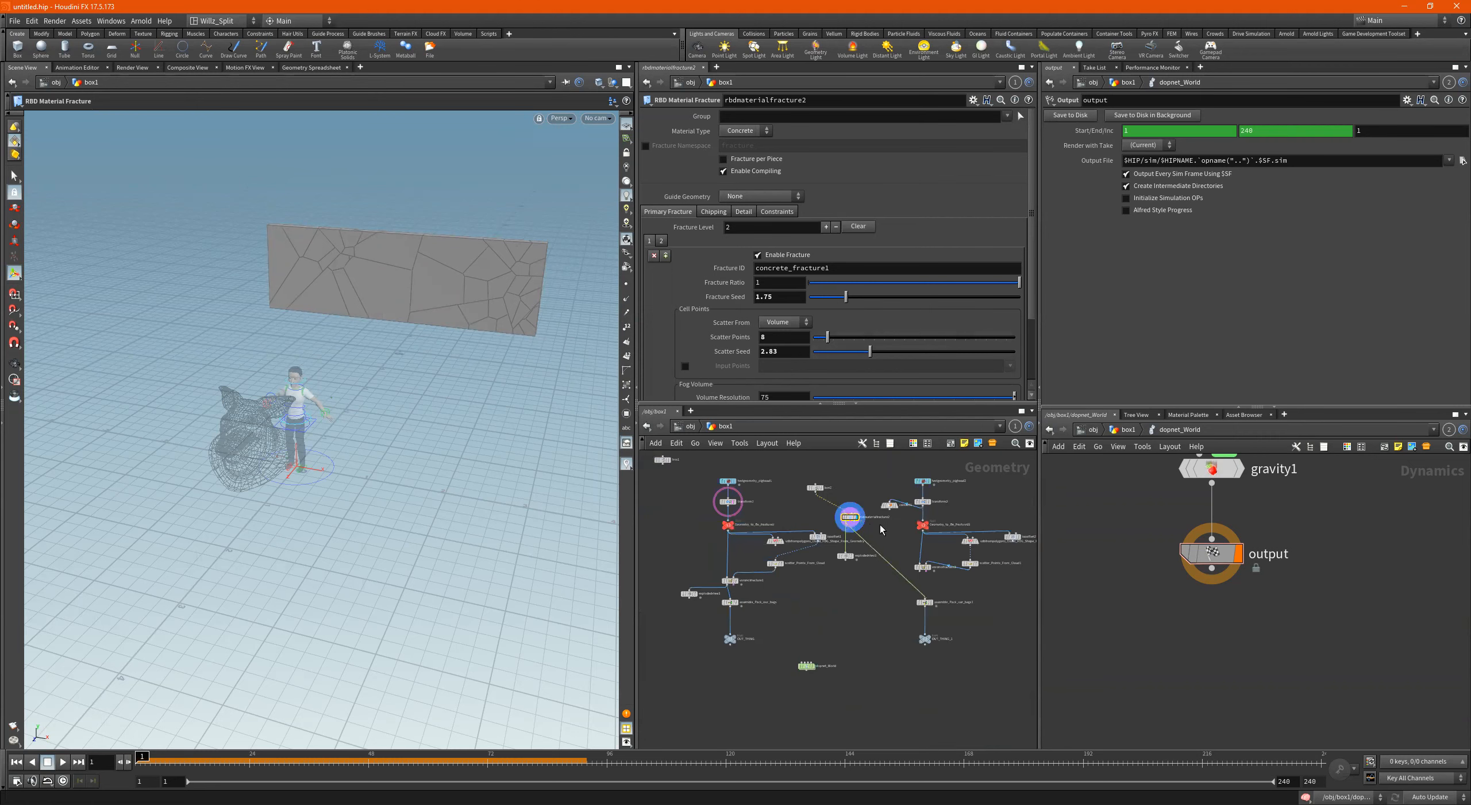
{"action": "middle_click_drag", "start_coordinate": [913, 561], "coordinate": [847, 585]}
{"action": "left_click_drag", "start_coordinate": [996, 482], "coordinate": [1007, 587]}
{"action": "scroll", "coordinate": [885, 608], "scroll_direction": "down", "scroll_amount": 3}
{"action": "scroll", "coordinate": [885, 608], "scroll_direction": "up", "scroll_amount": 2}
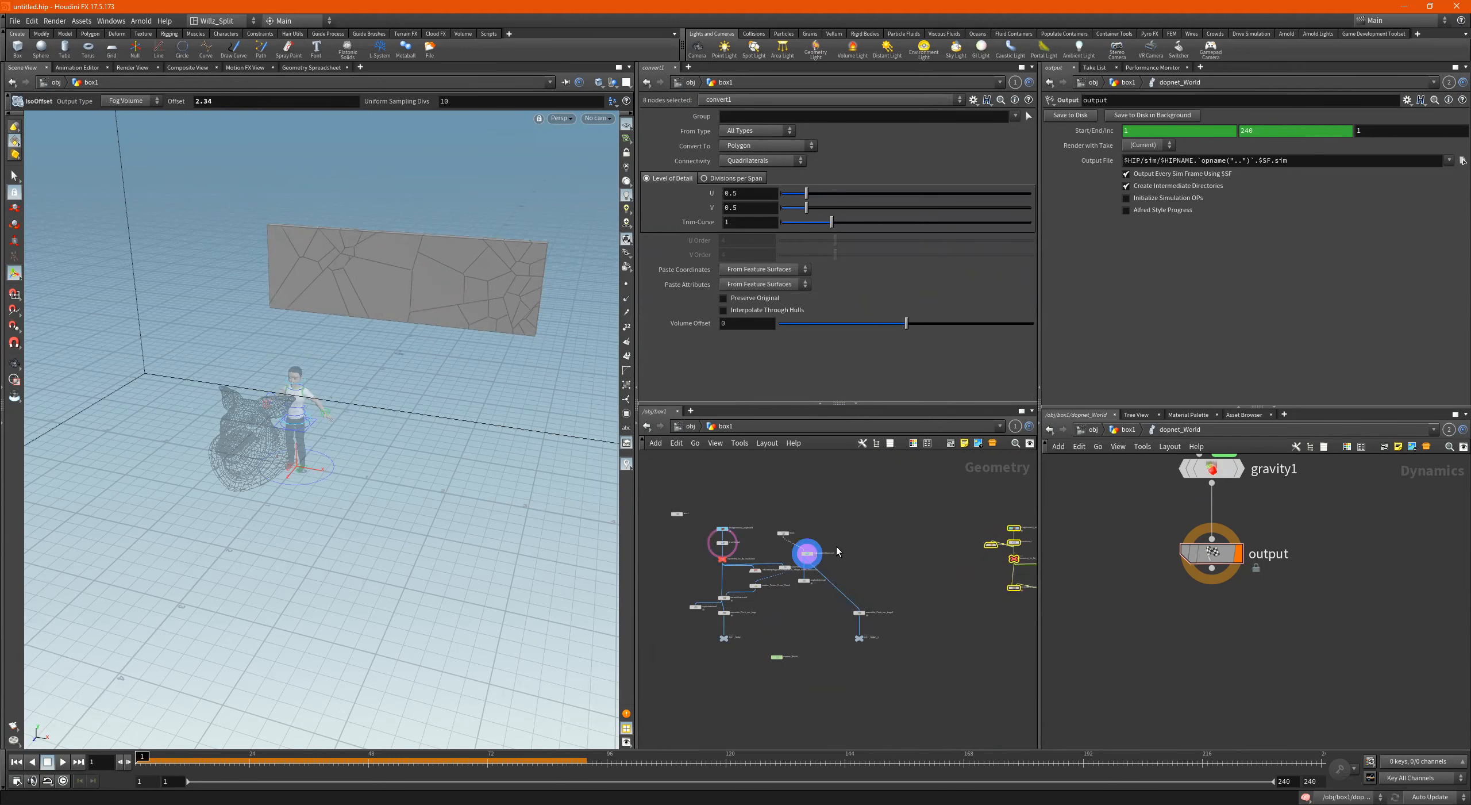
Move rbdmaterialfracture2 and explodedview2 together above assemble_Pack_our_bags1, leaving isooffset1 in place.
{"action": "left_click_drag", "start_coordinate": [791, 618], "coordinate": [789, 613]}
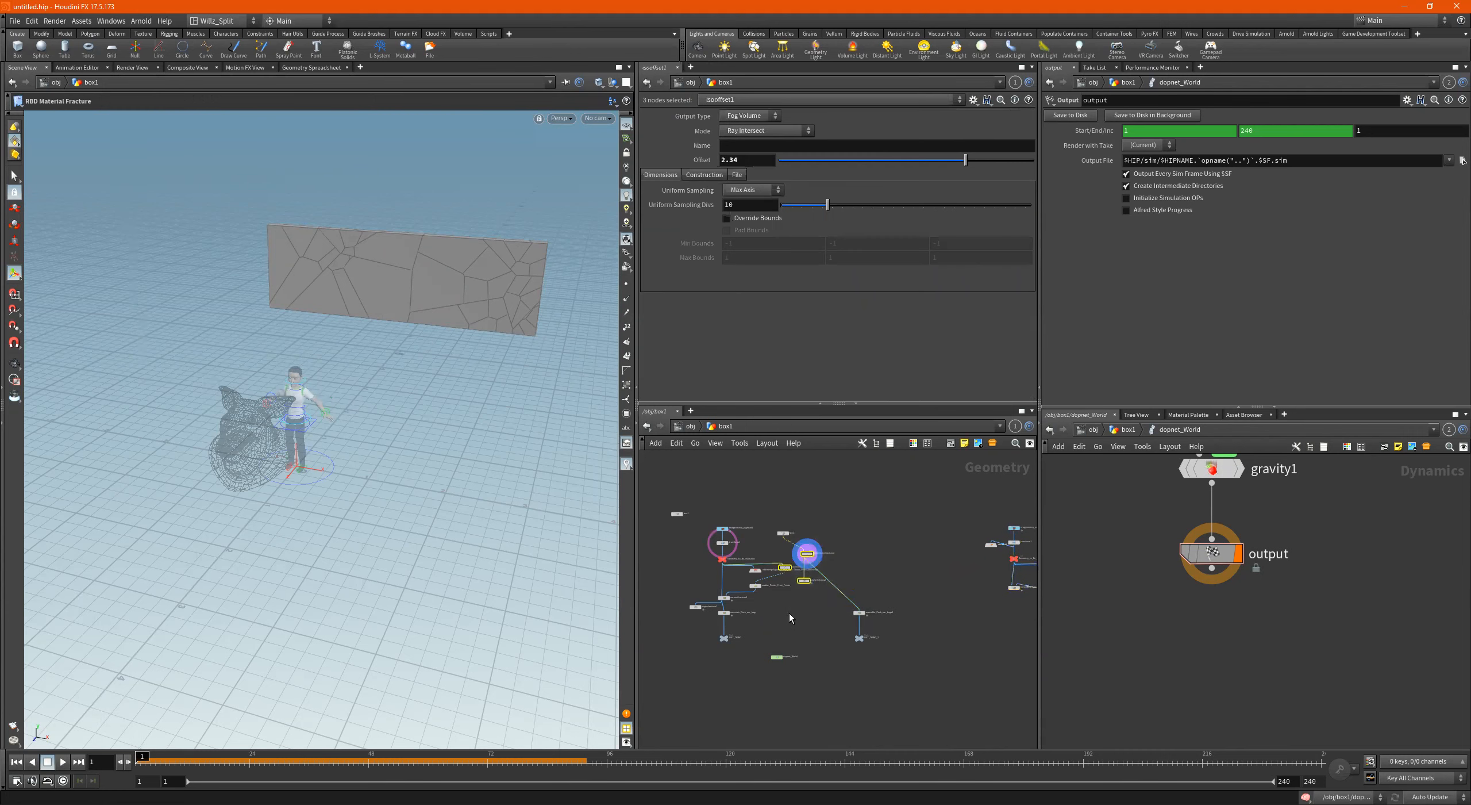
{"action": "scroll", "coordinate": [799, 569], "scroll_direction": "up", "scroll_amount": 2}
{"action": "left_click", "coordinate": [779, 567], "text": "ctrl"}
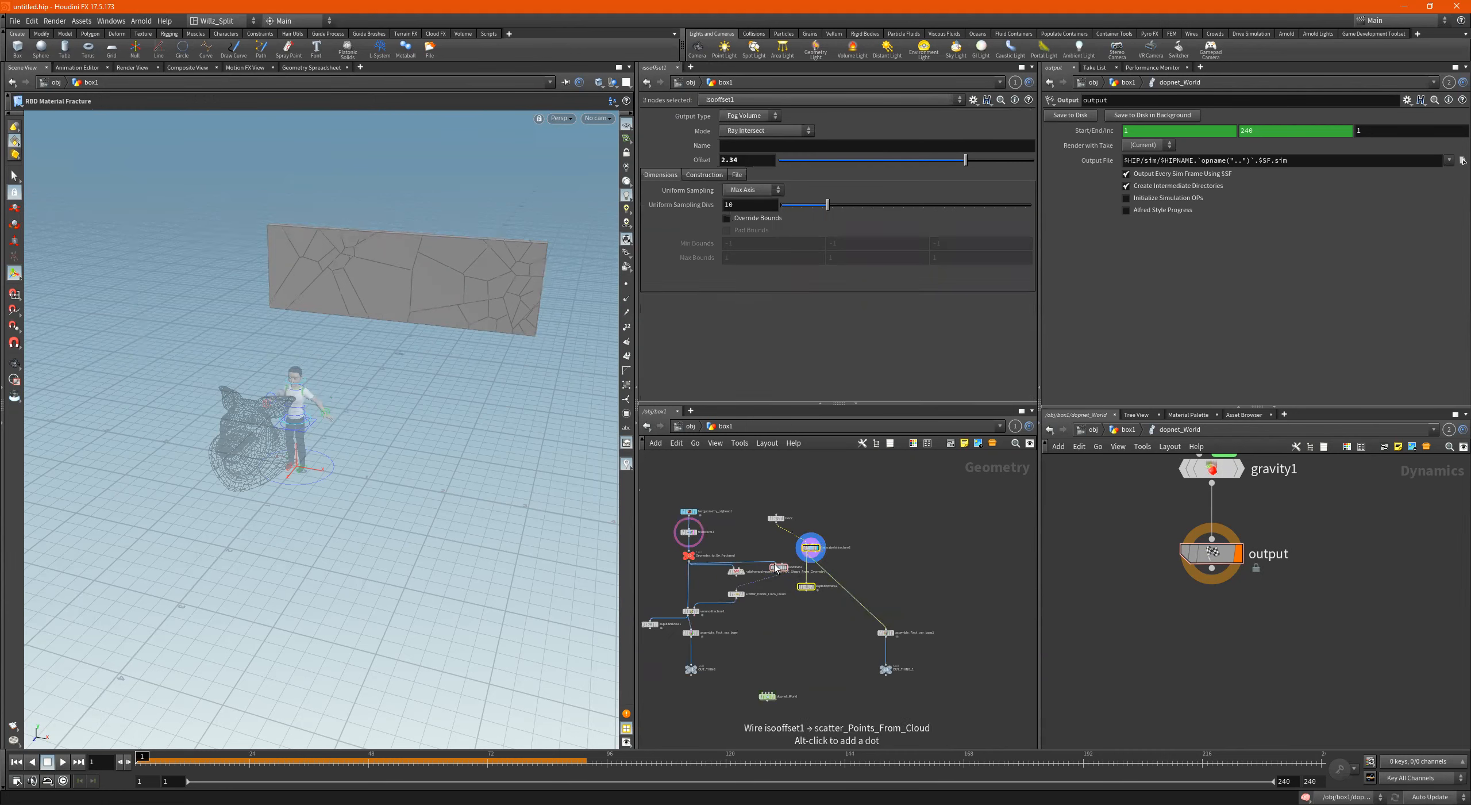
{"action": "left_click_drag", "start_coordinate": [810, 537], "coordinate": [893, 564]}
{"action": "scroll", "coordinate": [894, 598], "scroll_direction": "up", "scroll_amount": 4}
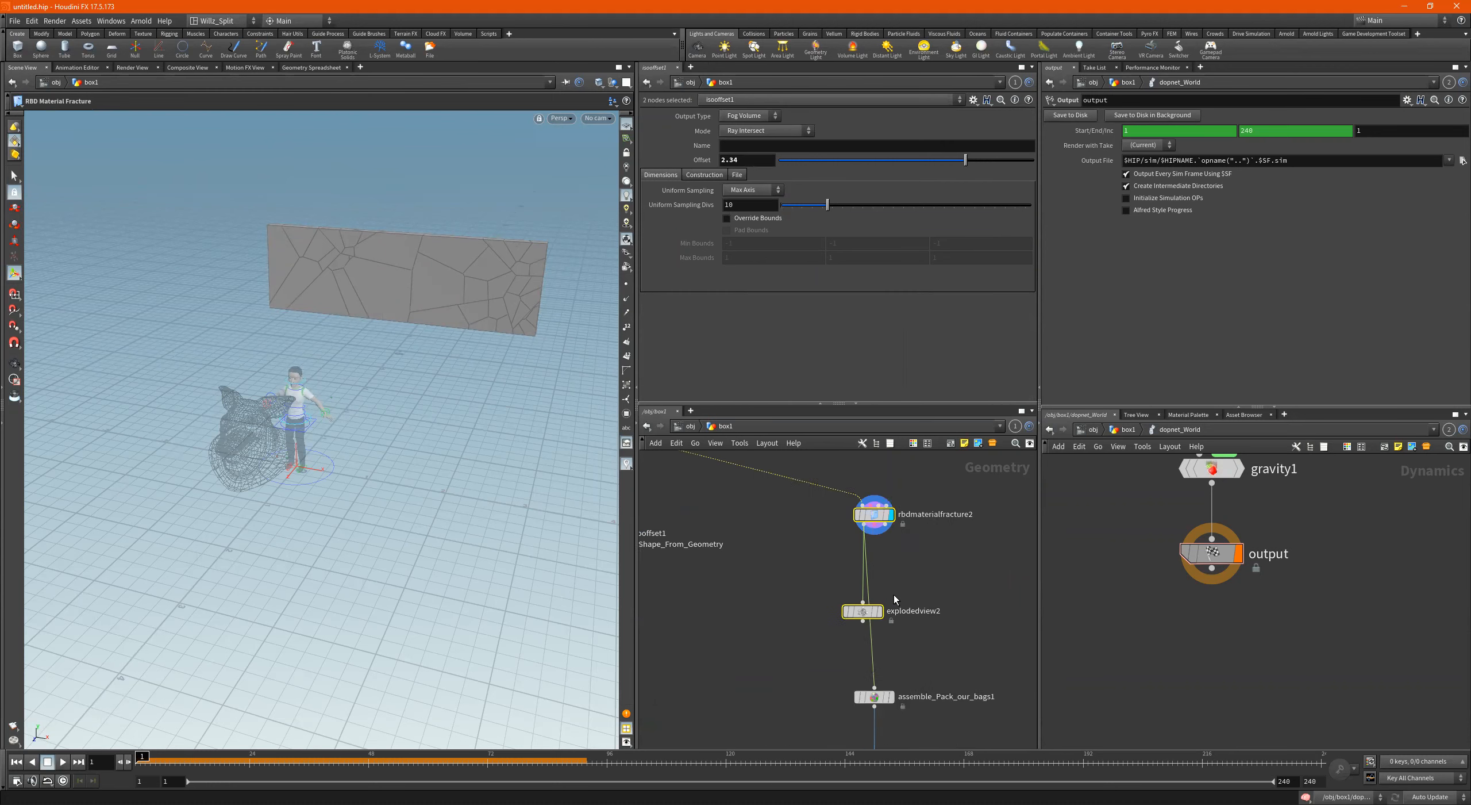
Arrange box2, rbdmaterialfracture2 and assemble_Pack_our_bags1 in a vertical column with explodedview2 off to one side.
{"action": "left_click", "coordinate": [886, 616]}
{"action": "left_click_drag", "start_coordinate": [855, 613], "coordinate": [787, 586]}
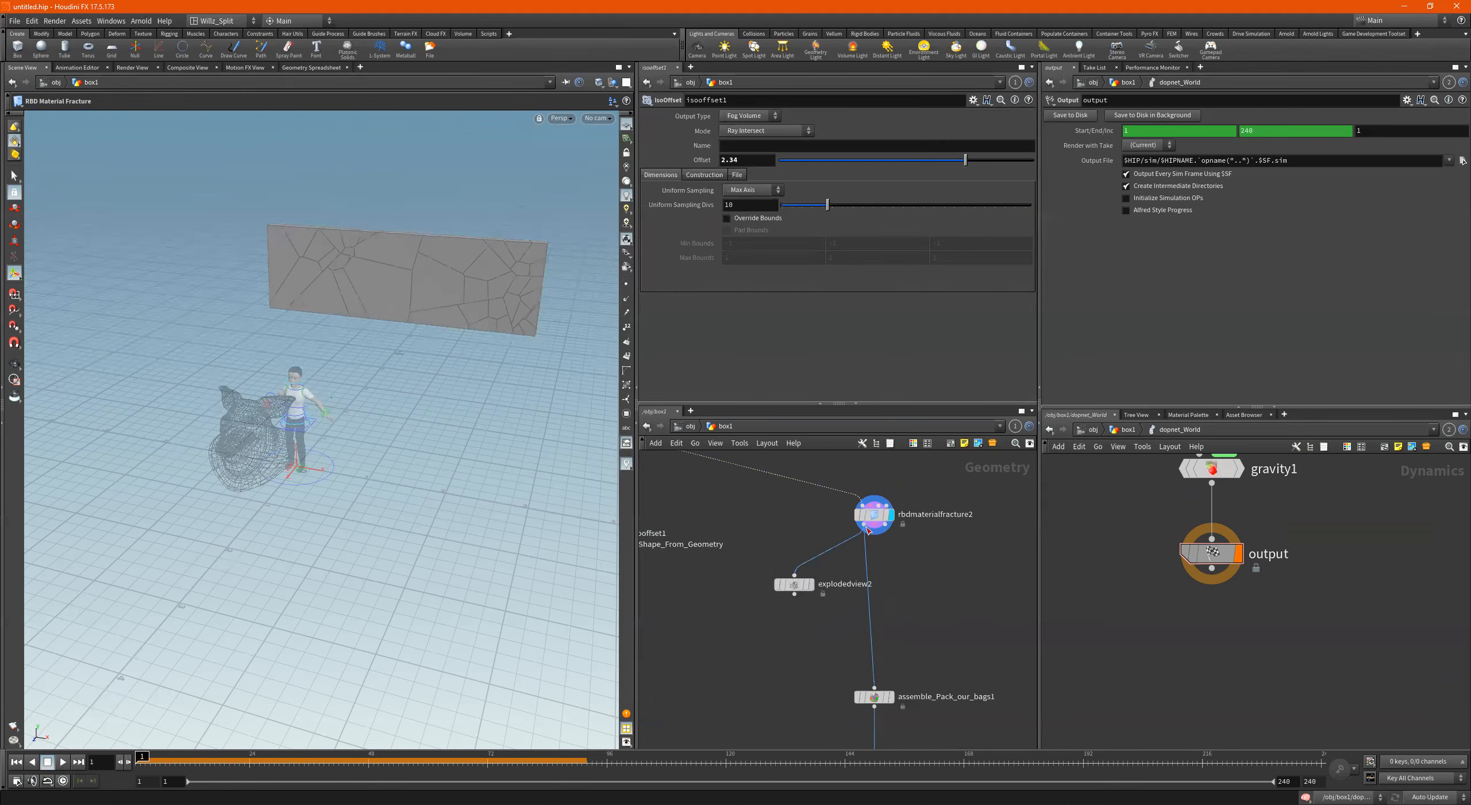
{"action": "left_click_drag", "start_coordinate": [876, 536], "coordinate": [883, 629]}
{"action": "mouse_move", "coordinate": [801, 592]}
{"action": "left_click_drag", "start_coordinate": [802, 592], "coordinate": [784, 631]}
{"action": "scroll", "coordinate": [795, 621], "scroll_direction": "down", "scroll_amount": 2}
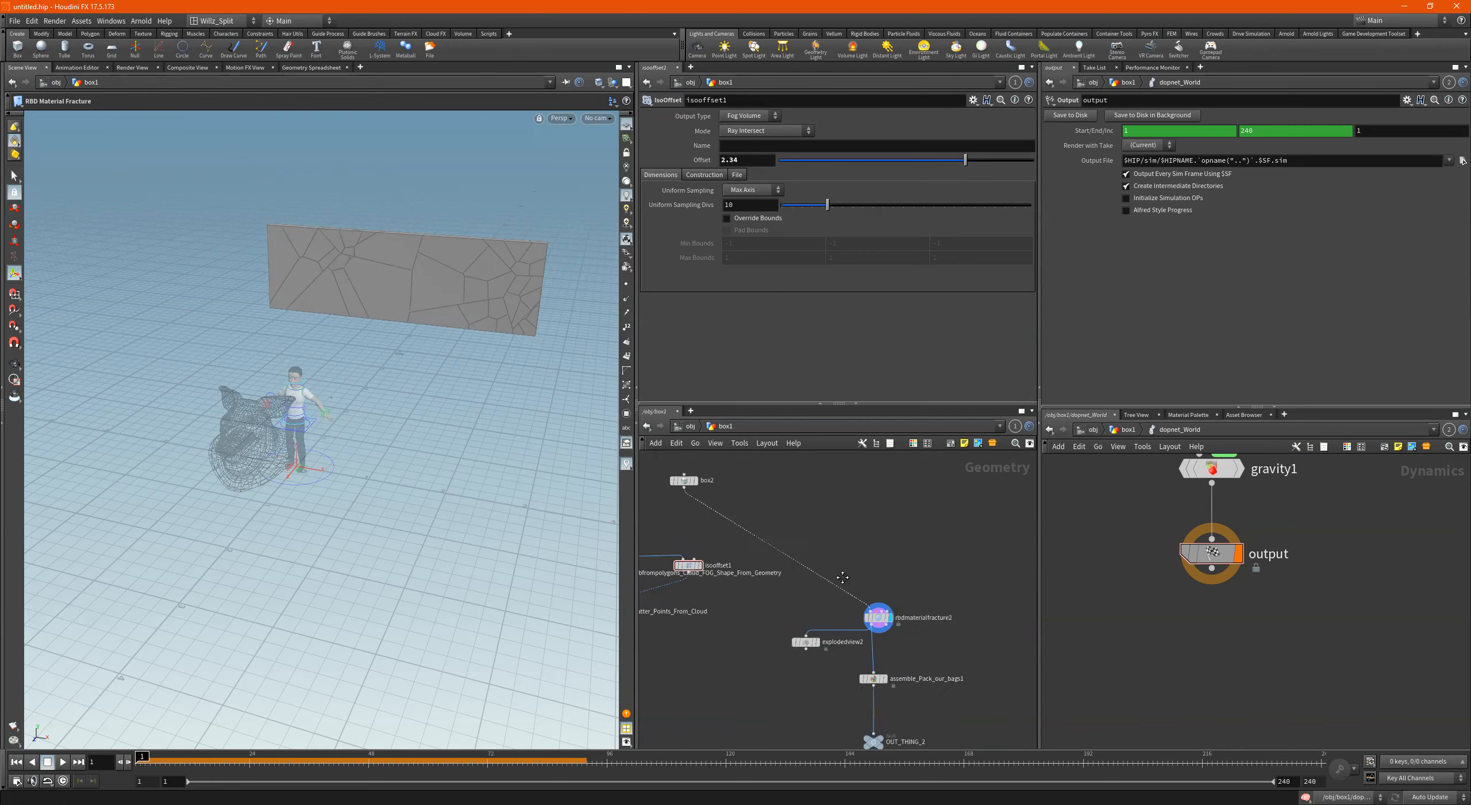
{"action": "left_click_drag", "start_coordinate": [699, 491], "coordinate": [821, 508]}
{"action": "left_click_drag", "start_coordinate": [887, 579], "coordinate": [882, 579]}
{"action": "middle_click_drag", "start_coordinate": [923, 617], "coordinate": [908, 539]}
{"action": "scroll", "coordinate": [887, 543], "scroll_direction": "up", "scroll_amount": 3}
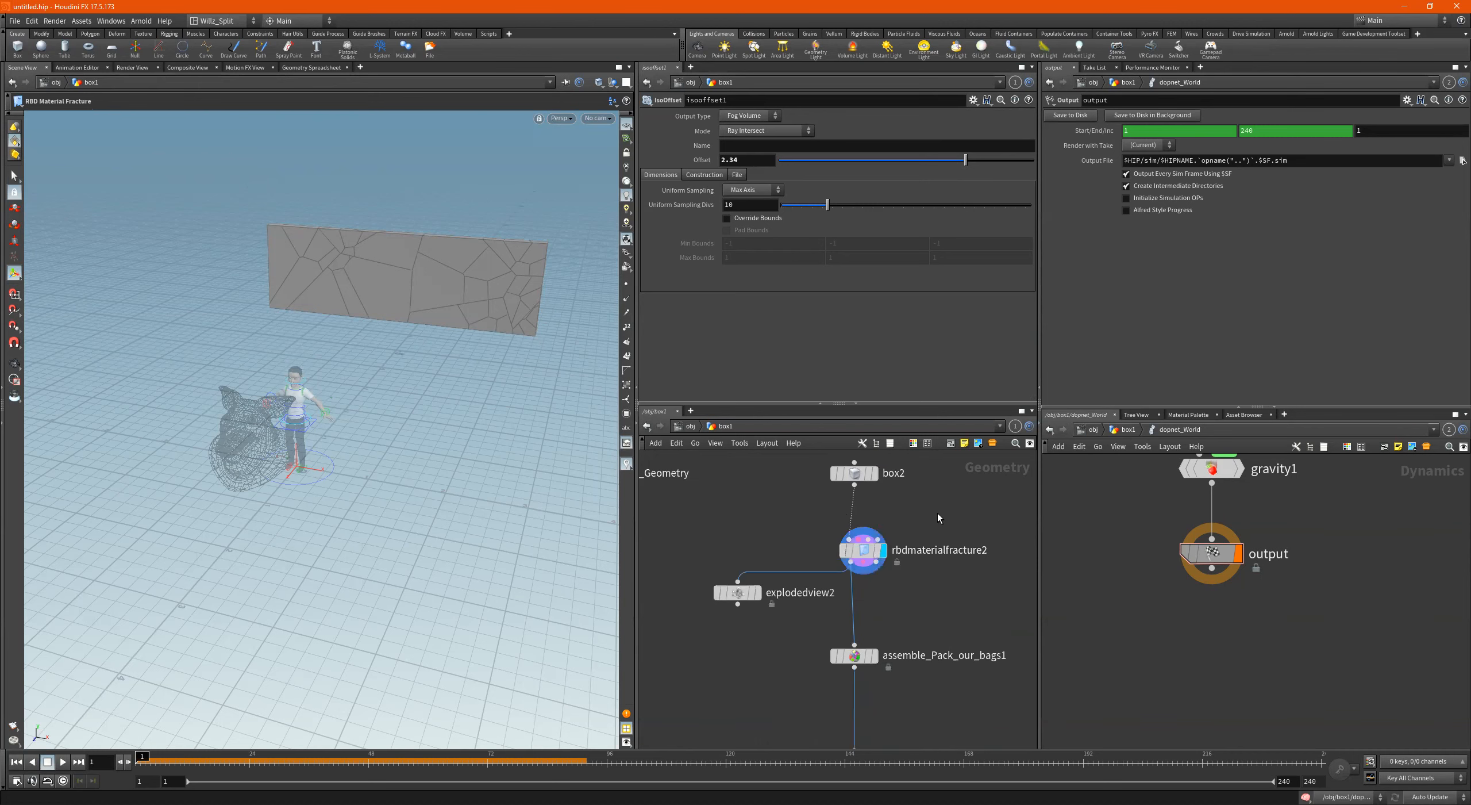
Set the Scatter Seed of rbdmaterialfracture2's first fracture level to 2.17.
{"action": "left_click_drag", "start_coordinate": [938, 513], "coordinate": [829, 580]}
{"action": "left_click", "coordinate": [755, 595]}
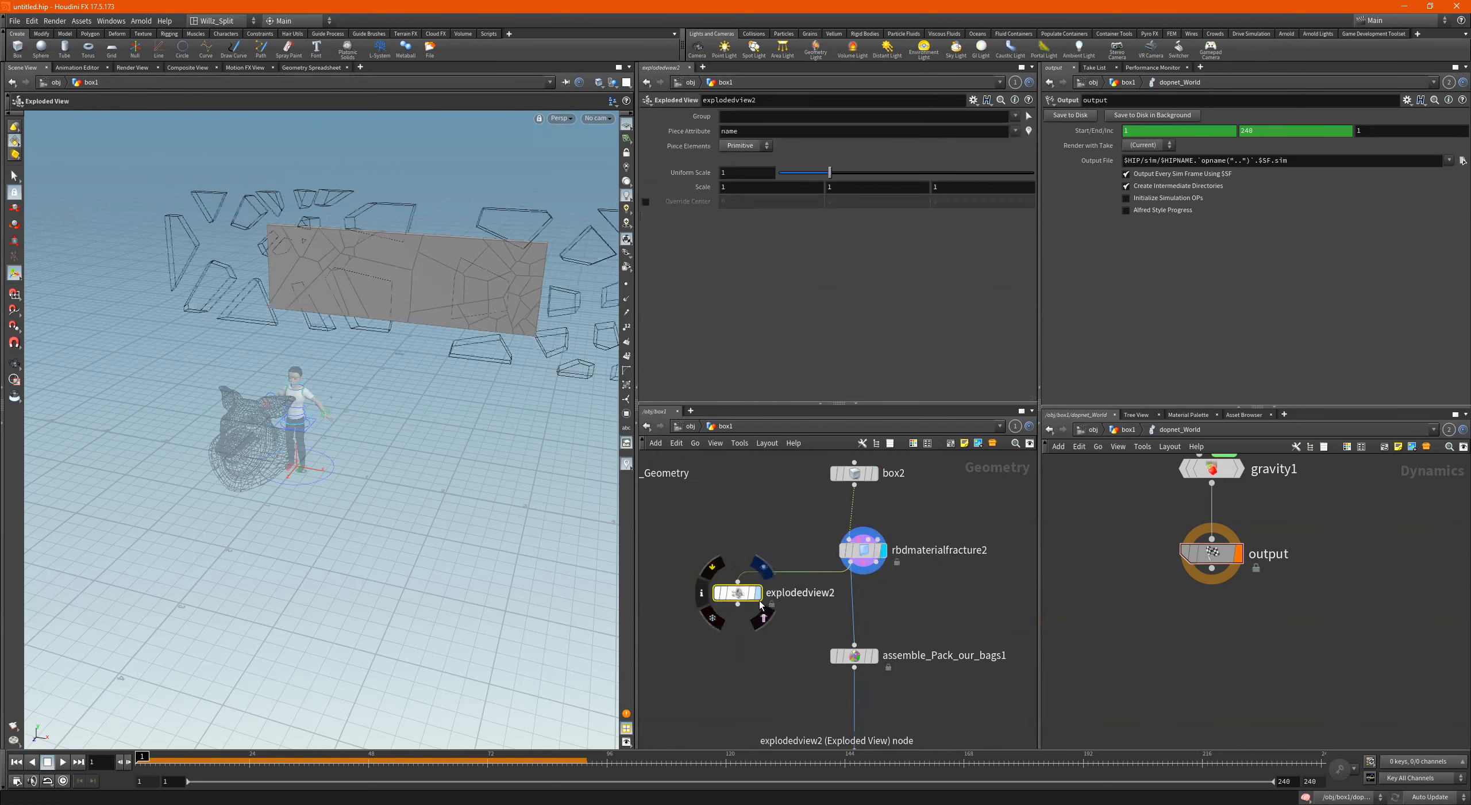
{"action": "left_click", "coordinate": [878, 554]}
{"action": "left_click", "coordinate": [866, 550]}
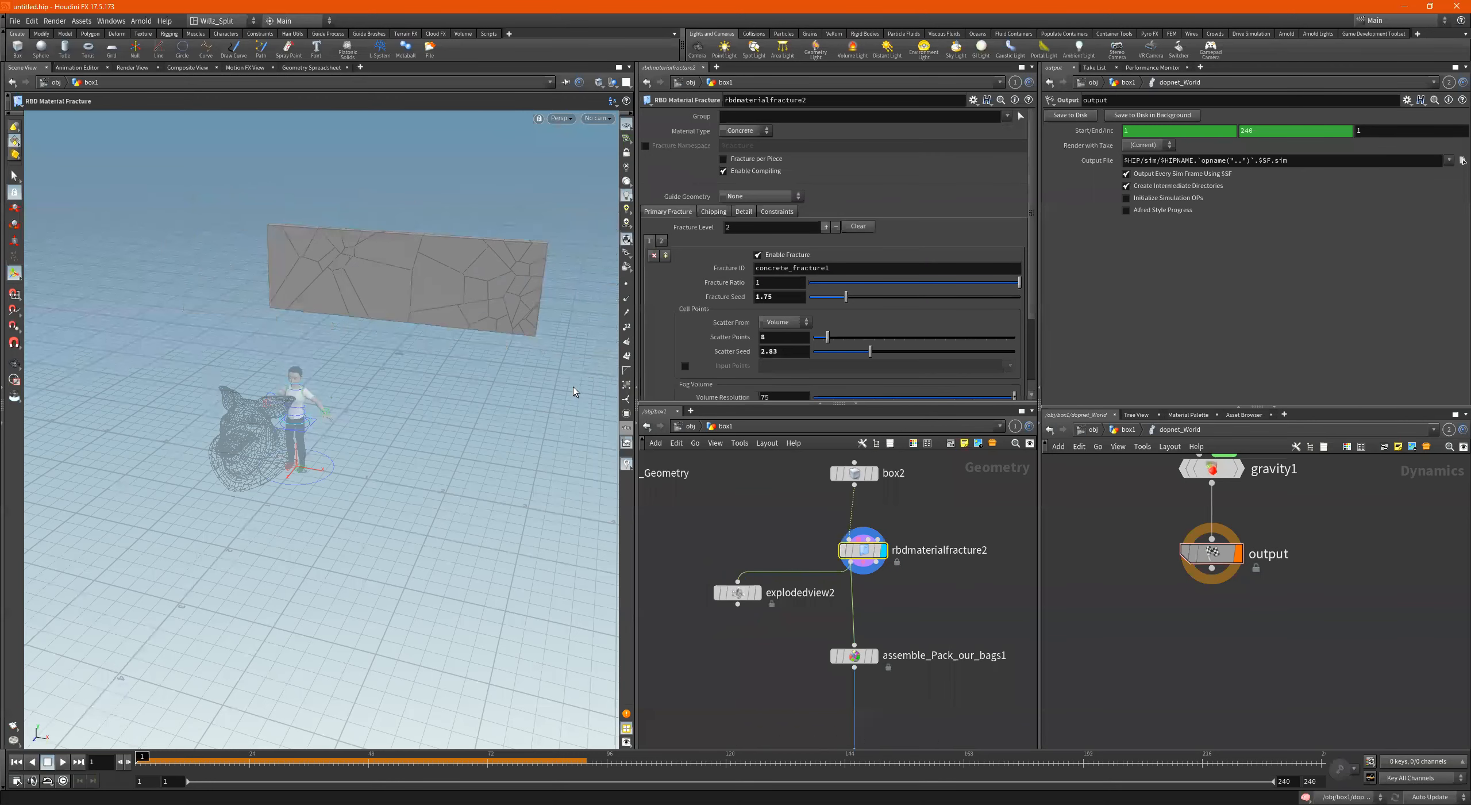
{"action": "middle_click_drag", "start_coordinate": [524, 380], "coordinate": [483, 434], "text": "alt"}
{"action": "left_click_drag", "start_coordinate": [866, 353], "coordinate": [857, 352]}
Add a Sphere node to the network beside box2, above rbdmaterialfracture2.
{"action": "middle_click_drag", "start_coordinate": [963, 518], "coordinate": [841, 569]}
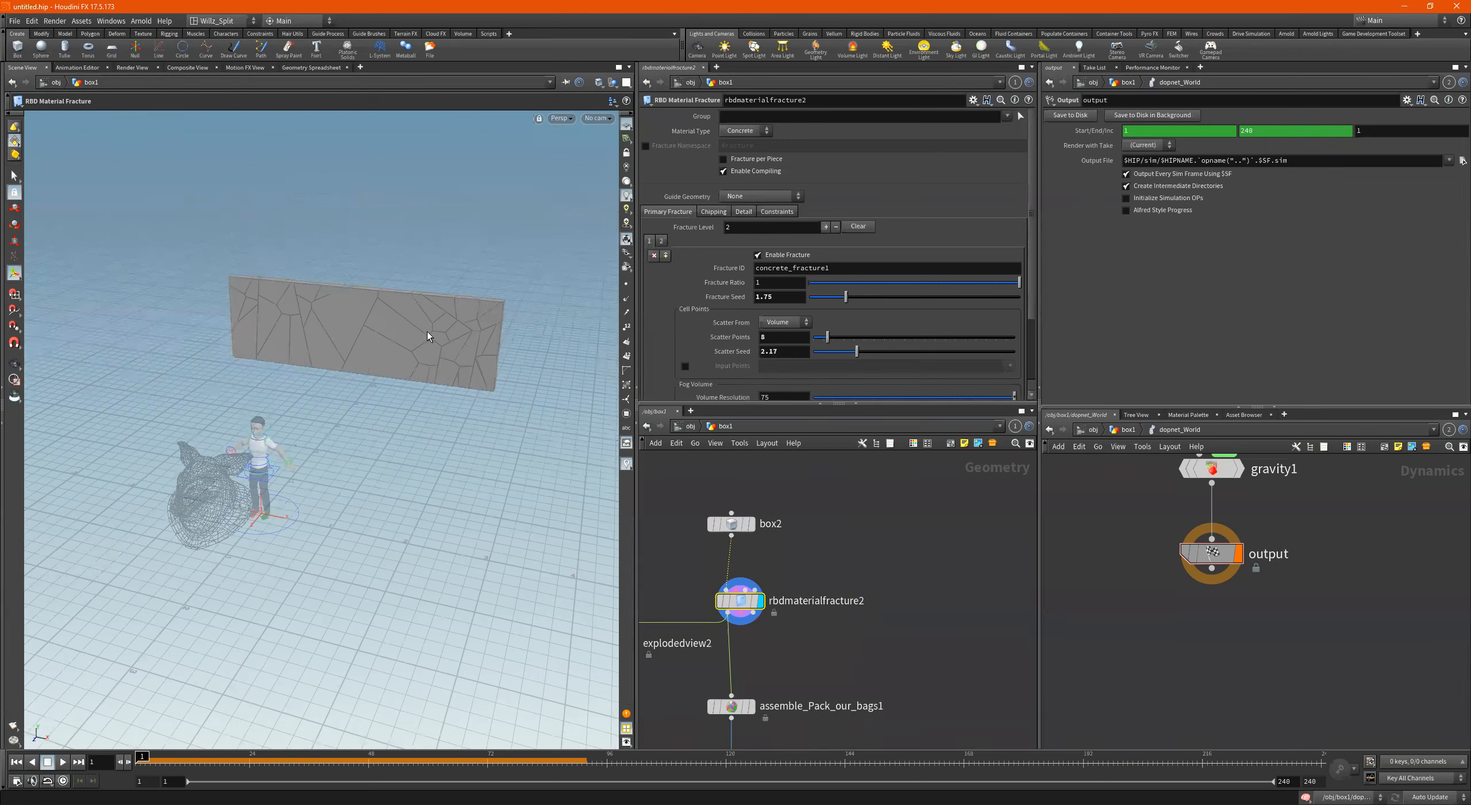
{"action": "scroll", "coordinate": [862, 556], "scroll_direction": "down", "scroll_amount": 2}
{"action": "scroll", "coordinate": [853, 554], "scroll_direction": "up", "scroll_amount": 4}
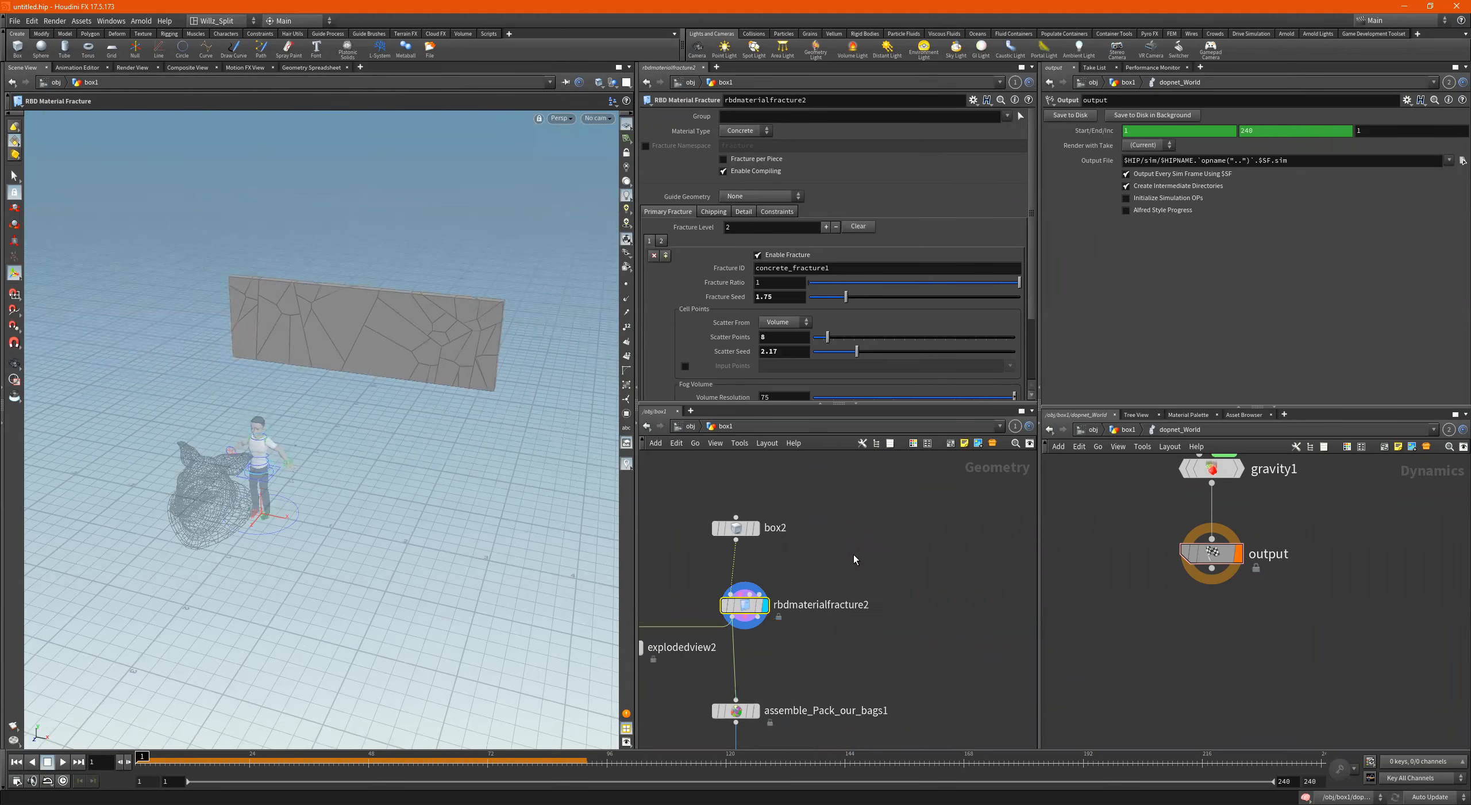
{"action": "key", "text": "Tab"}
{"action": "type", "text": "sphere"}
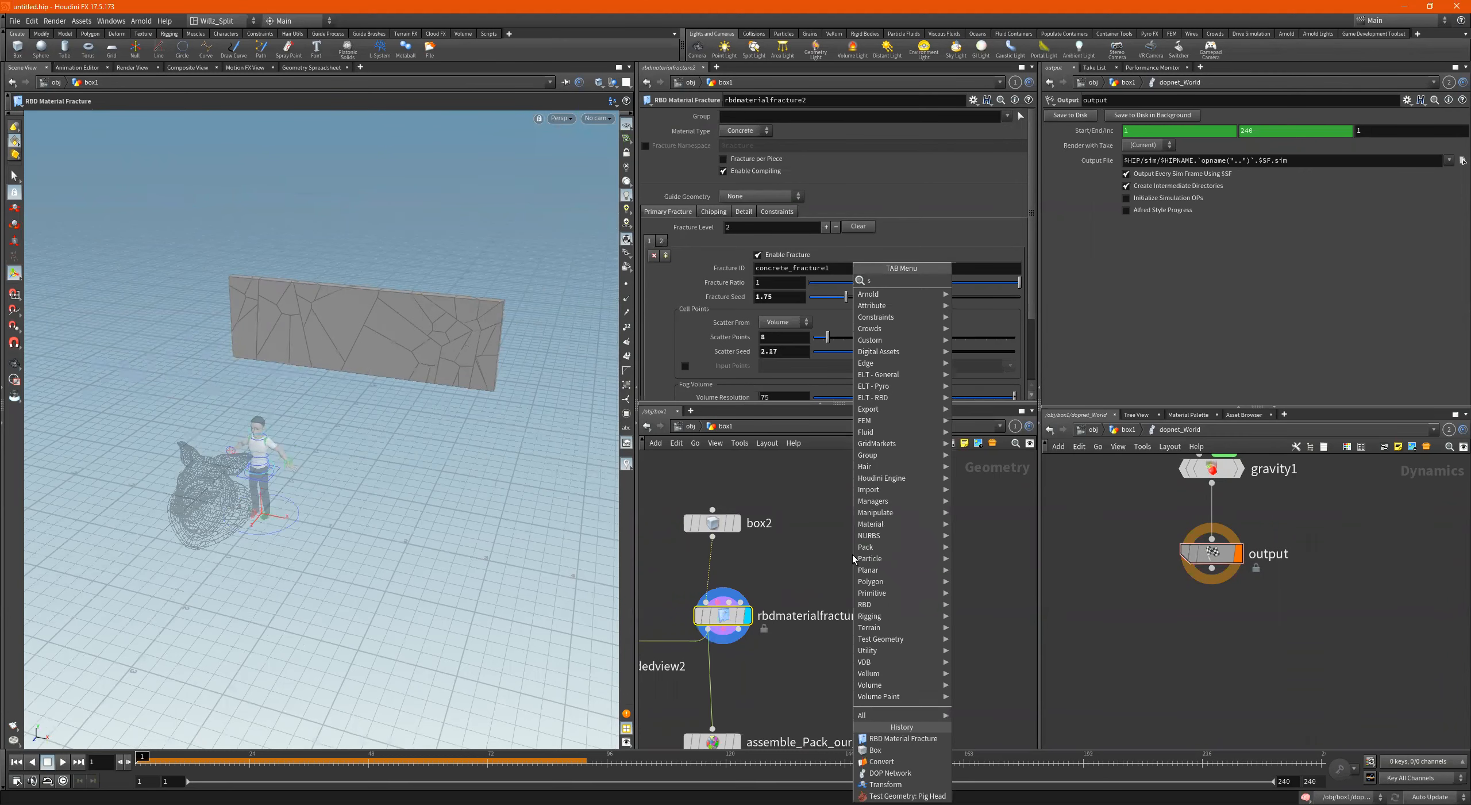
{"action": "key", "text": "Return"}
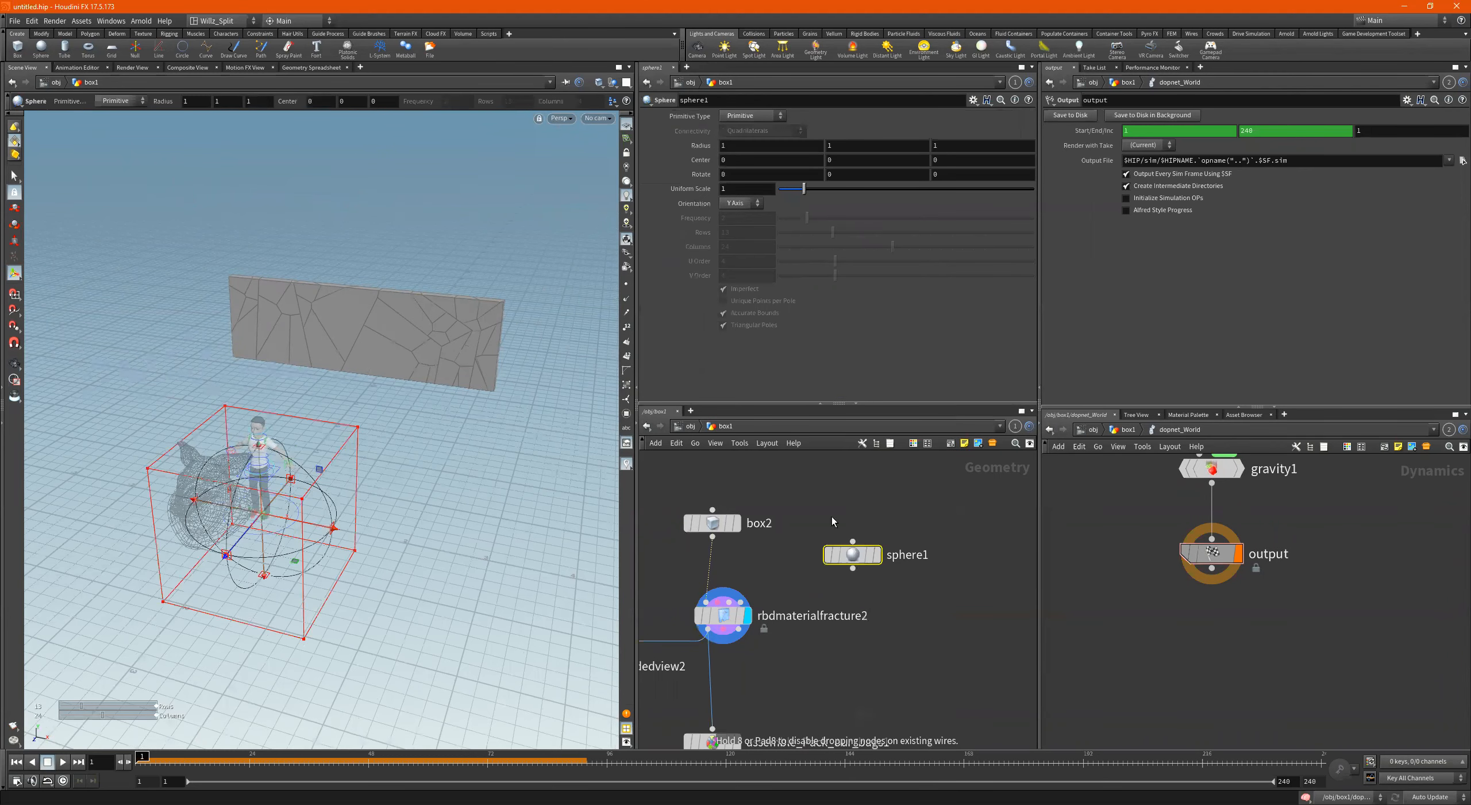
Raise the sphere to a centre height of about 2.1, shift it to about 1.02 in X, and narrow its X radius to about 0.31.
{"action": "left_click_drag", "start_coordinate": [294, 421], "coordinate": [274, 412], "text": "alt"}
{"action": "key", "text": "Return"}
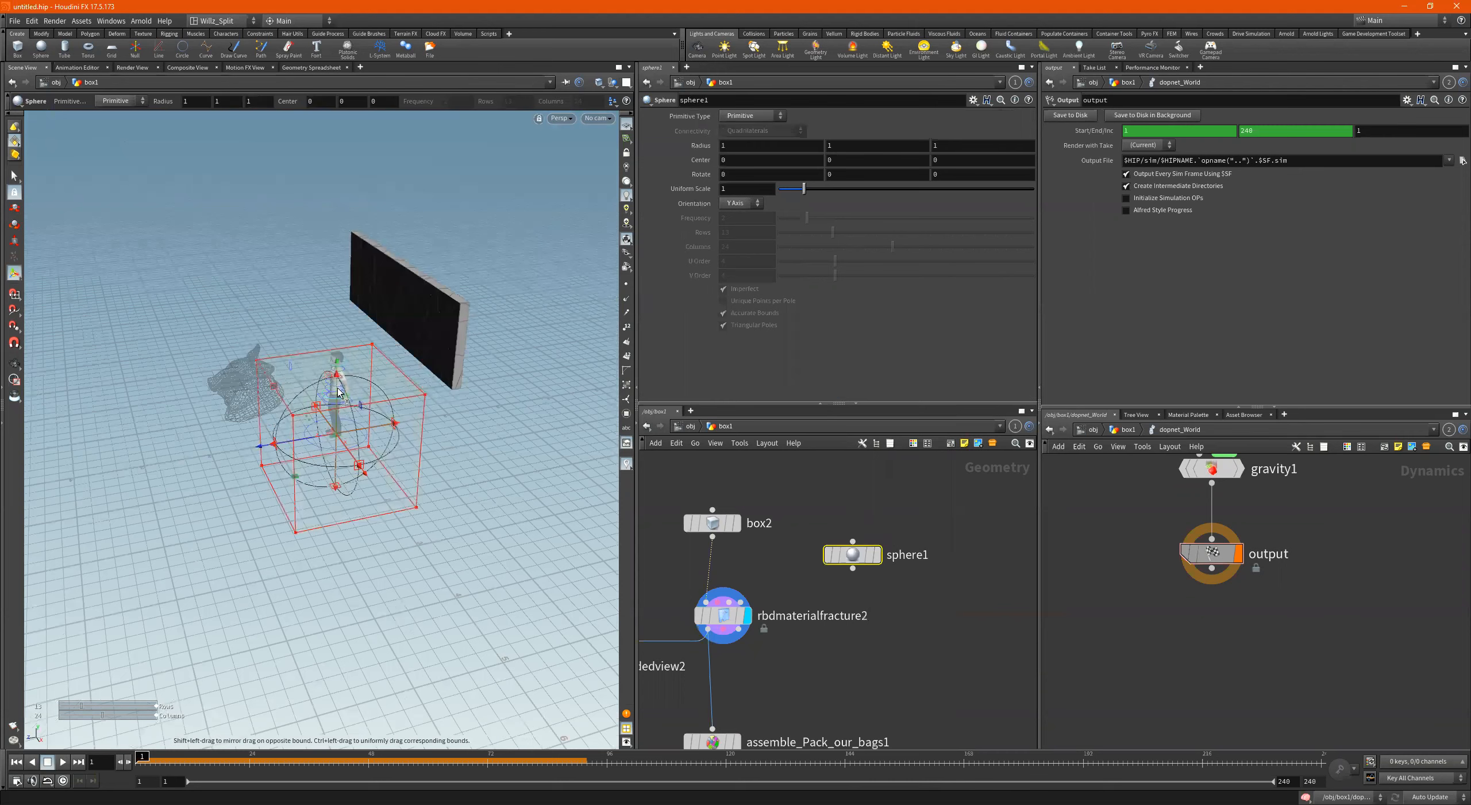
{"action": "left_click_drag", "start_coordinate": [339, 357], "coordinate": [345, 229]}
{"action": "left_click_drag", "start_coordinate": [360, 332], "coordinate": [414, 308]}
{"action": "left_click_drag", "start_coordinate": [402, 402], "coordinate": [492, 422], "text": "alt"}
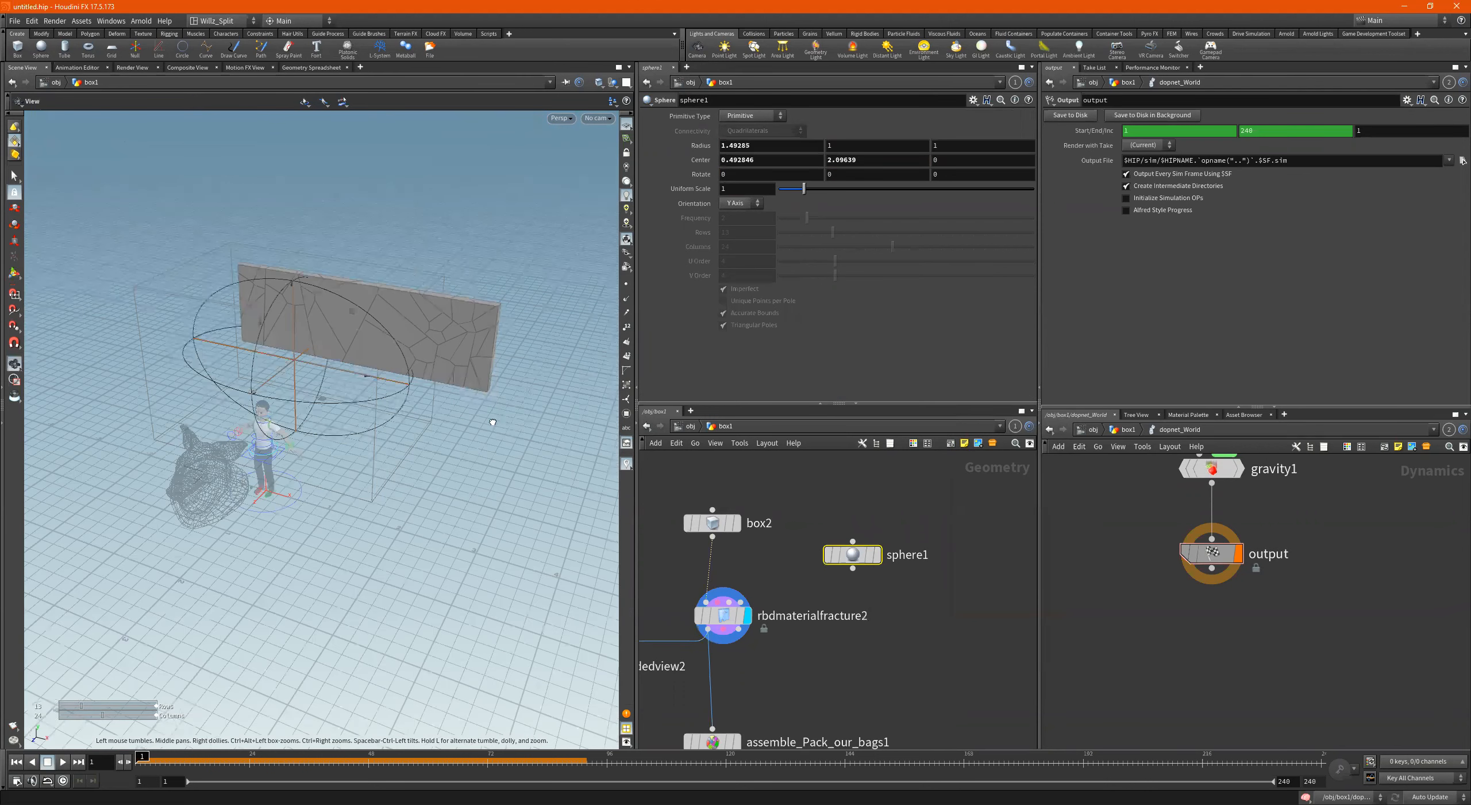
{"action": "left_click_drag", "start_coordinate": [186, 376], "coordinate": [377, 396], "text": "alt"}
{"action": "key", "text": "Escape"}
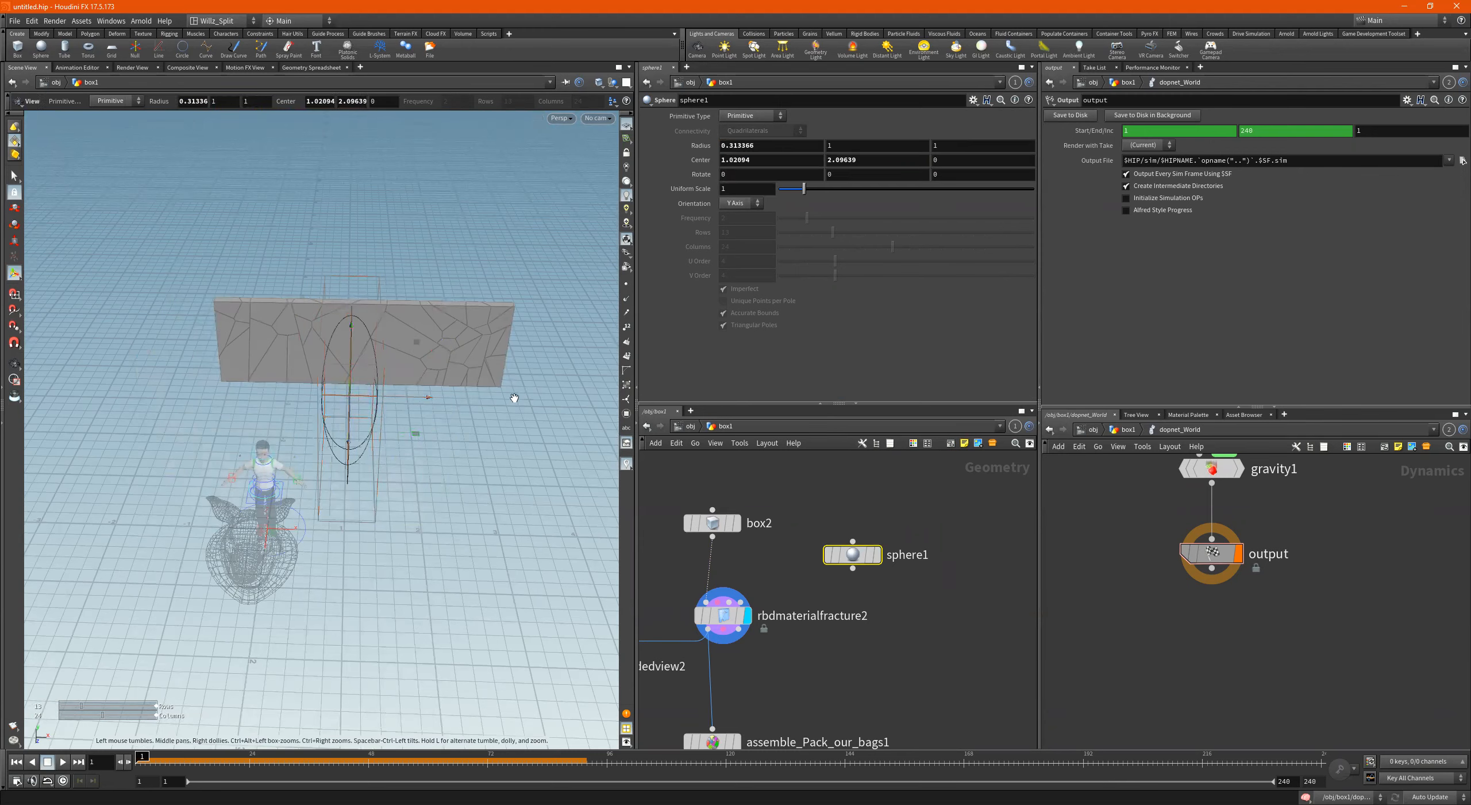
Shrink the sphere's Y and Z radii to about 0.61 and 0.49, centring it at about 2.59 in Y and -0.43 in Z.
{"action": "left_click_drag", "start_coordinate": [509, 397], "coordinate": [382, 377]}
{"action": "left_click_drag", "start_coordinate": [366, 295], "coordinate": [467, 342], "text": "alt"}
{"action": "left_click_drag", "start_coordinate": [376, 317], "coordinate": [374, 351], "text": "alt"}
{"action": "left_click_drag", "start_coordinate": [300, 392], "coordinate": [343, 235]}
{"action": "left_click_drag", "start_coordinate": [374, 296], "coordinate": [344, 302], "text": "alt"}
Add a Scatter node below sphere1, feed the sphere into it, and display the scattered points with the wall.
{"action": "key", "text": "Tab"}
{"action": "type", "text": "scat"}
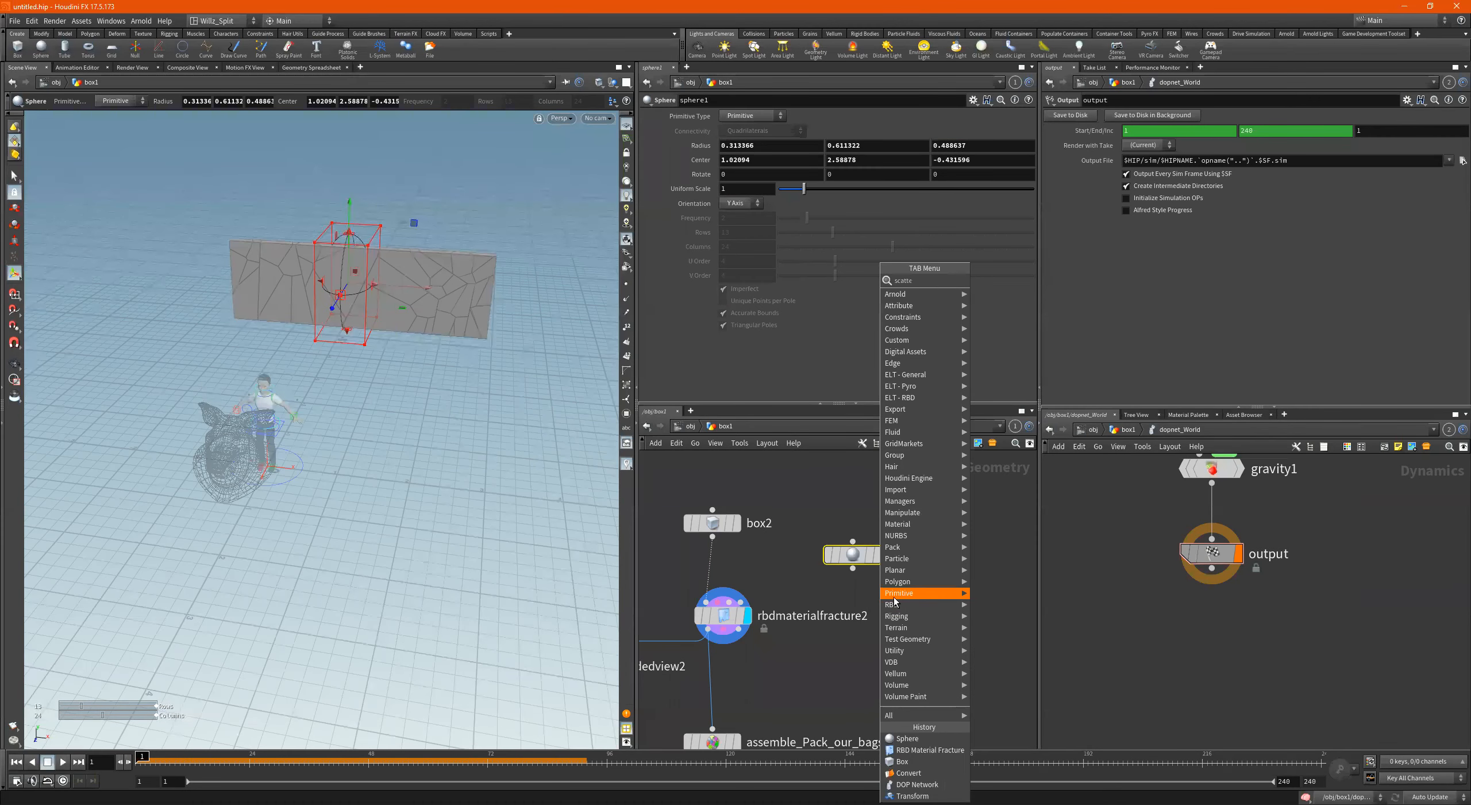
{"action": "key", "text": "Return"}
{"action": "left_click", "coordinate": [894, 597]}
{"action": "left_click_drag", "start_coordinate": [824, 550], "coordinate": [856, 475]}
{"action": "left_click", "coordinate": [886, 494]}
{"action": "left_click", "coordinate": [908, 594]}
{"action": "left_click_drag", "start_coordinate": [908, 595], "coordinate": [879, 569]}
{"action": "mouse_move", "coordinate": [391, 276]}
{"action": "left_mouse_down"}
{"action": "mouse_move", "coordinate": [326, 329]}
{"action": "mouse_move", "coordinate": [385, 254]}
{"action": "left_mouse_up"}
{"action": "right_click_drag", "start_coordinate": [517, 243], "coordinate": [849, 577]}
{"action": "scroll", "coordinate": [849, 581], "scroll_direction": "up", "scroll_amount": 1}
{"action": "left_click_drag", "start_coordinate": [872, 565], "coordinate": [881, 539]}
Add a VDB from Polygons node, wire scatter1 into its first input, and display it.
{"action": "key", "text": "Tab"}
{"action": "mouse_move", "coordinate": [957, 572]}
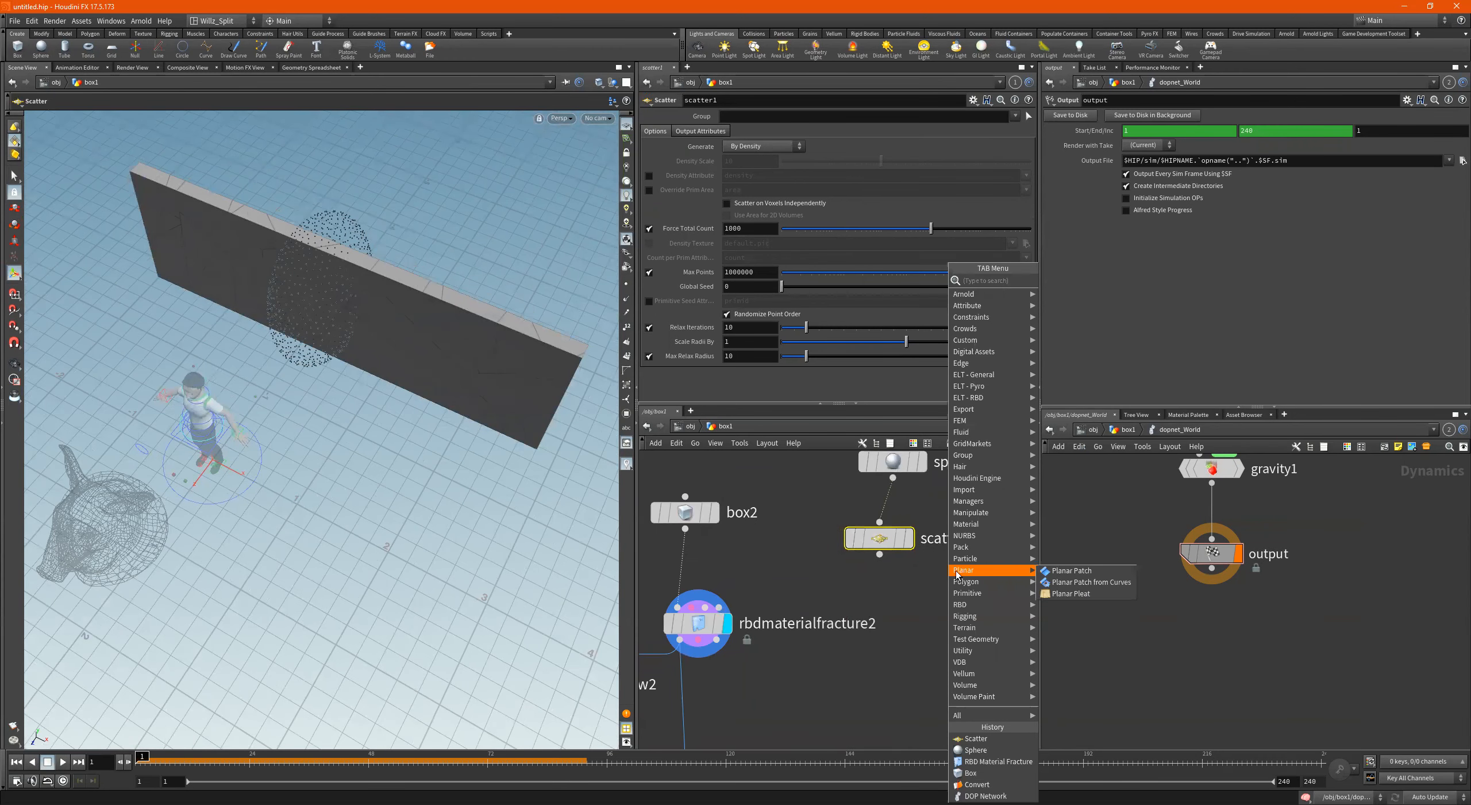
{"action": "type", "text": "vdbfr"}
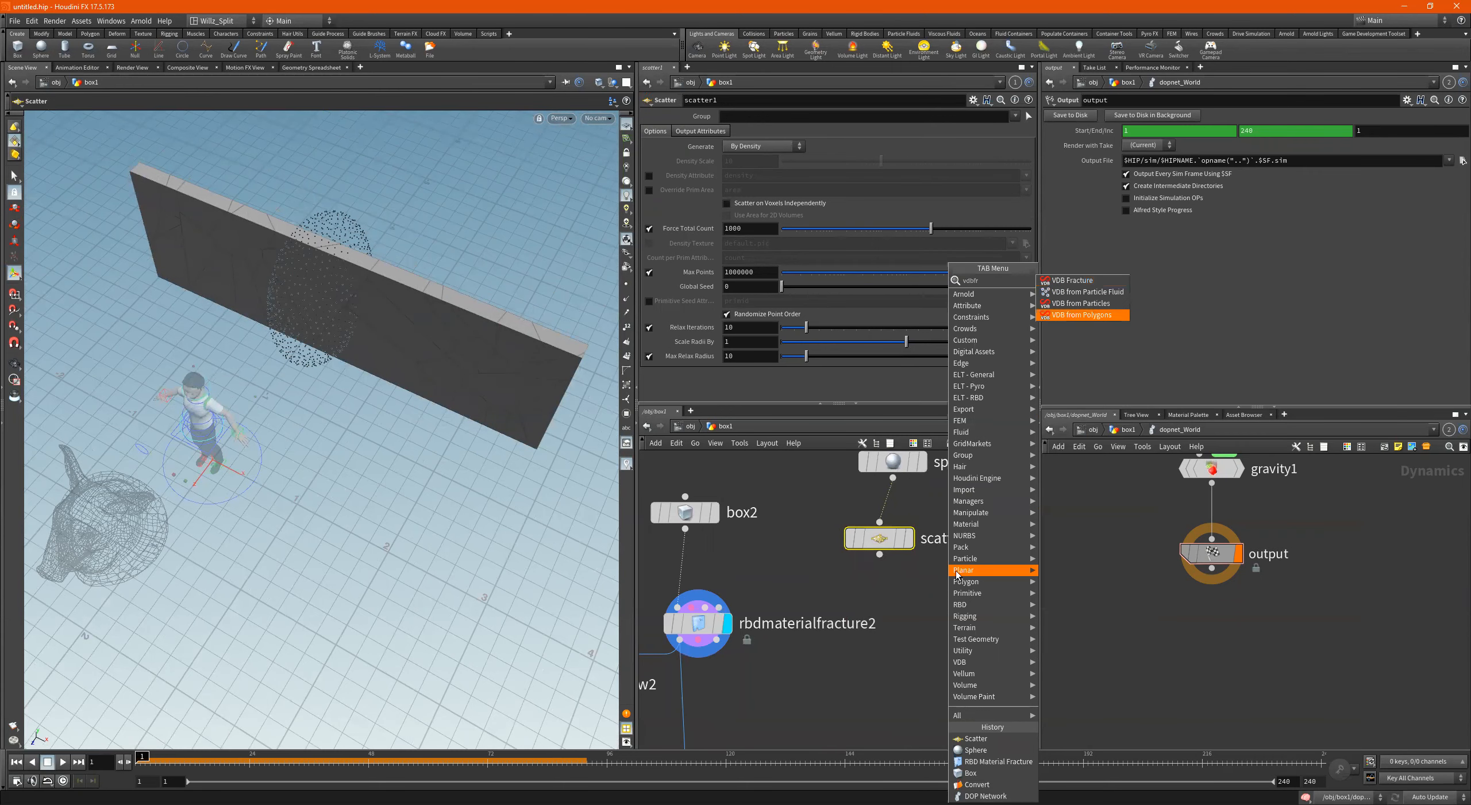
{"action": "key", "text": "Return"}
{"action": "left_click", "coordinate": [957, 573]}
{"action": "left_click_drag", "start_coordinate": [872, 541], "coordinate": [944, 555]}
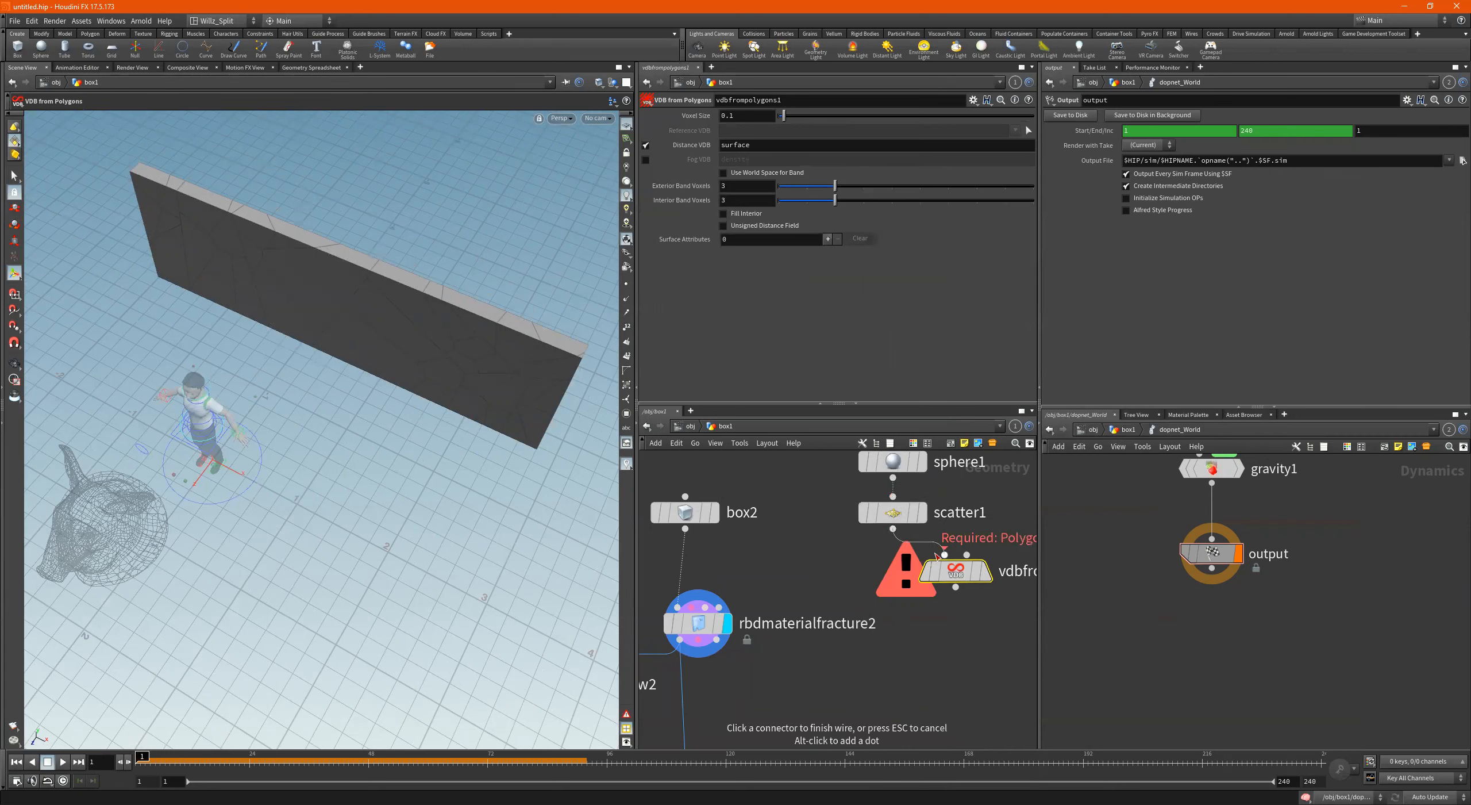
{"action": "left_click", "coordinate": [987, 572]}
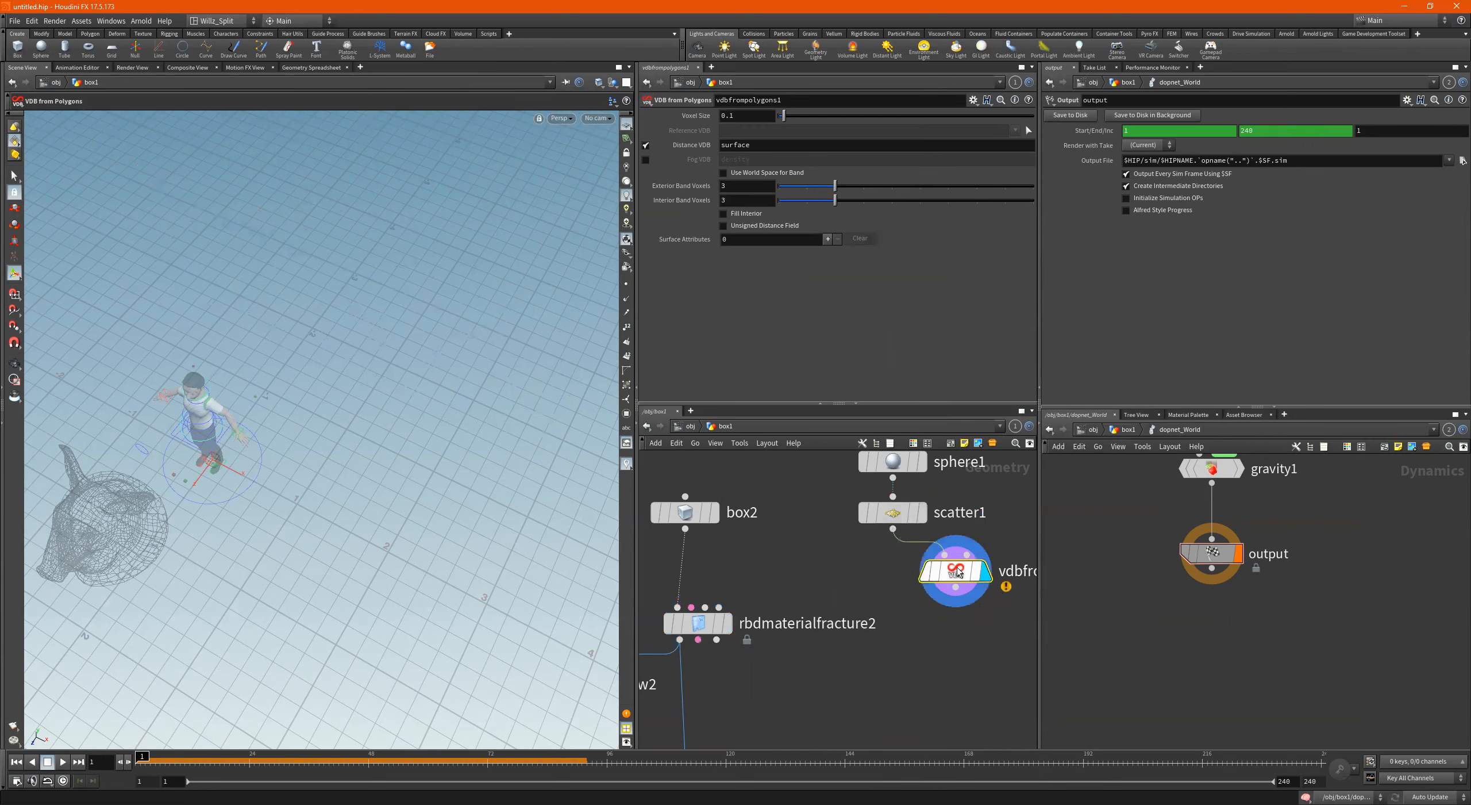
Move sphere1 farther above scatter1 and set its Primitive Type to Polygon Mesh.
{"action": "middle_click_drag", "start_coordinate": [812, 493], "coordinate": [810, 574]}
{"action": "left_click", "coordinate": [890, 539]}
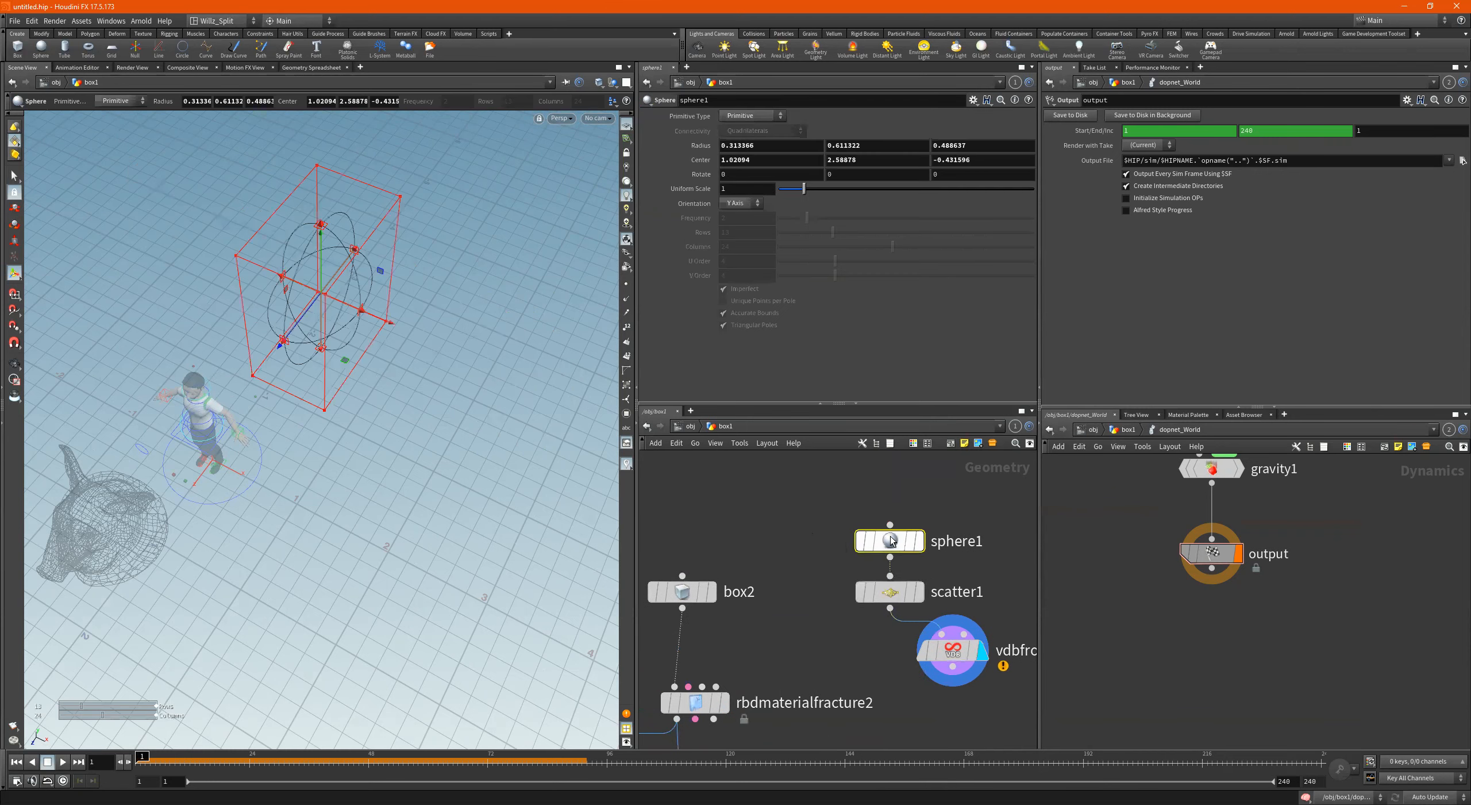
{"action": "left_click_drag", "start_coordinate": [892, 536], "coordinate": [892, 506]}
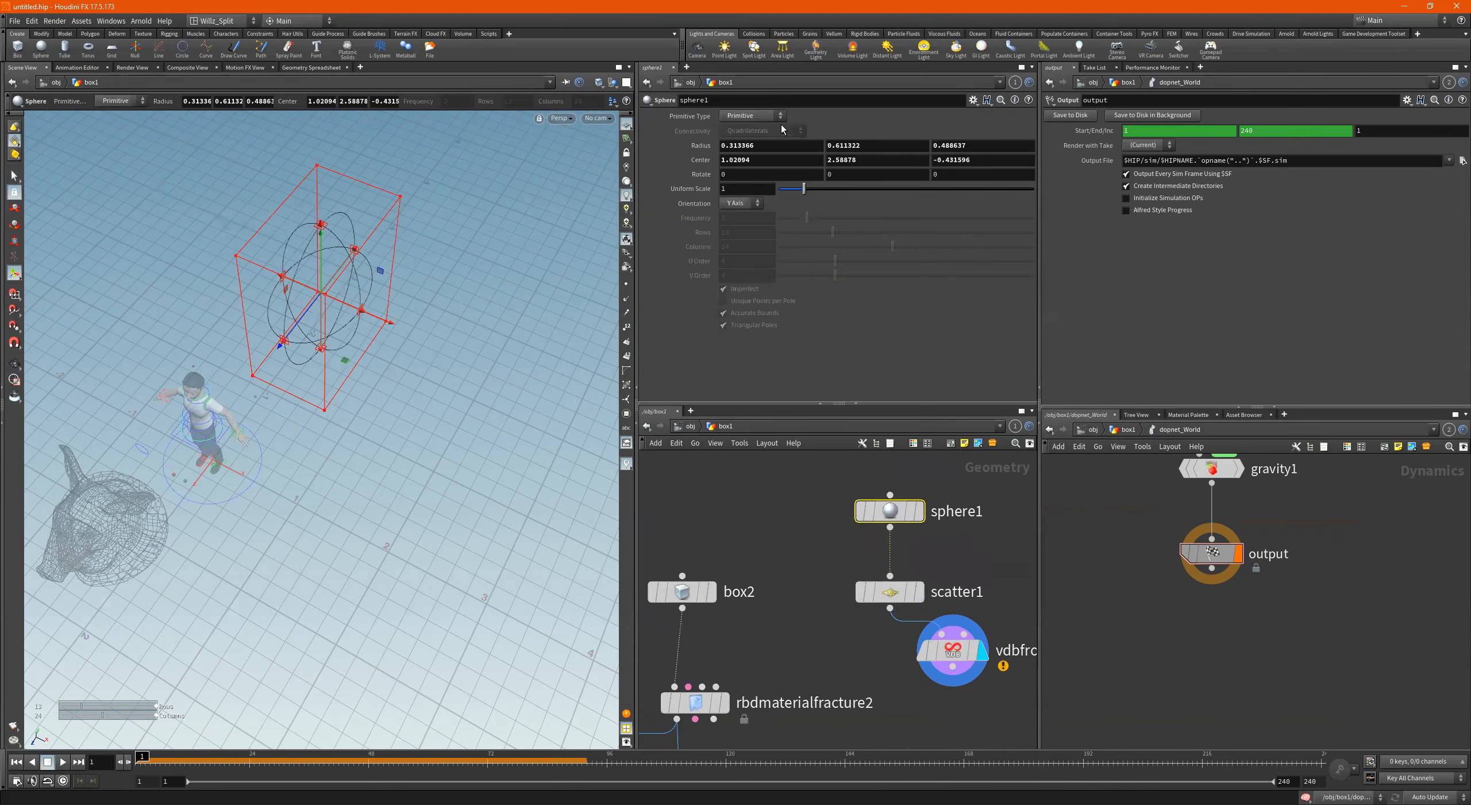
{"action": "left_click", "coordinate": [749, 117]}
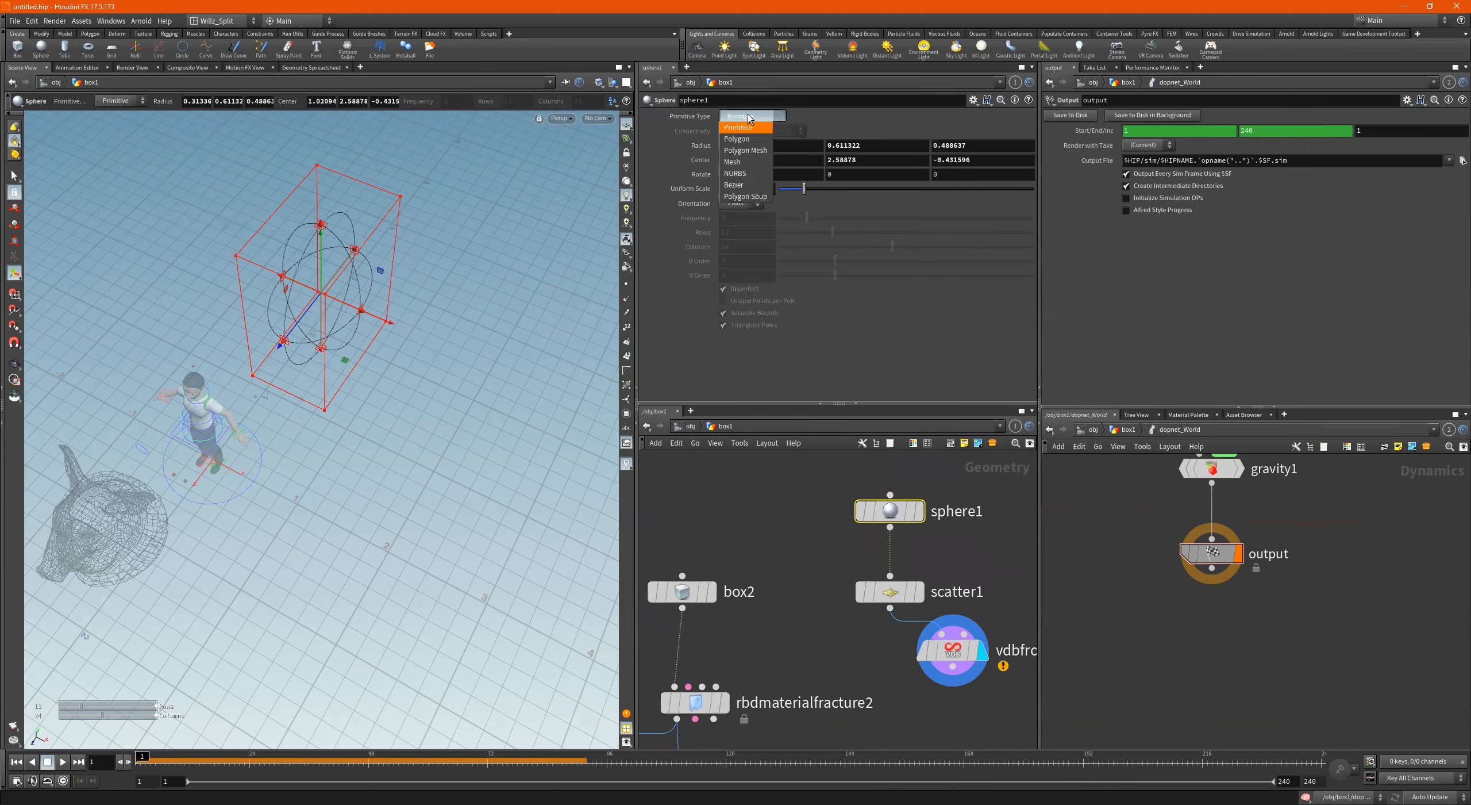
{"action": "left_click", "coordinate": [758, 151]}
Insert vdbfrompolygons1 between sphere1 and scatter1, showing it as a template with scatter1 displayed.
{"action": "left_click", "coordinate": [892, 595]}
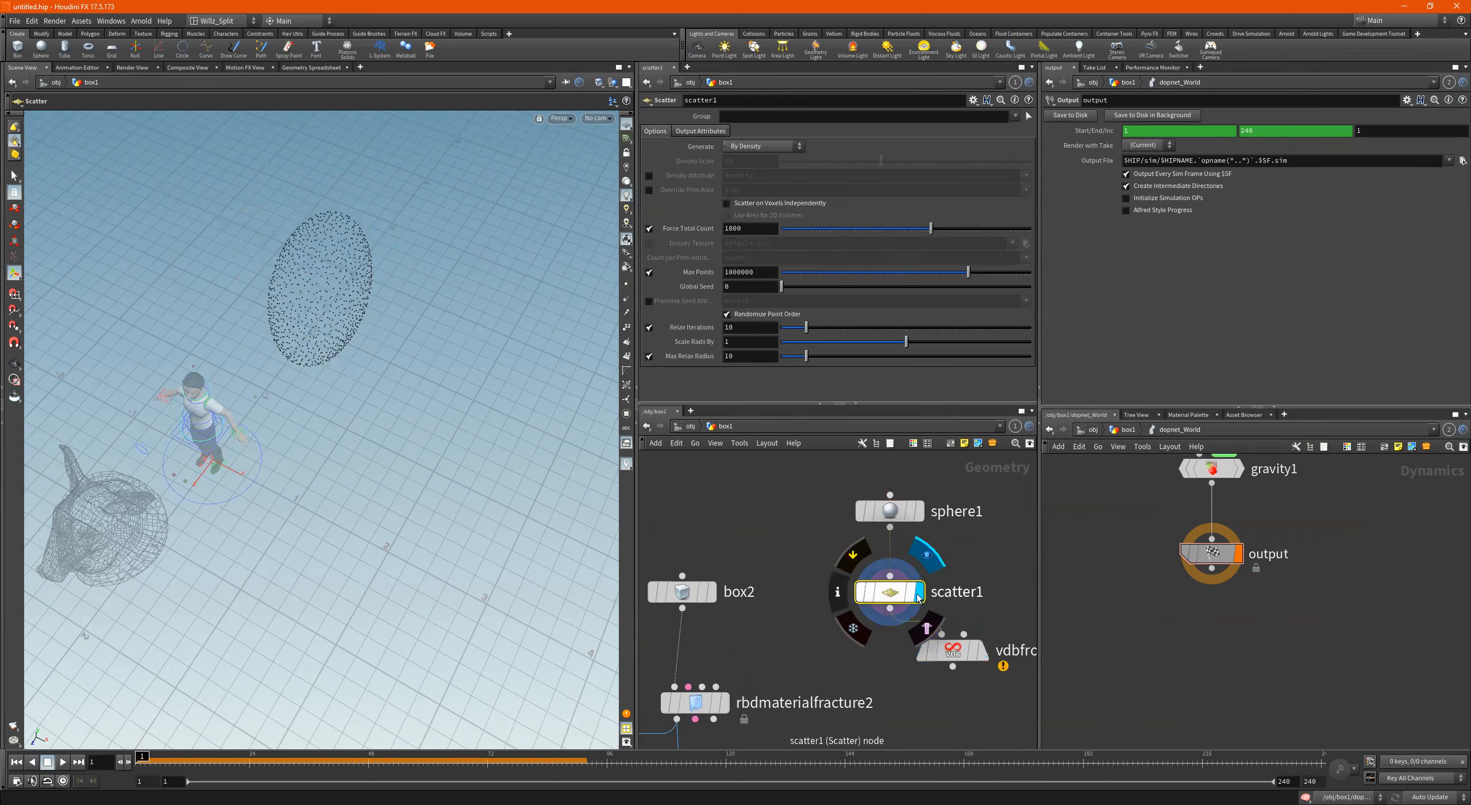
{"action": "left_click", "coordinate": [963, 651]}
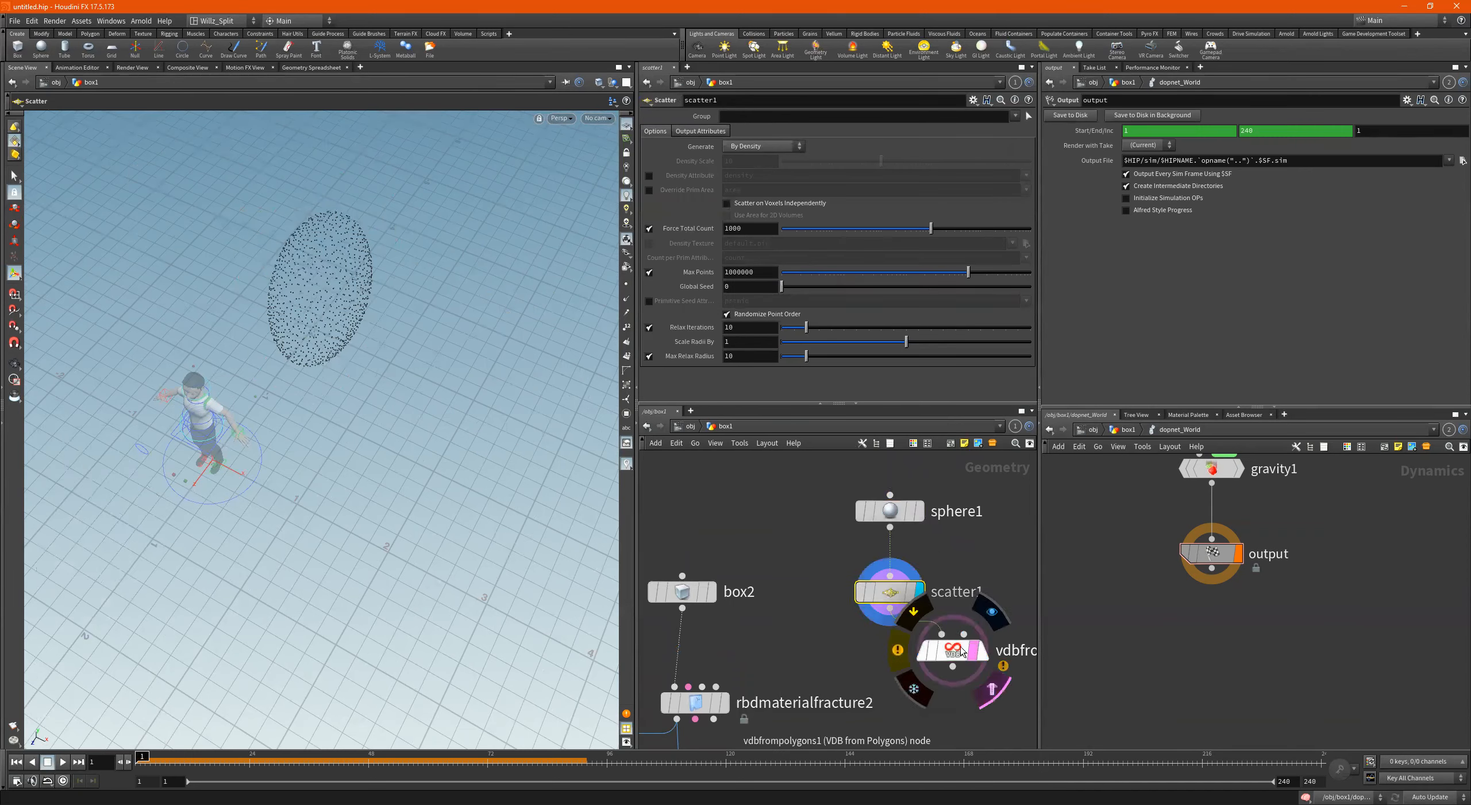
{"action": "left_click", "coordinate": [961, 651]}
{"action": "left_click_drag", "start_coordinate": [961, 652], "coordinate": [898, 562]}
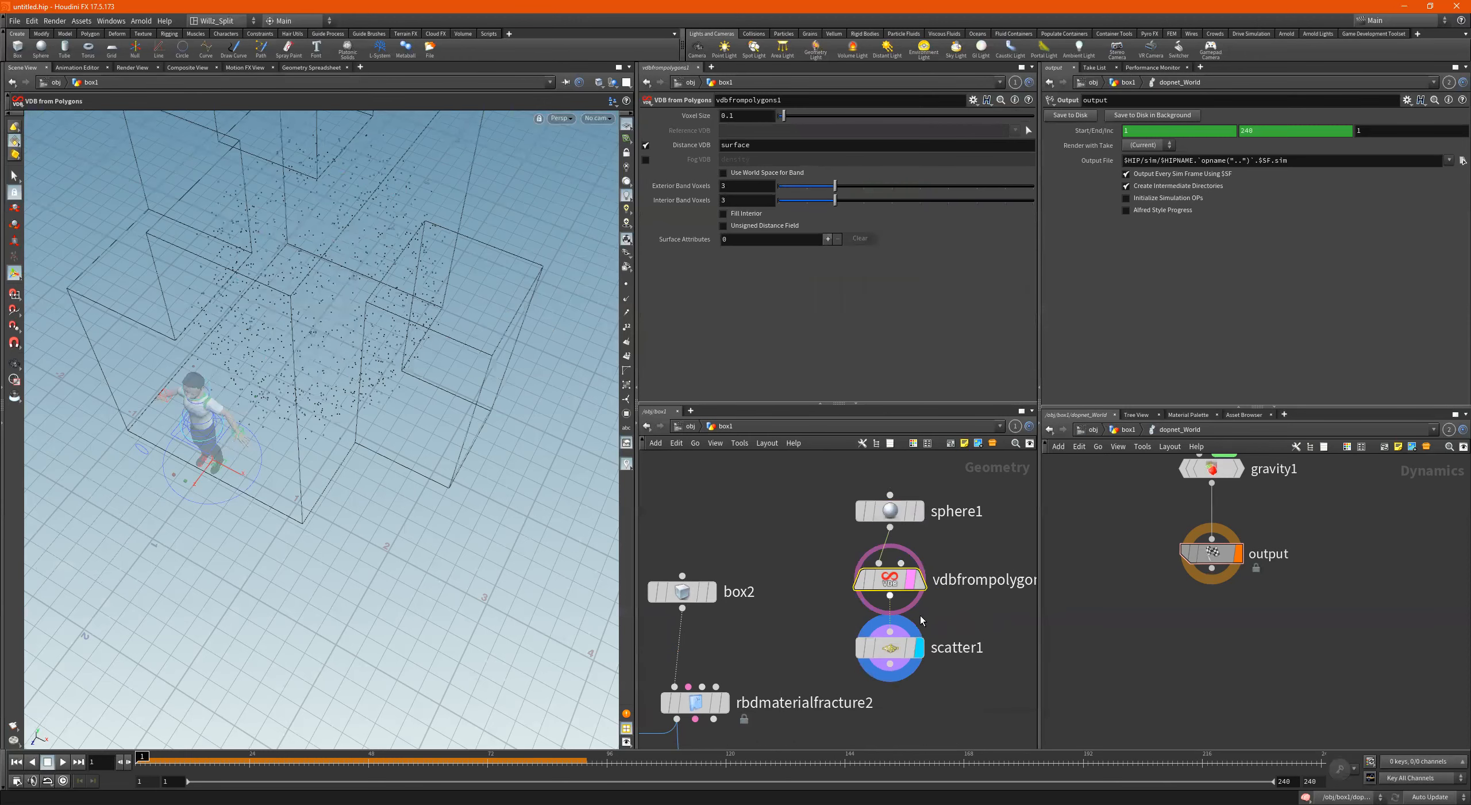
Examine scatter1's points within the VDB volume from several angles and distances.
{"action": "left_click", "coordinate": [888, 649]}
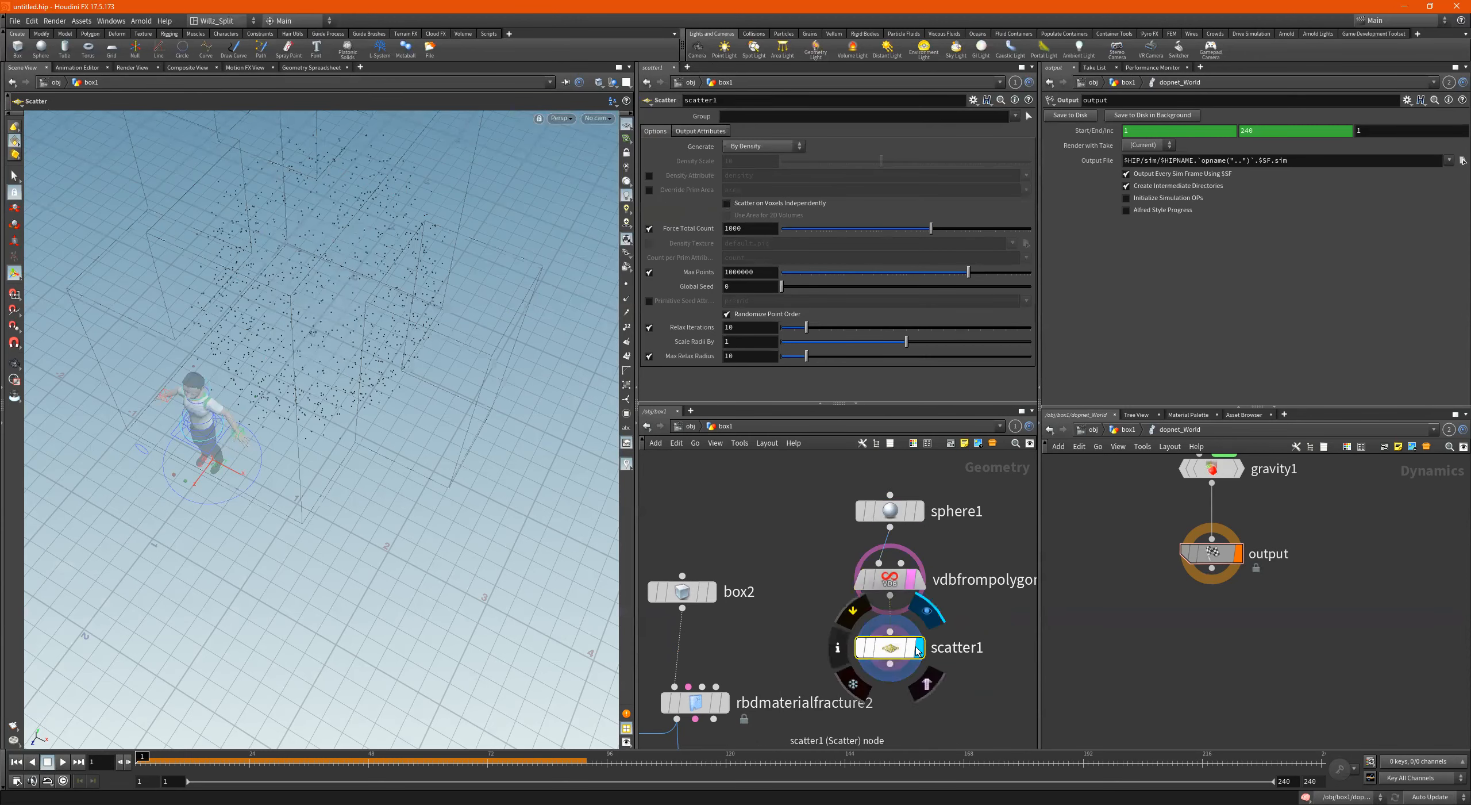
{"action": "left_click_drag", "start_coordinate": [407, 252], "coordinate": [377, 243], "text": "alt"}
{"action": "middle_click_drag", "start_coordinate": [378, 243], "coordinate": [495, 440], "text": "alt"}
{"action": "left_click_drag", "start_coordinate": [495, 440], "coordinate": [523, 504], "text": "alt"}
{"action": "right_click_drag", "start_coordinate": [465, 431], "coordinate": [671, 289], "text": "alt"}
{"action": "middle_click_drag", "start_coordinate": [419, 247], "coordinate": [433, 300], "text": "alt"}
{"action": "left_click_drag", "start_coordinate": [433, 300], "coordinate": [437, 270], "text": "alt"}
{"action": "right_click_drag", "start_coordinate": [437, 270], "coordinate": [187, 365], "text": "alt"}
{"action": "middle_click_drag", "start_coordinate": [375, 342], "coordinate": [351, 443], "text": "alt"}
{"action": "left_click_drag", "start_coordinate": [351, 443], "coordinate": [362, 397], "text": "alt"}
Set the Exterior Band Voxels of vdbfrompolygons1 to 2.
{"action": "left_click", "coordinate": [887, 580]}
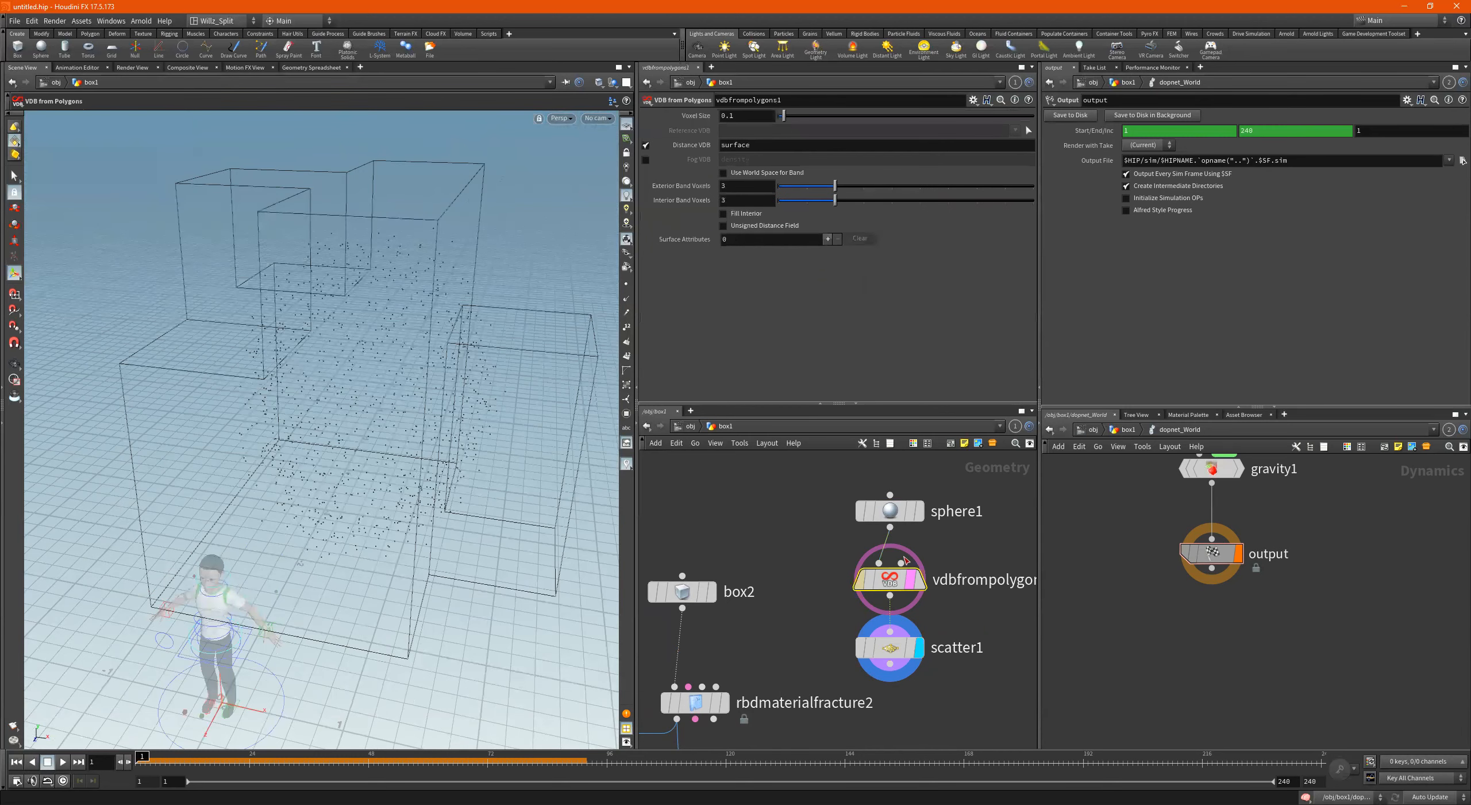
{"action": "left_click_drag", "start_coordinate": [832, 190], "coordinate": [814, 192]}
{"action": "scroll", "coordinate": [934, 699], "scroll_direction": "down", "scroll_amount": 1}
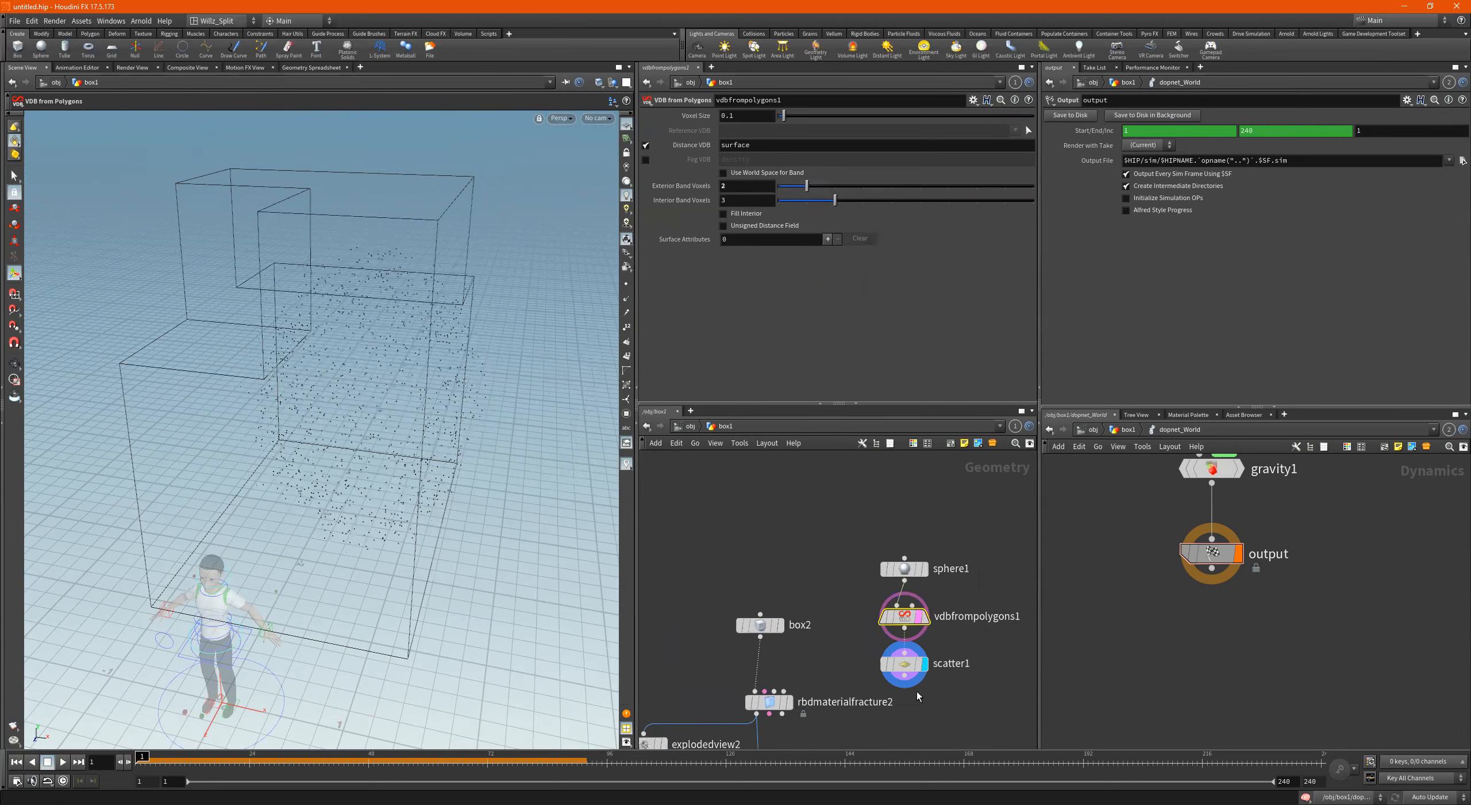
Reduce scatter1's Force Total Count to 100.
{"action": "scroll", "coordinate": [910, 677], "scroll_direction": "up", "scroll_amount": 1}
{"action": "left_click", "coordinate": [899, 658]}
{"action": "left_click", "coordinate": [776, 232]}
{"action": "key", "text": "BackSpace"}
{"action": "key", "text": "Return"}
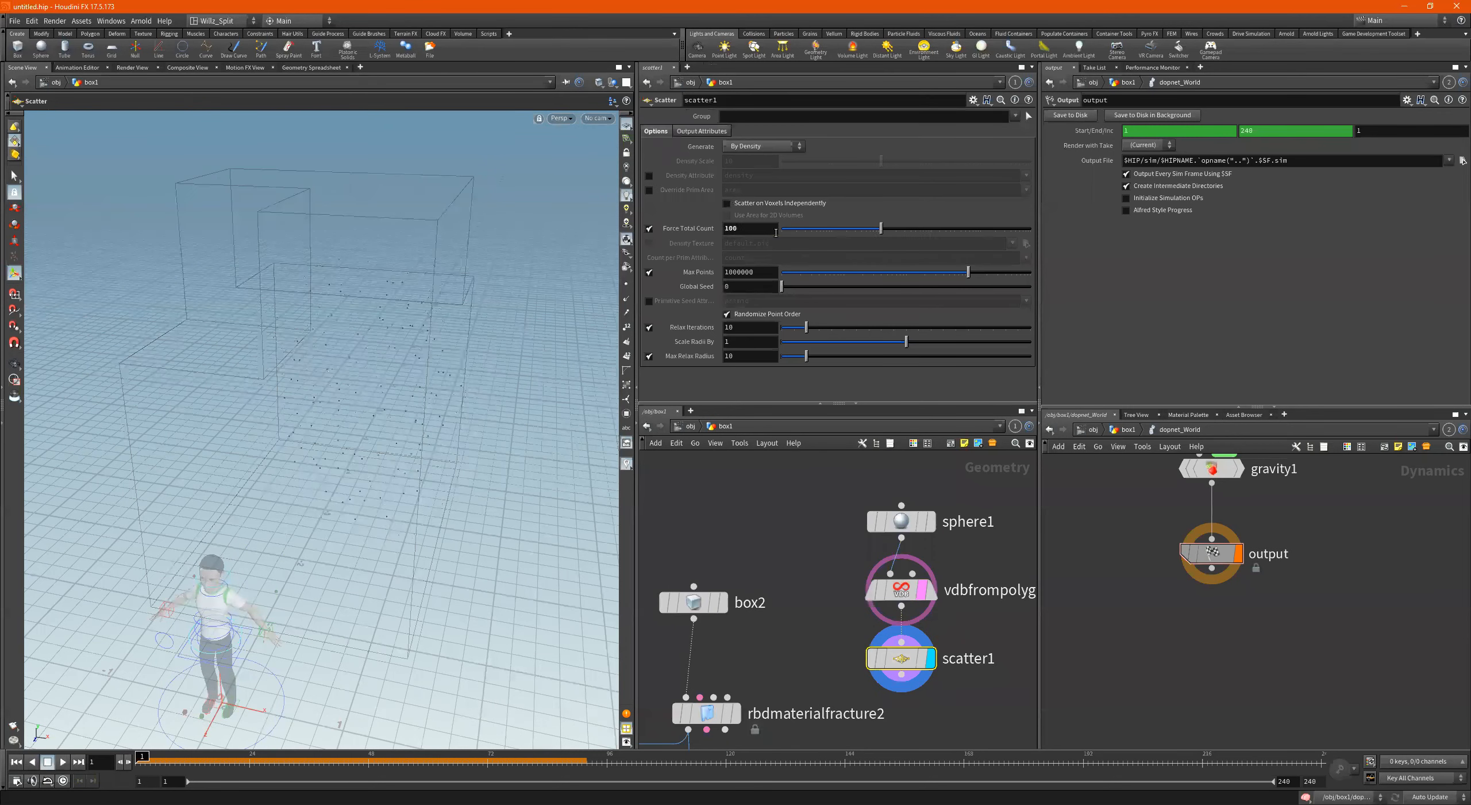
Wire scatter1 into the fourth input of rbdmaterialfracture2 and display the fractured wall.
{"action": "middle_click_drag", "start_coordinate": [765, 629], "coordinate": [800, 583]}
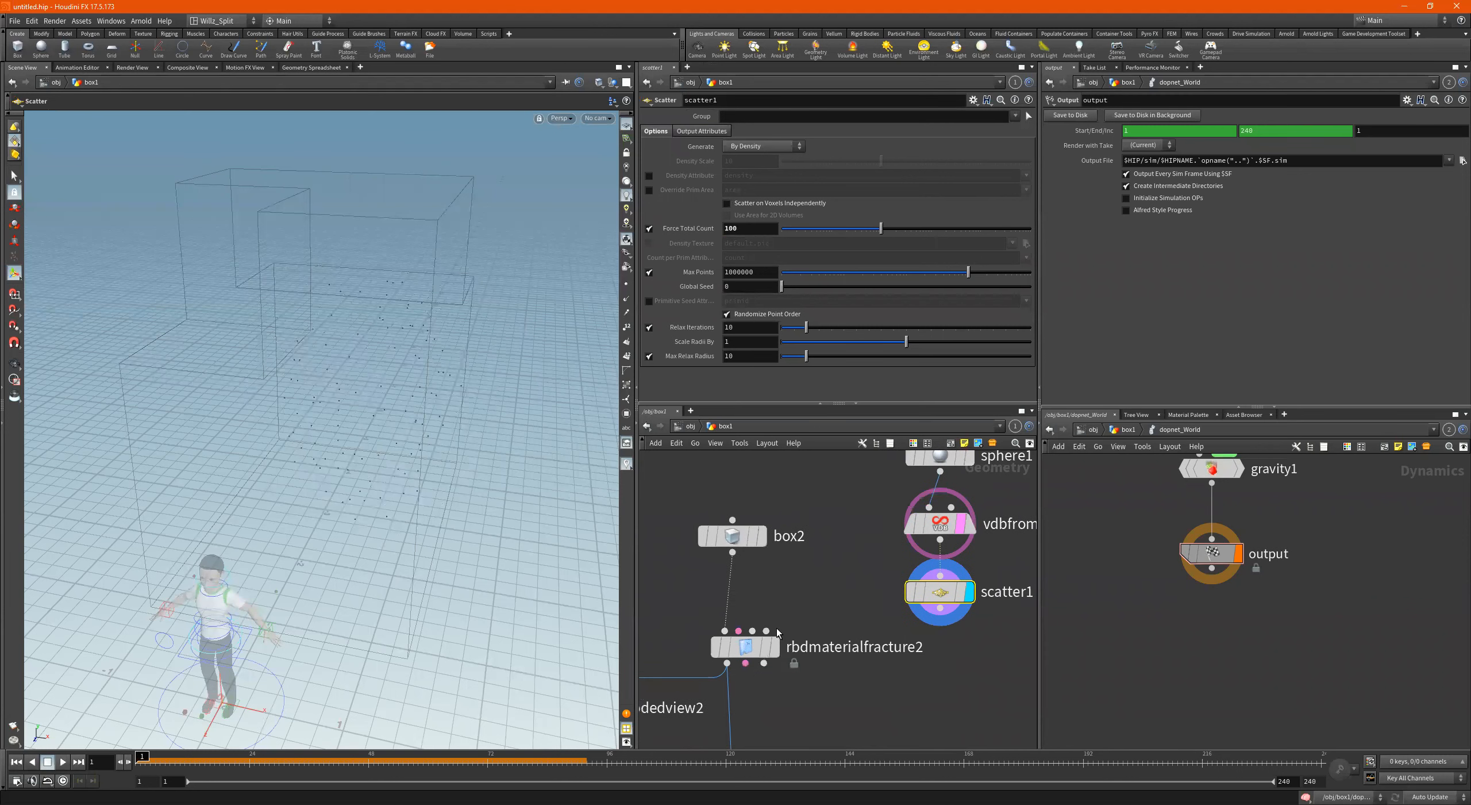
{"action": "left_click_drag", "start_coordinate": [767, 630], "coordinate": [917, 628]}
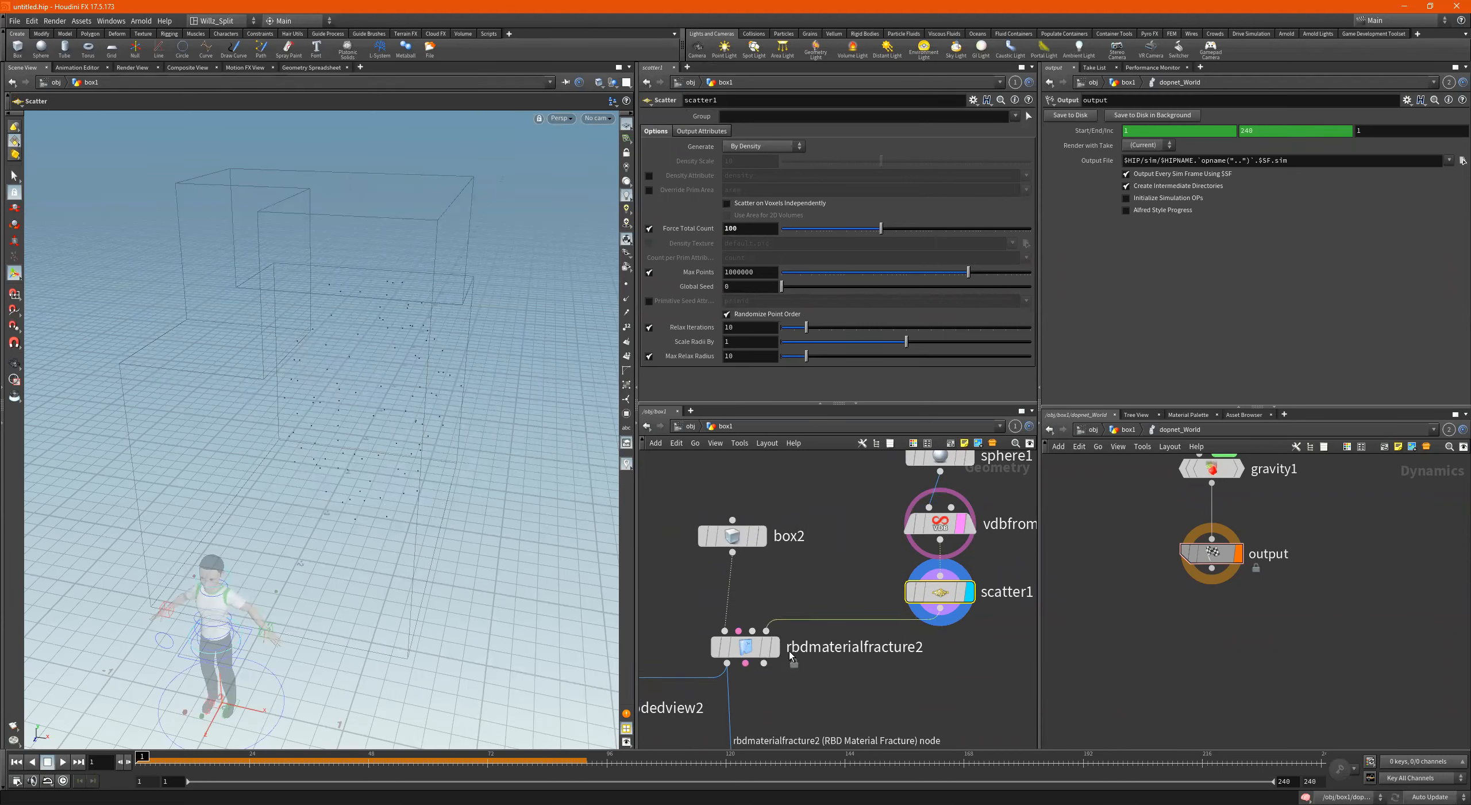
{"action": "key", "text": "r"}
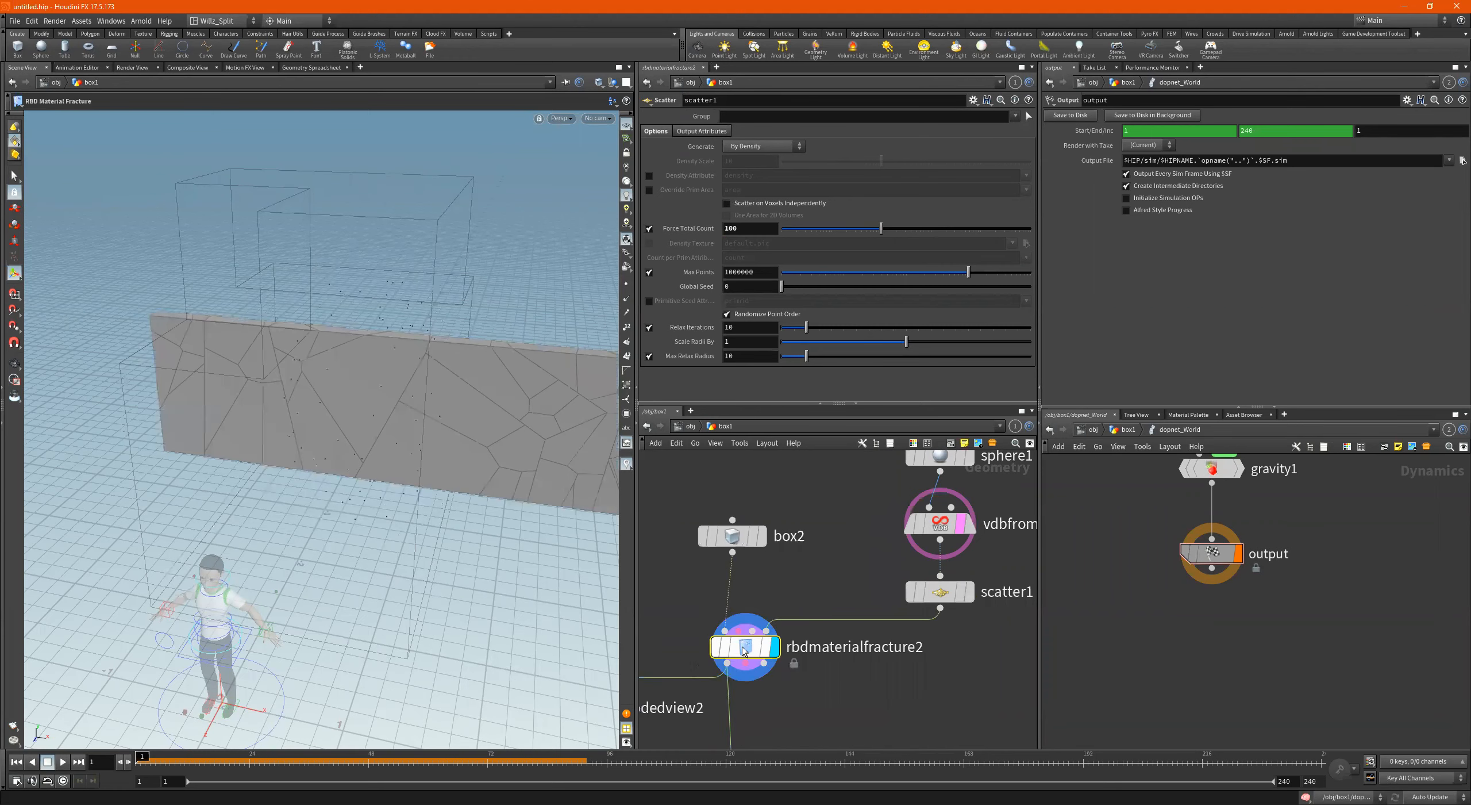
{"action": "left_click", "coordinate": [745, 648]}
{"action": "left_click_drag", "start_coordinate": [355, 457], "coordinate": [268, 477]}
Show sphere1 as the template over the fractured wall in place of vdbfrompolygons1.
{"action": "middle_click_drag", "start_coordinate": [930, 469], "coordinate": [941, 519]}
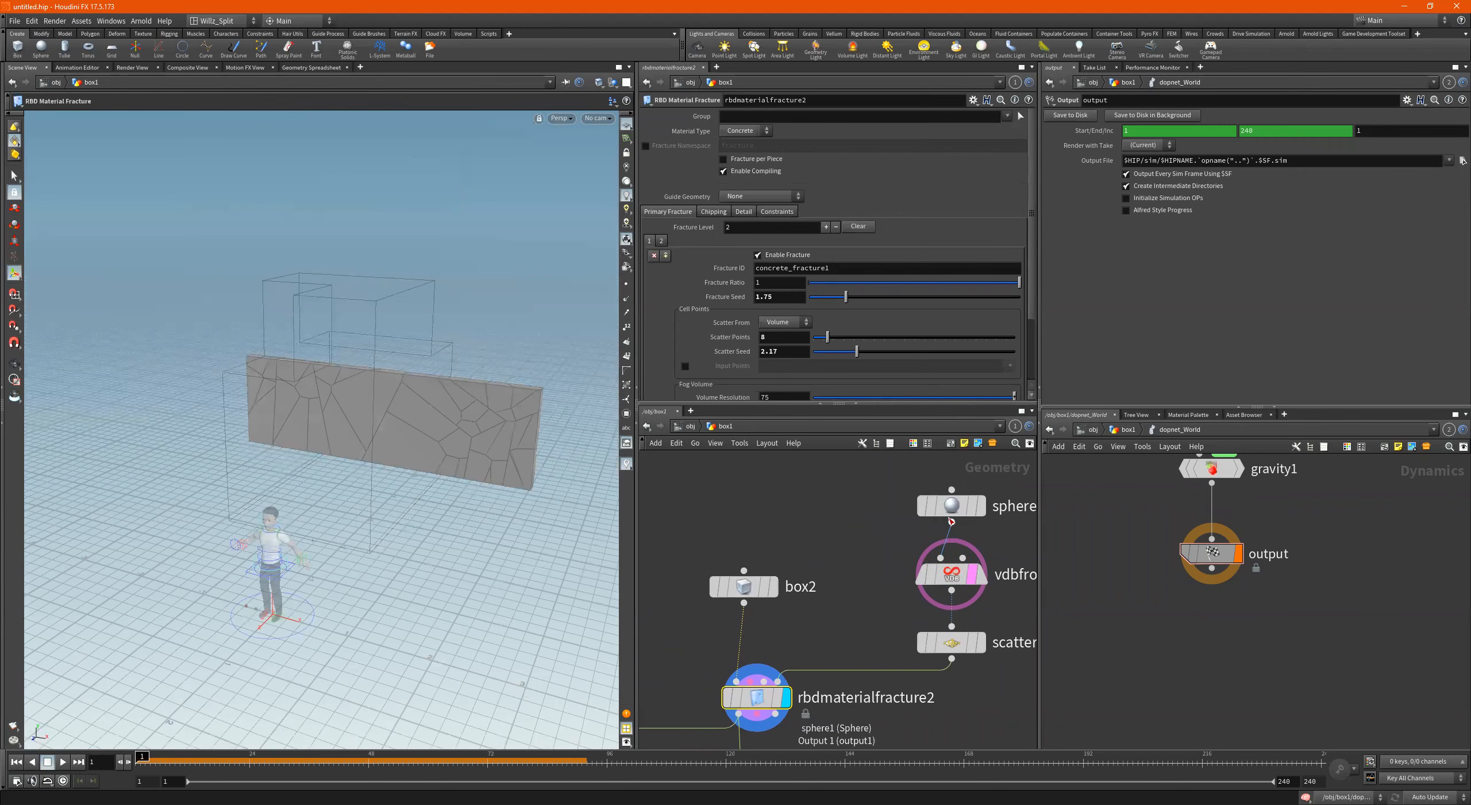
{"action": "left_click", "coordinate": [972, 505]}
{"action": "left_click_drag", "start_coordinate": [429, 454], "coordinate": [431, 448], "text": "alt"}
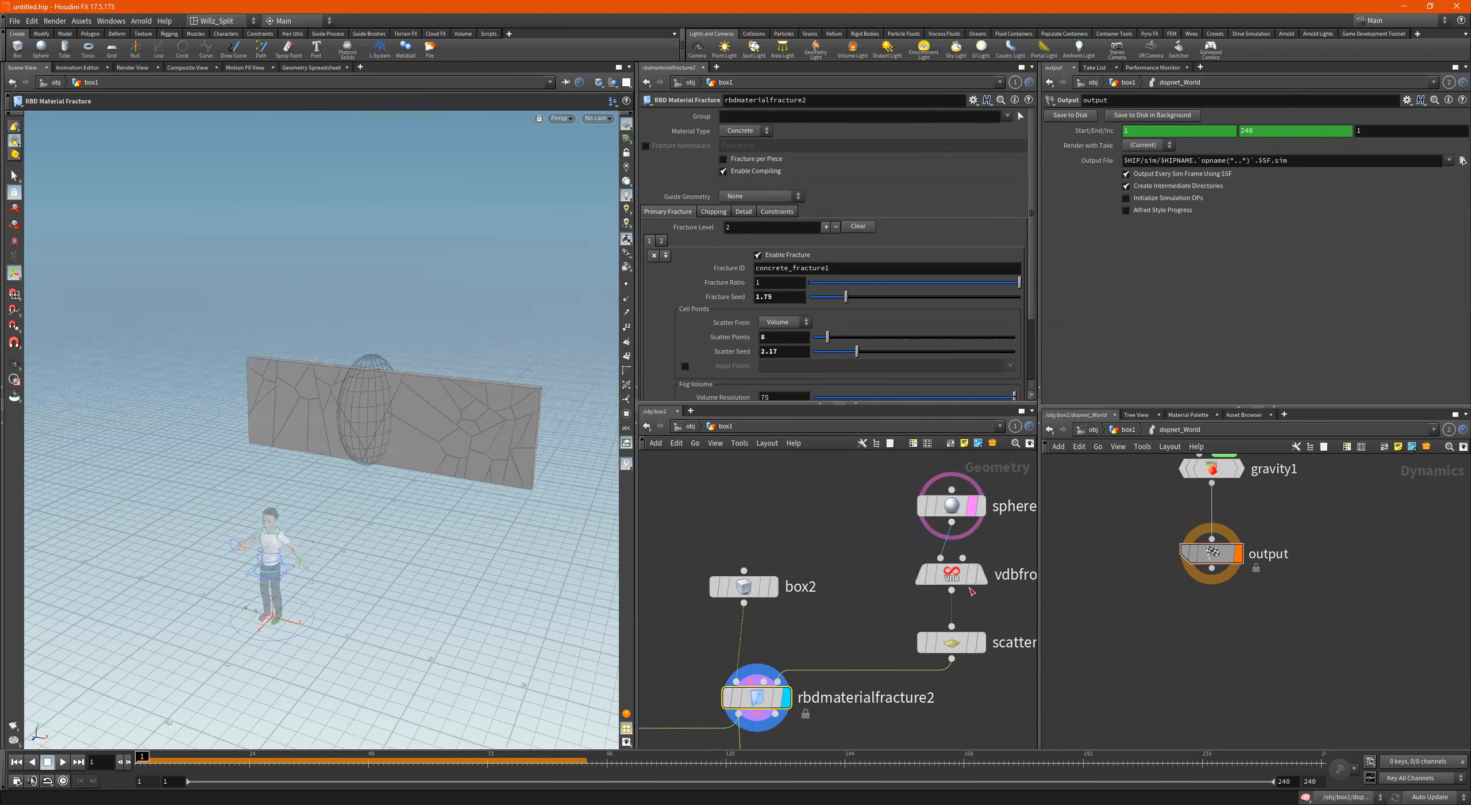
Display vdbfrompolygons1 to view the VDB volume's shape and position against the wall.
{"action": "left_click", "coordinate": [981, 573]}
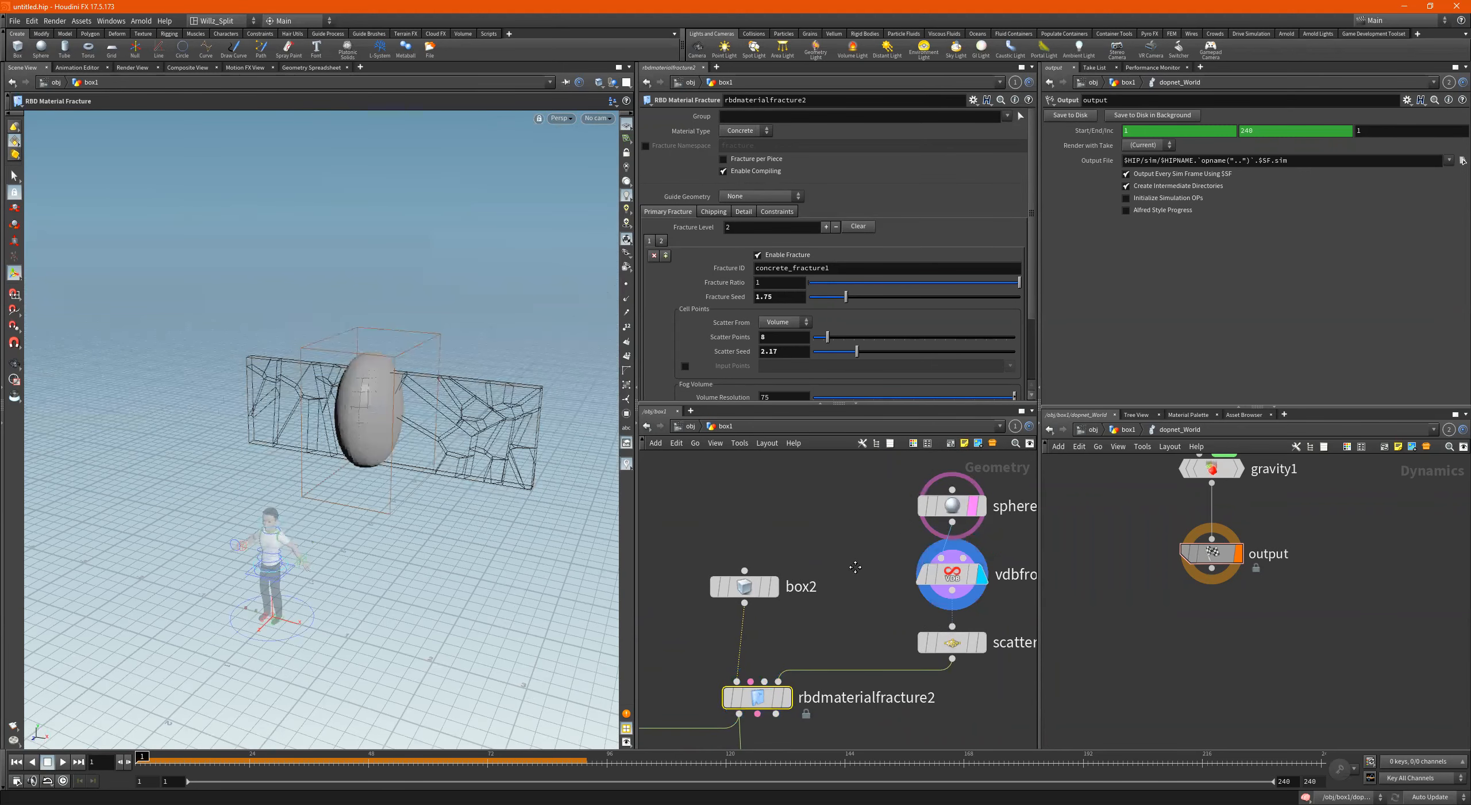
{"action": "middle_click_drag", "start_coordinate": [855, 566], "coordinate": [855, 530]}
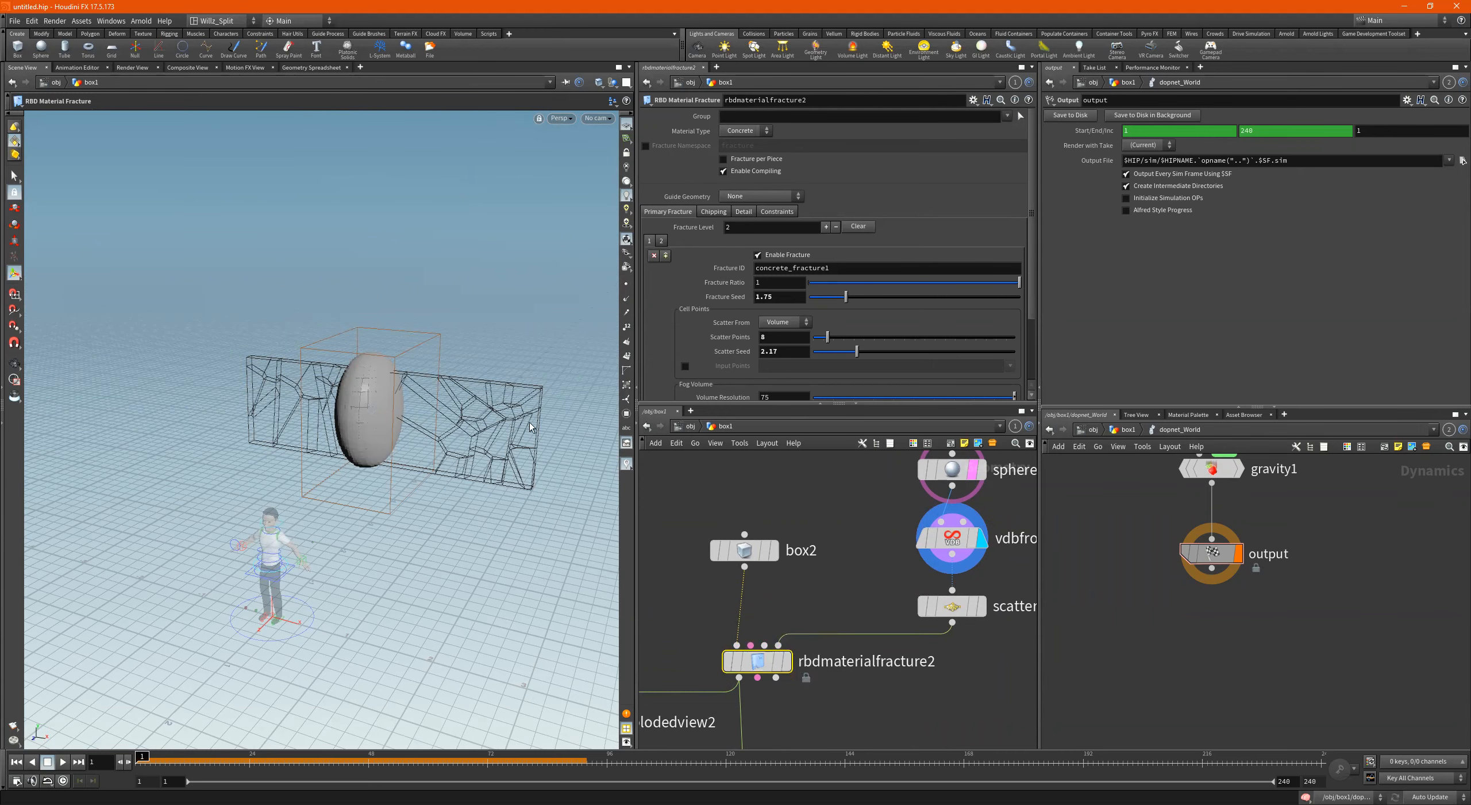
{"action": "left_click_drag", "start_coordinate": [433, 427], "coordinate": [419, 434], "text": "alt"}
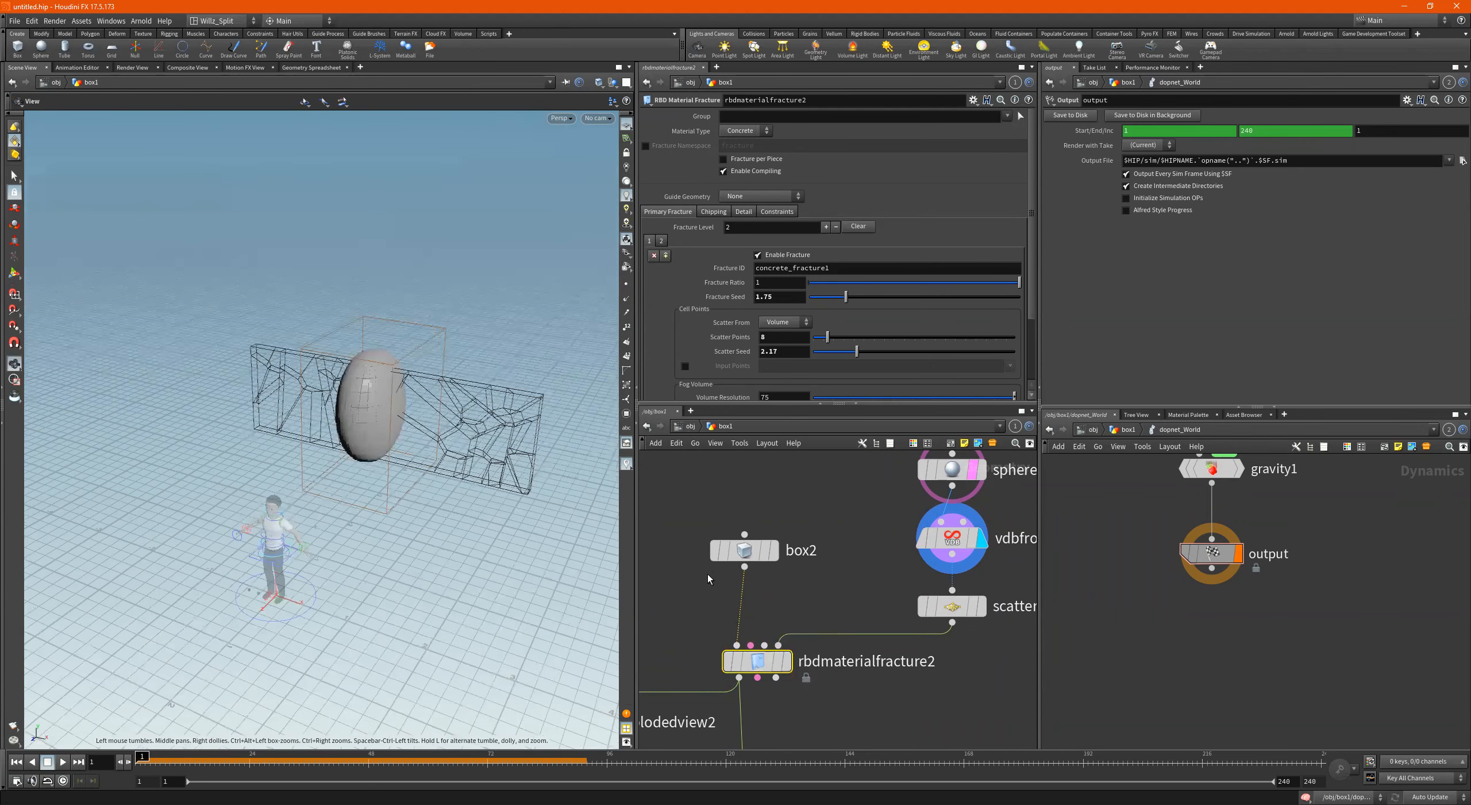
Display rbdmaterialfracture2 again and enable Input Points on its first fracture level.
{"action": "left_click", "coordinate": [786, 663]}
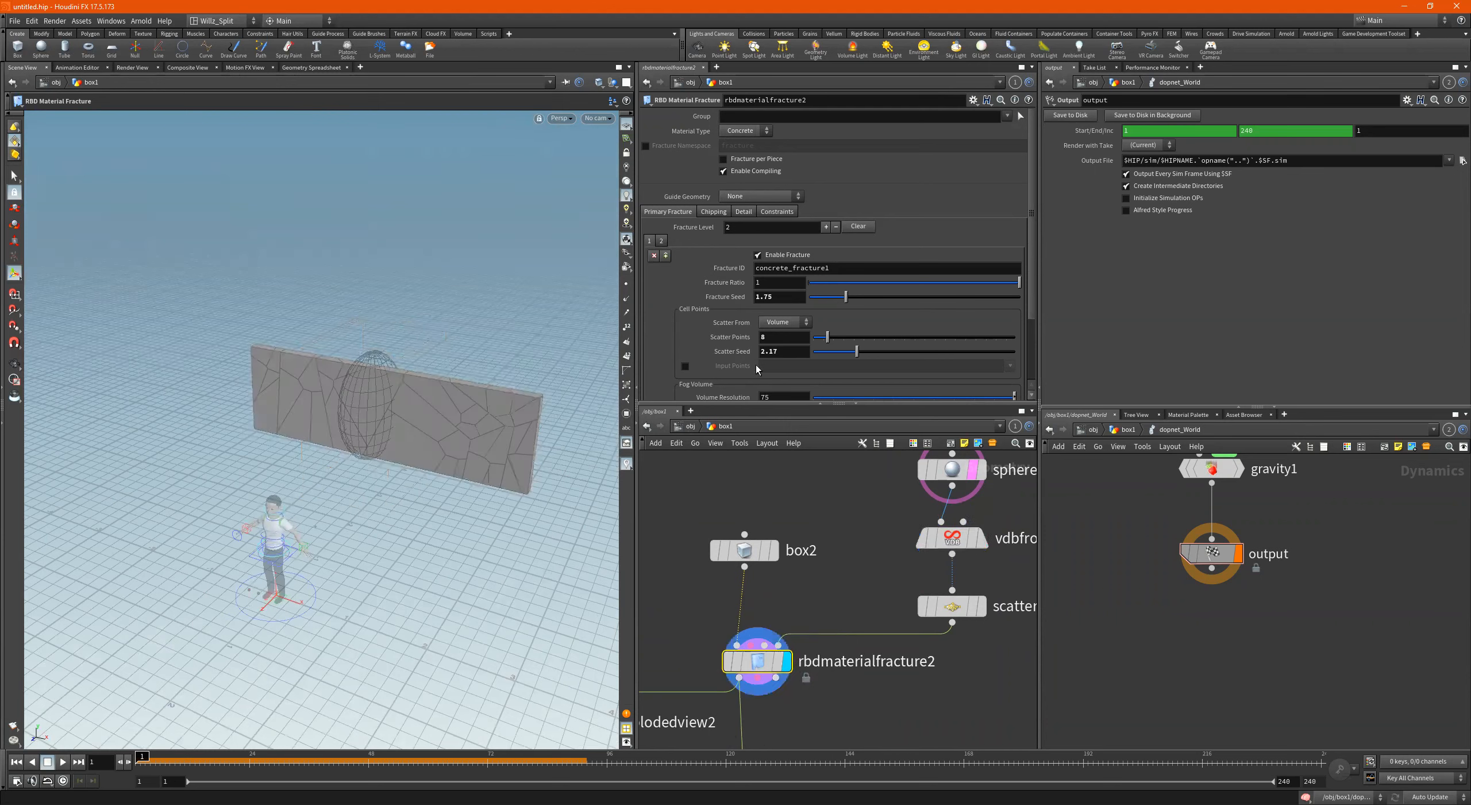
{"action": "left_click", "coordinate": [686, 367]}
{"action": "left_click_drag", "start_coordinate": [496, 424], "coordinate": [431, 414], "text": "alt"}
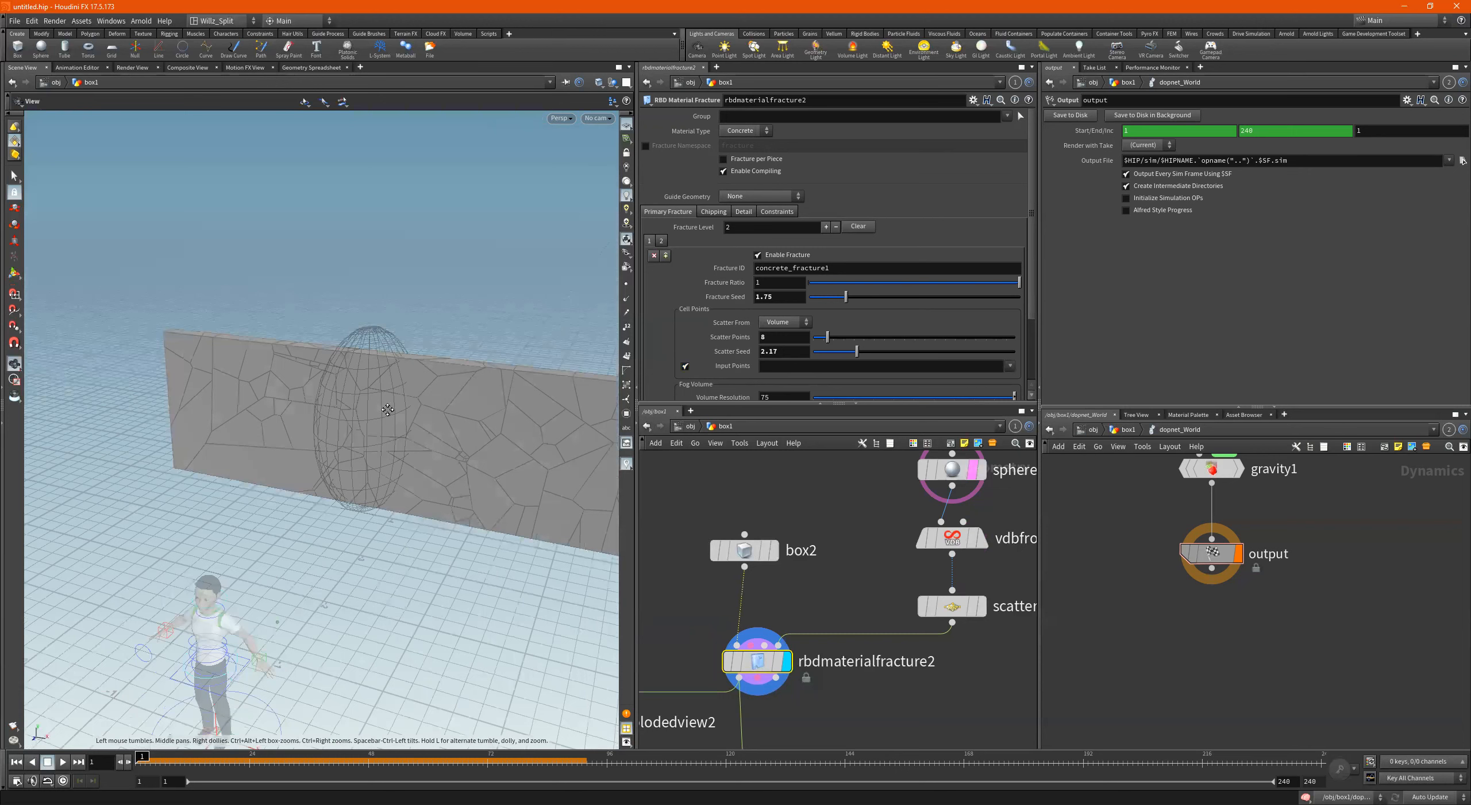
{"action": "scroll", "coordinate": [388, 409], "scroll_direction": "down", "scroll_amount": 3}
{"action": "scroll", "coordinate": [865, 611], "scroll_direction": "down", "scroll_amount": 5}
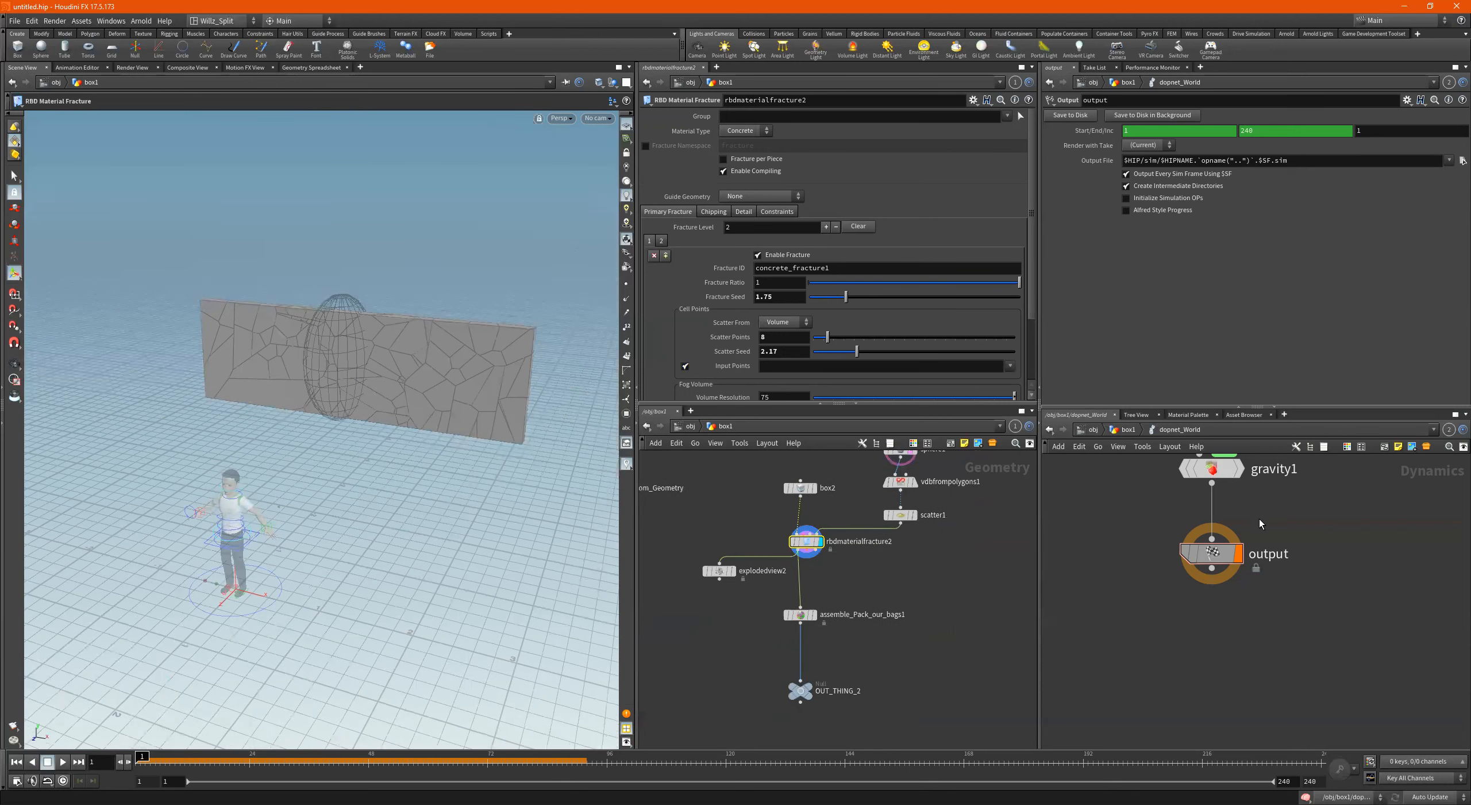
Display the output node of dopnet_World, play the rigid body simulation, stop it and return to frame 1.
{"action": "left_click", "coordinate": [1213, 553]}
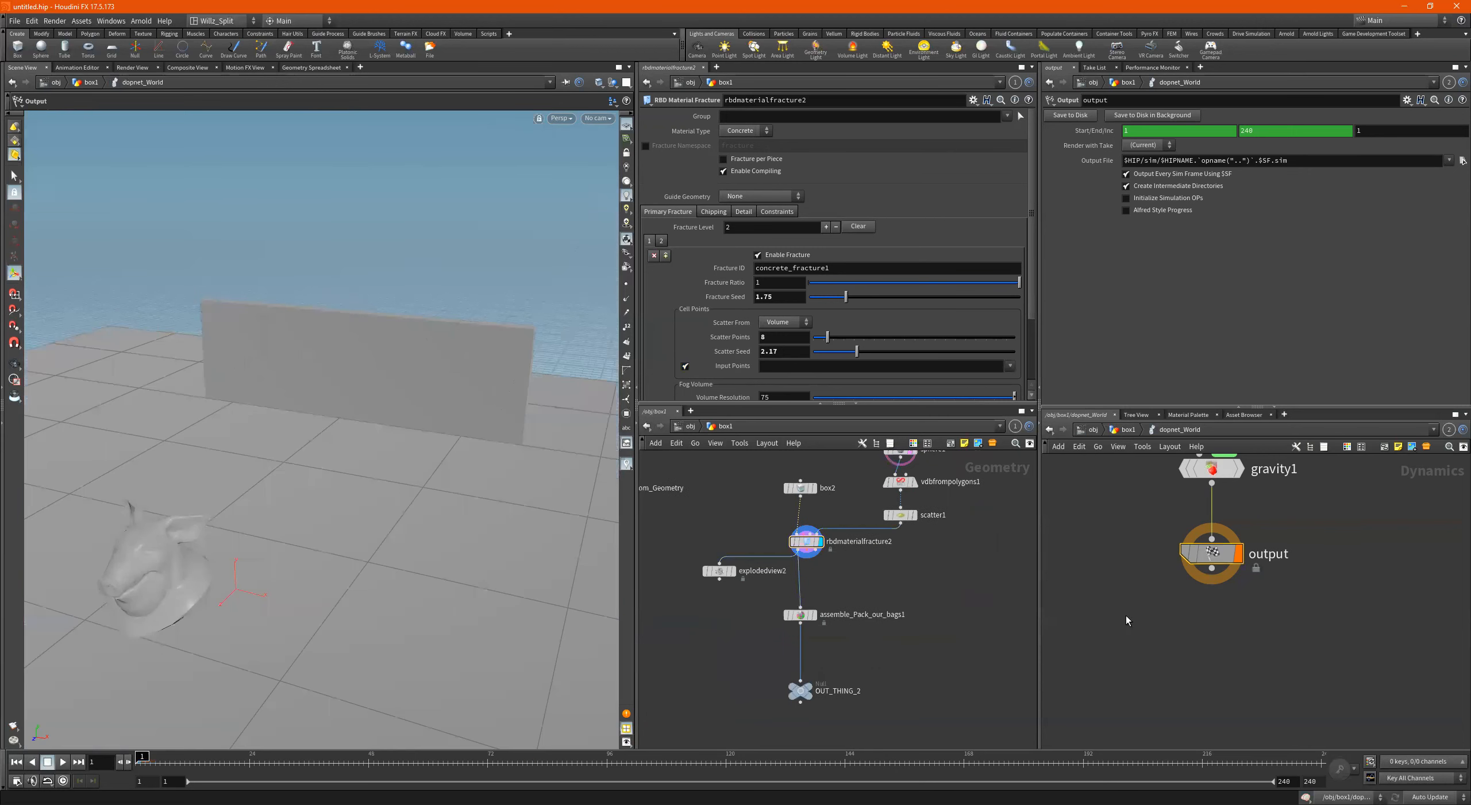
{"action": "left_click", "coordinate": [60, 762]}
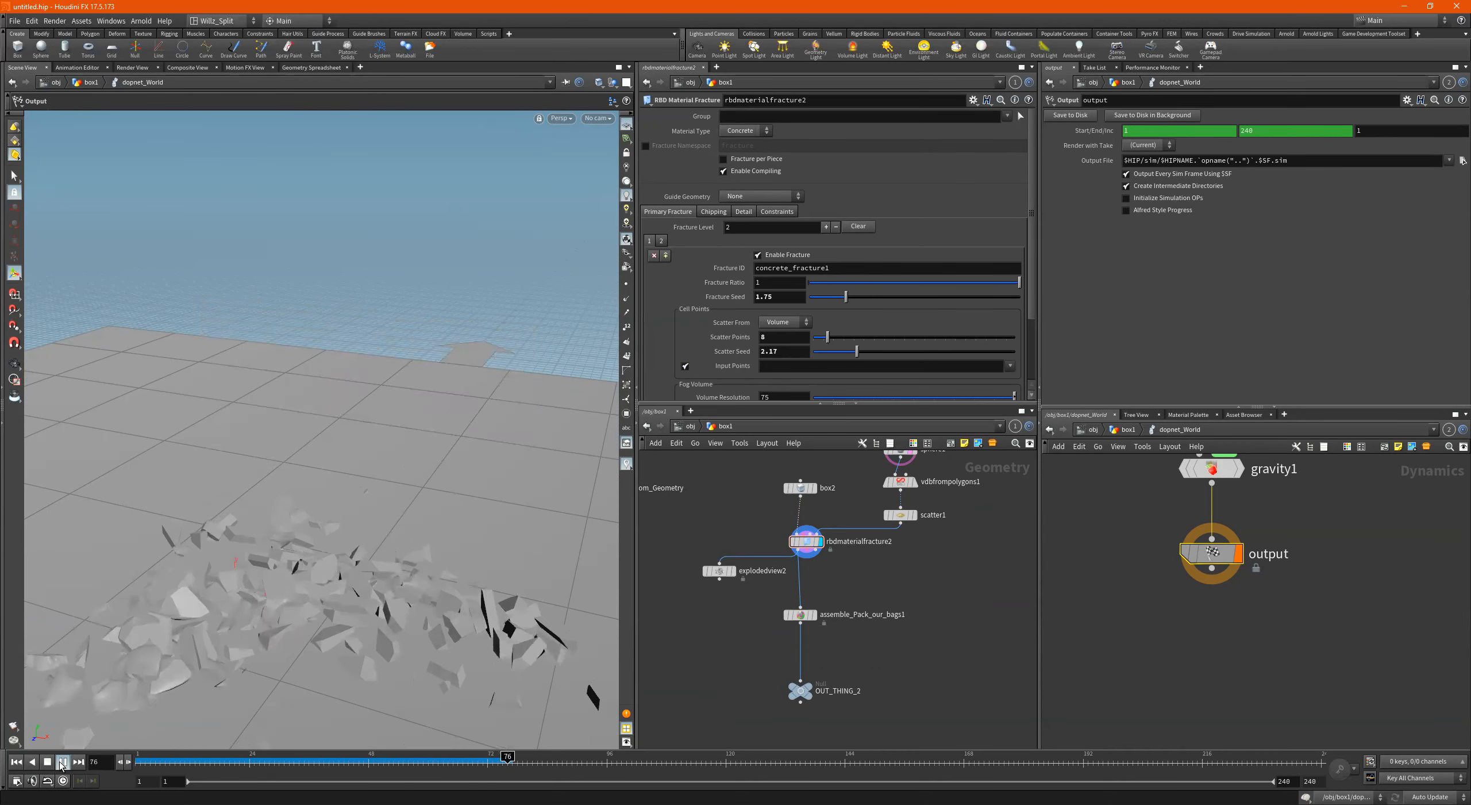
{"action": "left_click", "coordinate": [52, 762]}
{"action": "left_click", "coordinate": [17, 759]}
{"action": "left_click_drag", "start_coordinate": [160, 757], "coordinate": [113, 757]}
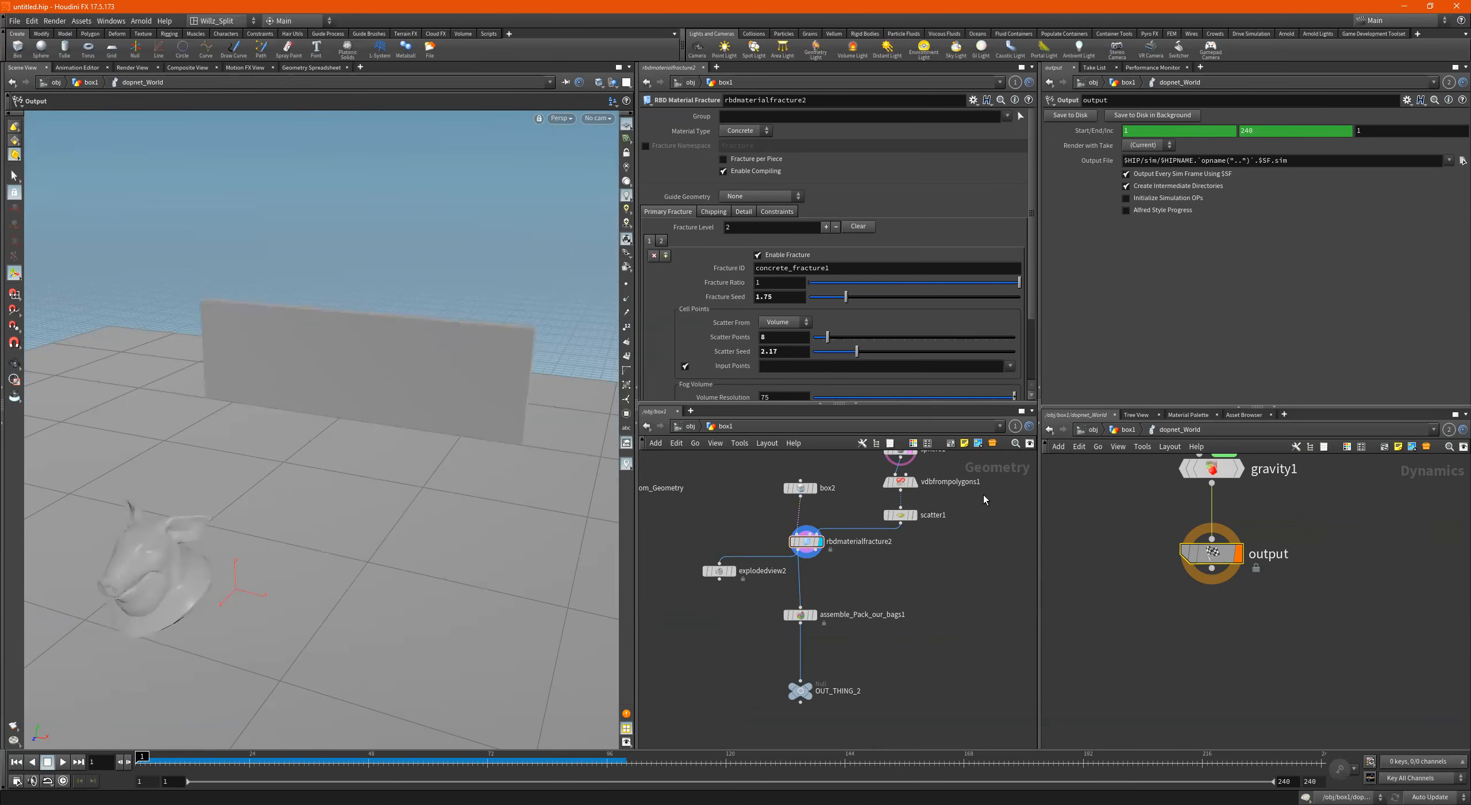
Disable Input Points on the first fracture level of rbdmaterialfracture2 and compare the settings of both fracture levels.
{"action": "left_click", "coordinate": [685, 366]}
{"action": "left_click", "coordinate": [685, 366]}
{"action": "left_click", "coordinate": [662, 241]}
{"action": "left_click", "coordinate": [649, 242]}
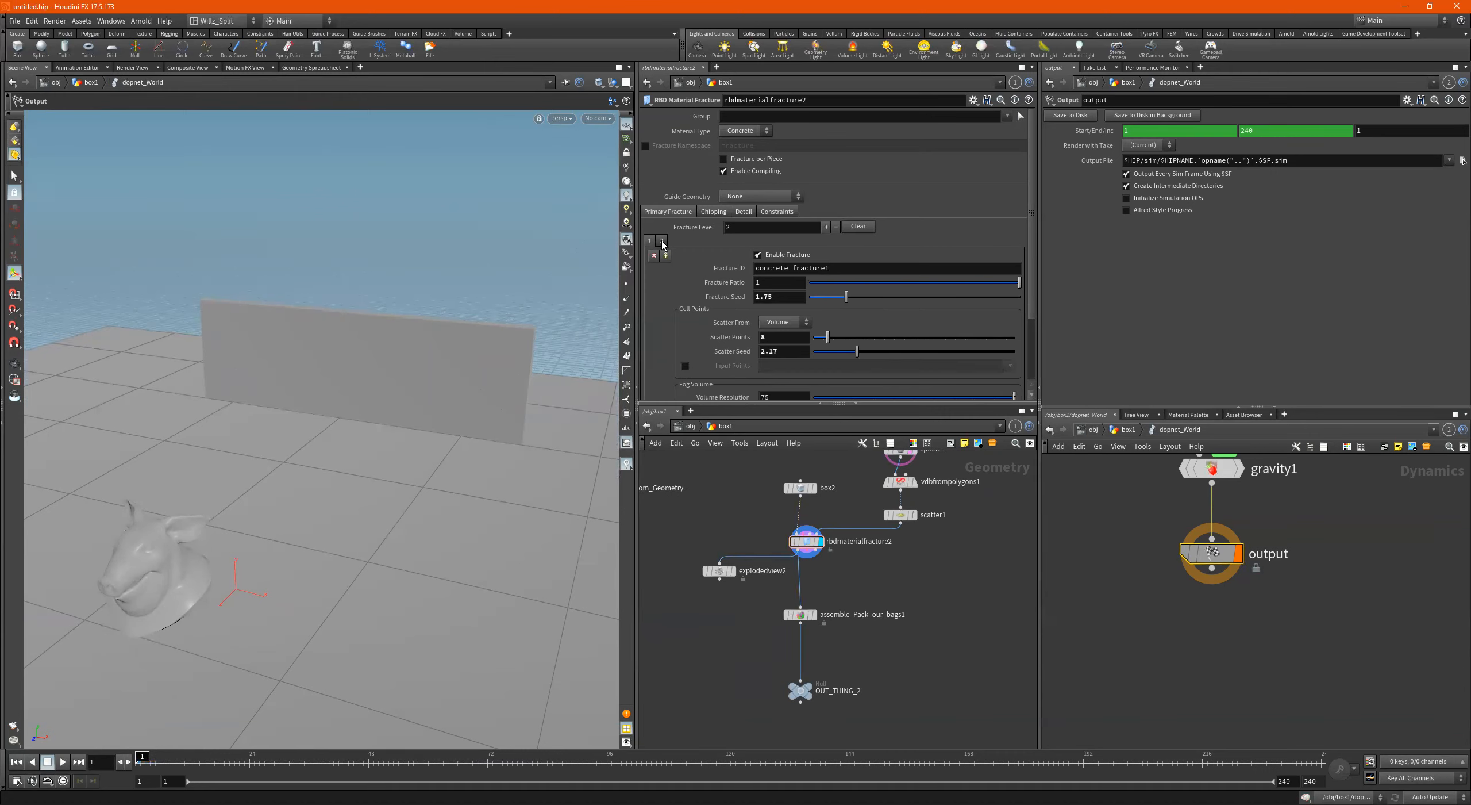
{"action": "left_click", "coordinate": [662, 241]}
{"action": "left_click", "coordinate": [650, 242]}
{"action": "key", "text": "Escape"}
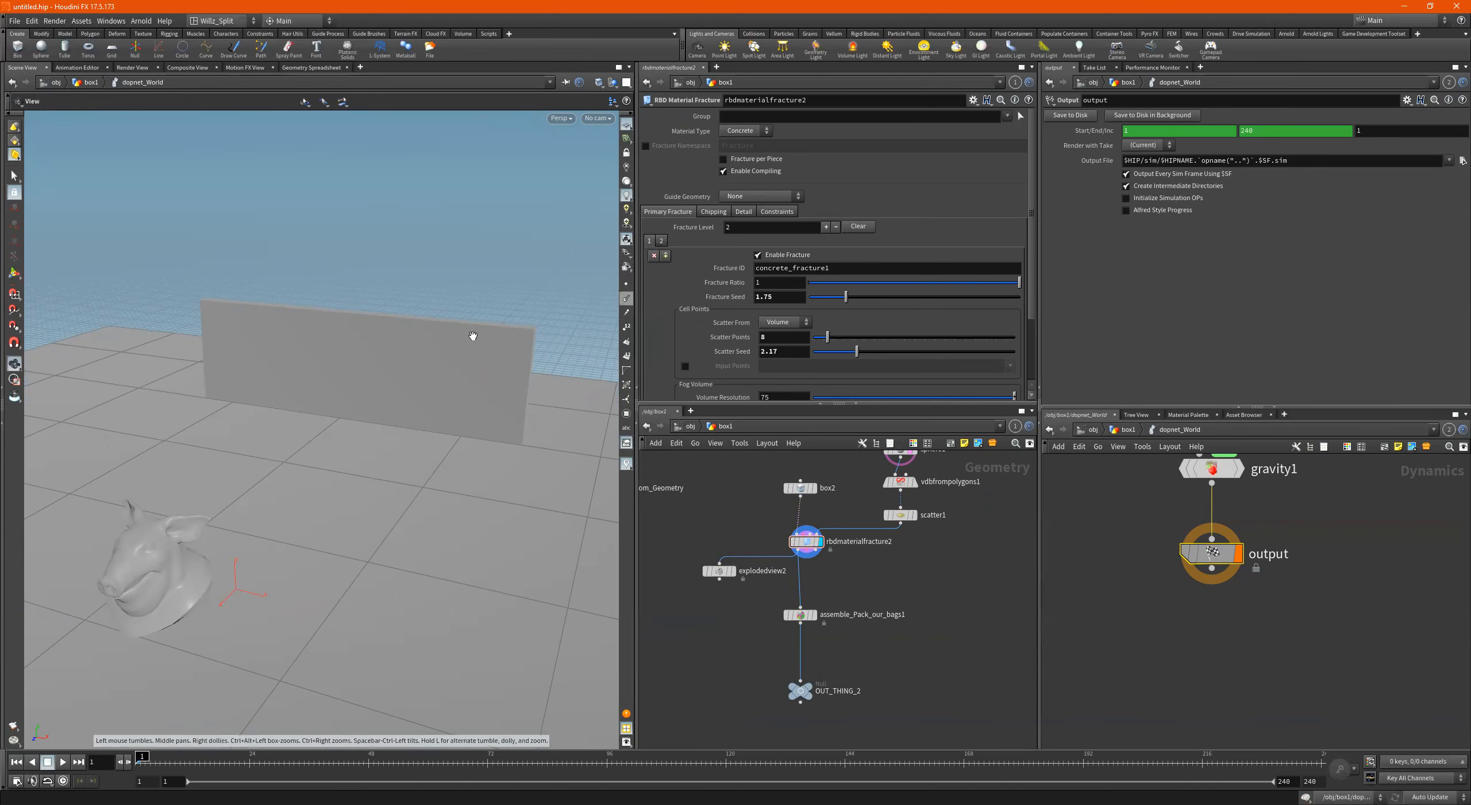
{"action": "left_click_drag", "start_coordinate": [473, 335], "coordinate": [477, 302]}
Display explodedview2 to inspect the separated pieces of the fractured wall.
{"action": "left_click", "coordinate": [729, 572]}
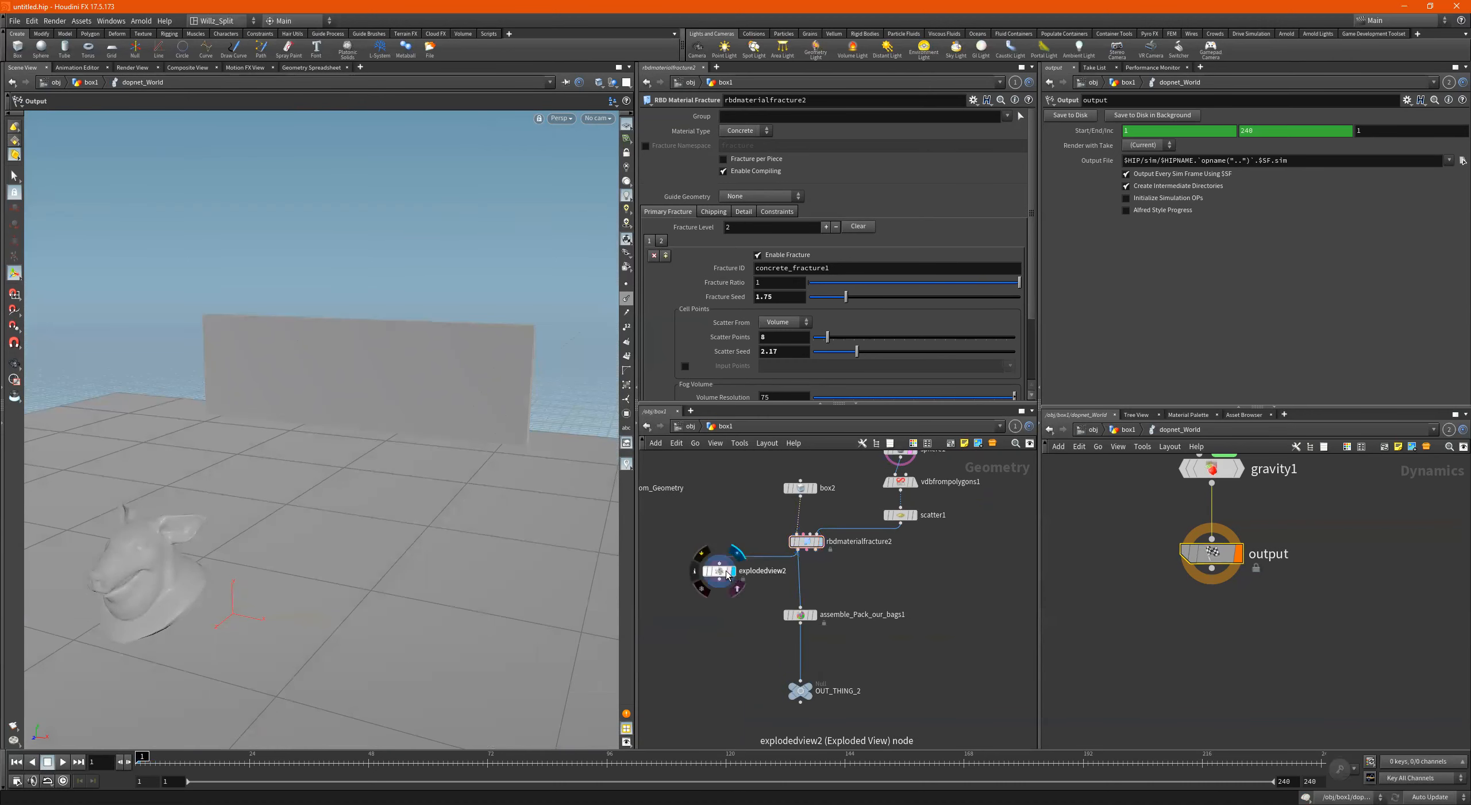
{"action": "left_click", "coordinate": [722, 573]}
{"action": "key", "text": "Escape"}
{"action": "left_click_drag", "start_coordinate": [476, 377], "coordinate": [430, 384]}
{"action": "left_click_drag", "start_coordinate": [334, 395], "coordinate": [514, 274]}
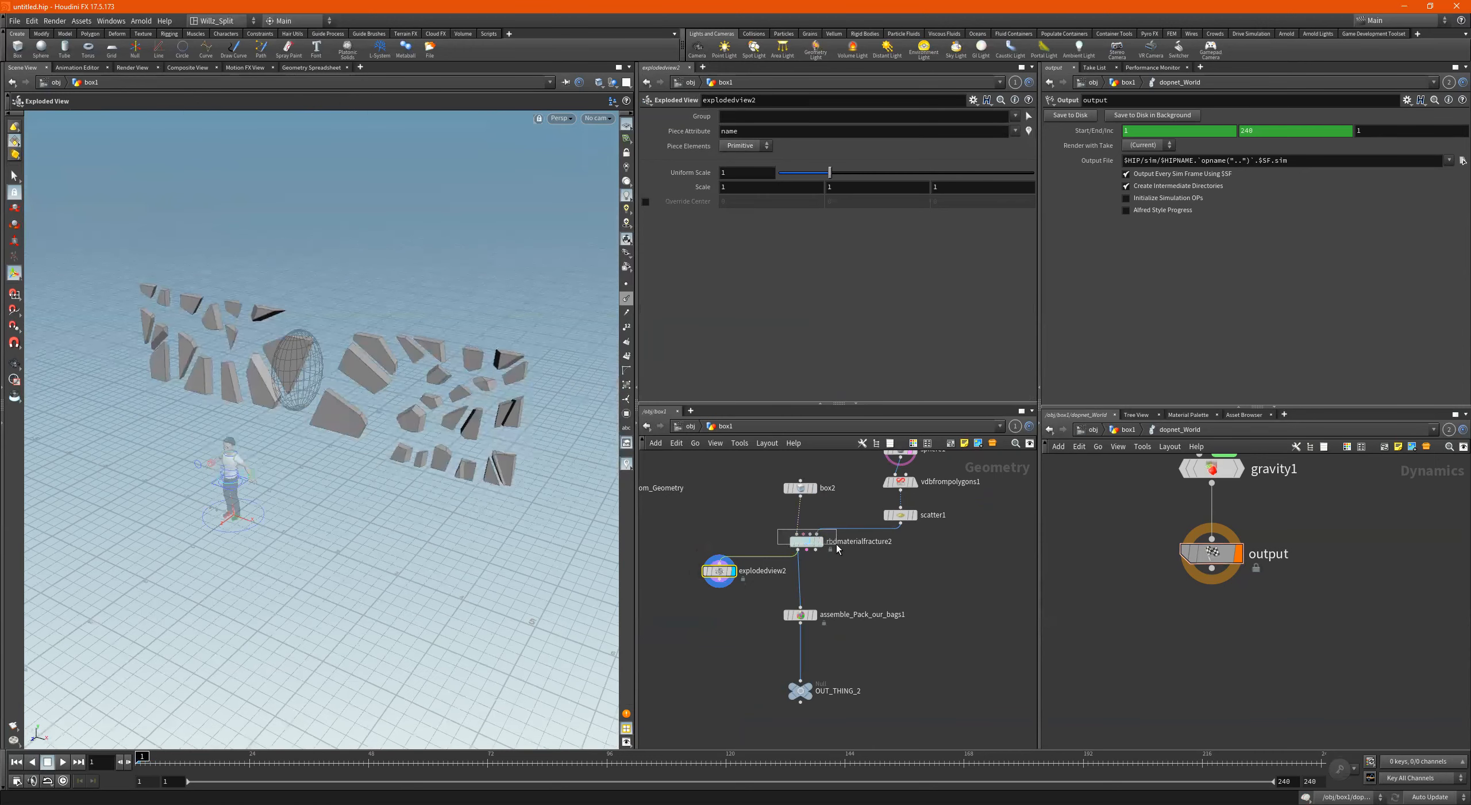
Remove the second fracture level from rbdmaterialfracture2, restore it and return to that level's settings.
{"action": "left_click", "coordinate": [806, 541]}
{"action": "left_click", "coordinate": [661, 241]}
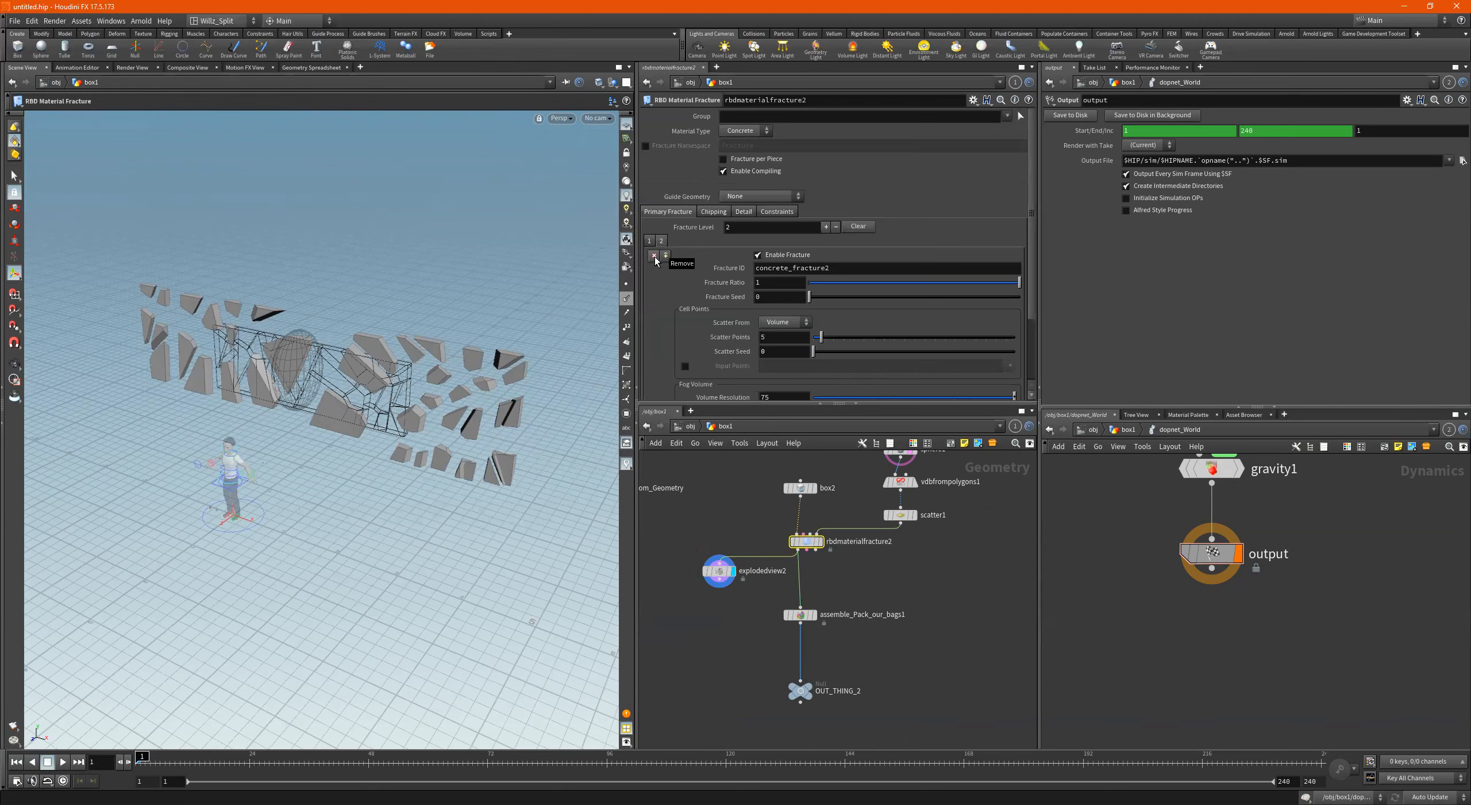
{"action": "left_click", "coordinate": [654, 255]}
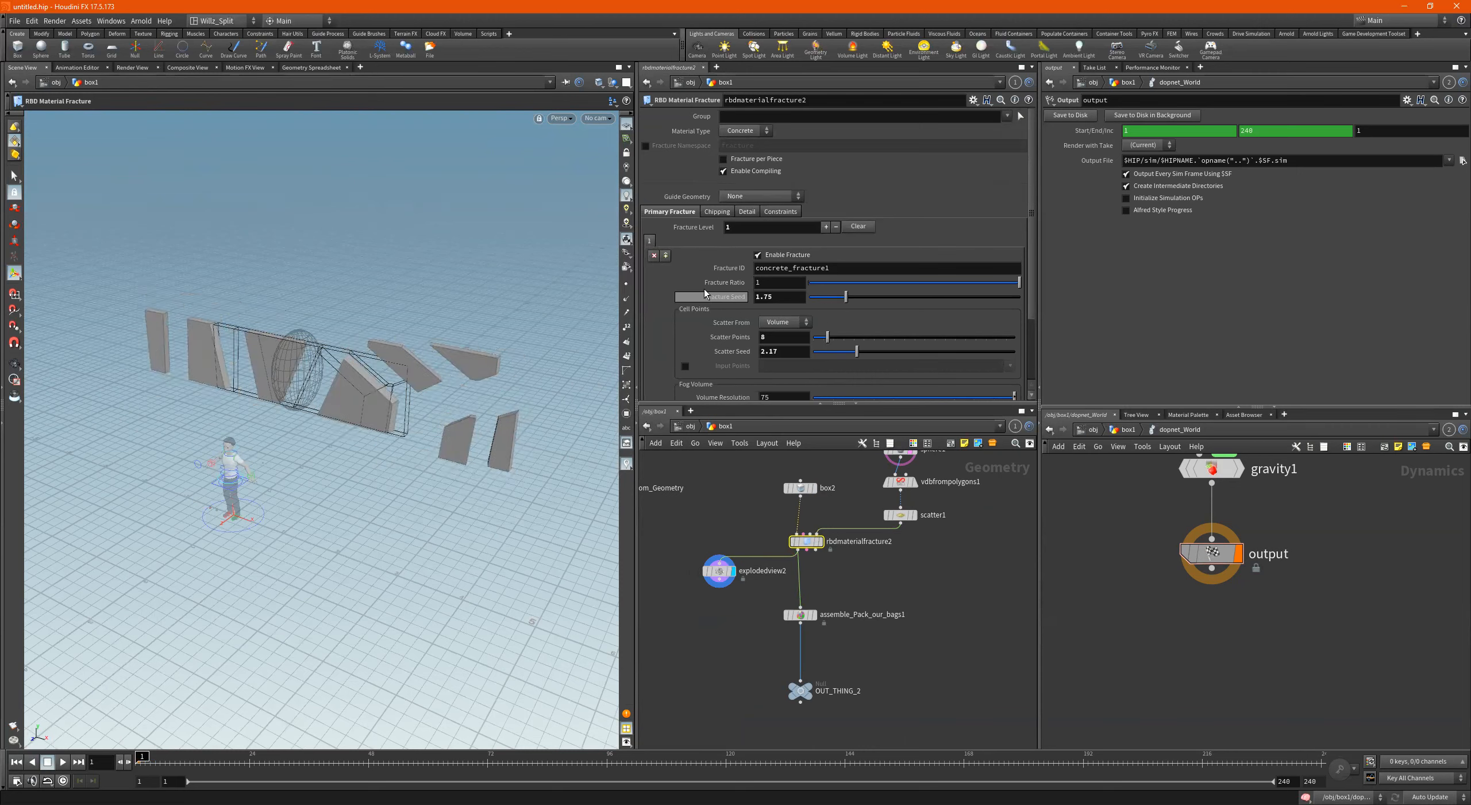
{"action": "left_click", "coordinate": [666, 255]}
{"action": "left_click", "coordinate": [662, 241]}
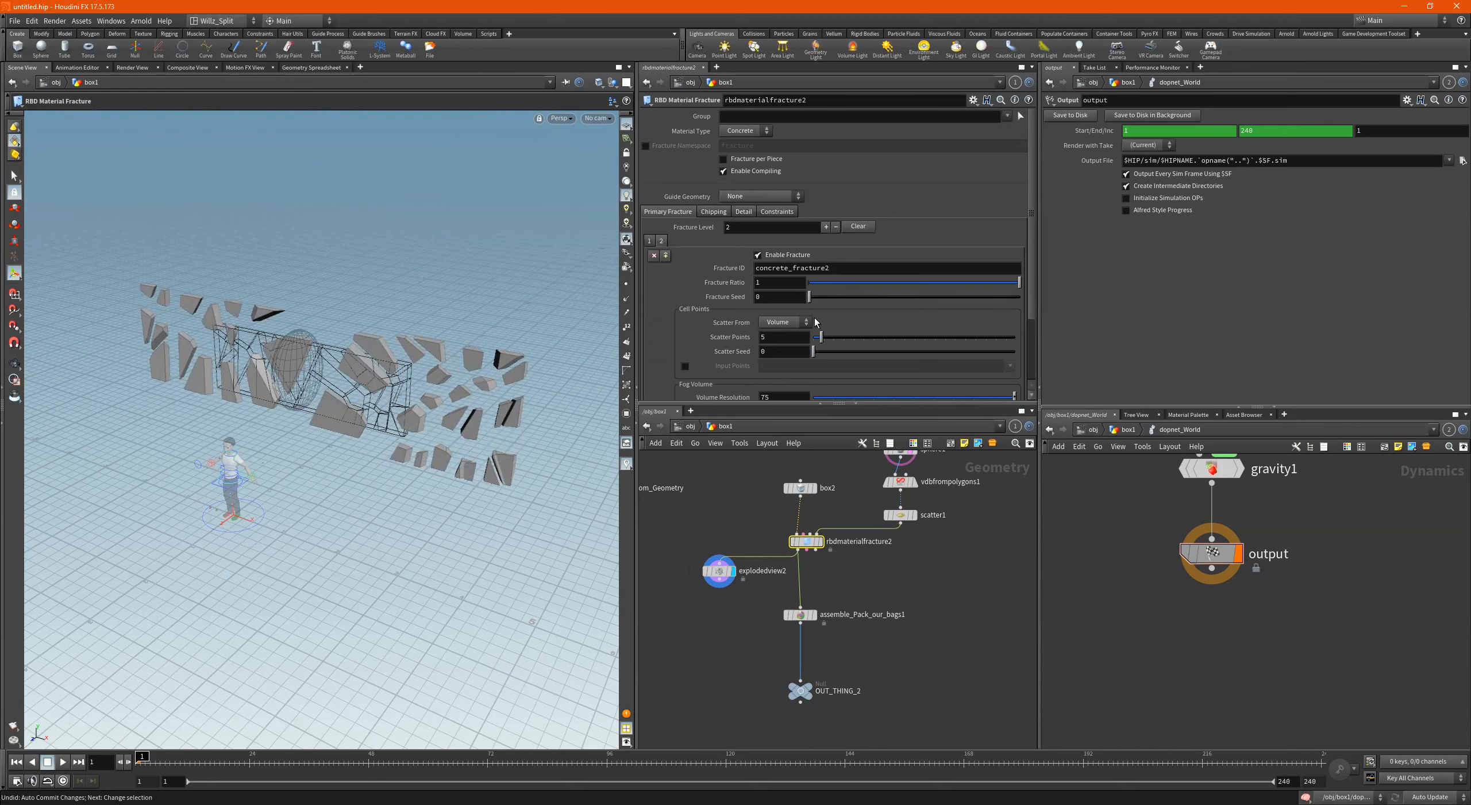
Set Scatter Points to 6 and the fog Volume Resolution to 9 on the second fracture level.
{"action": "left_click_drag", "start_coordinate": [825, 337], "coordinate": [822, 337]}
{"action": "scroll", "coordinate": [859, 351], "scroll_direction": "down", "scroll_amount": 3}
{"action": "left_click", "coordinate": [855, 339]}
{"action": "left_click_drag", "start_coordinate": [901, 341], "coordinate": [1028, 335]}
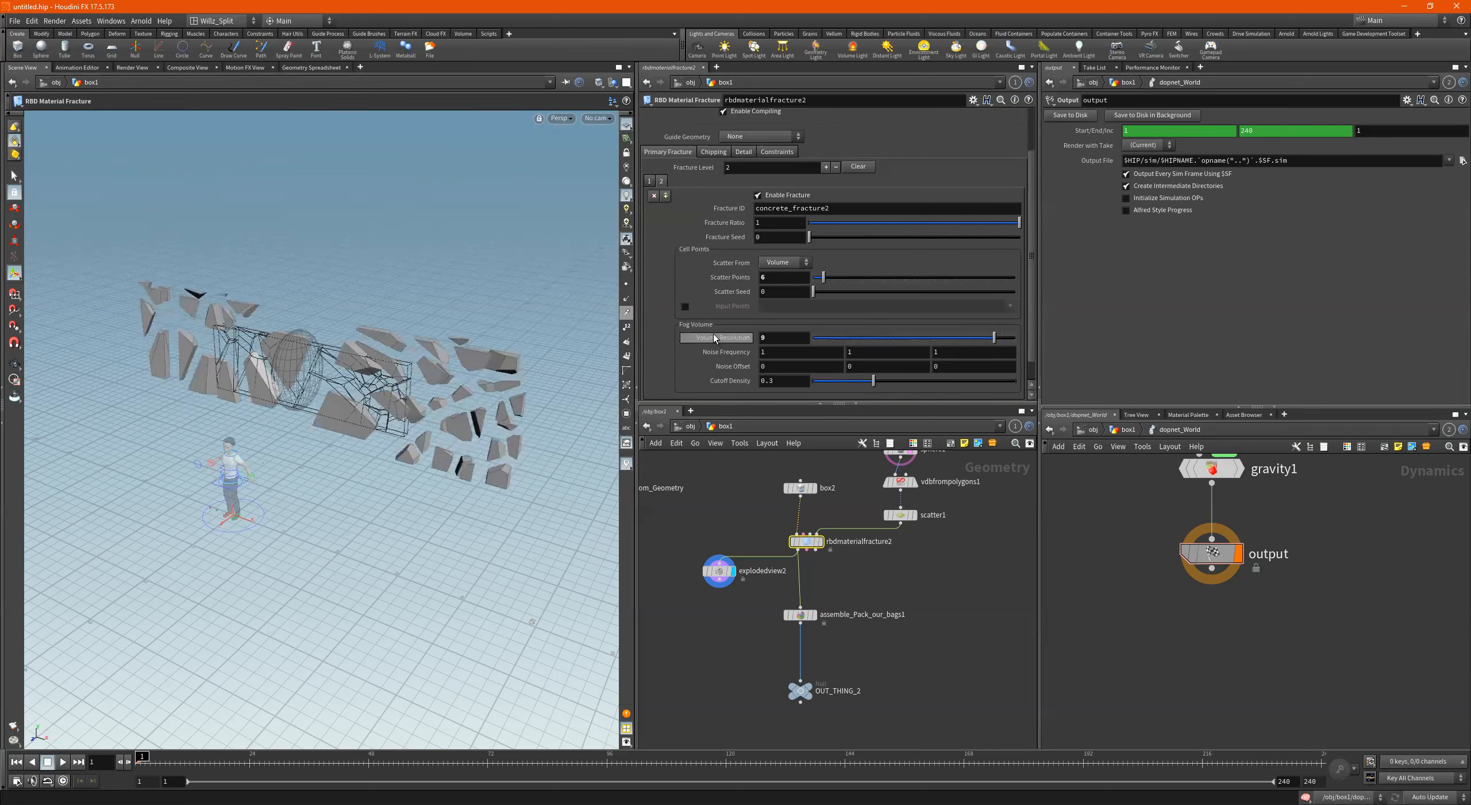
Display vdbfrompolygons1 with its settings and inspect the sphere-shaped volume up close.
{"action": "middle_click_drag", "start_coordinate": [922, 512], "coordinate": [915, 568]}
{"action": "scroll", "coordinate": [900, 543], "scroll_direction": "up", "scroll_amount": 1}
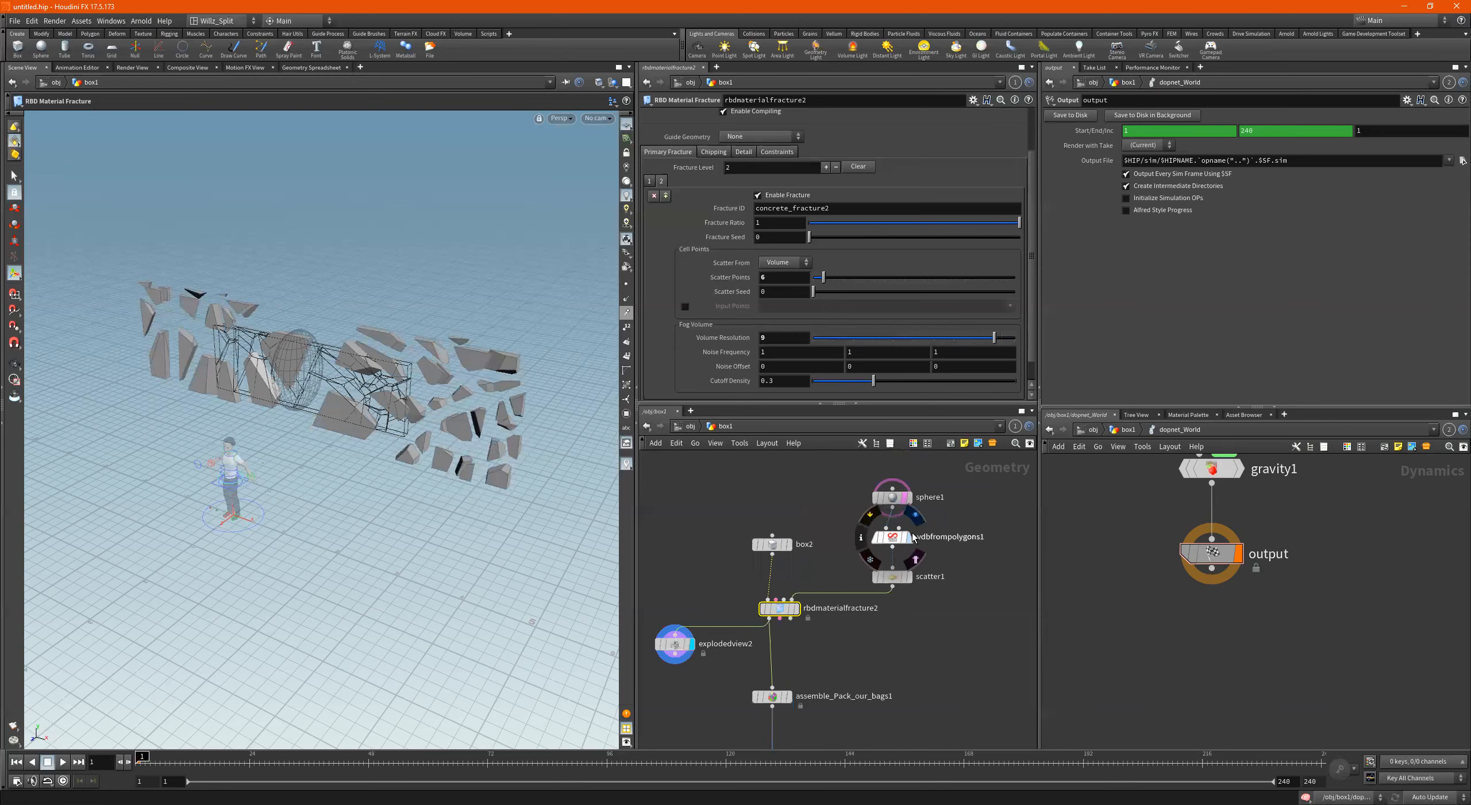
{"action": "left_click", "coordinate": [905, 539]}
{"action": "left_click", "coordinate": [896, 538]}
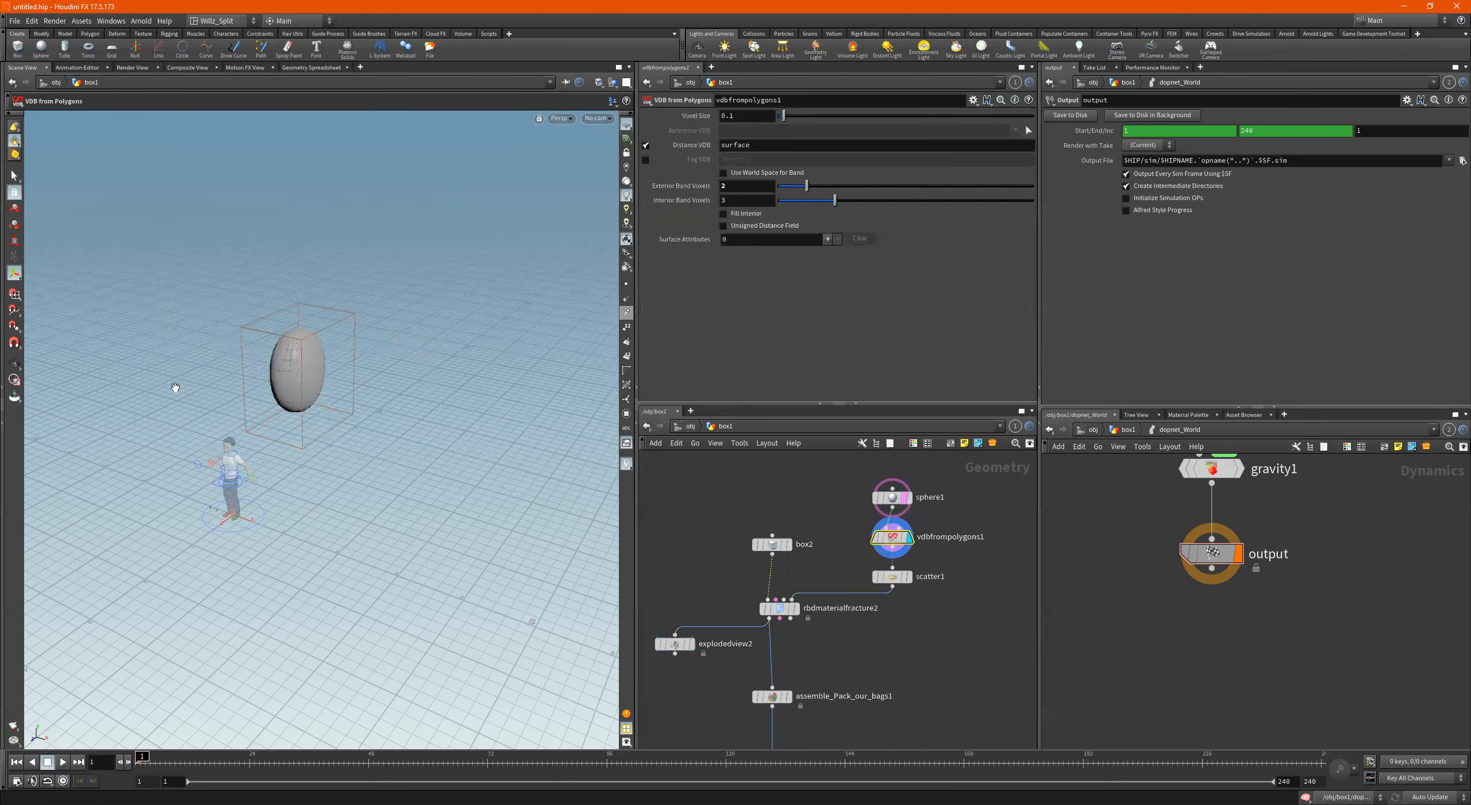
{"action": "key", "text": "f"}
{"action": "left_click_drag", "start_coordinate": [437, 339], "coordinate": [352, 358]}
{"action": "scroll", "coordinate": [351, 358], "scroll_direction": "up", "scroll_amount": 3}
{"action": "middle_click_drag", "start_coordinate": [351, 359], "coordinate": [329, 282]}
{"action": "mouse_move", "coordinate": [331, 281]}
{"action": "left_mouse_down"}
{"action": "mouse_move", "coordinate": [253, 309]}
{"action": "mouse_move", "coordinate": [392, 325]}
{"action": "mouse_move", "coordinate": [347, 341]}
{"action": "mouse_move", "coordinate": [398, 338]}
{"action": "left_mouse_up"}
{"action": "key", "text": "Return"}
{"action": "key", "text": "w"}
{"action": "key", "text": "w"}
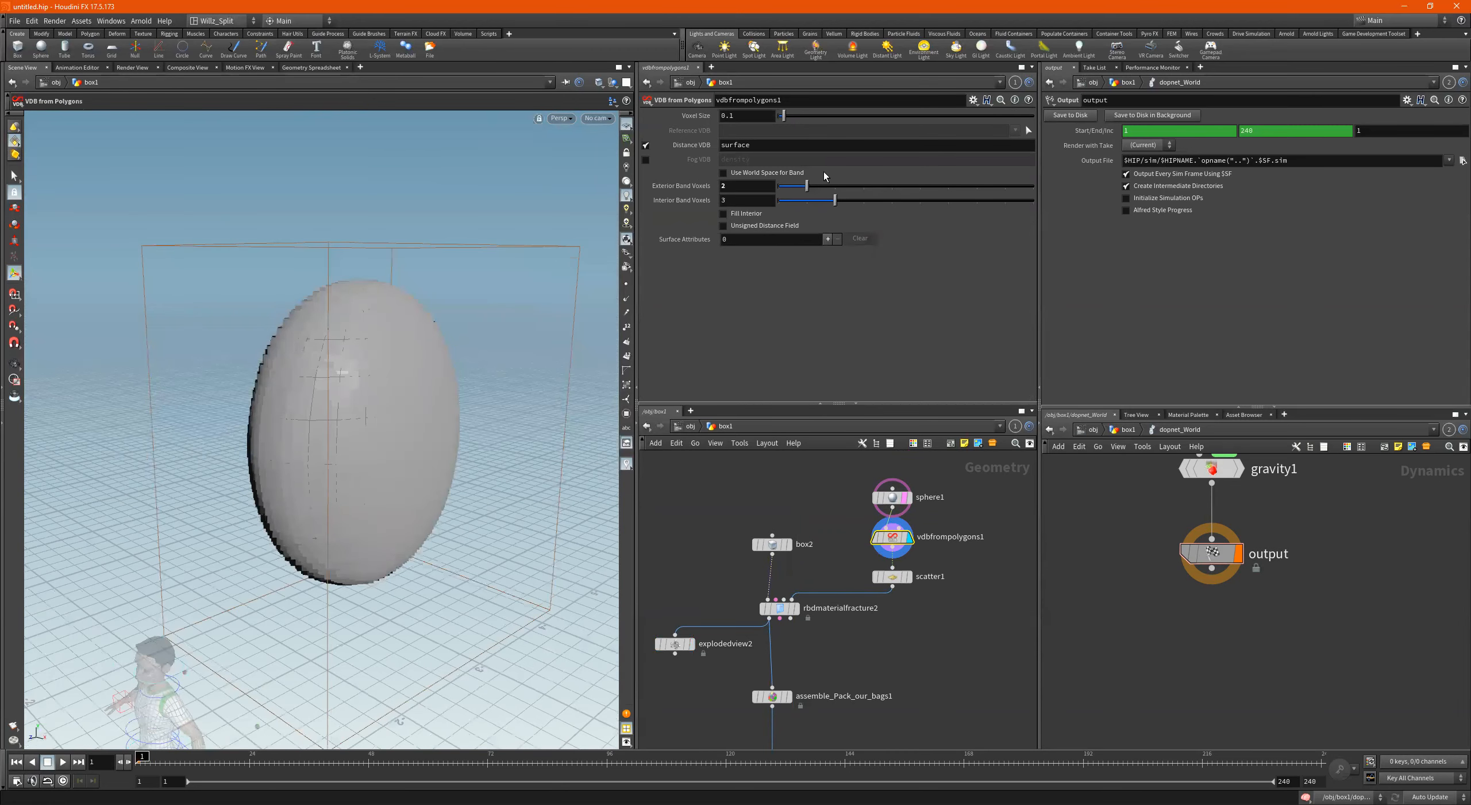
Try an Exterior Band Voxels value of 10 on vdbfrompolygons1 and return it to 2.
{"action": "left_click_drag", "start_coordinate": [809, 185], "coordinate": [1212, 195]}
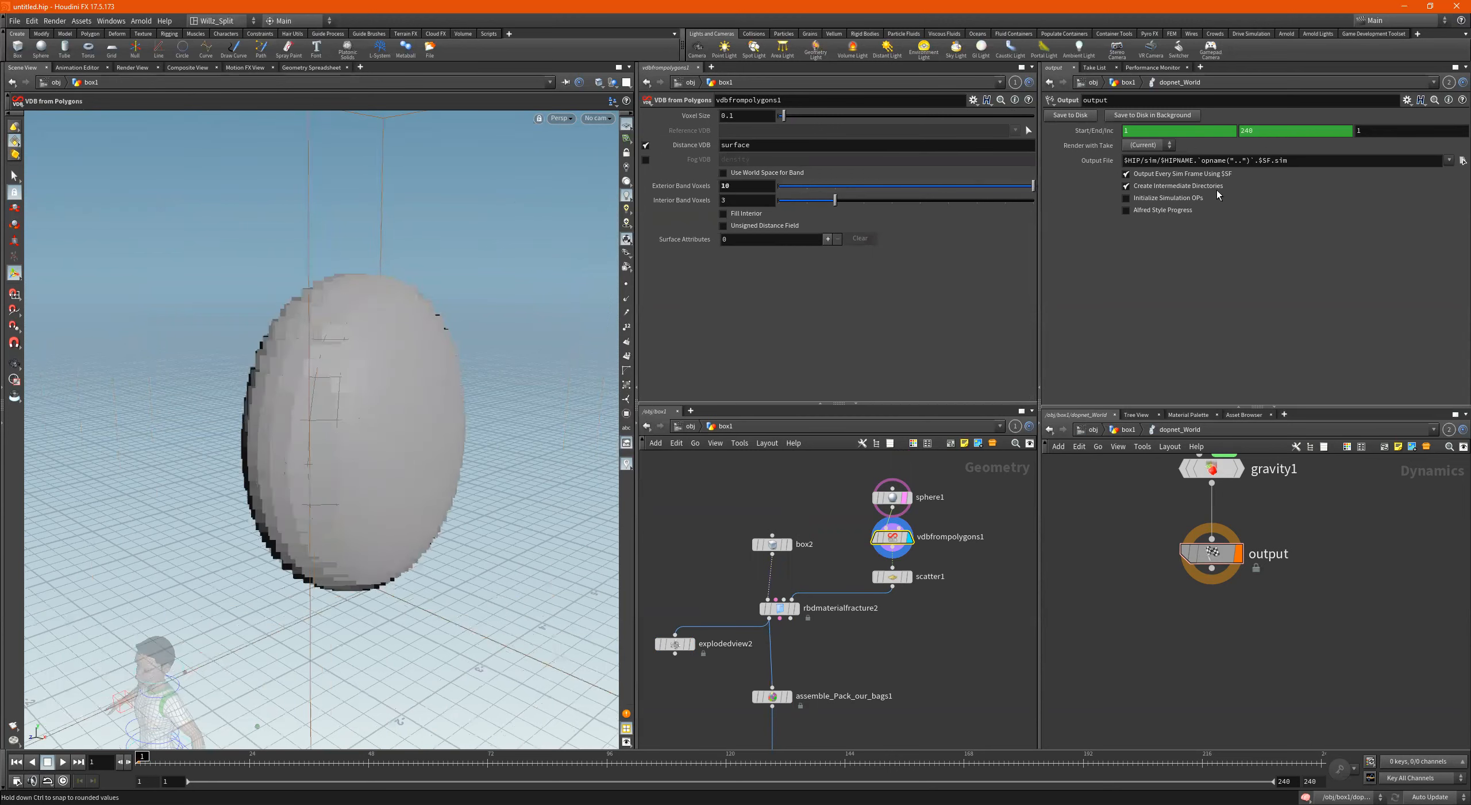
{"action": "left_click_drag", "start_coordinate": [988, 194], "coordinate": [807, 195]}
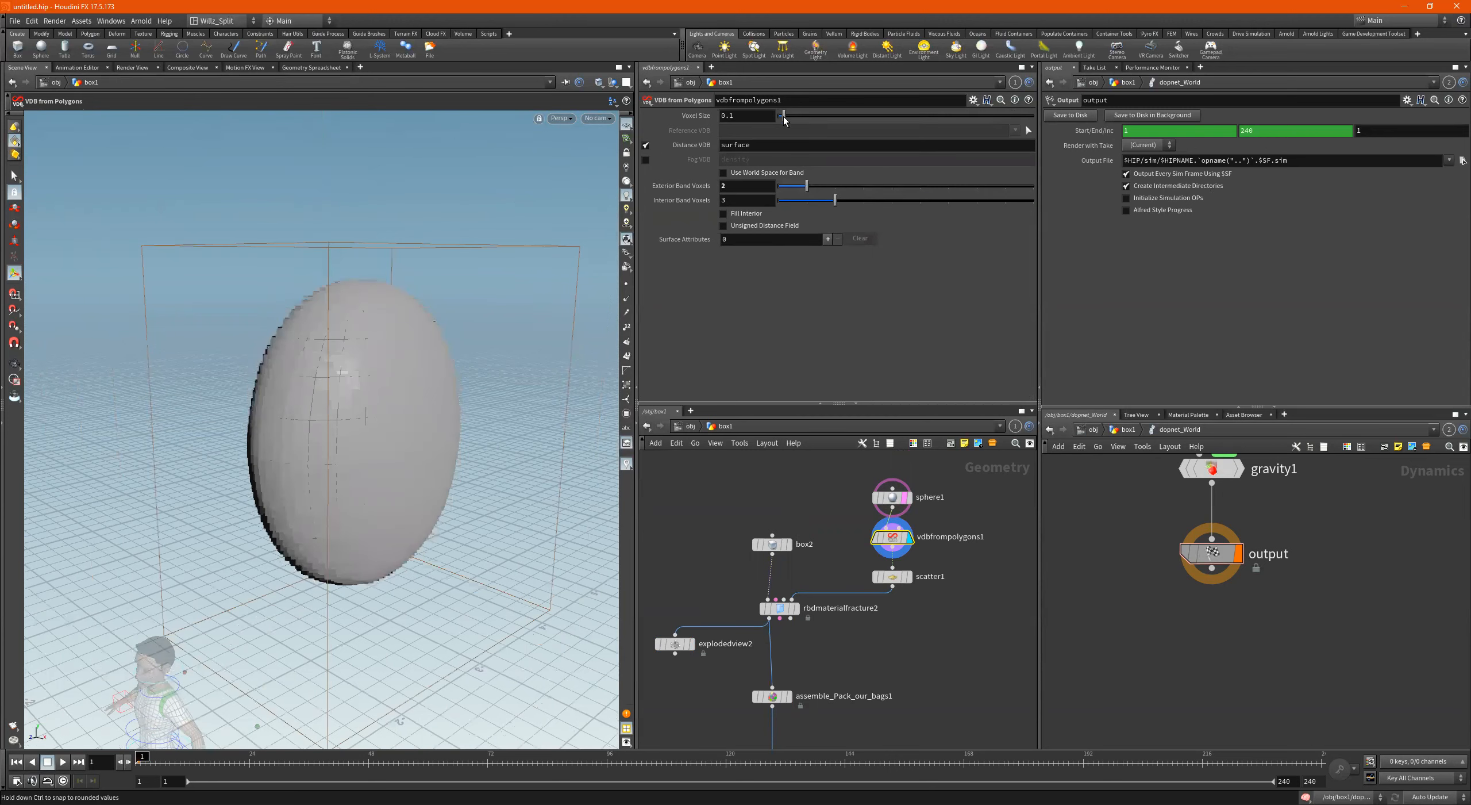
Try a Voxel Size of 0.4 on vdbfrompolygons1 and display the points of scatter1.
{"action": "middle_click_drag", "start_coordinate": [737, 117], "coordinate": [761, 126]}
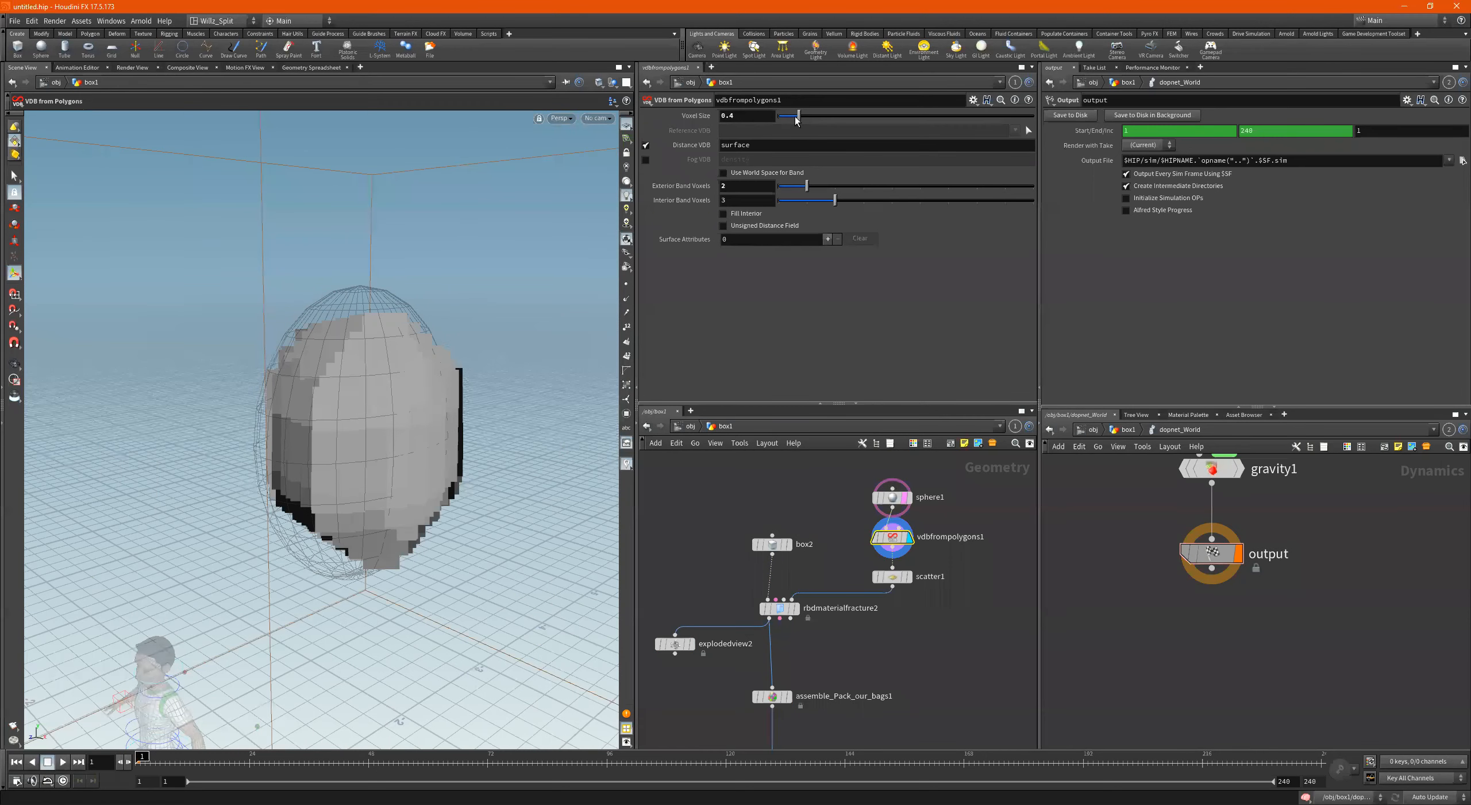
{"action": "left_click_drag", "start_coordinate": [384, 328], "coordinate": [417, 359], "text": "alt"}
{"action": "left_click", "coordinate": [912, 577]}
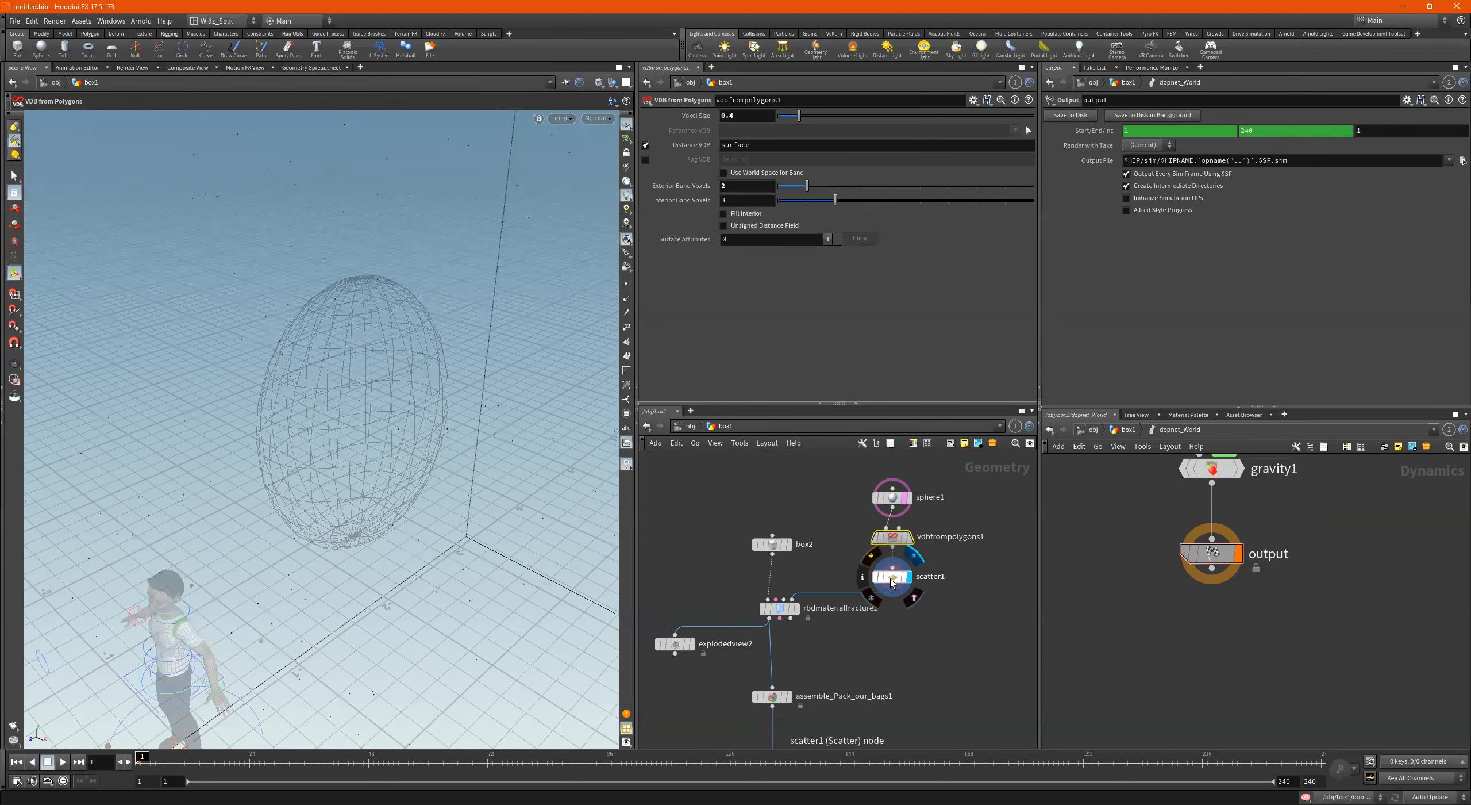
Display vdbfrompolygons1 again and set its Voxel Size to 0.08.
{"action": "left_click", "coordinate": [911, 537]}
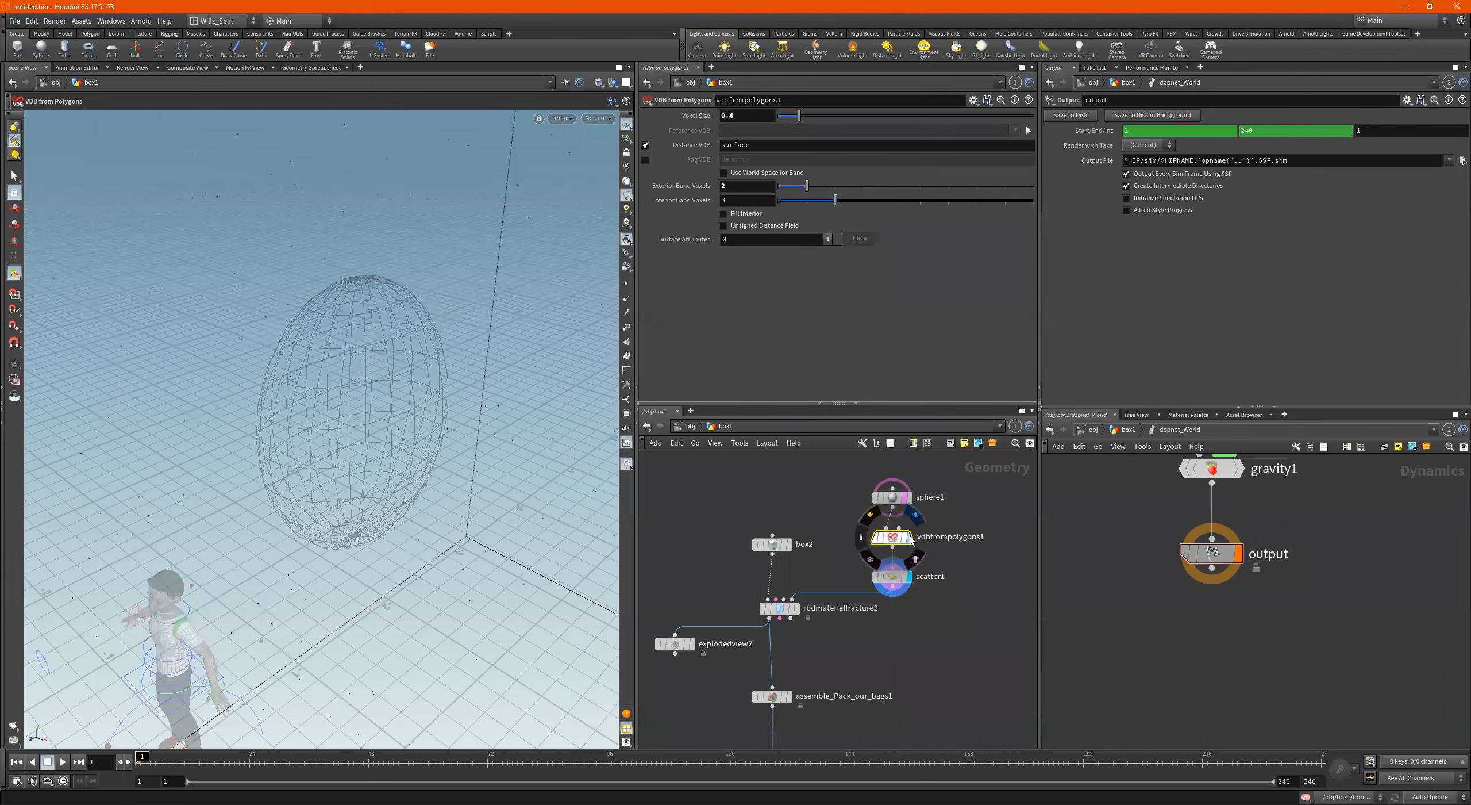
{"action": "left_click_drag", "start_coordinate": [799, 113], "coordinate": [784, 120]}
Display vdbfrompolygons_Cloud_FOG_Shape_From_Geometry in the pig head network and frame its volume in the viewport.
{"action": "scroll", "coordinate": [839, 487], "scroll_direction": "down", "scroll_amount": 2}
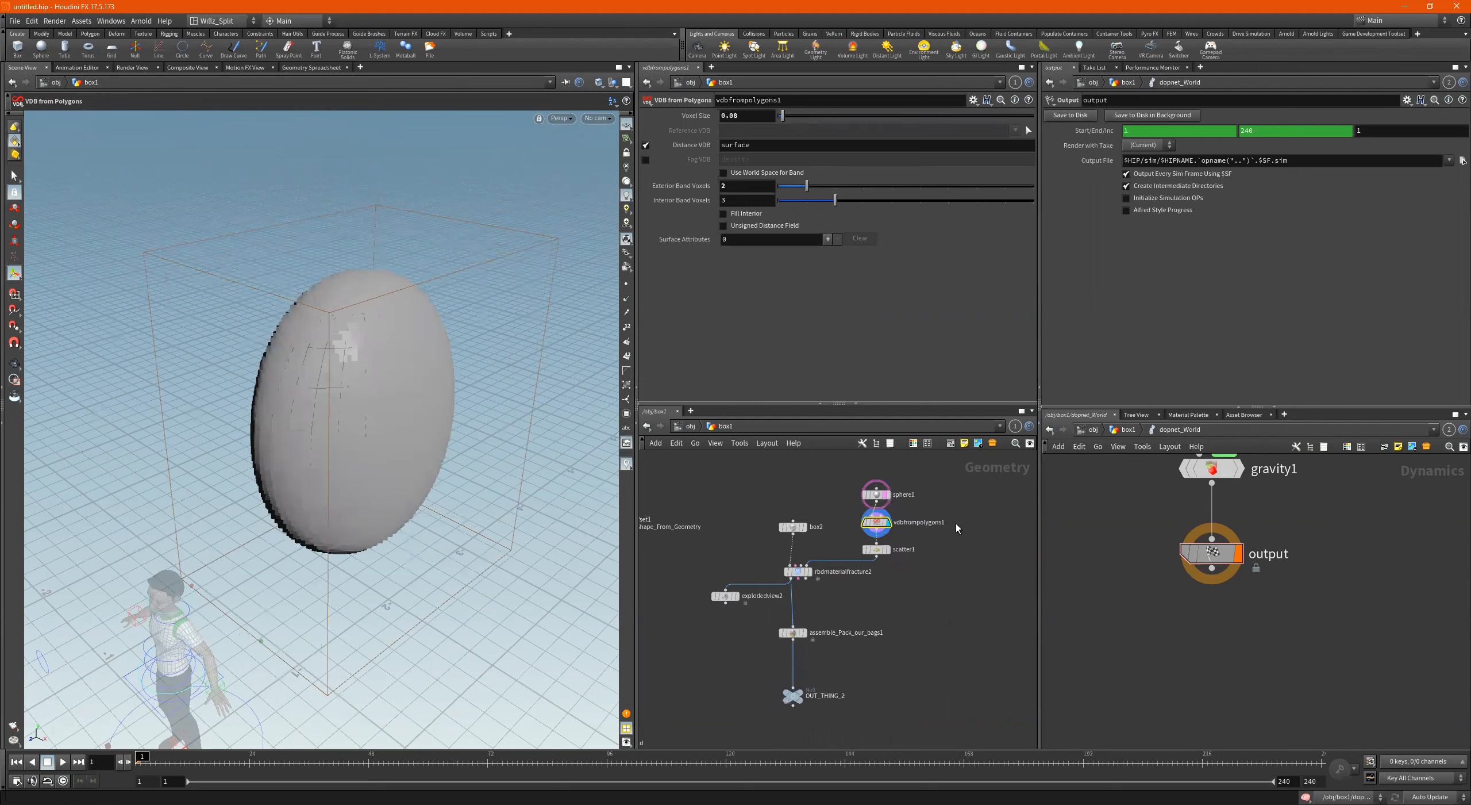
{"action": "scroll", "coordinate": [955, 522], "scroll_direction": "up", "scroll_amount": 3}
{"action": "scroll", "coordinate": [891, 530], "scroll_direction": "down", "scroll_amount": 4}
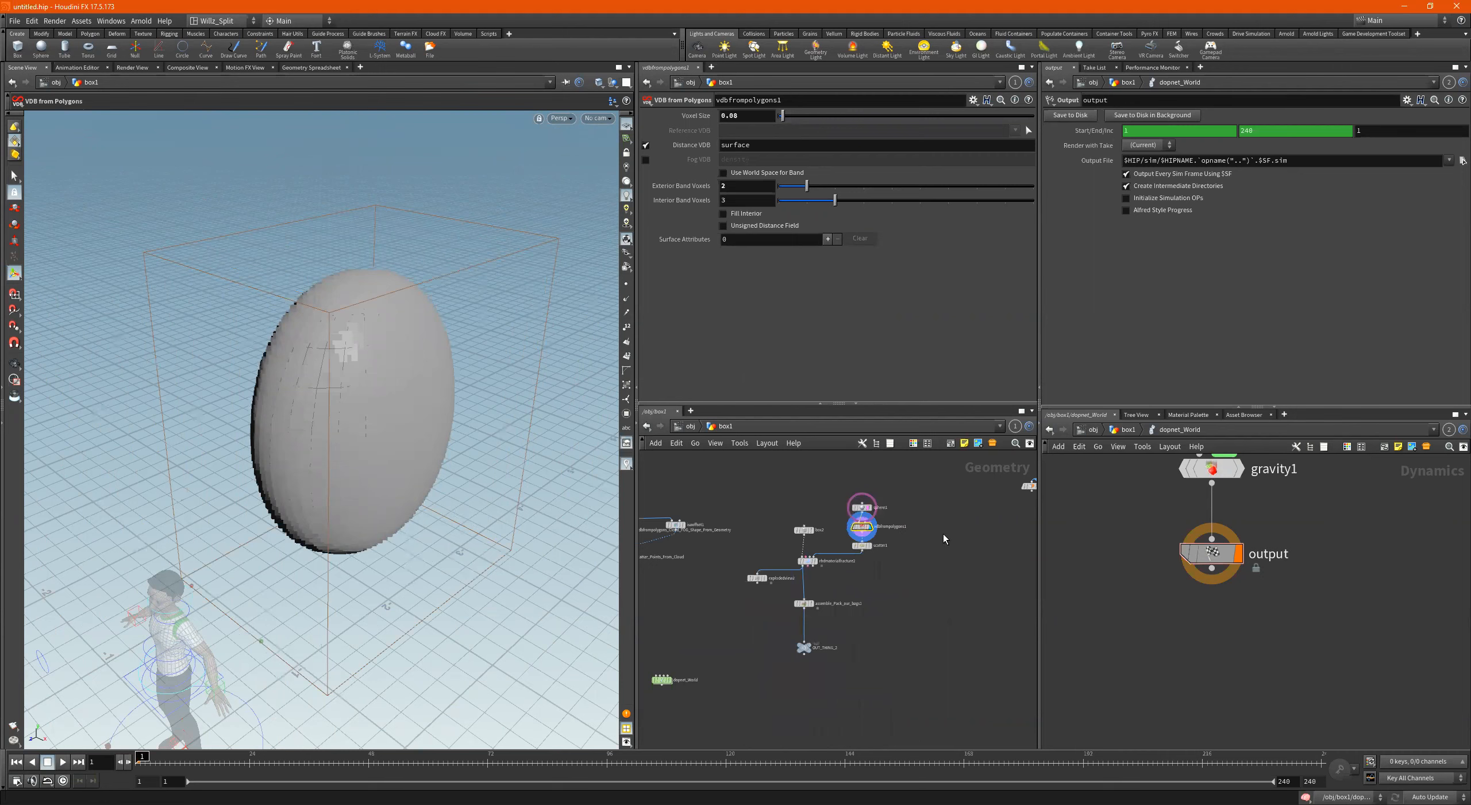
{"action": "scroll", "coordinate": [912, 524], "scroll_direction": "down", "scroll_amount": 3}
{"action": "middle_click_drag", "start_coordinate": [966, 540], "coordinate": [965, 612]}
{"action": "scroll", "coordinate": [753, 586], "scroll_direction": "up", "scroll_amount": 3}
{"action": "scroll", "coordinate": [704, 558], "scroll_direction": "up", "scroll_amount": 4}
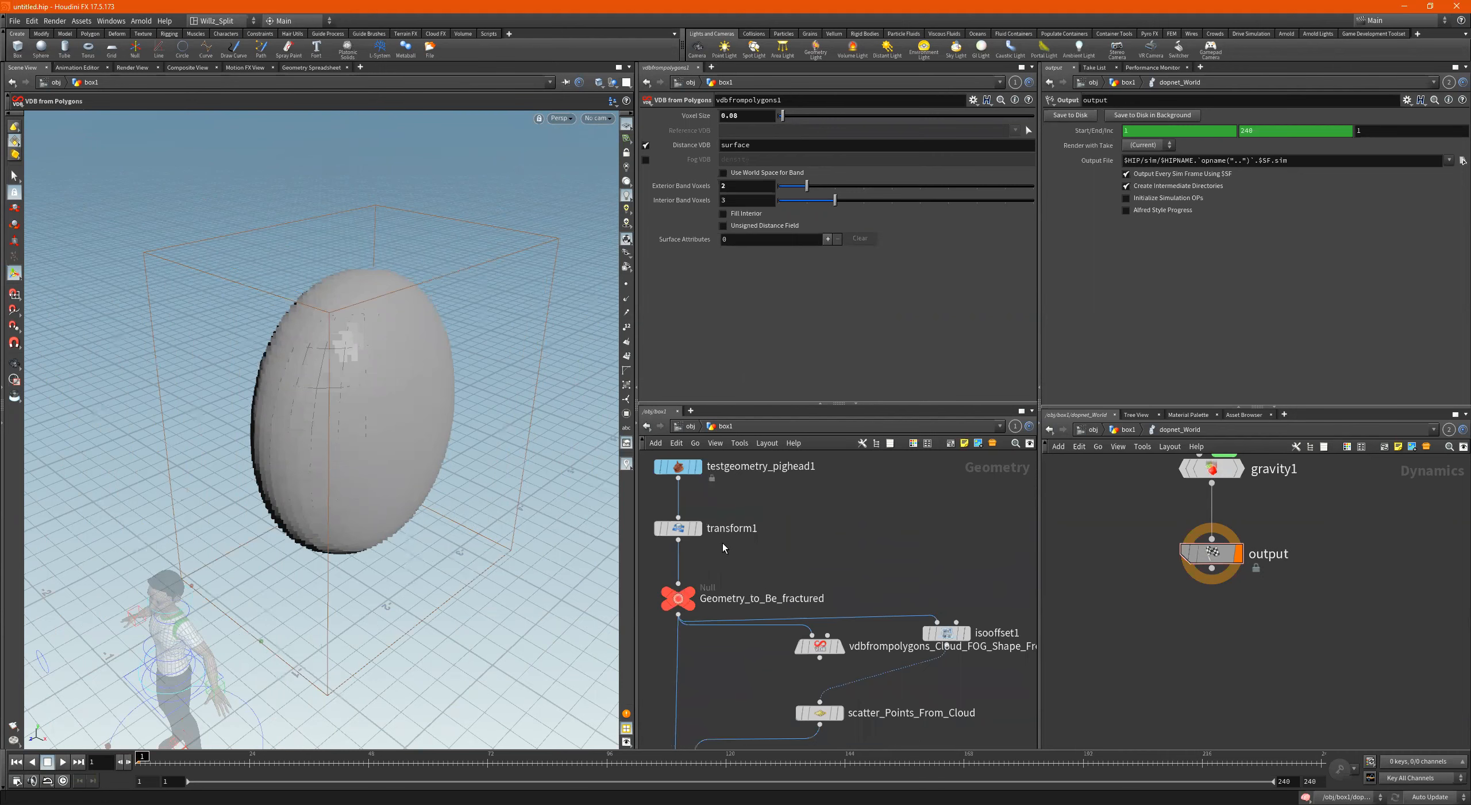
{"action": "left_click", "coordinate": [836, 649]}
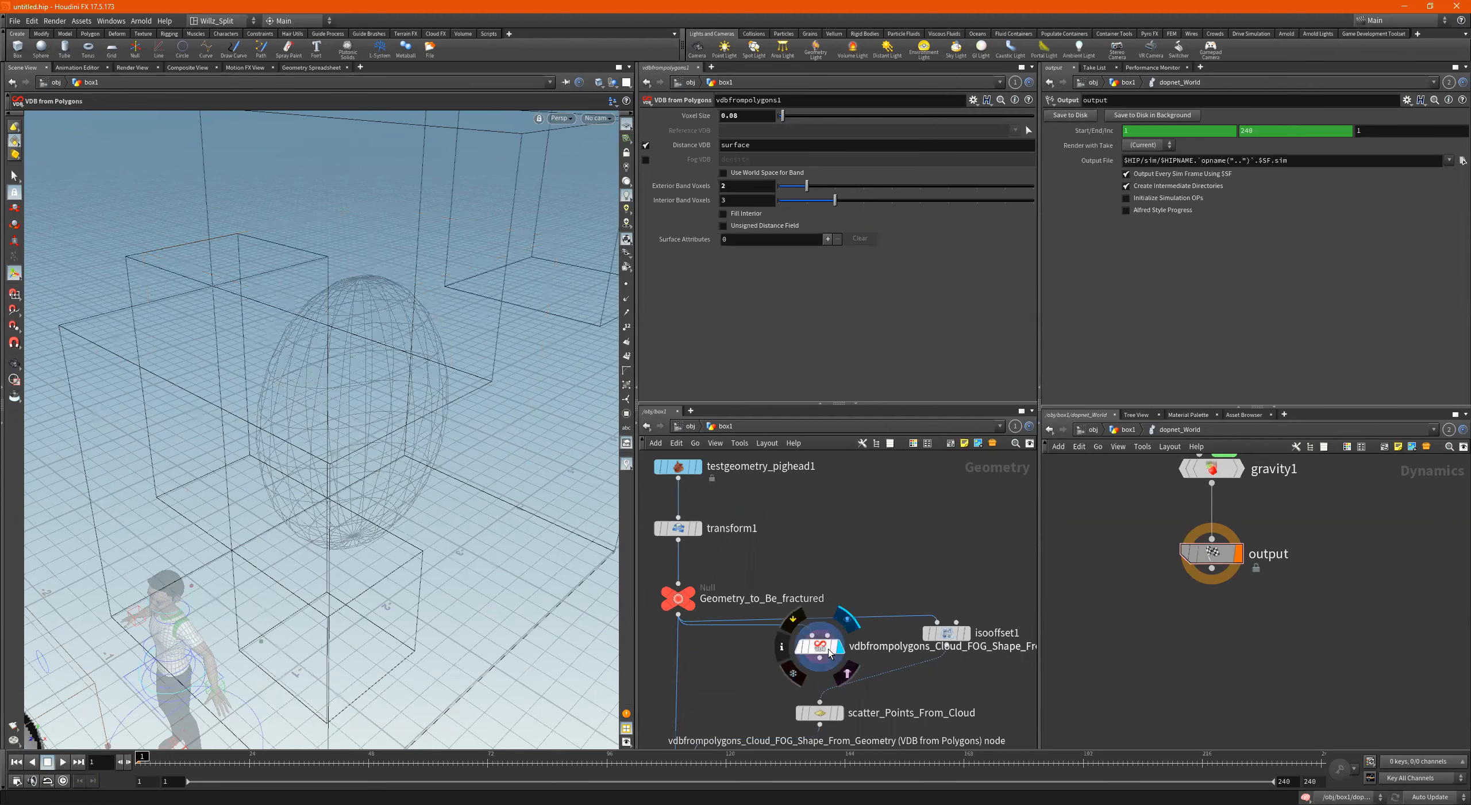
{"action": "left_click", "coordinate": [825, 652]}
{"action": "scroll", "coordinate": [807, 577], "scroll_direction": "down", "scroll_amount": 5}
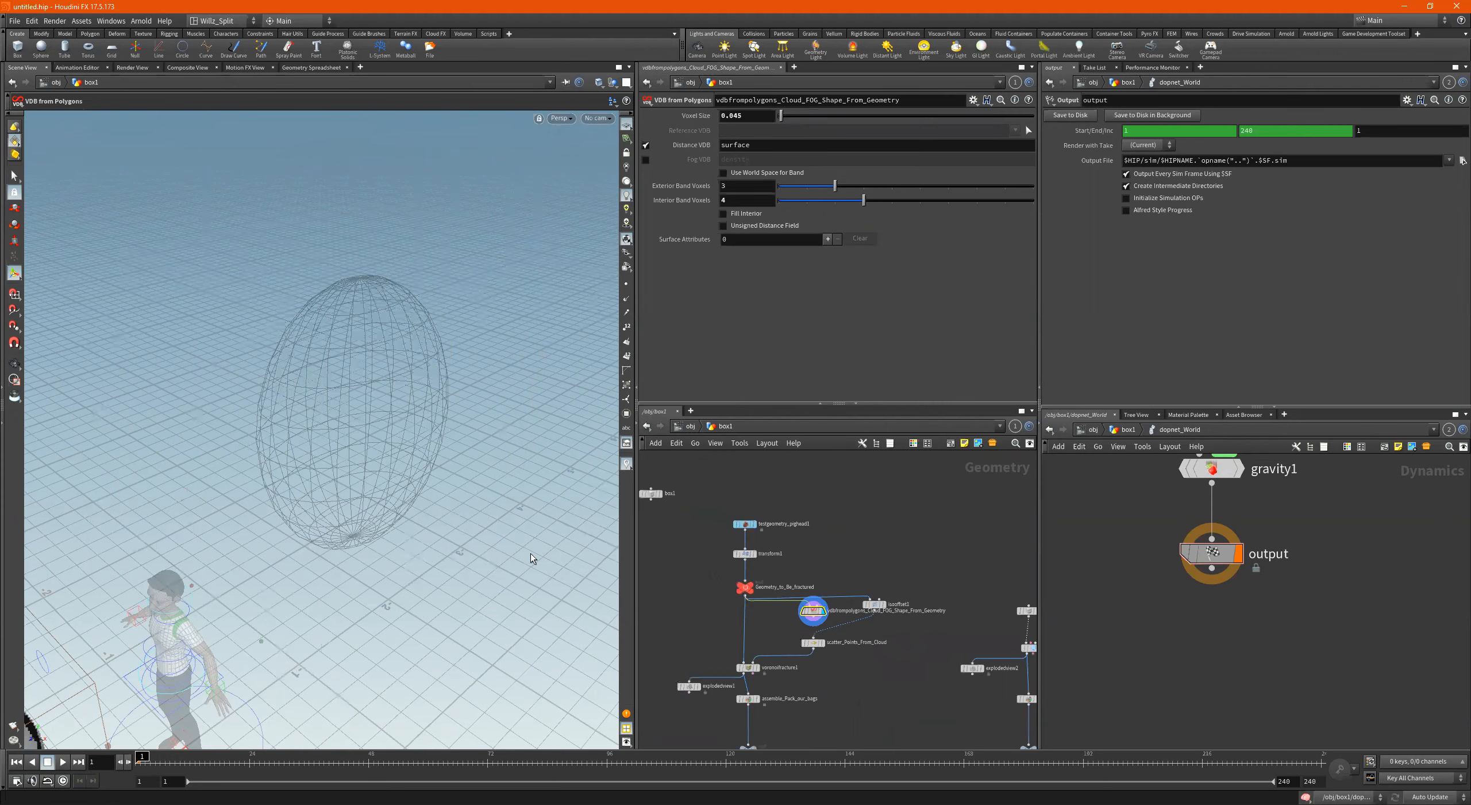
{"action": "key", "text": "space+g"}
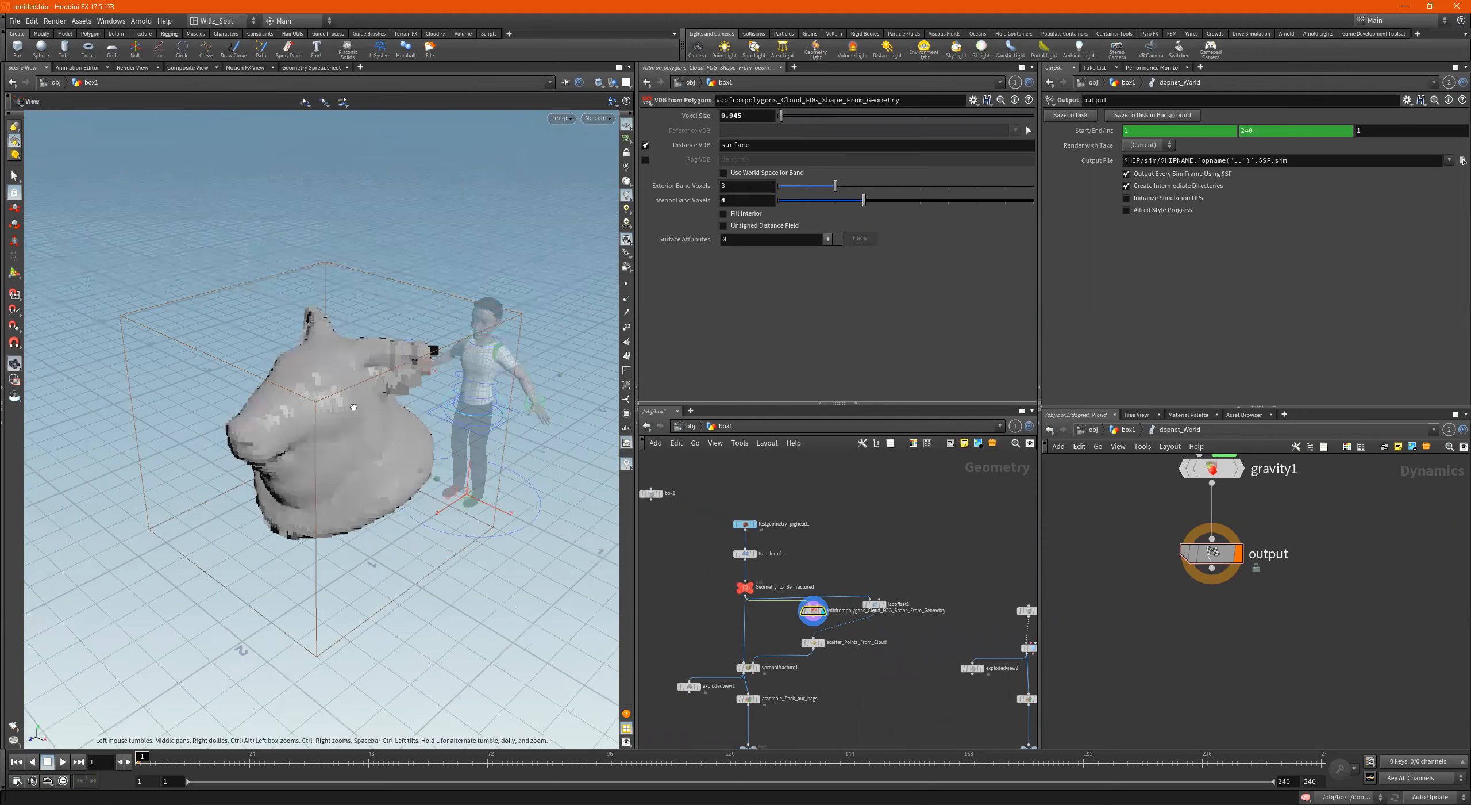
Set the pig head volume's Voxel Size to 0.01 and inspect the finer surface detail.
{"action": "left_click_drag", "start_coordinate": [353, 405], "coordinate": [463, 452], "text": "alt"}
{"action": "right_click_drag", "start_coordinate": [463, 452], "coordinate": [468, 452], "text": "alt"}
{"action": "left_click_drag", "start_coordinate": [782, 117], "coordinate": [779, 123]}
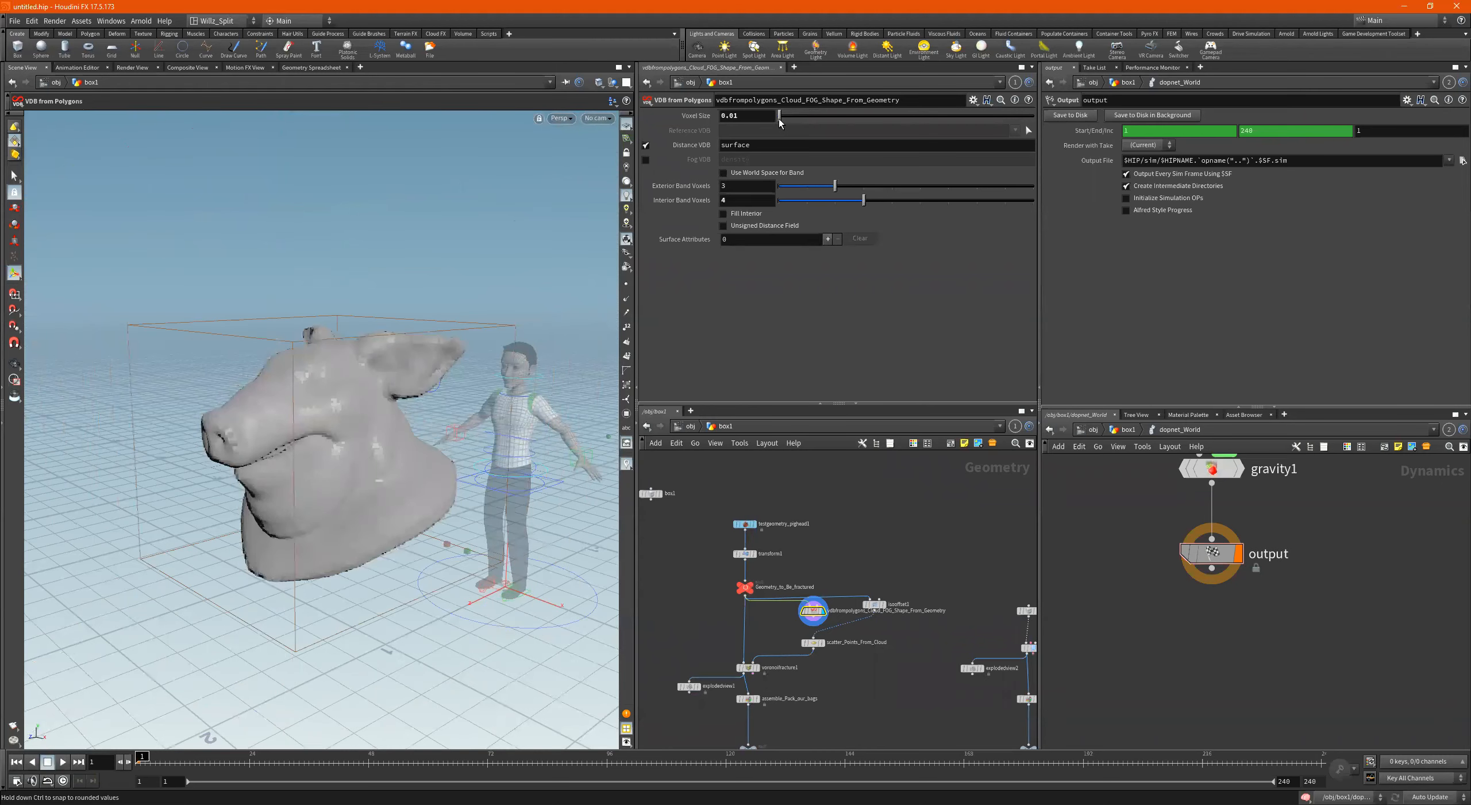
{"action": "left_click_drag", "start_coordinate": [352, 372], "coordinate": [450, 413], "text": "alt"}
{"action": "right_click_drag", "start_coordinate": [450, 414], "coordinate": [598, 322], "text": "alt"}
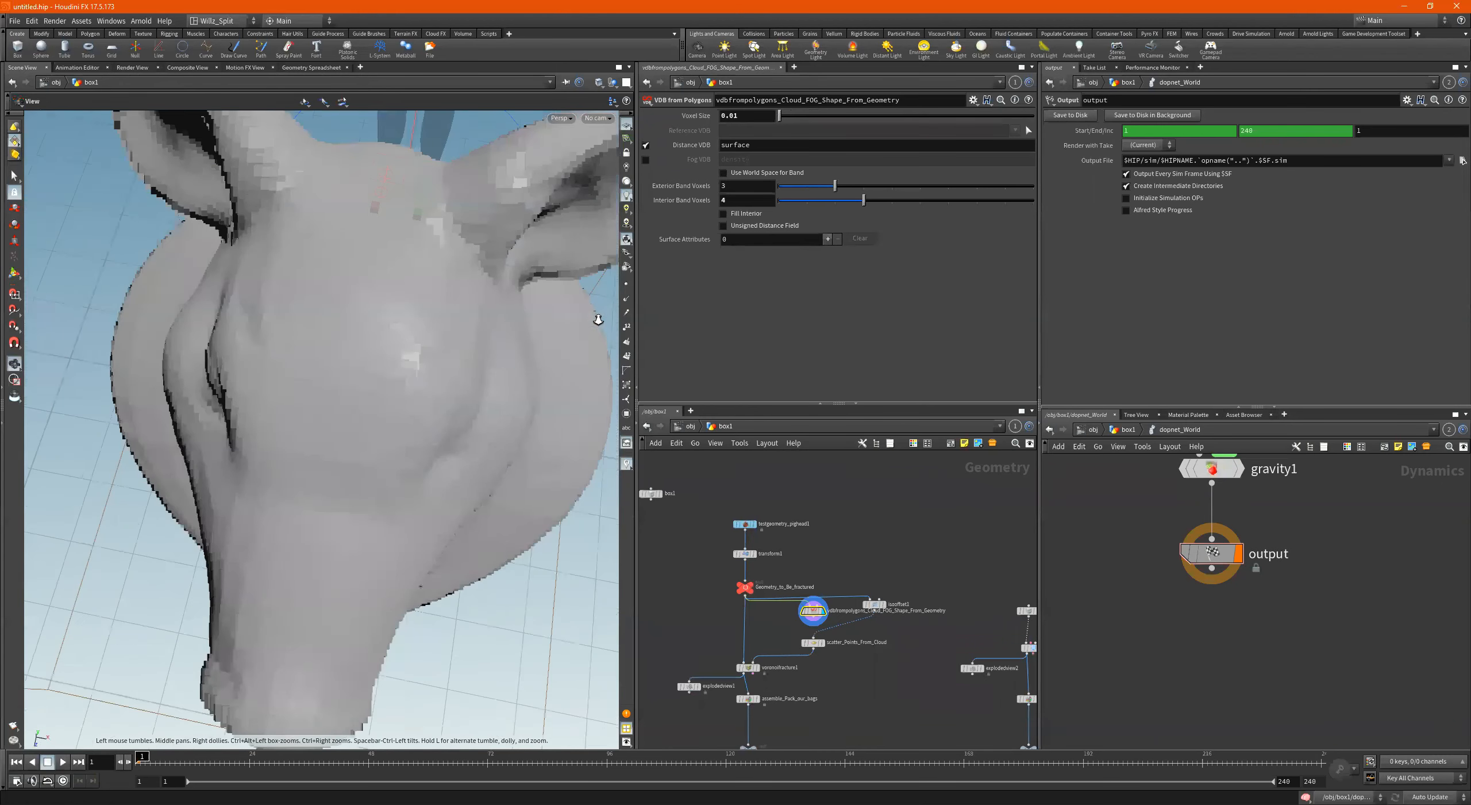
{"action": "left_click_drag", "start_coordinate": [597, 322], "coordinate": [465, 292], "text": "alt"}
{"action": "right_click_drag", "start_coordinate": [465, 292], "coordinate": [410, 322], "text": "alt"}
{"action": "left_click_drag", "start_coordinate": [347, 323], "coordinate": [414, 460]}
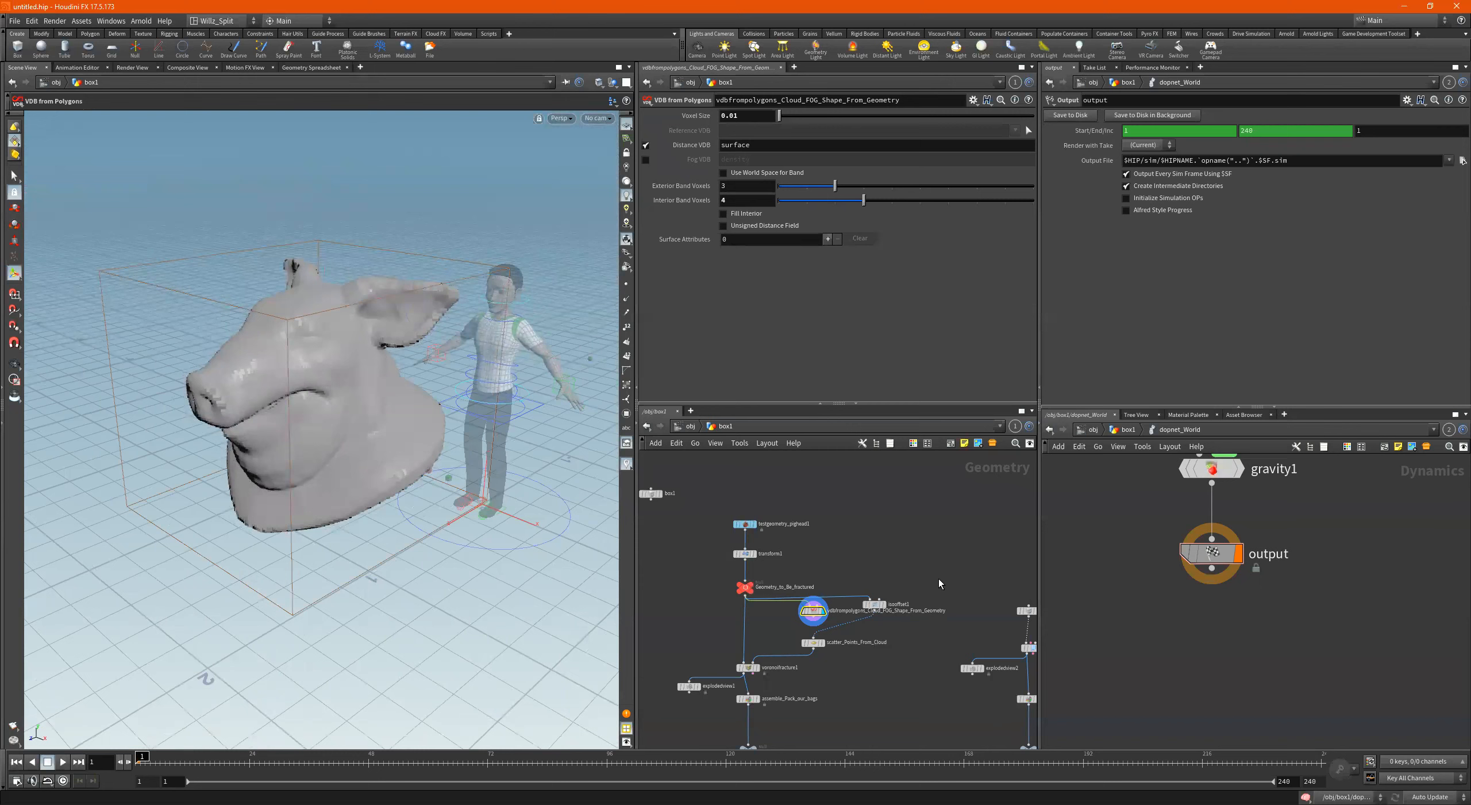
Display rbdmaterialfracture2 again and frame the fractured wall in the viewport.
{"action": "middle_click_drag", "start_coordinate": [939, 579], "coordinate": [689, 551]}
{"action": "scroll", "coordinate": [851, 599], "scroll_direction": "up", "scroll_amount": 3}
{"action": "scroll", "coordinate": [751, 637], "scroll_direction": "up", "scroll_amount": 3}
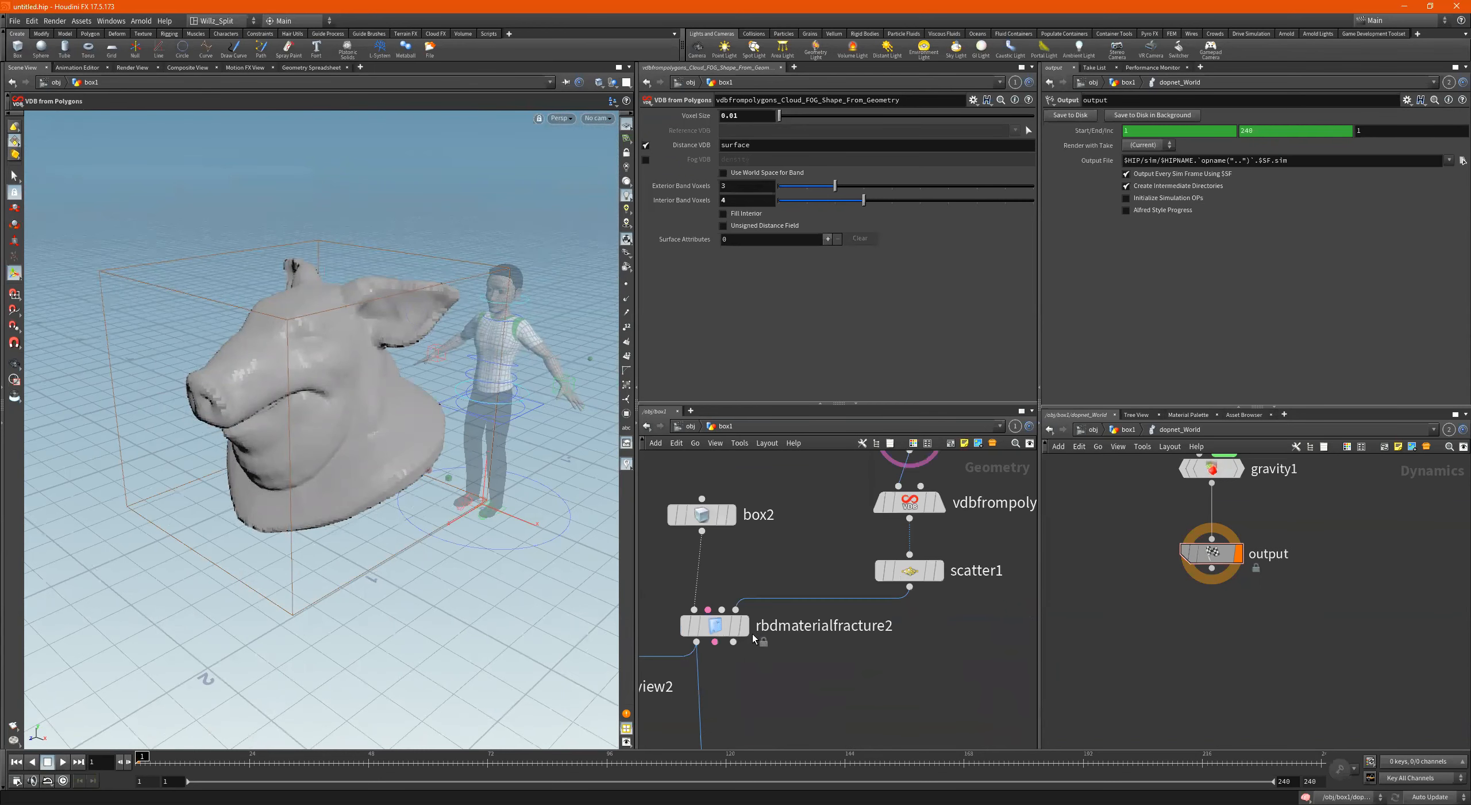
{"action": "left_click", "coordinate": [722, 626]}
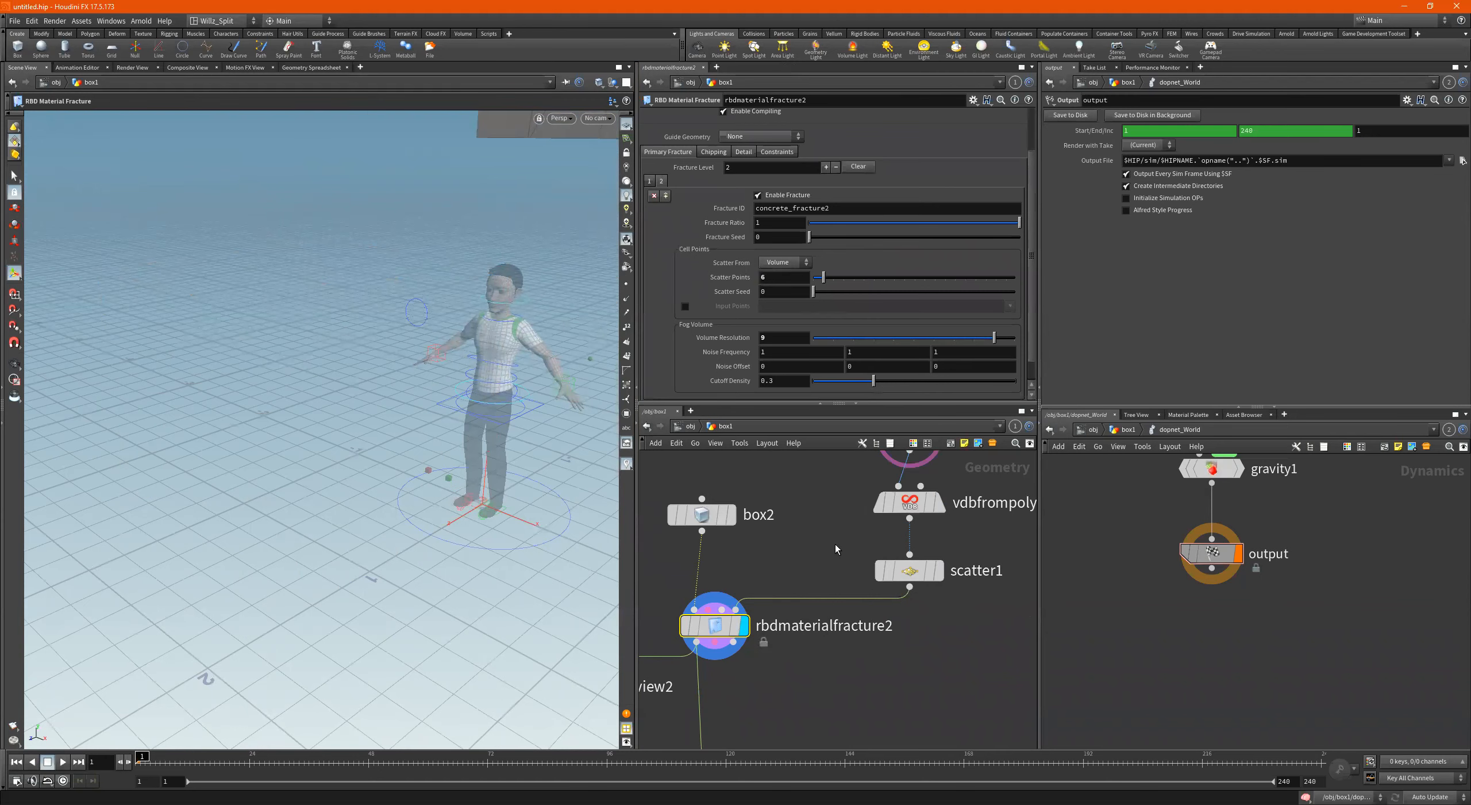
{"action": "scroll", "coordinate": [837, 551], "scroll_direction": "down", "scroll_amount": 2}
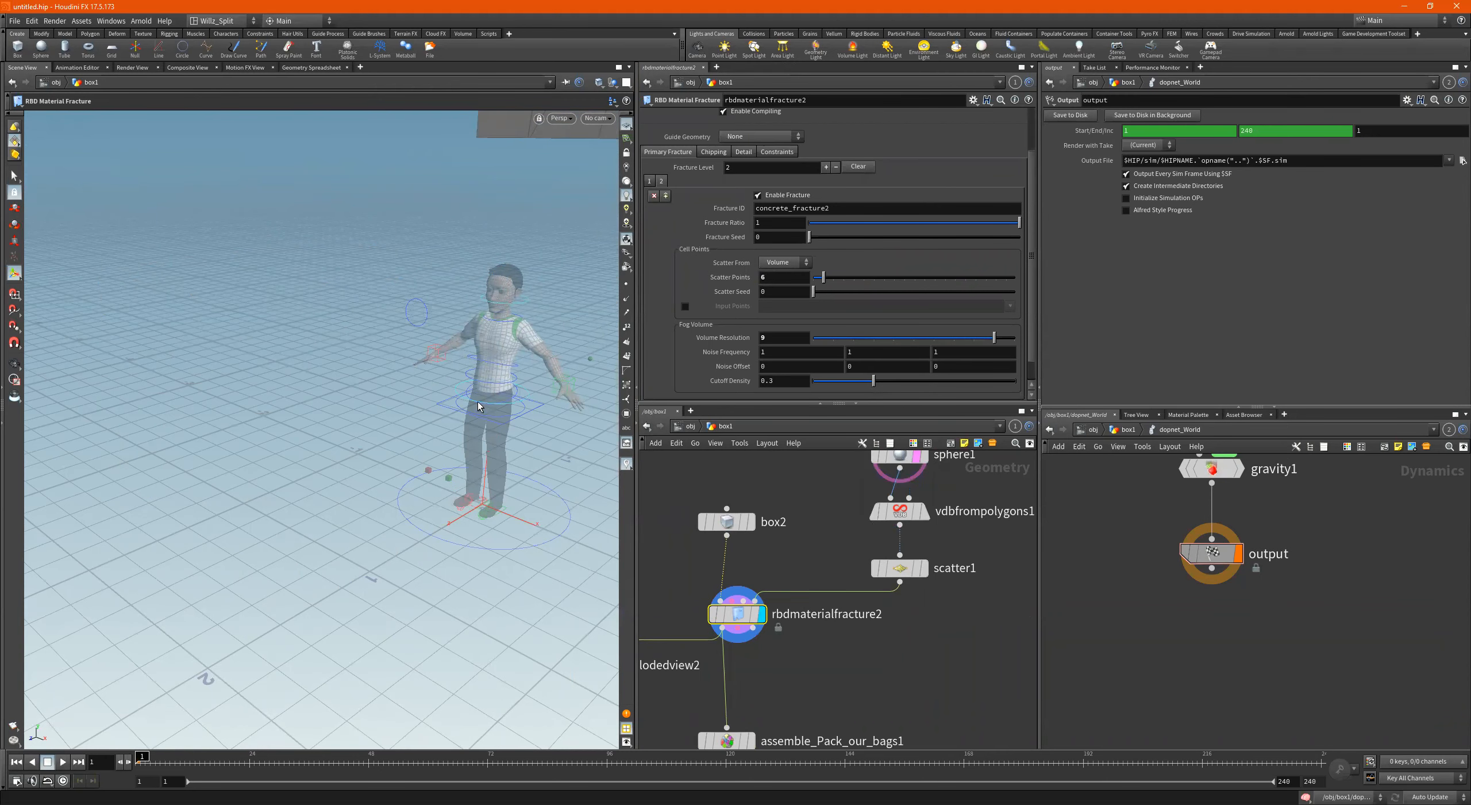
{"action": "key", "text": "space+g"}
{"action": "left_click_drag", "start_coordinate": [342, 433], "coordinate": [431, 453], "text": "alt"}
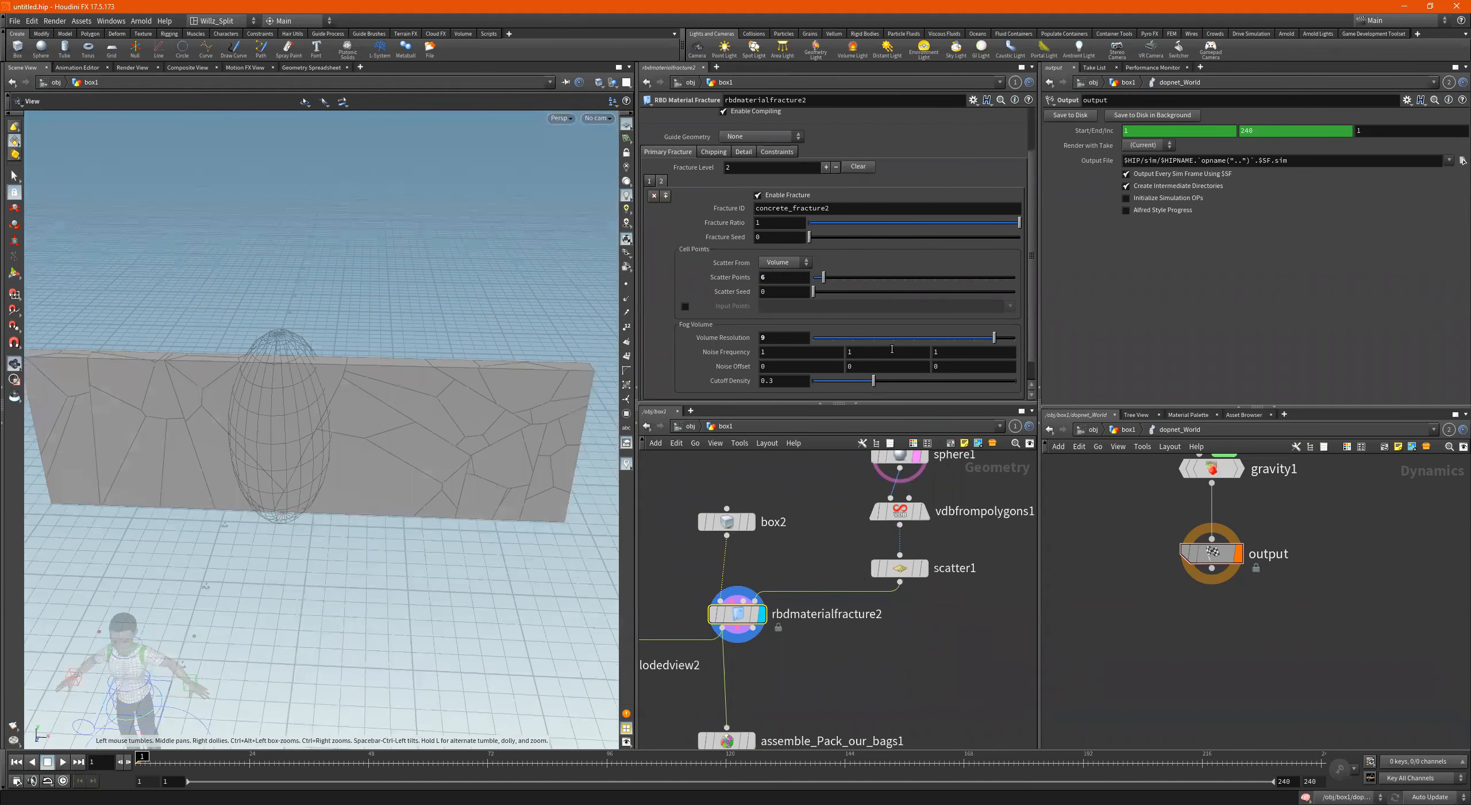
Show the Chipping settings of rbdmaterialfracture2 and examine the fracture edges near the wall's upper corner.
{"action": "left_click", "coordinate": [714, 152]}
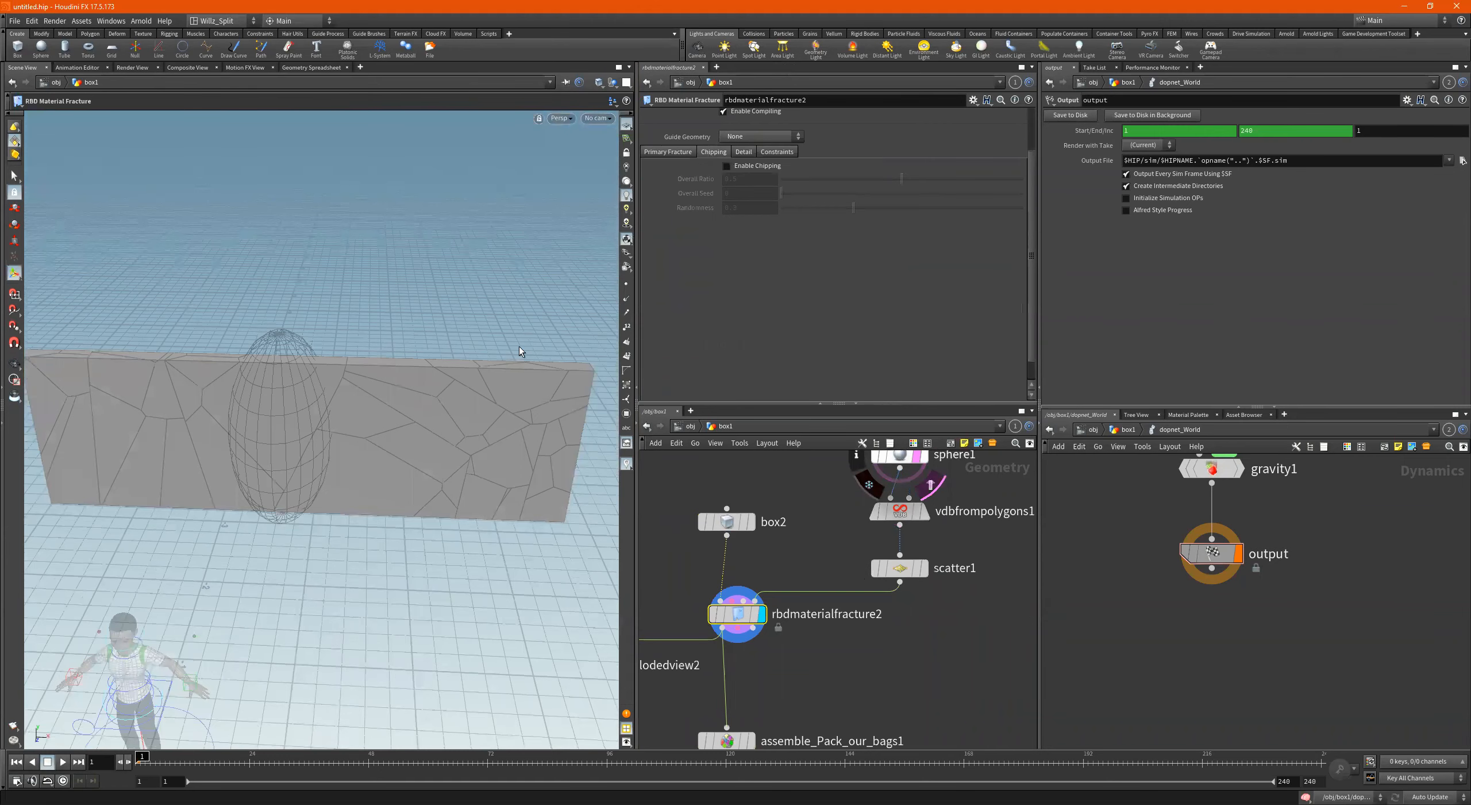
{"action": "left_click_drag", "start_coordinate": [380, 404], "coordinate": [486, 328], "text": "alt"}
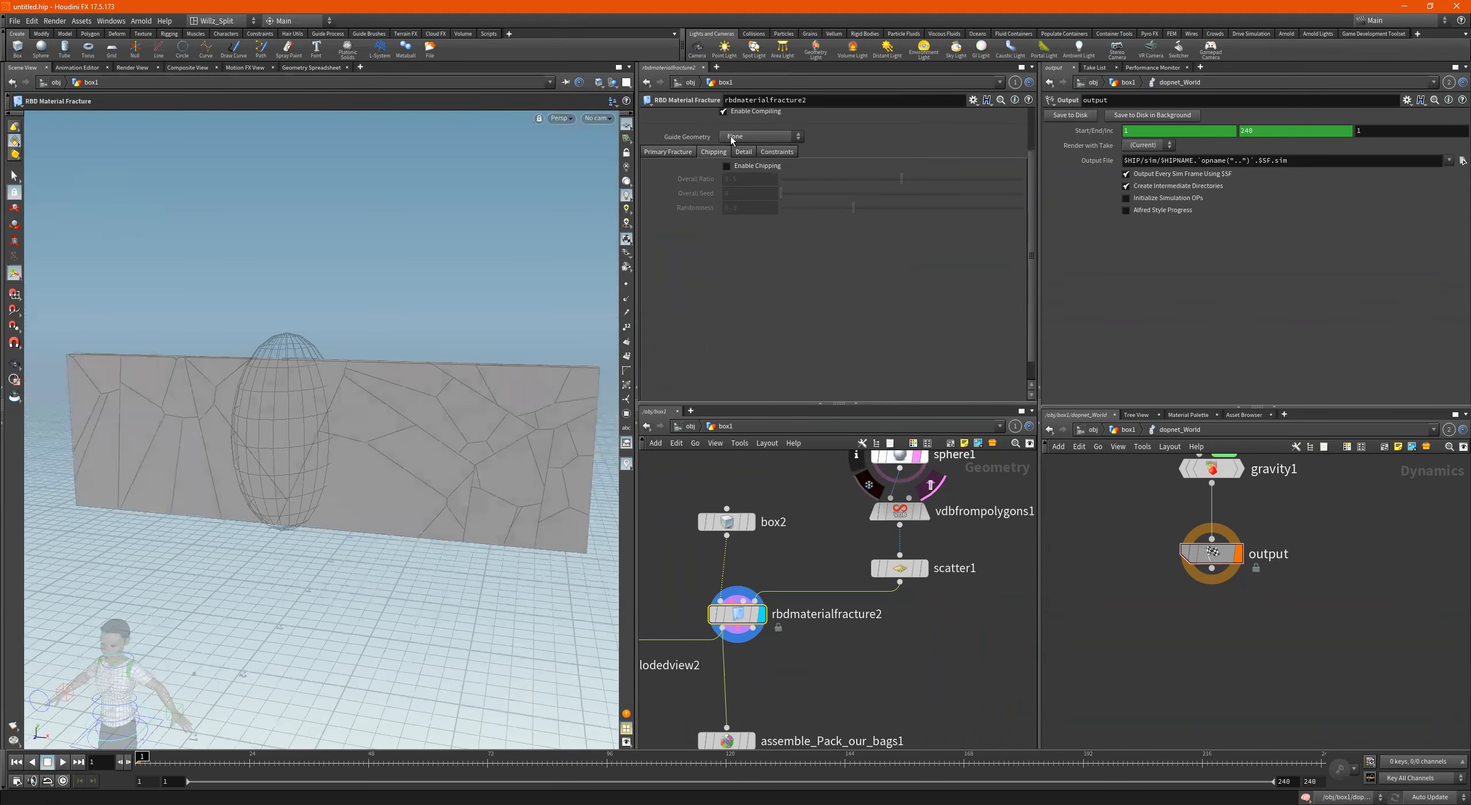
{"action": "right_click_drag", "start_coordinate": [516, 406], "coordinate": [548, 401], "text": "alt"}
{"action": "middle_click_drag", "start_coordinate": [548, 401], "coordinate": [319, 398], "text": "alt"}
{"action": "right_click_drag", "start_coordinate": [506, 391], "coordinate": [597, 351], "text": "alt"}
{"action": "middle_click_drag", "start_coordinate": [448, 389], "coordinate": [352, 441], "text": "alt"}
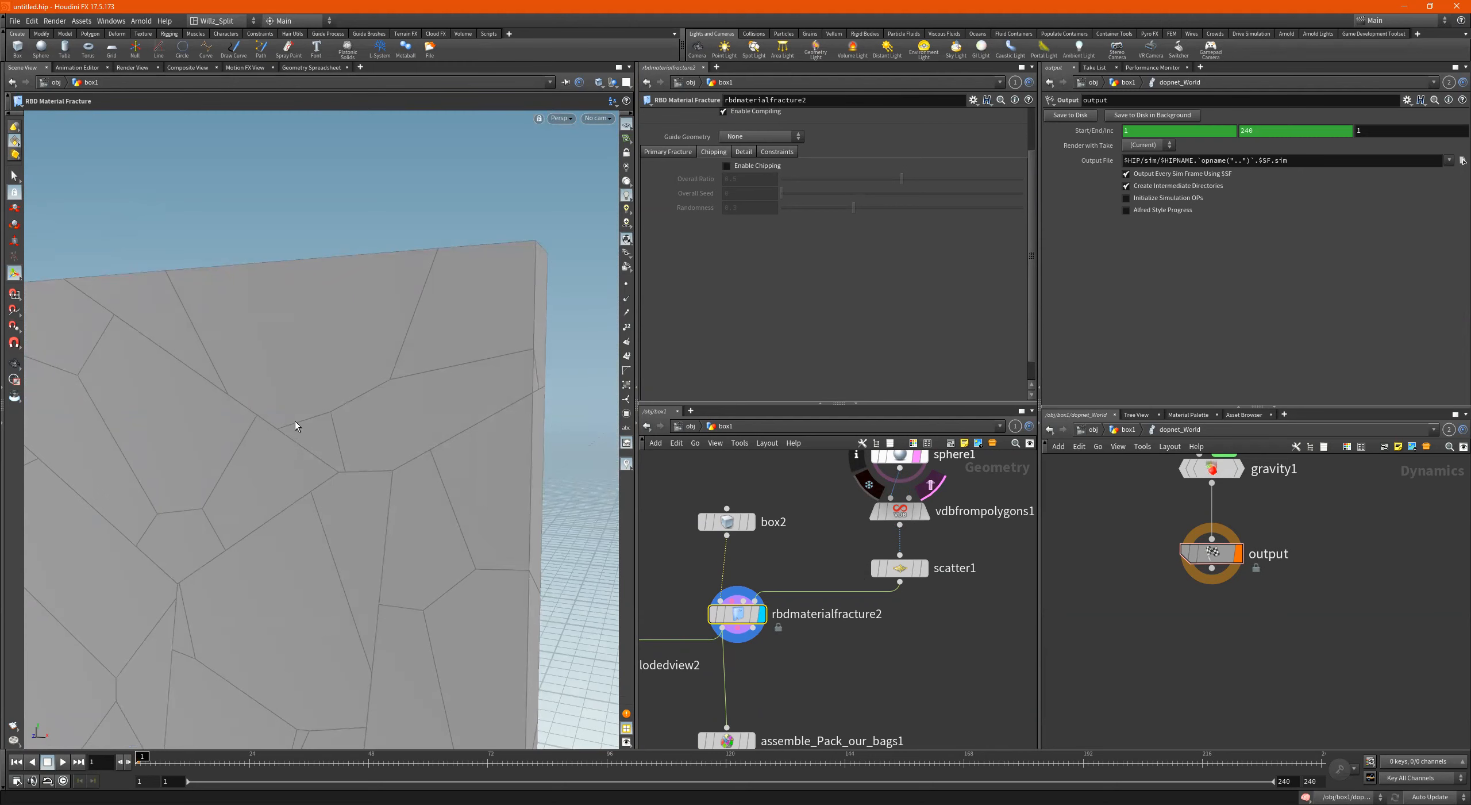
Enable chipping on rbdmaterialfracture2, switching it off and on again to compare the wall's fracture pieces up close.
{"action": "middle_click_drag", "start_coordinate": [290, 435], "coordinate": [402, 386], "text": "alt"}
{"action": "mouse_move", "coordinate": [402, 387]}
{"action": "left_mouse_down", "text": "alt"}
{"action": "mouse_move", "coordinate": [414, 355]}
{"action": "mouse_move", "coordinate": [384, 408]}
{"action": "left_mouse_up", "text": "alt"}
{"action": "mouse_move", "coordinate": [384, 407]}
{"action": "right_mouse_down", "text": "alt"}
{"action": "mouse_move", "coordinate": [486, 361]}
{"action": "mouse_move", "coordinate": [474, 373]}
{"action": "right_mouse_up", "text": "alt"}
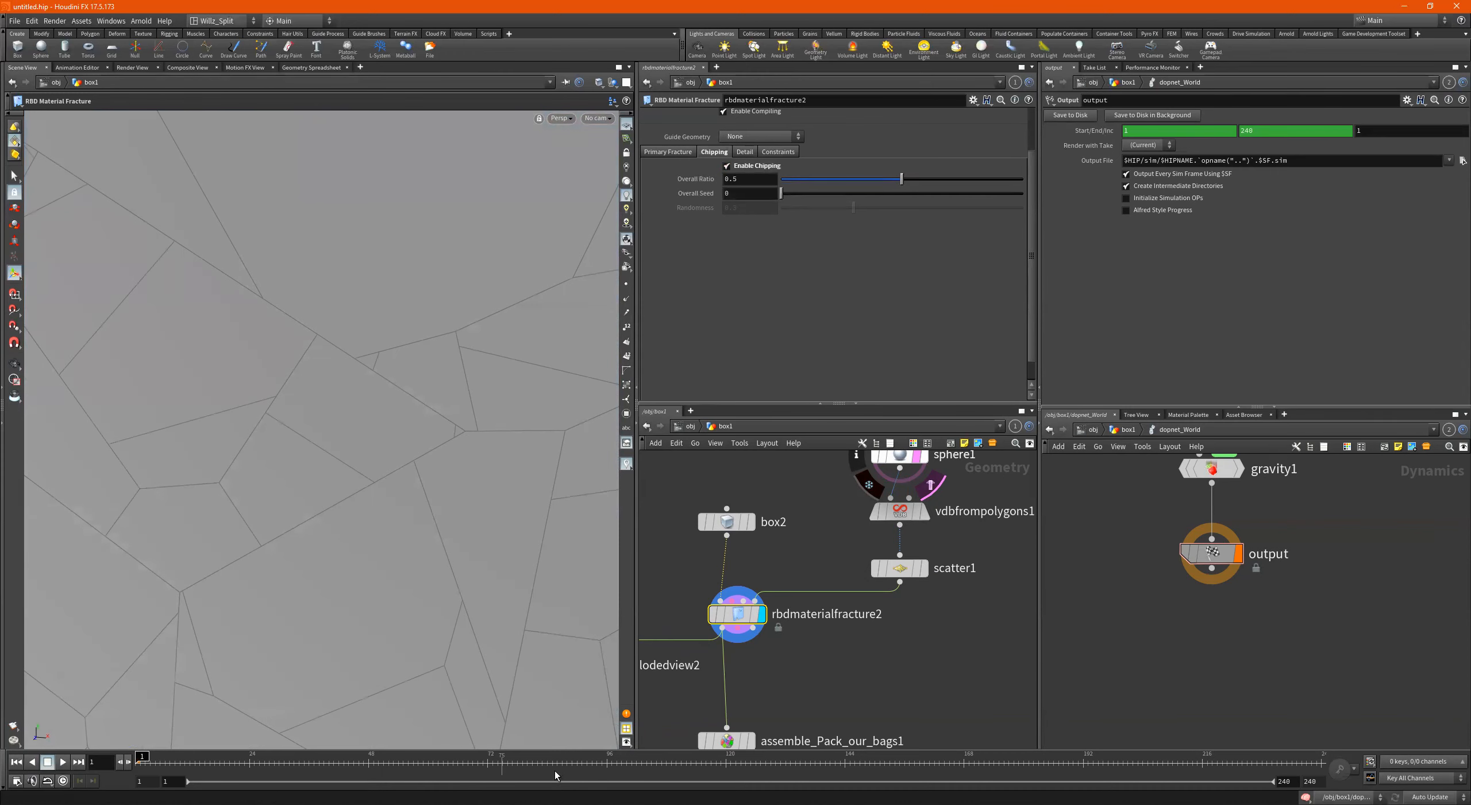
{"action": "left_click", "coordinate": [743, 168]}
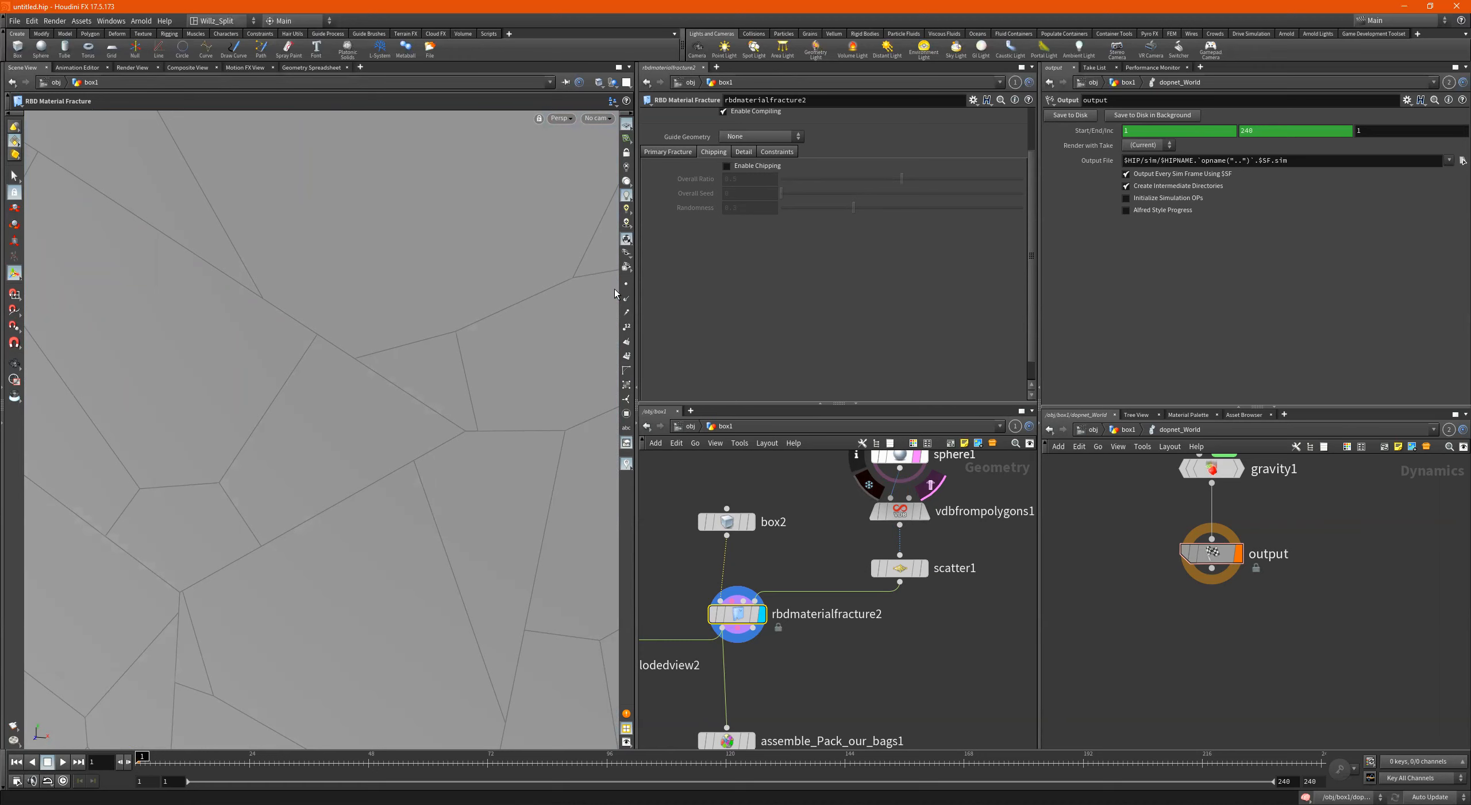
{"action": "left_click", "coordinate": [749, 168]}
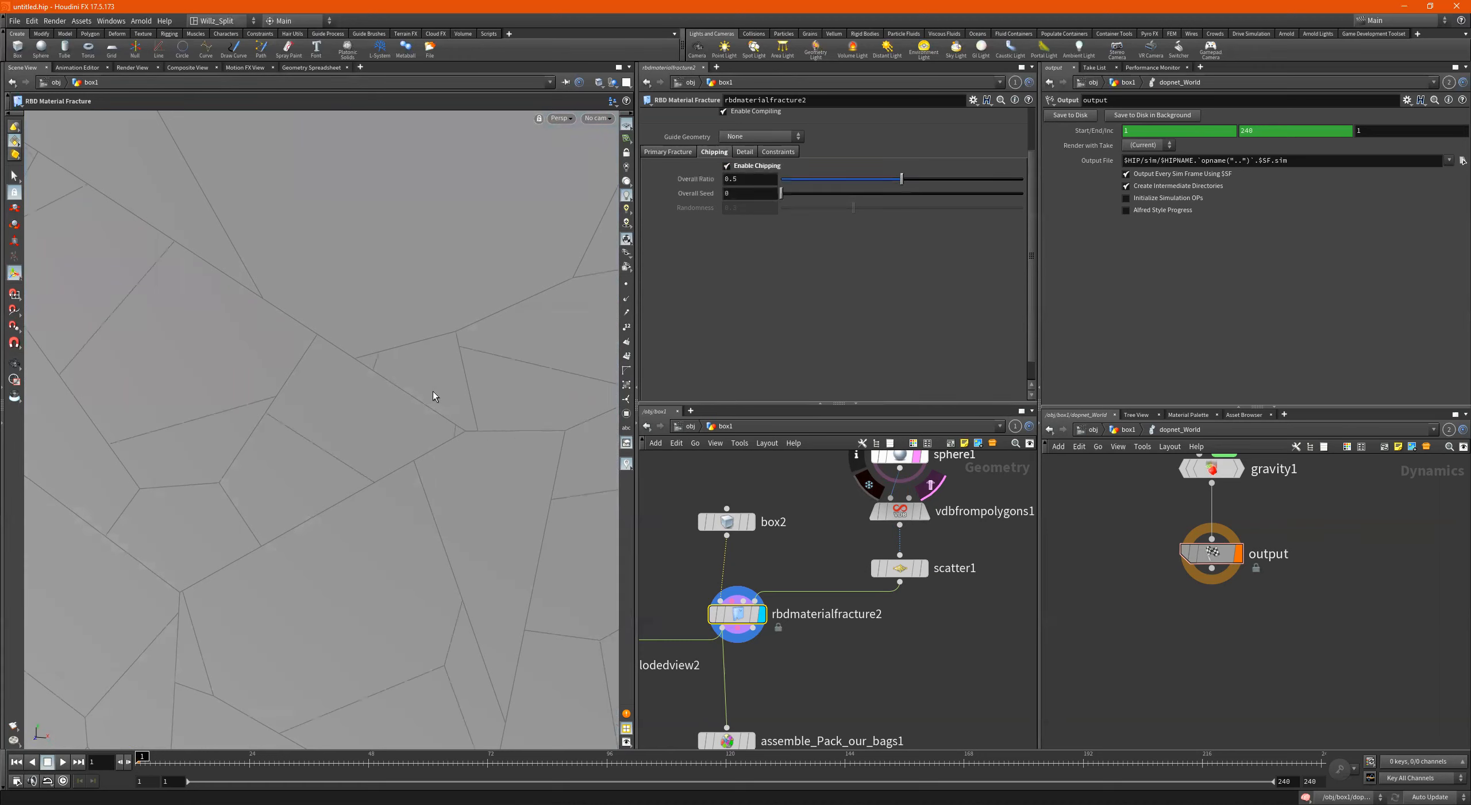
Set the chipping Overall Seed to about 1.84 and the Overall Ratio to 0.795.
{"action": "key", "text": "Escape"}
{"action": "left_click_drag", "start_coordinate": [355, 453], "coordinate": [403, 472]}
{"action": "middle_click_drag", "start_coordinate": [496, 288], "coordinate": [667, 296]}
{"action": "left_click", "coordinate": [802, 194]}
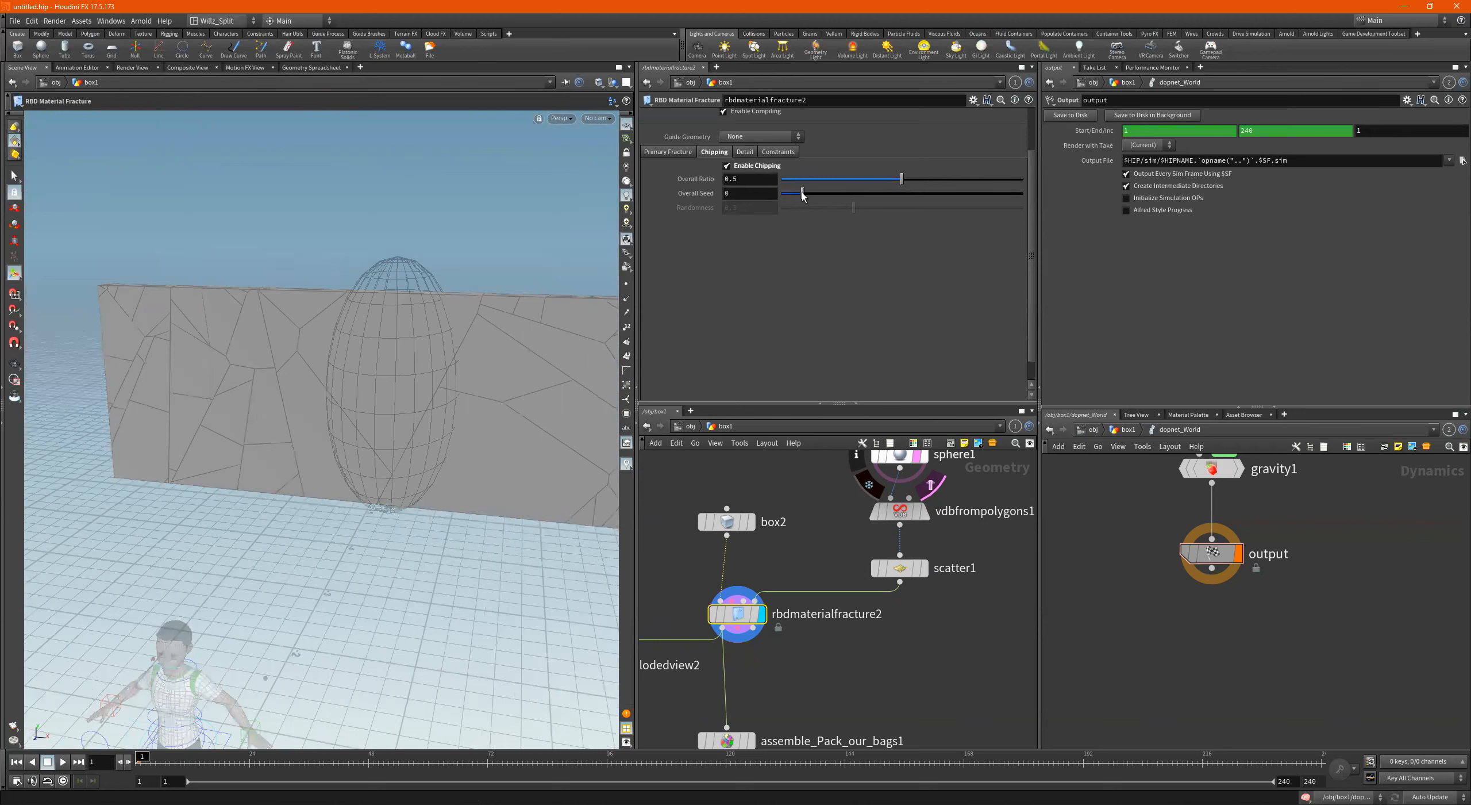
{"action": "mouse_move", "coordinate": [814, 192]}
{"action": "left_mouse_down"}
{"action": "mouse_move", "coordinate": [867, 194]}
{"action": "mouse_move", "coordinate": [819, 204]}
{"action": "left_mouse_up"}
{"action": "left_click_drag", "start_coordinate": [818, 182], "coordinate": [973, 181]}
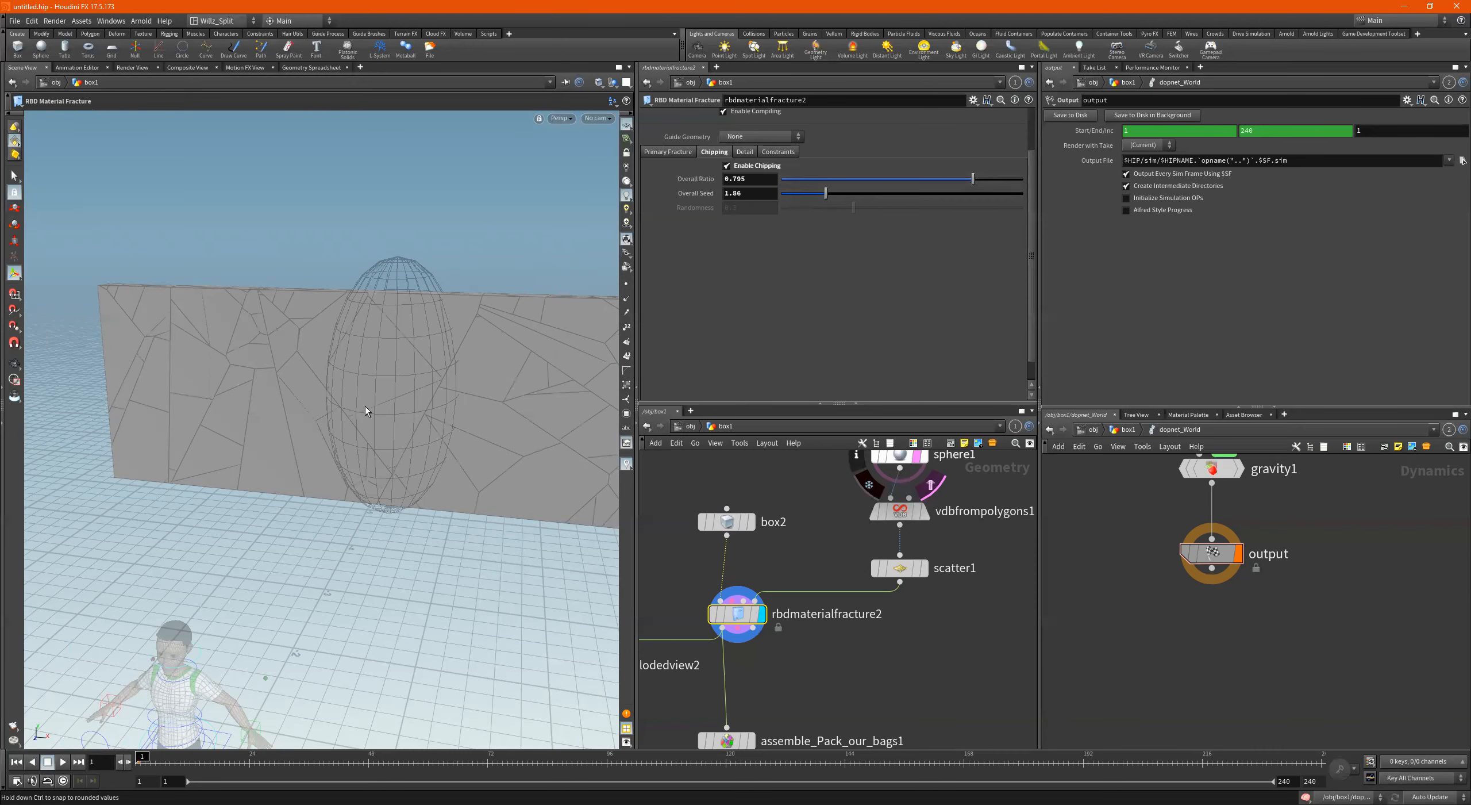
Display the dopnet_World output, play the wall's rigid body simulation, and return to the first frame.
{"action": "middle_click_drag", "start_coordinate": [365, 410], "coordinate": [287, 292], "text": "alt"}
{"action": "left_click", "coordinate": [1207, 553]}
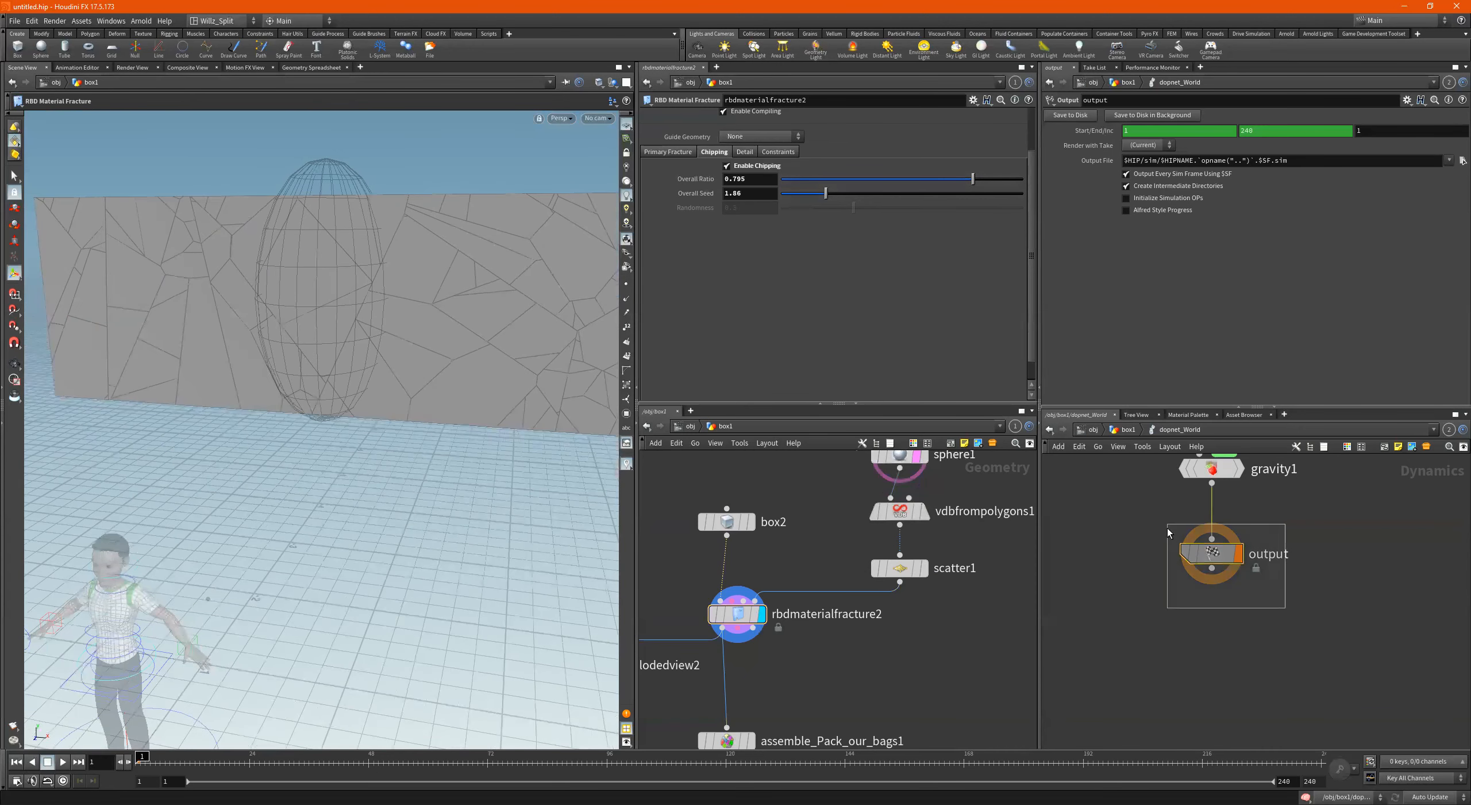
{"action": "left_click_drag", "start_coordinate": [301, 479], "coordinate": [347, 489]}
{"action": "middle_click_drag", "start_coordinate": [347, 488], "coordinate": [342, 471], "text": "alt"}
{"action": "left_click_drag", "start_coordinate": [341, 471], "coordinate": [336, 463], "text": "alt"}
{"action": "left_click", "coordinate": [63, 762]}
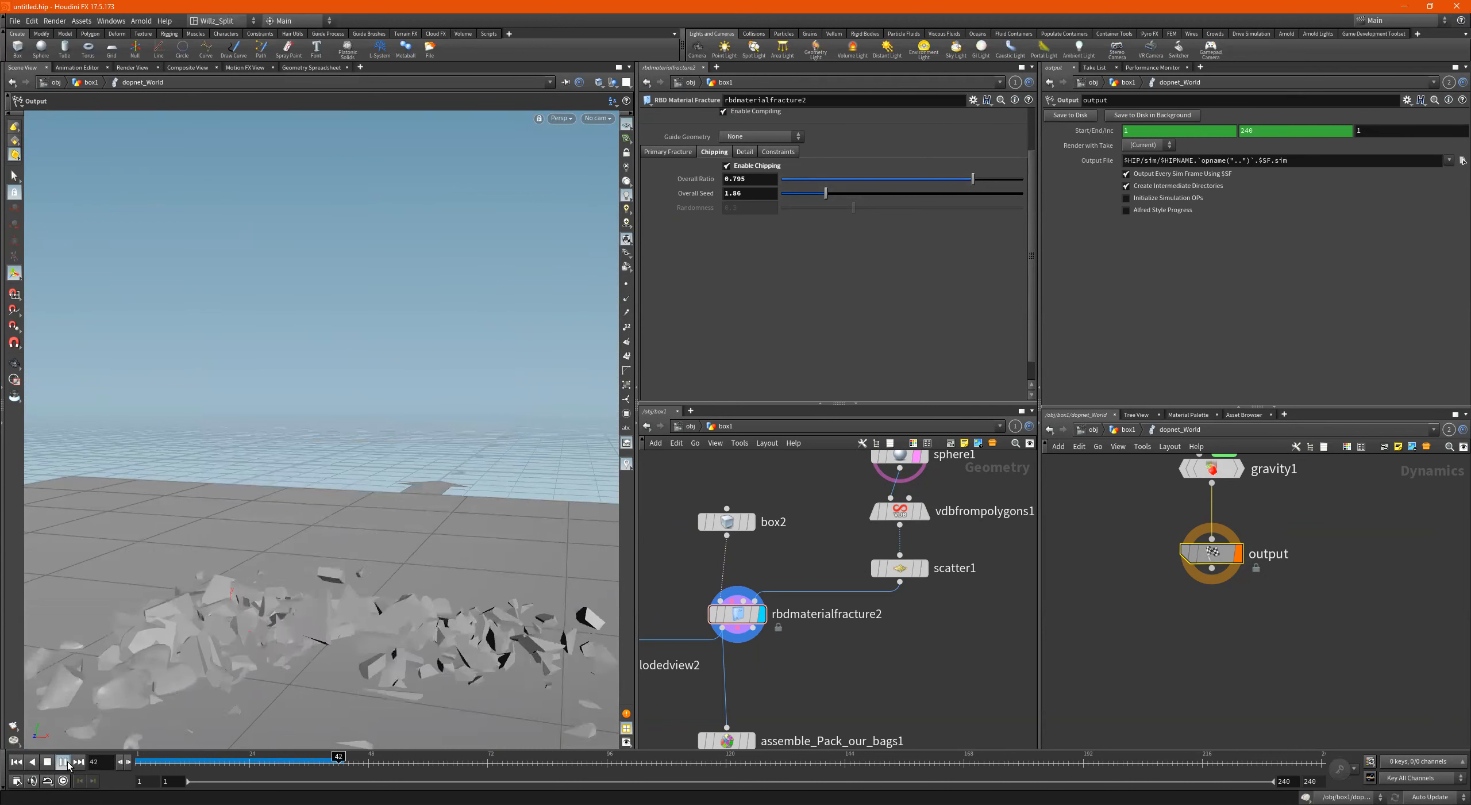
{"action": "left_click", "coordinate": [63, 763]}
{"action": "left_click", "coordinate": [16, 762]}
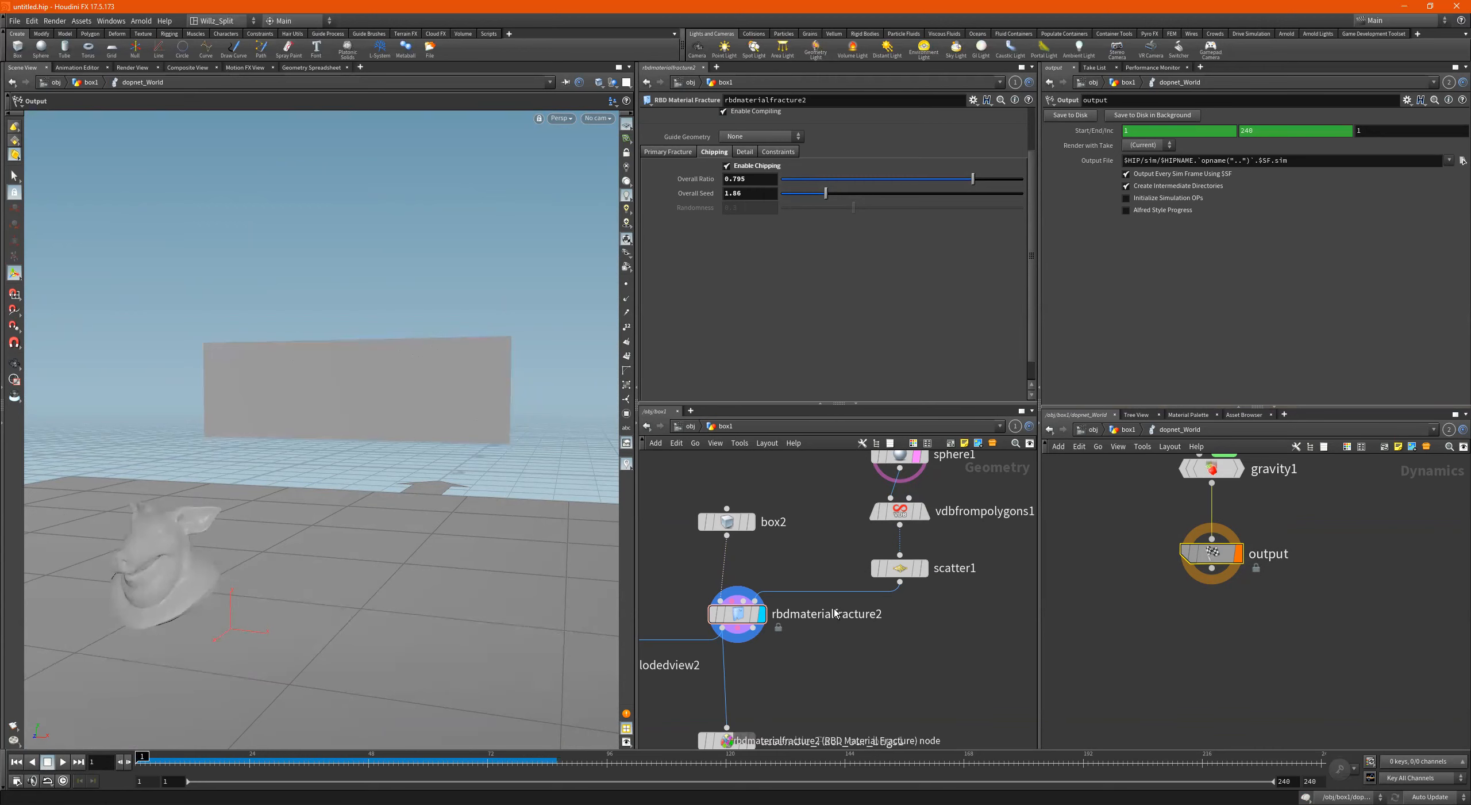
Display explodedview2 in the box1 network to view the chipped wall pieces separated.
{"action": "middle_click_drag", "start_coordinate": [727, 564], "coordinate": [948, 578]}
{"action": "left_click", "coordinate": [784, 619]}
{"action": "left_click", "coordinate": [795, 664]}
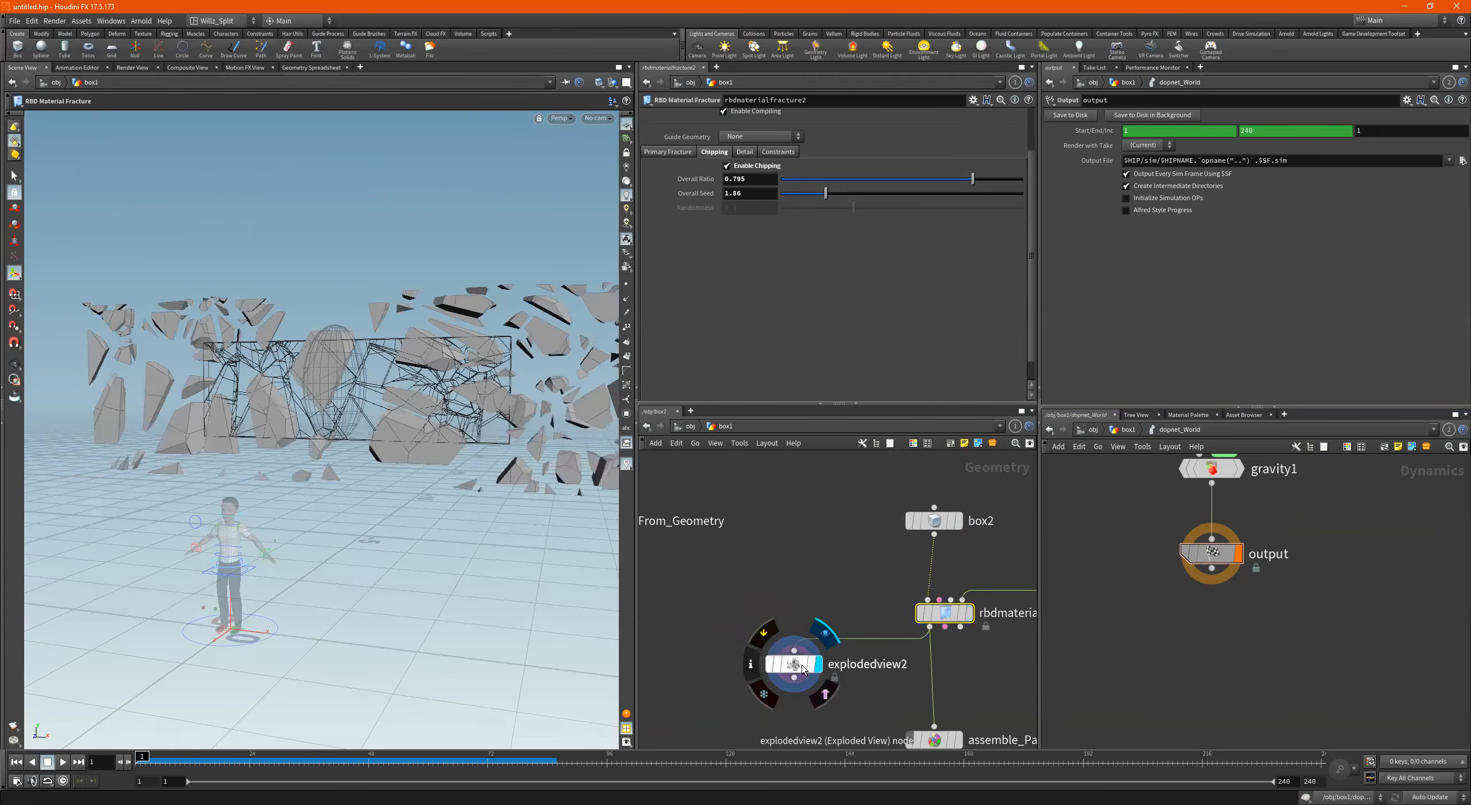
{"action": "scroll", "coordinate": [487, 351], "scroll_direction": "up", "scroll_amount": 5}
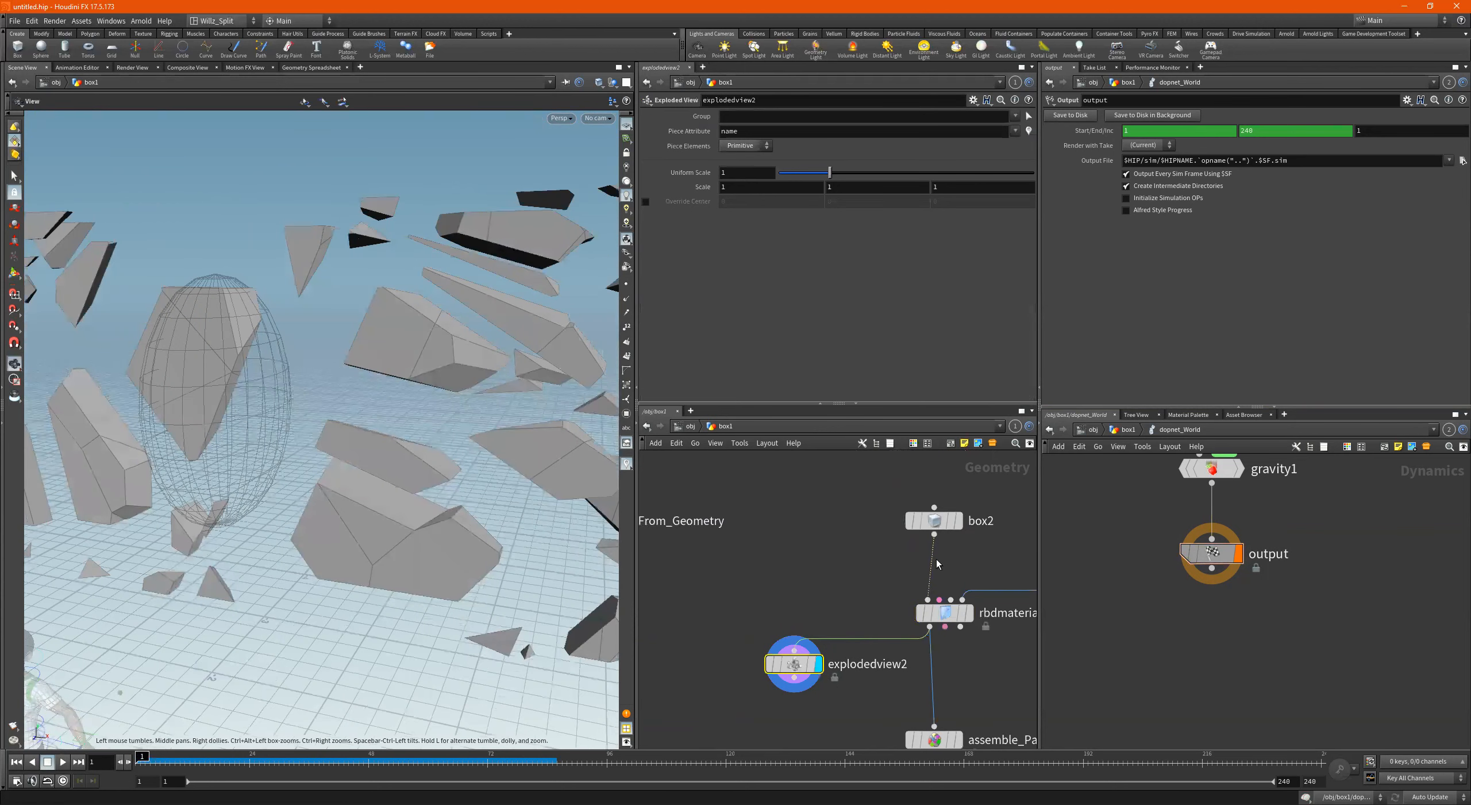
Enable Edge Detail in the Detail settings of rbdmaterialfracture2.
{"action": "left_click", "coordinate": [949, 613]}
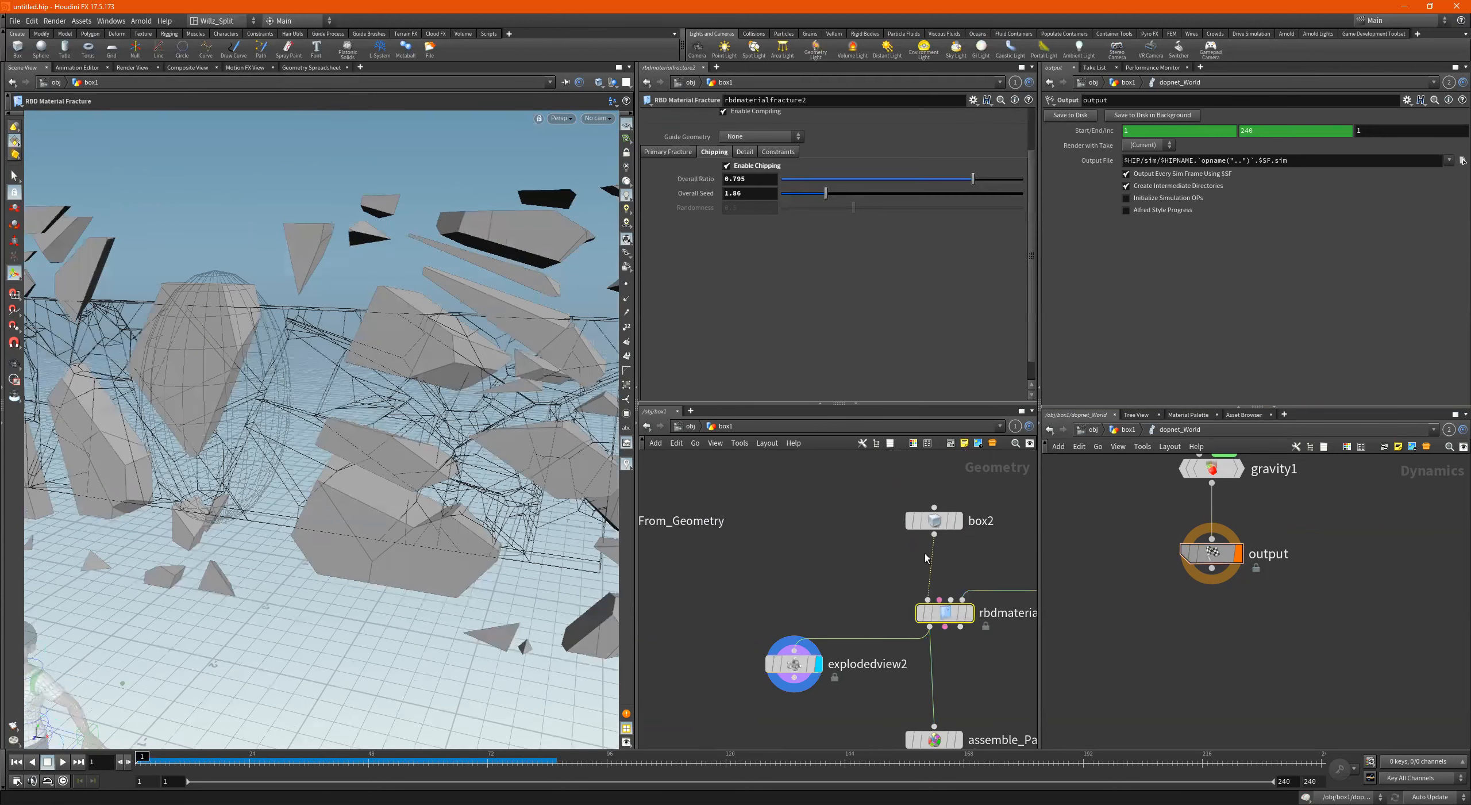
{"action": "left_click", "coordinate": [746, 152]}
{"action": "mouse_move", "coordinate": [376, 319]}
{"action": "left_mouse_down", "text": "alt"}
{"action": "mouse_move", "coordinate": [361, 348]}
{"action": "mouse_move", "coordinate": [397, 322]}
{"action": "left_mouse_up", "text": "alt"}
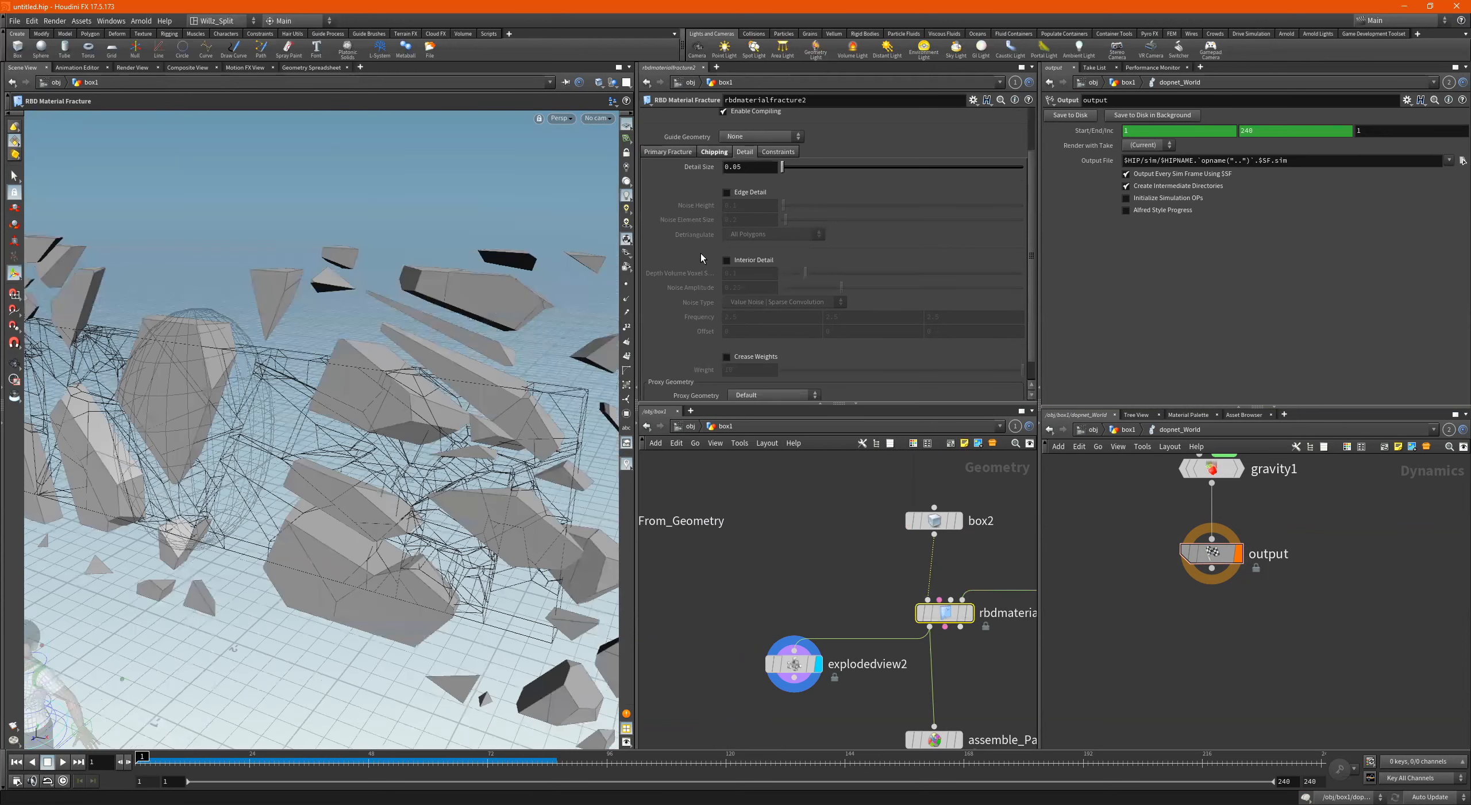
{"action": "left_click", "coordinate": [744, 197]}
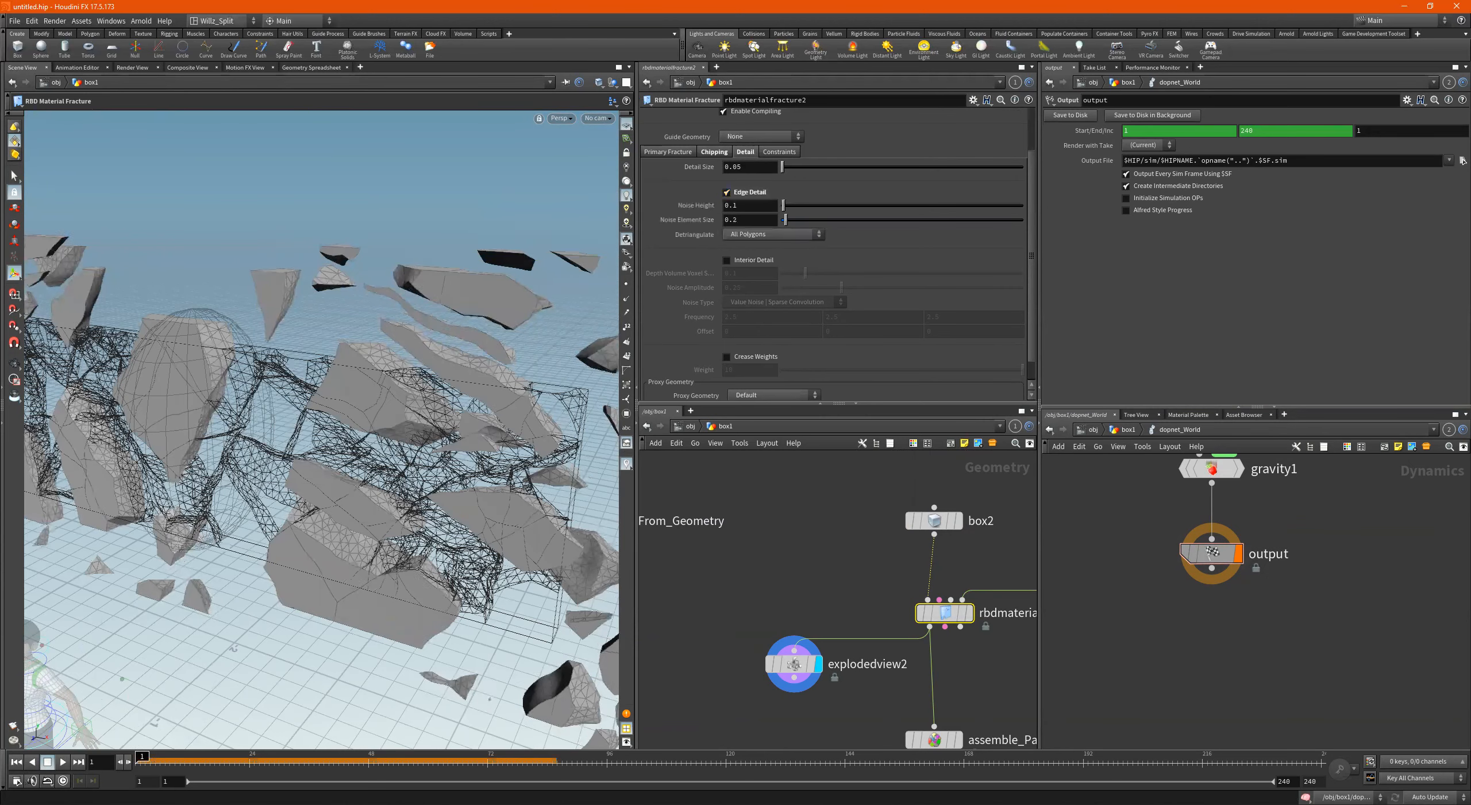
{"action": "key", "text": "alt"}
{"action": "left_click_drag", "start_coordinate": [321, 360], "coordinate": [411, 363], "text": "alt"}
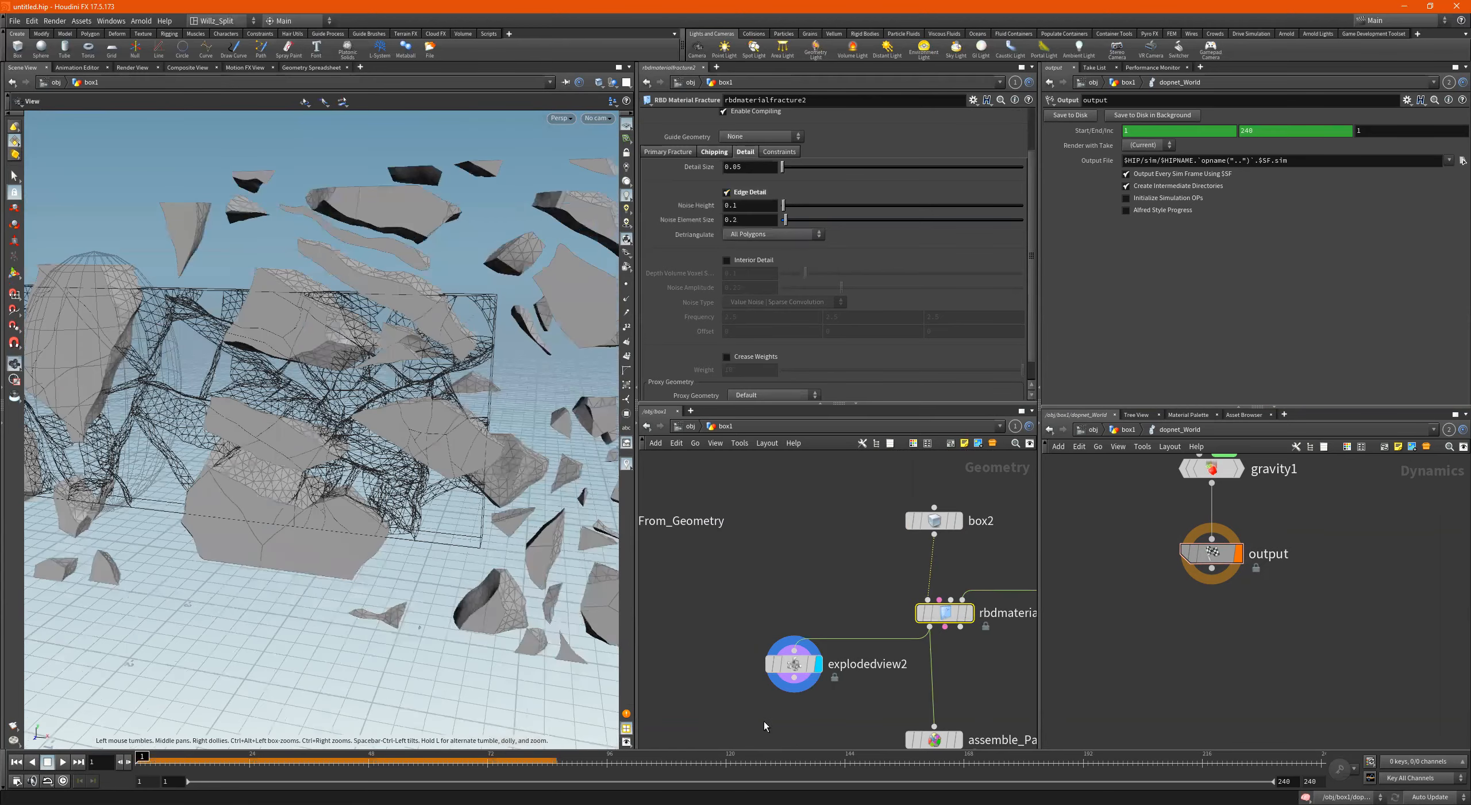
Examine the noisy edges of the exploded wall pieces with explodedview2 and rbdmaterialfracture2 selected in turn.
{"action": "left_click_drag", "start_coordinate": [467, 428], "coordinate": [391, 391], "text": "alt"}
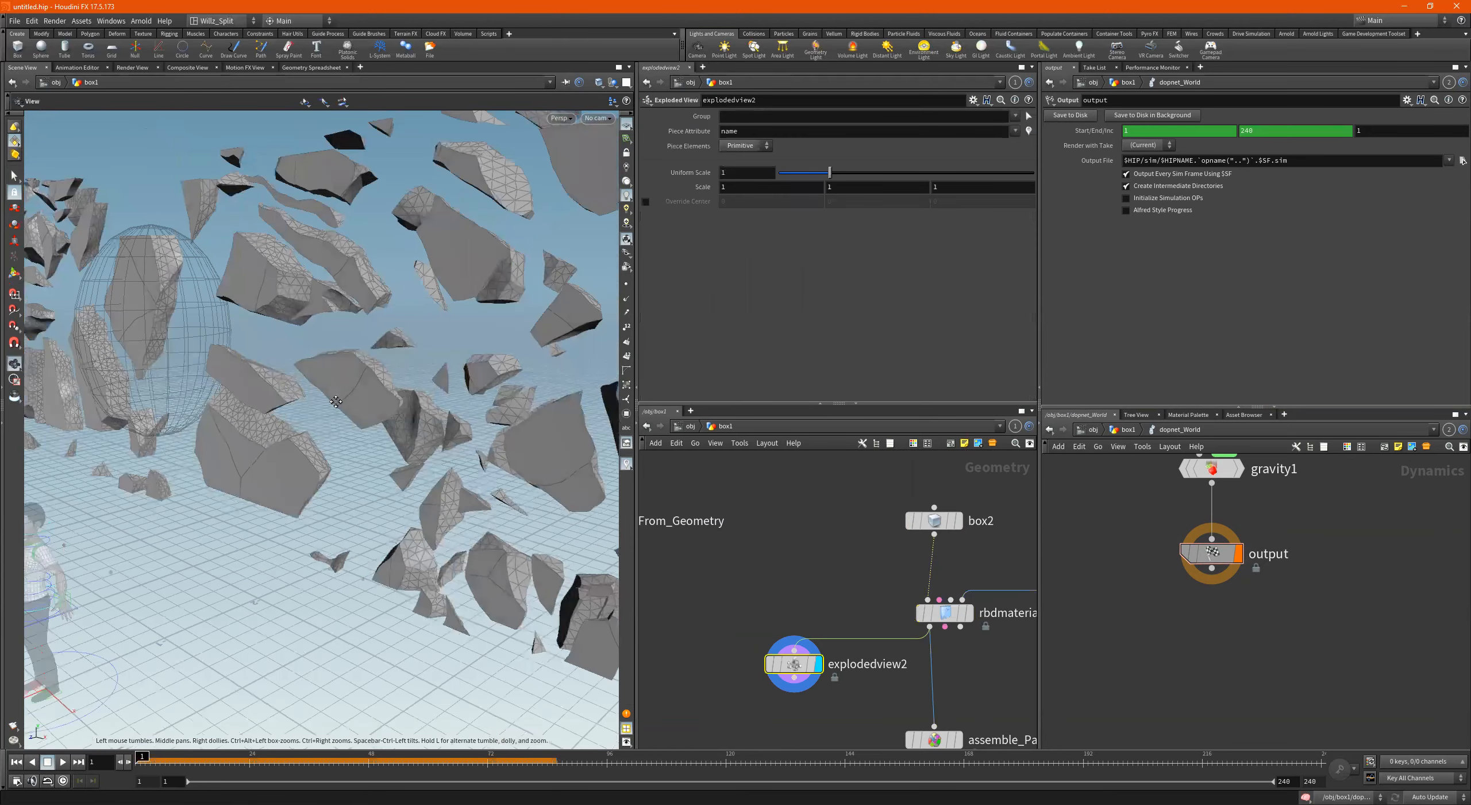
{"action": "left_click_drag", "start_coordinate": [442, 447], "coordinate": [486, 446], "text": "alt"}
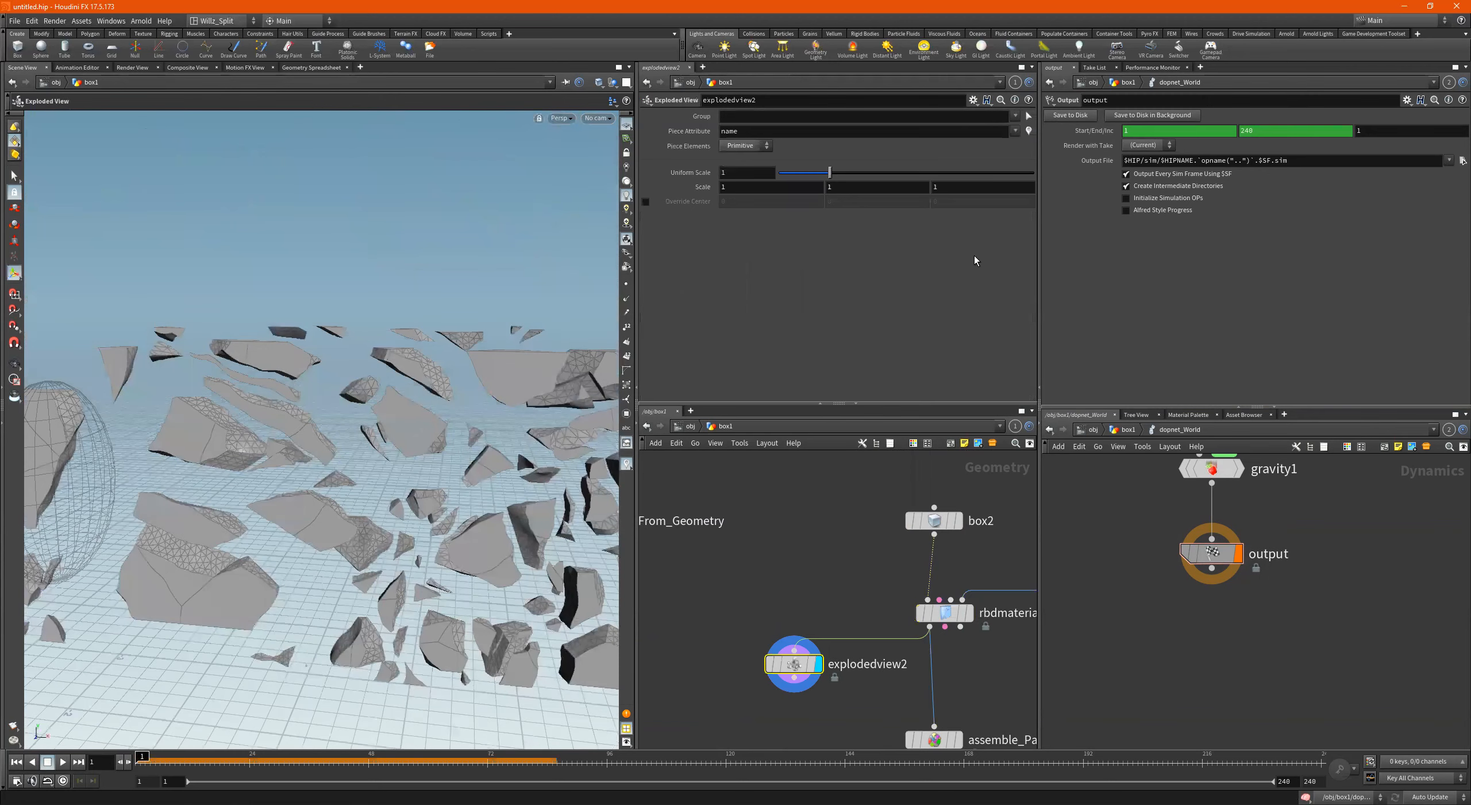
{"action": "left_click", "coordinate": [964, 611]}
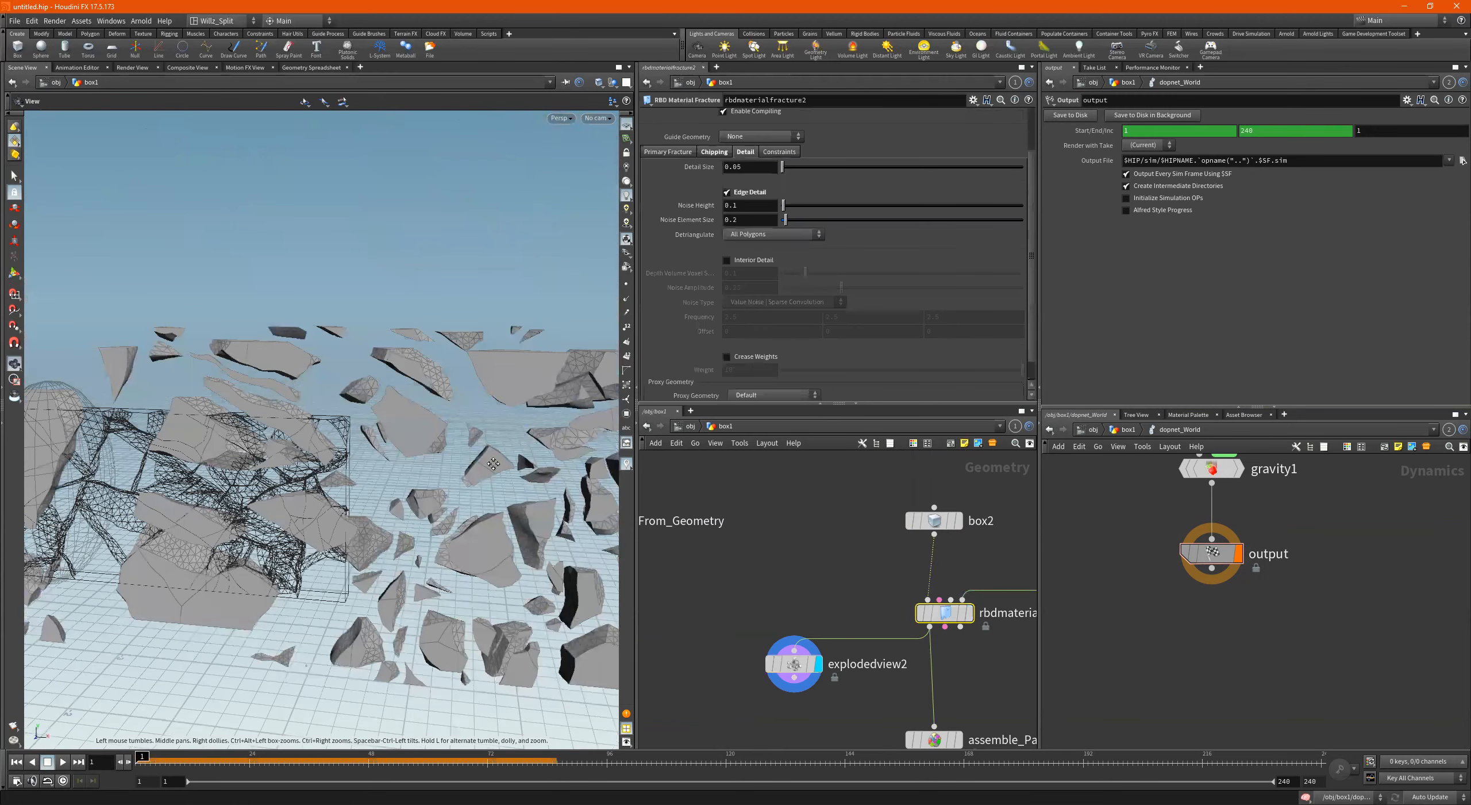
{"action": "middle_click_drag", "start_coordinate": [494, 460], "coordinate": [331, 462], "text": "alt"}
{"action": "left_click_drag", "start_coordinate": [363, 442], "coordinate": [378, 493], "text": "alt"}
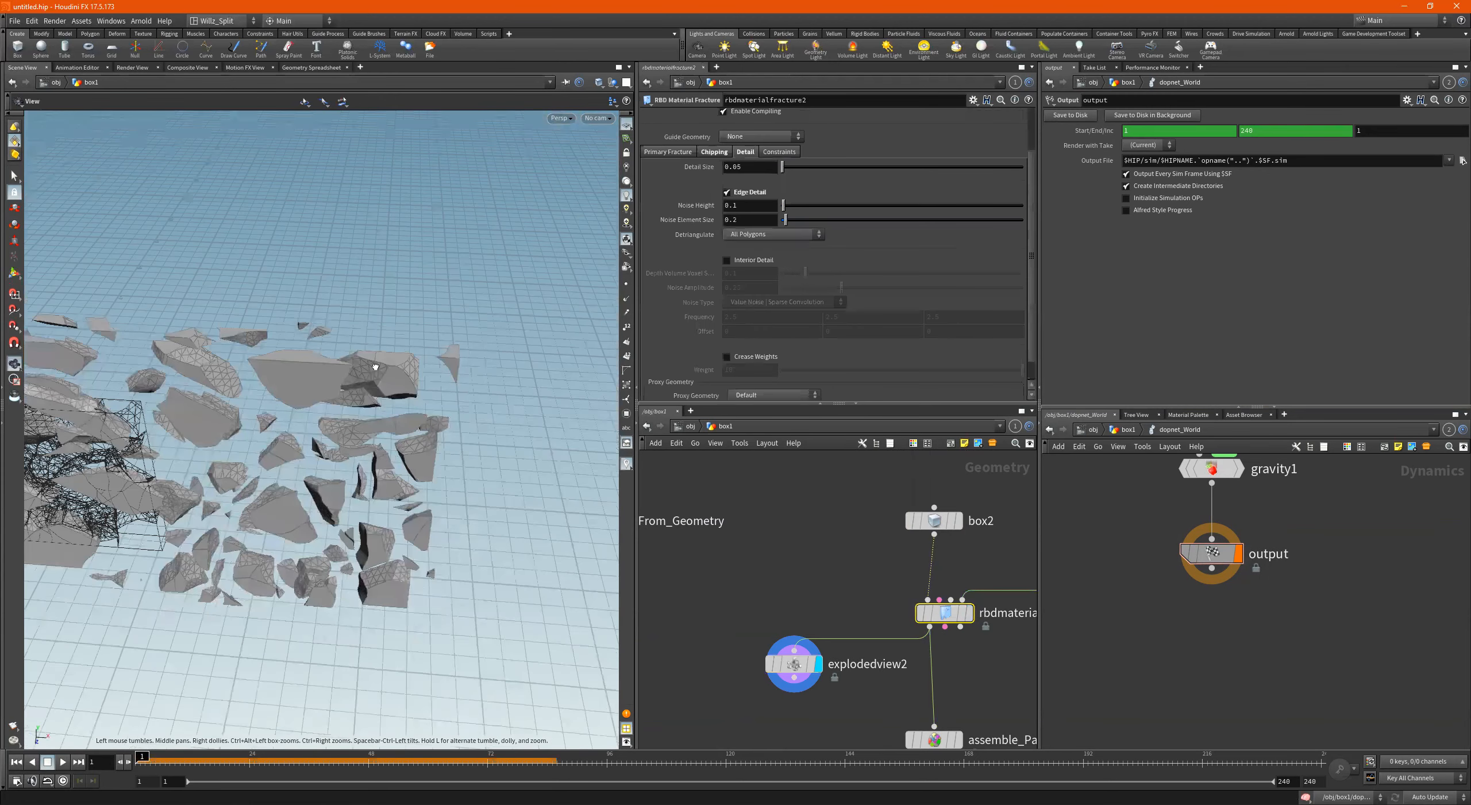
{"action": "scroll", "coordinate": [396, 408], "scroll_direction": "up", "scroll_amount": 3}
{"action": "scroll", "coordinate": [426, 441], "scroll_direction": "up", "scroll_amount": 3}
{"action": "left_click_drag", "start_coordinate": [426, 440], "coordinate": [410, 579], "text": "alt"}
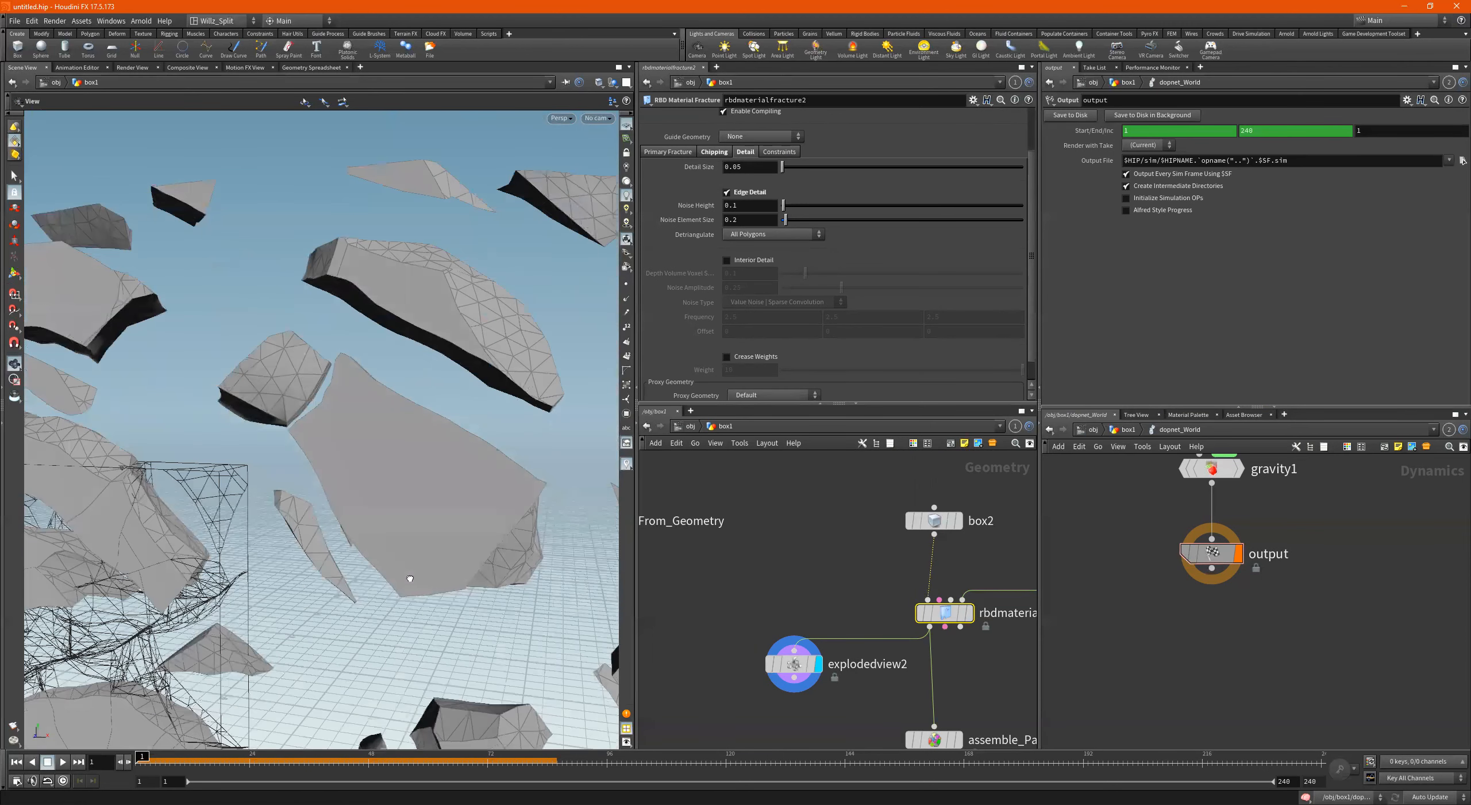
Switch Edge Detail off to compare the straight-cut pieces, and undo that change.
{"action": "key", "text": "Return"}
{"action": "left_click", "coordinate": [727, 193]}
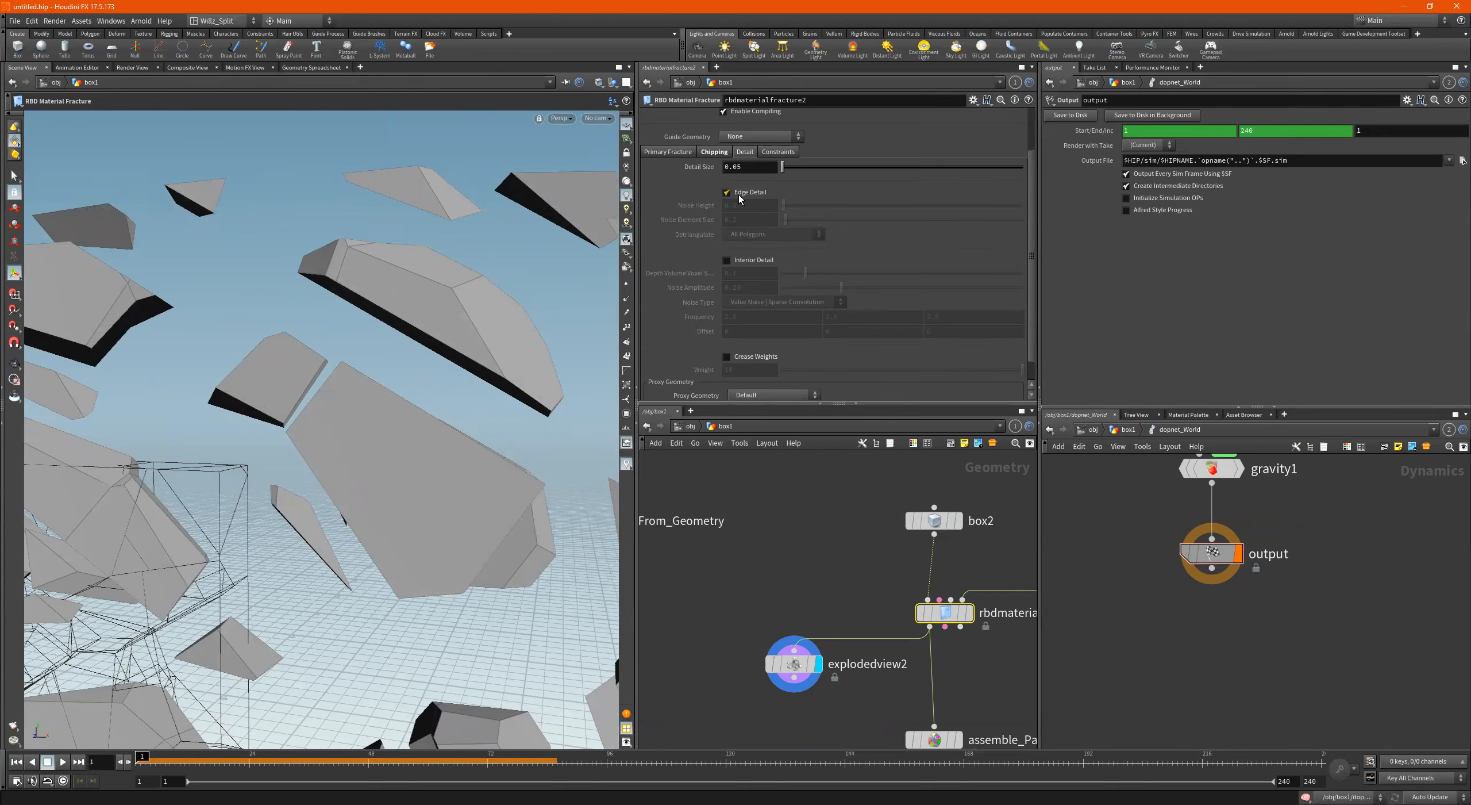
{"action": "key", "text": "ctrl+z"}
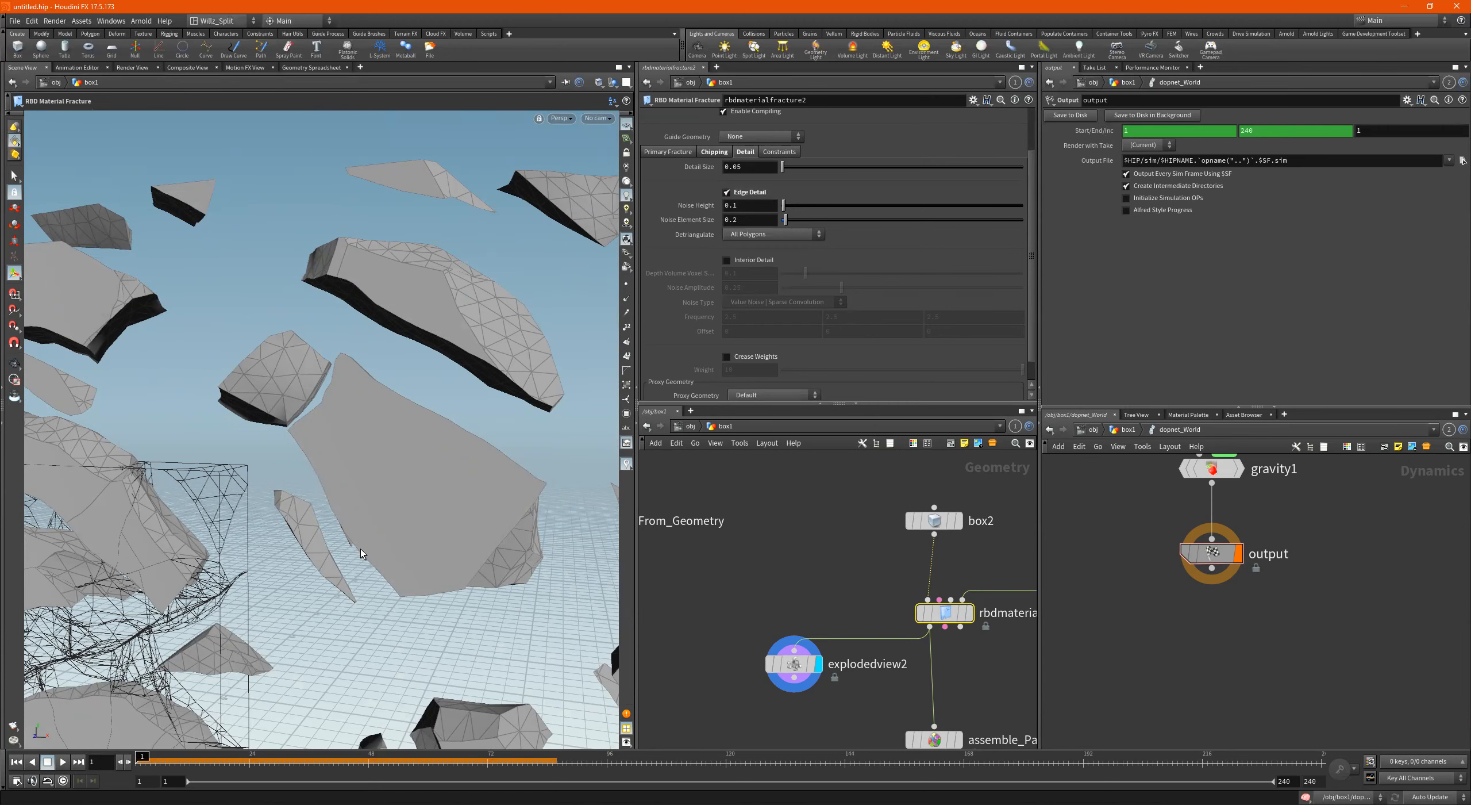
Inspect the jagged outlines and side faces of the exploded pieces around the wireframe sphere from several angles.
{"action": "key", "text": "Escape"}
{"action": "left_click_drag", "start_coordinate": [412, 397], "coordinate": [458, 353]}
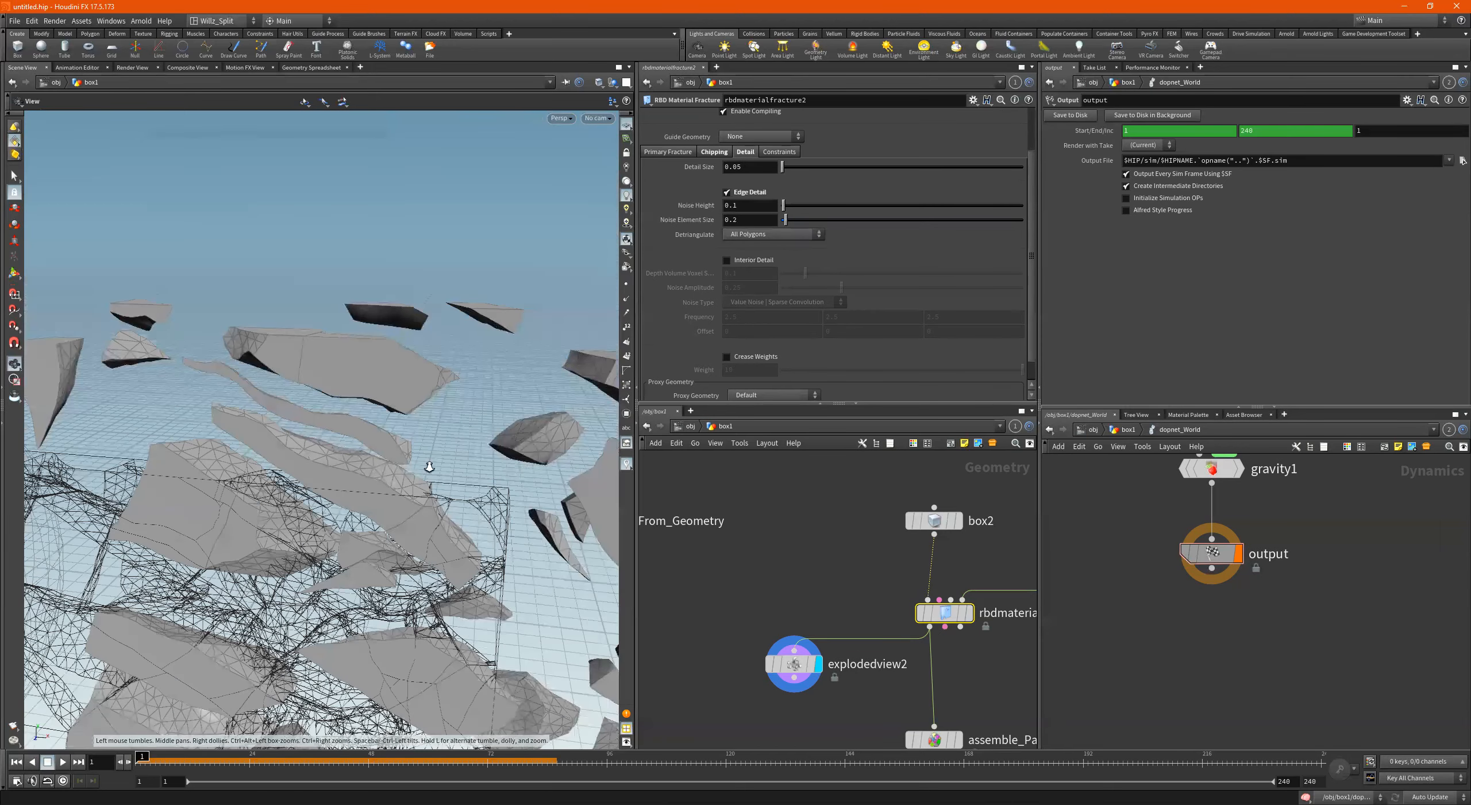
{"action": "scroll", "coordinate": [447, 438], "scroll_direction": "up", "scroll_amount": 3}
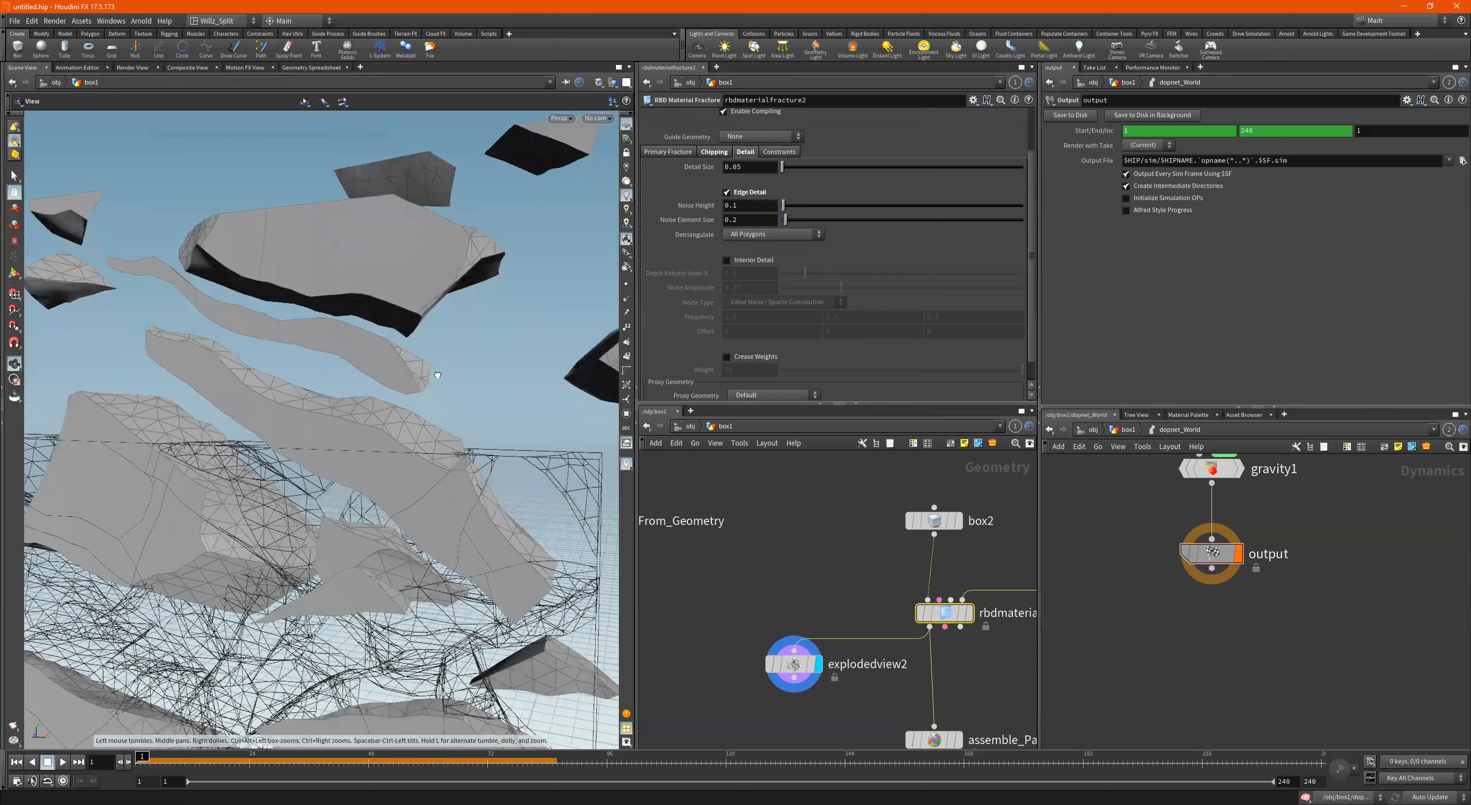
{"action": "scroll", "coordinate": [438, 375], "scroll_direction": "down", "scroll_amount": 3}
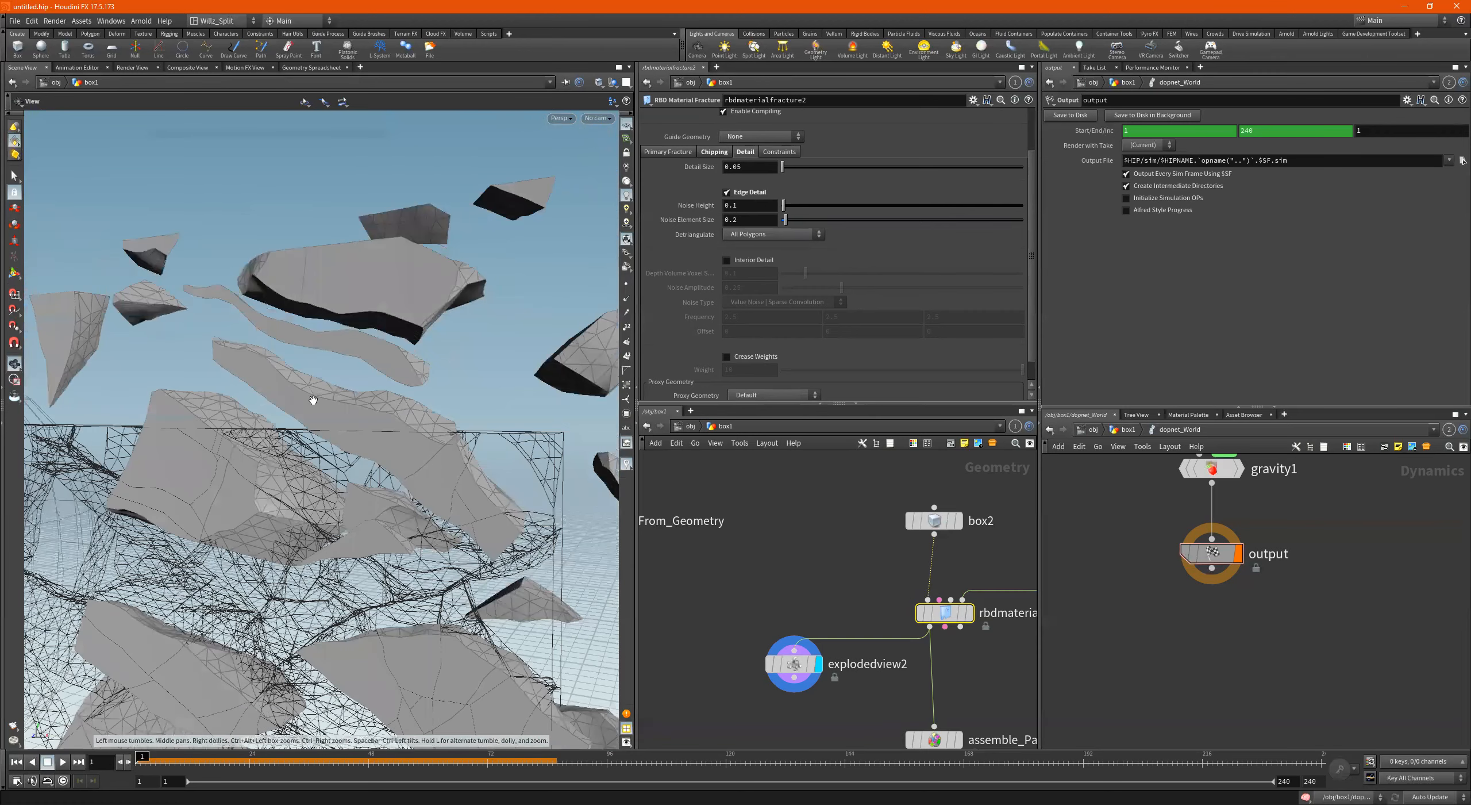
{"action": "middle_click_drag", "start_coordinate": [314, 400], "coordinate": [475, 456]}
{"action": "middle_click_drag", "start_coordinate": [232, 432], "coordinate": [368, 512]}
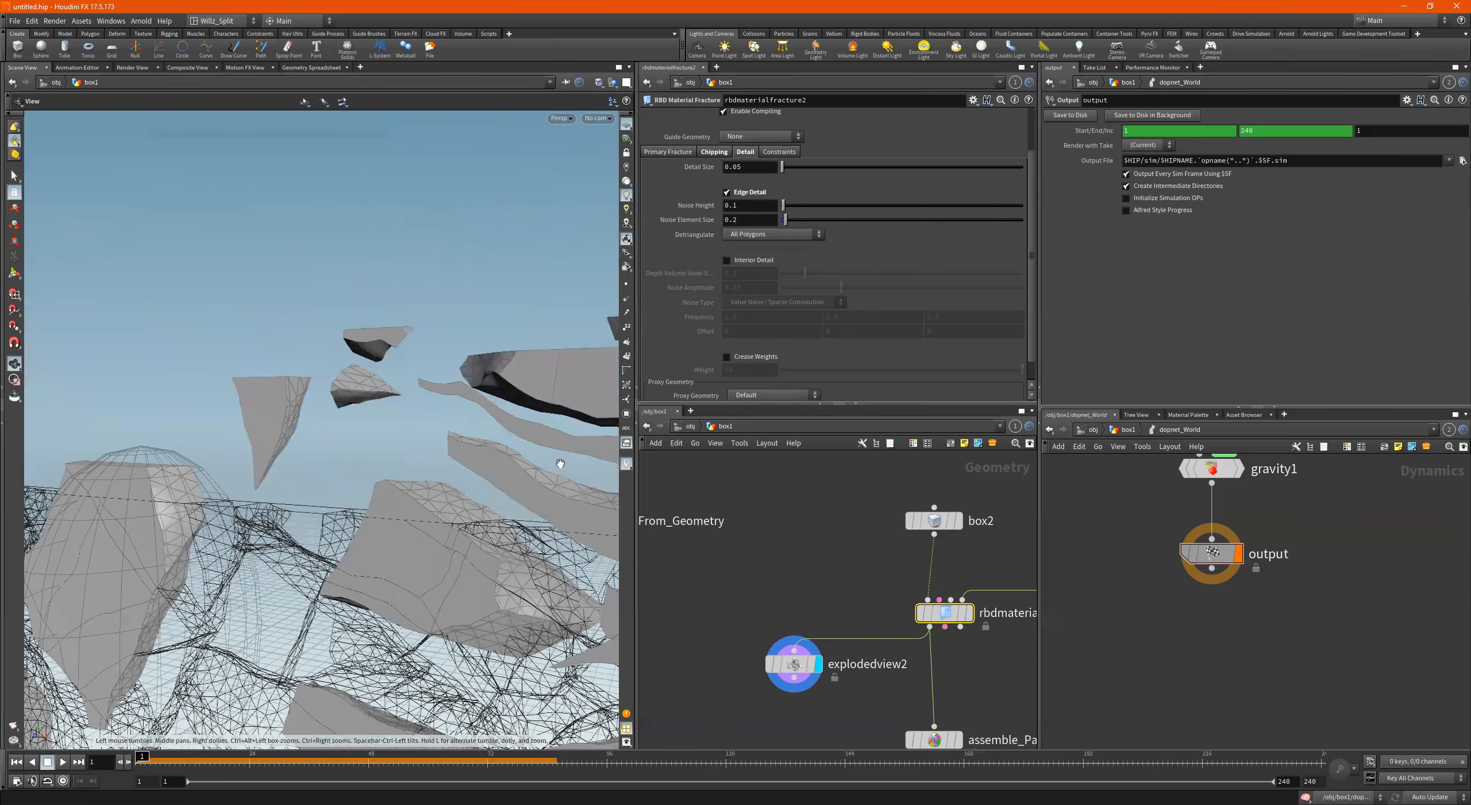
{"action": "right_click_drag", "start_coordinate": [560, 464], "coordinate": [470, 512]}
{"action": "left_click_drag", "start_coordinate": [470, 512], "coordinate": [445, 446]}
{"action": "right_click_drag", "start_coordinate": [348, 423], "coordinate": [401, 424]}
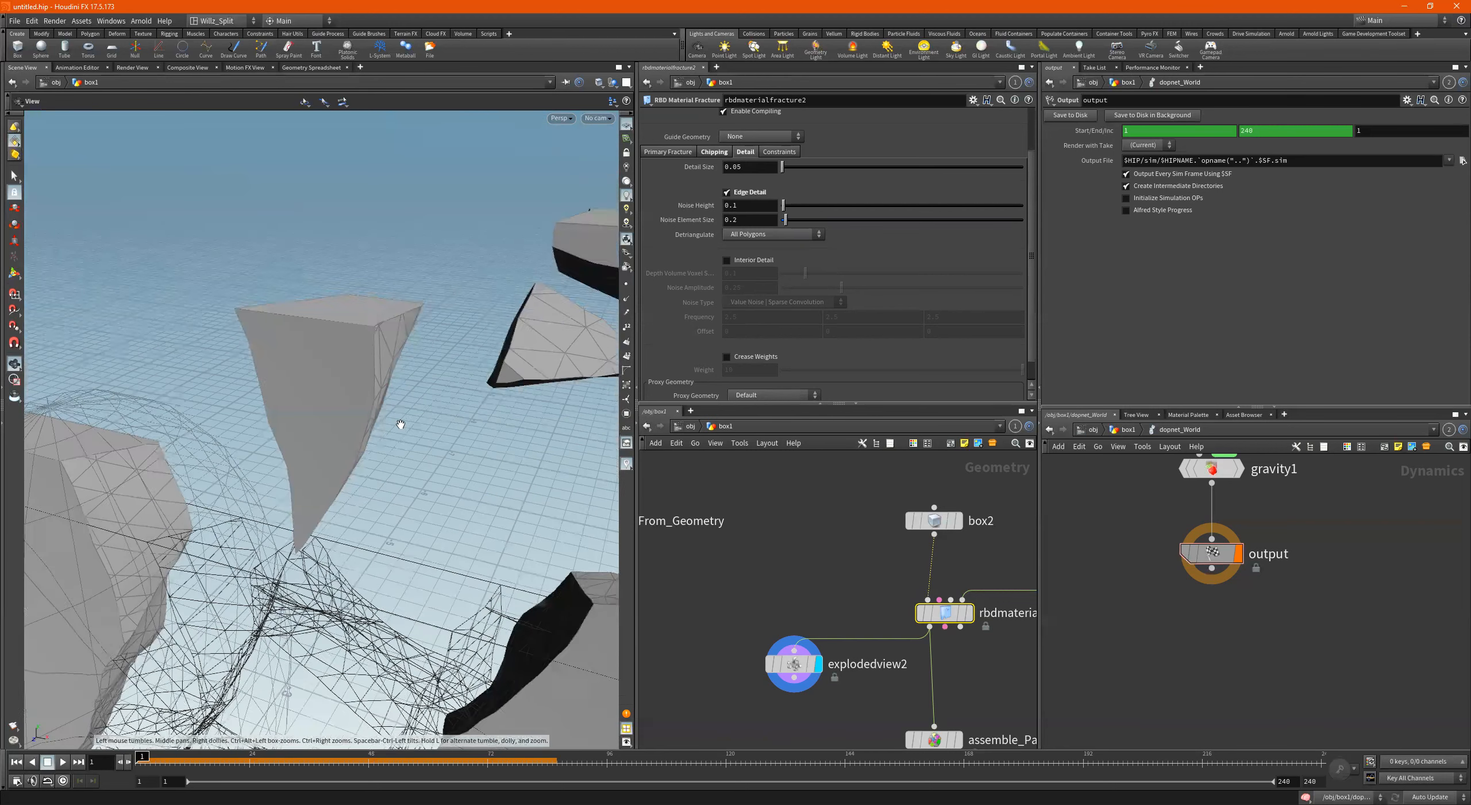
{"action": "left_click_drag", "start_coordinate": [400, 237], "coordinate": [420, 88]}
{"action": "left_click_drag", "start_coordinate": [252, 182], "coordinate": [461, 280]}
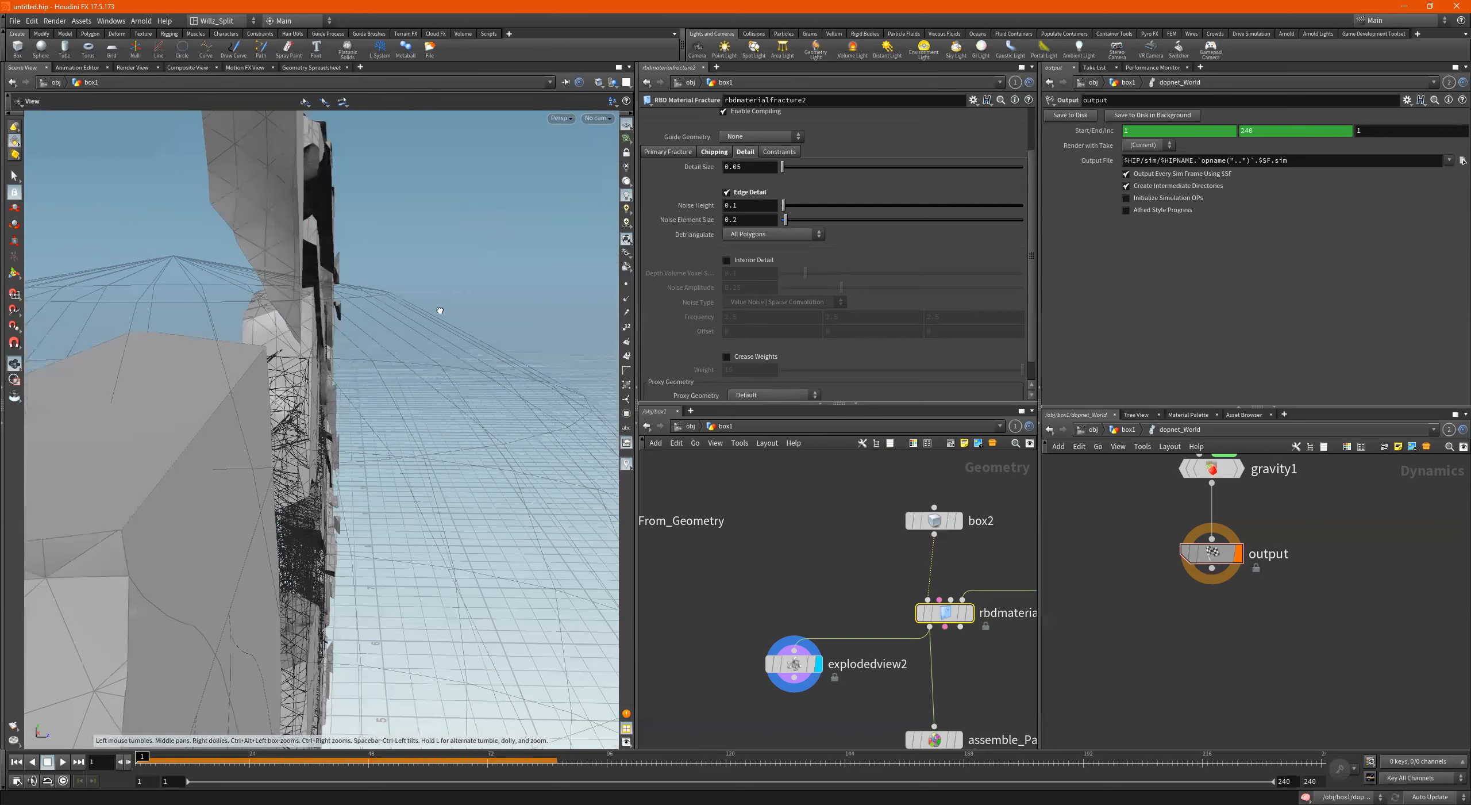
Compare the shards beside the sphere with Edge Detail switched off and on again.
{"action": "left_click_drag", "start_coordinate": [213, 313], "coordinate": [210, 263]}
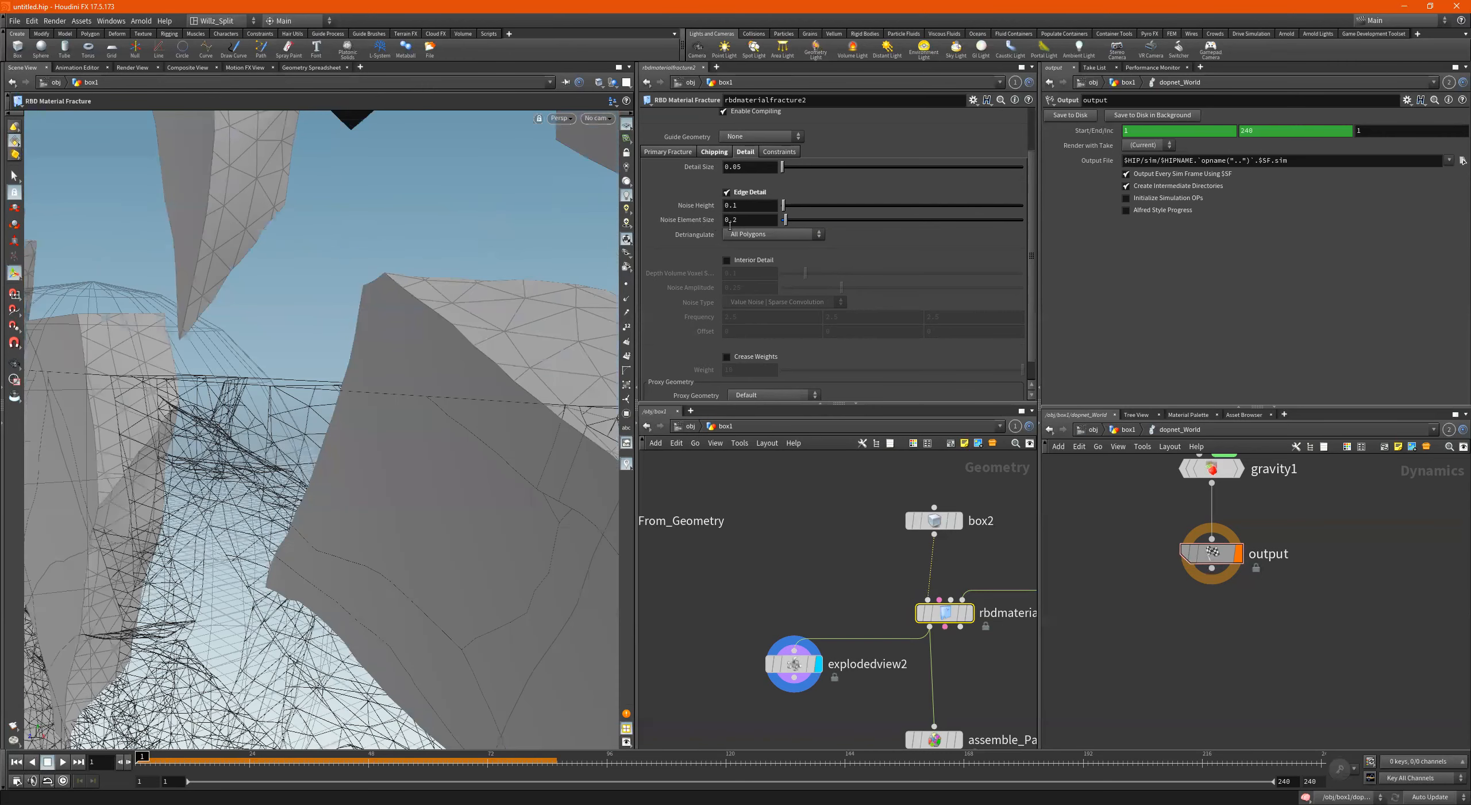
{"action": "left_click", "coordinate": [730, 192]}
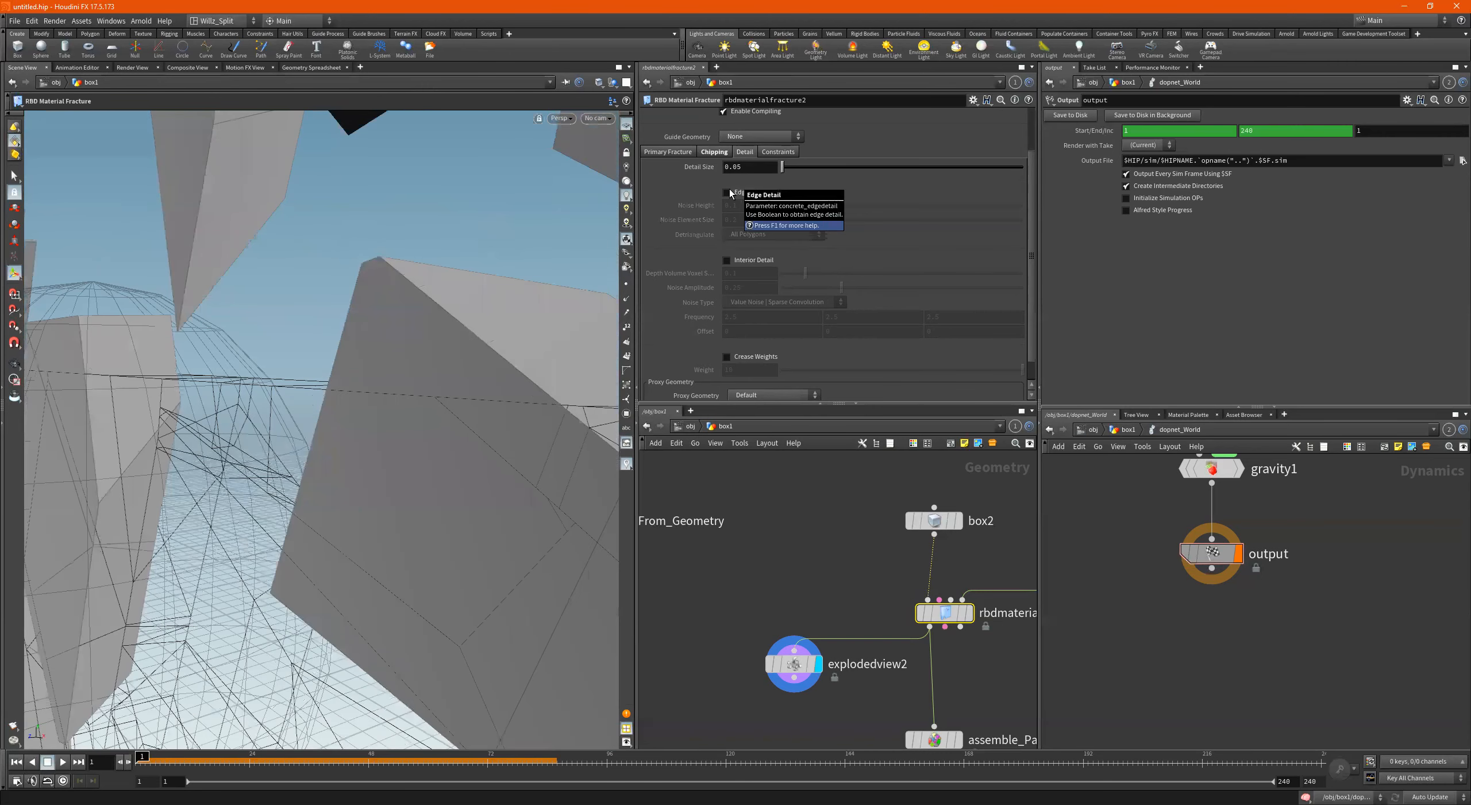
{"action": "left_click", "coordinate": [728, 191]}
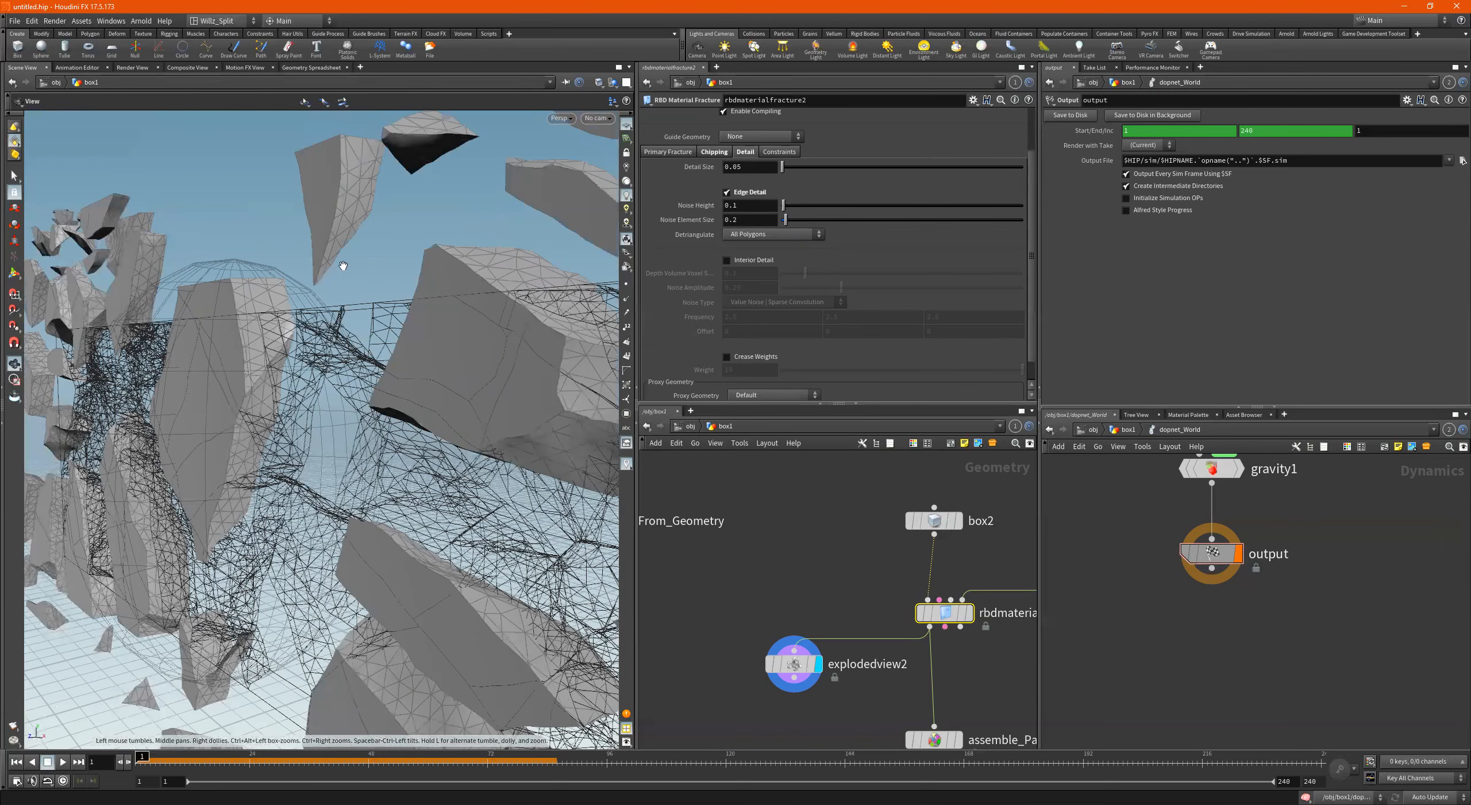
Try a coarse Detail Size of 1.88 for the fracture edges and undo the change.
{"action": "left_click_drag", "start_coordinate": [343, 266], "coordinate": [425, 315]}
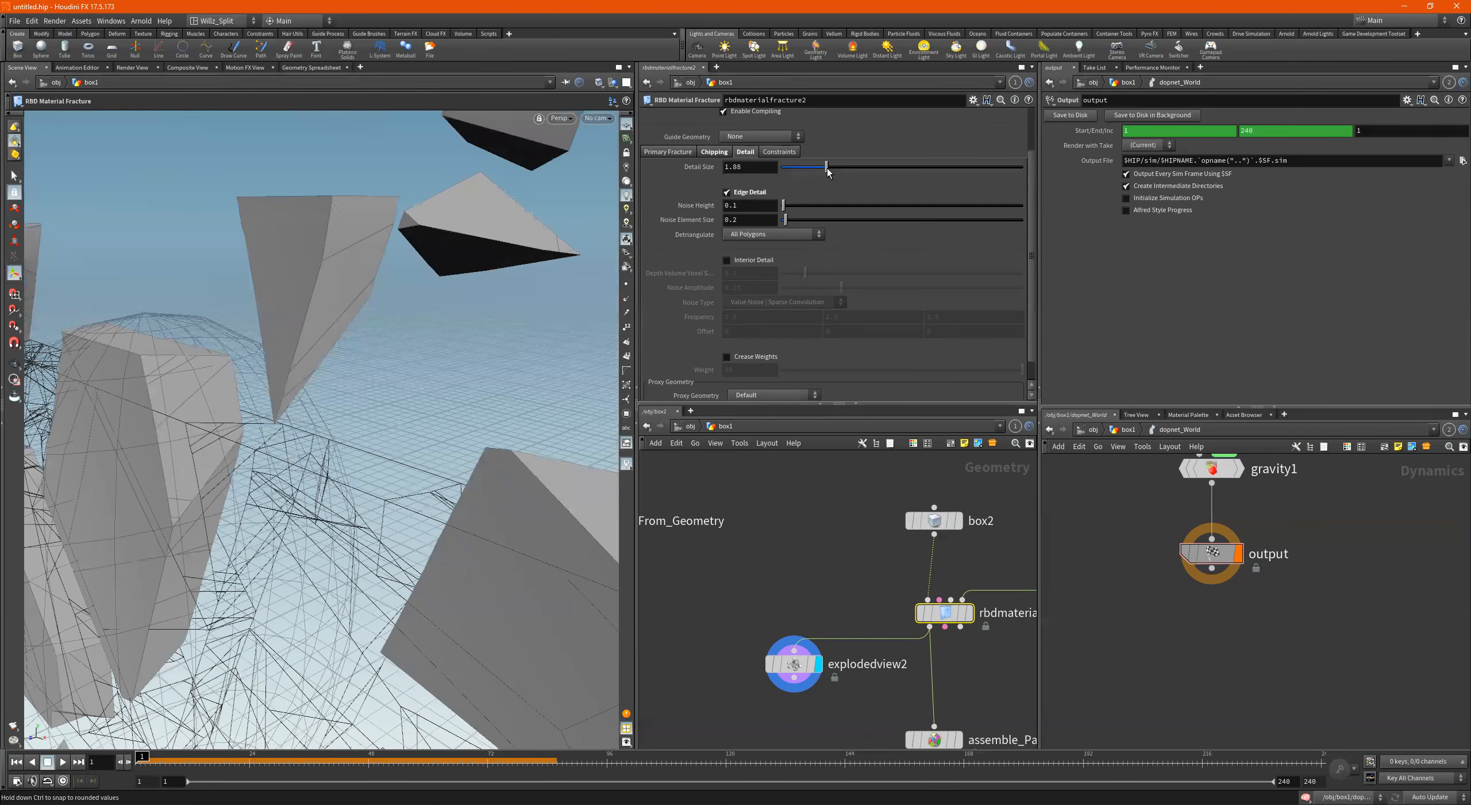
{"action": "key", "text": "ctrl+z"}
{"action": "key", "text": "ctrl+z"}
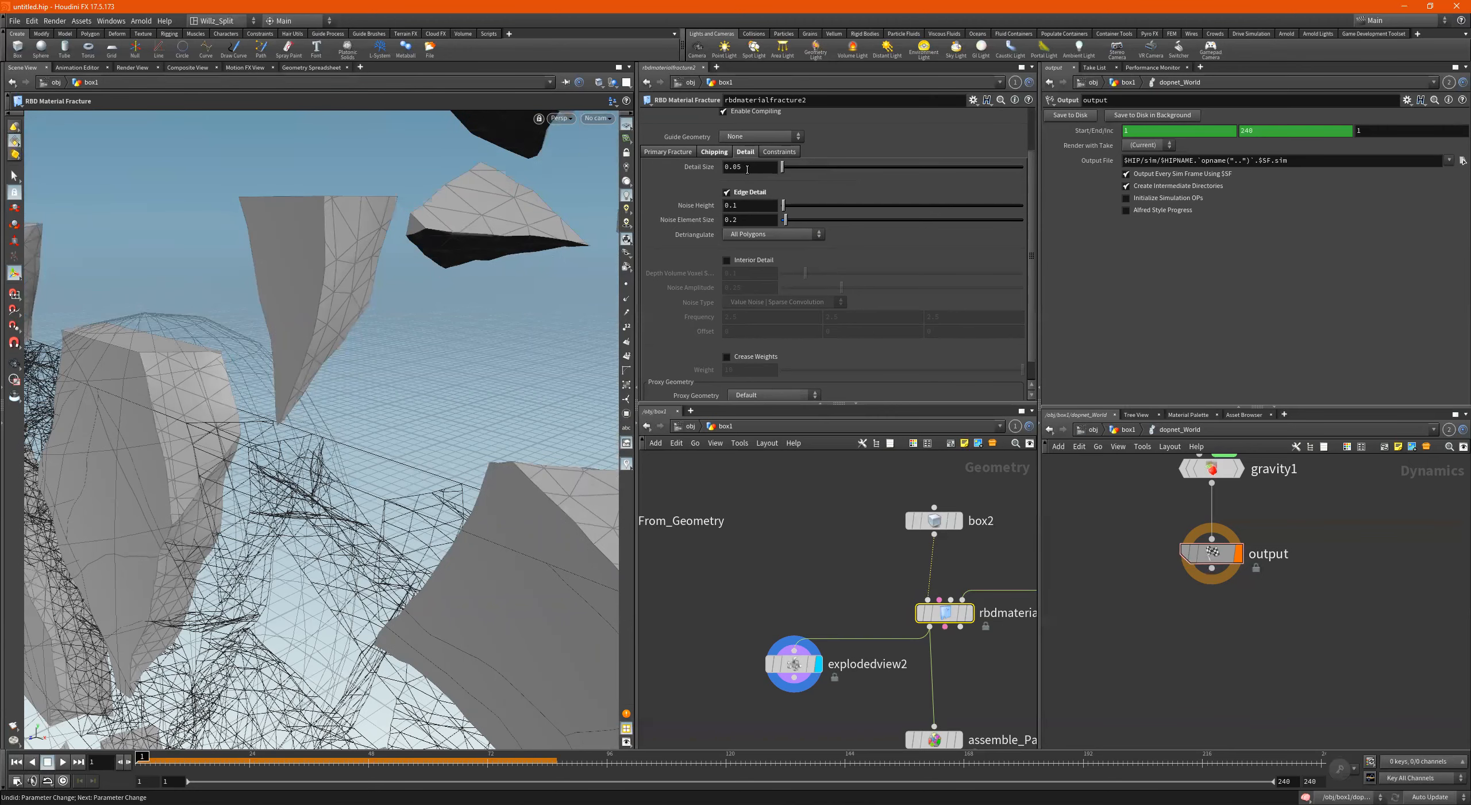
Set the Detail Size to 0.025 and inspect the finer edges on the exploded shards.
{"action": "left_click", "coordinate": [750, 168]}
{"action": "key", "text": "Return"}
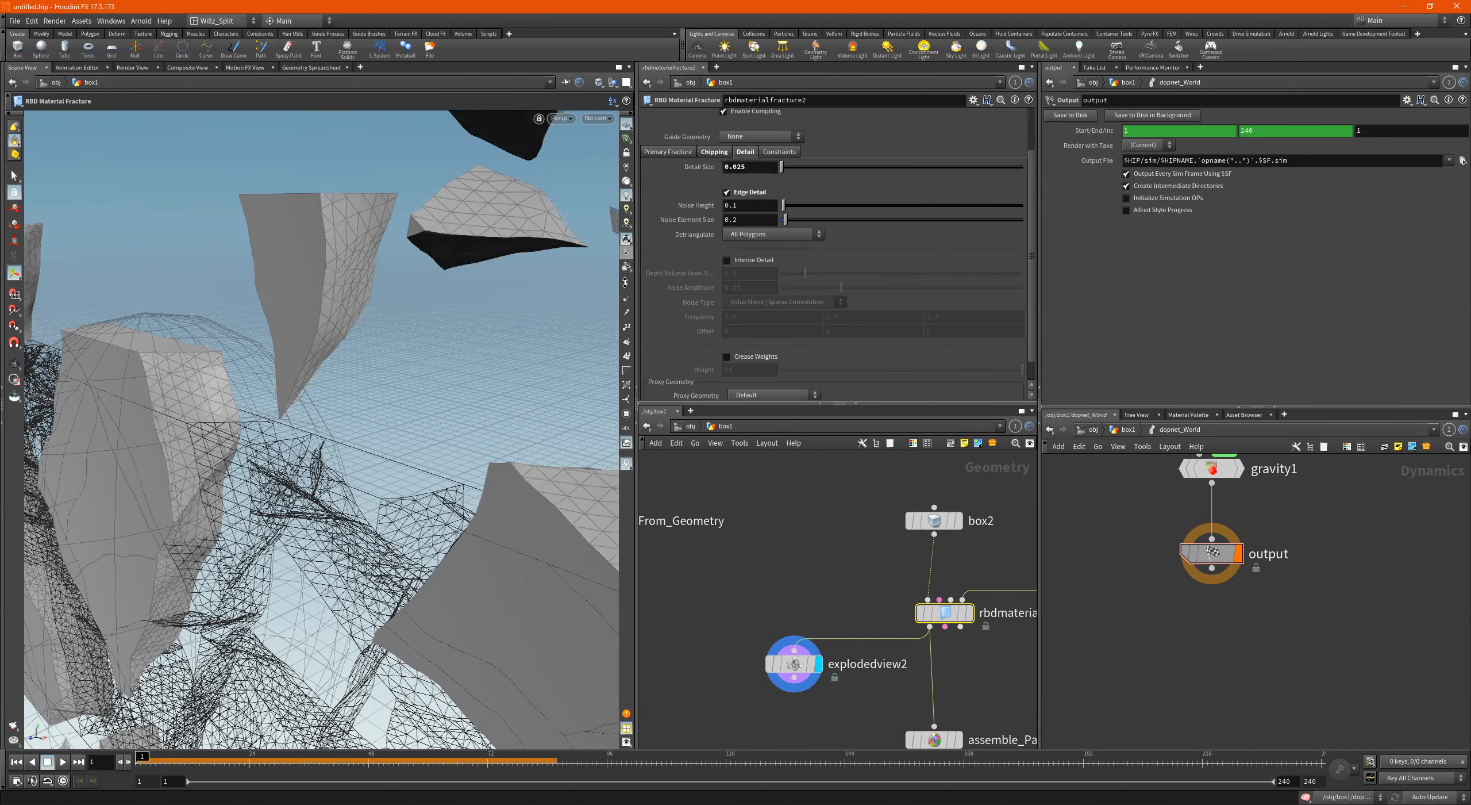
{"action": "left_click_drag", "start_coordinate": [393, 277], "coordinate": [445, 256], "text": "alt"}
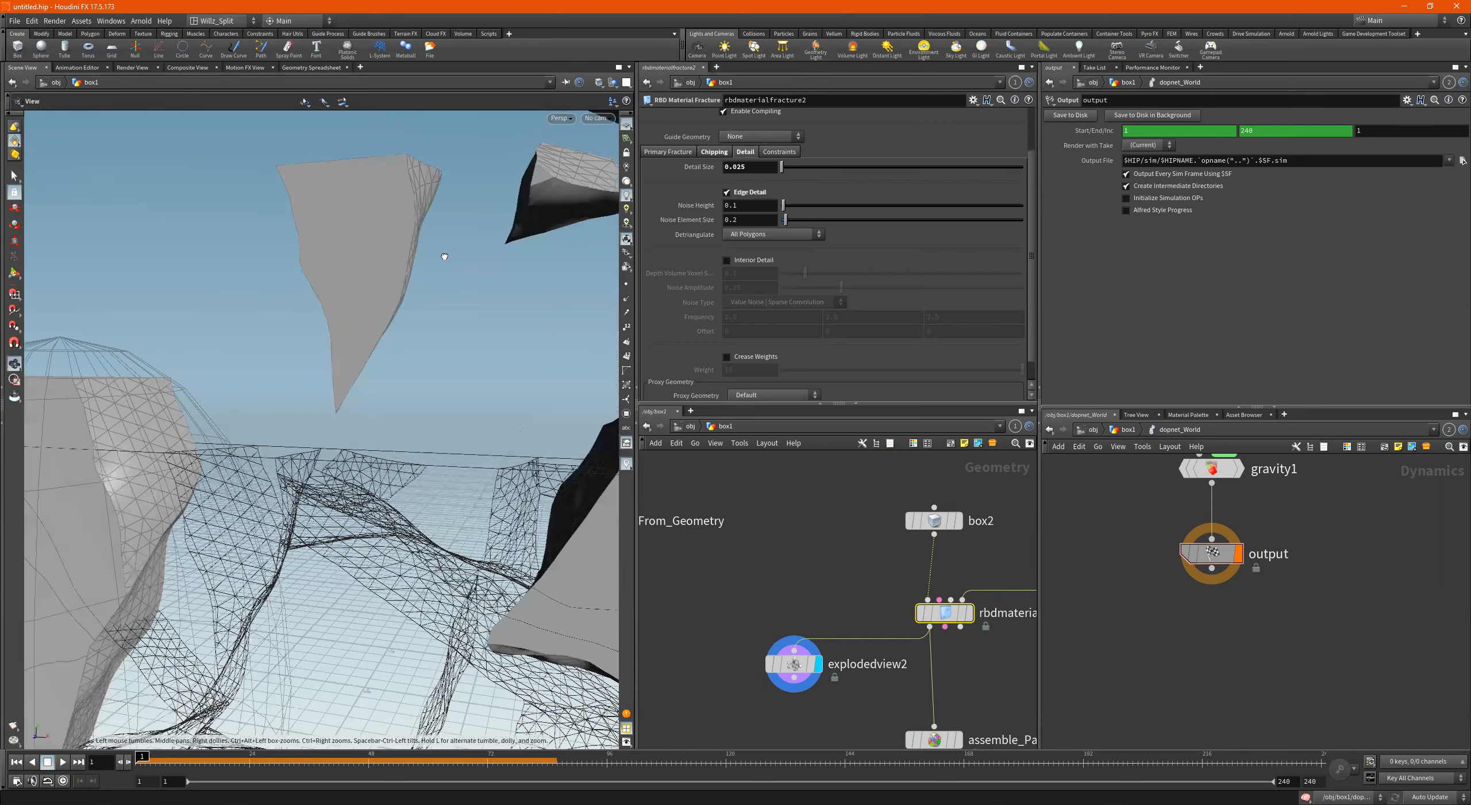
{"action": "key", "text": "ctrl+z"}
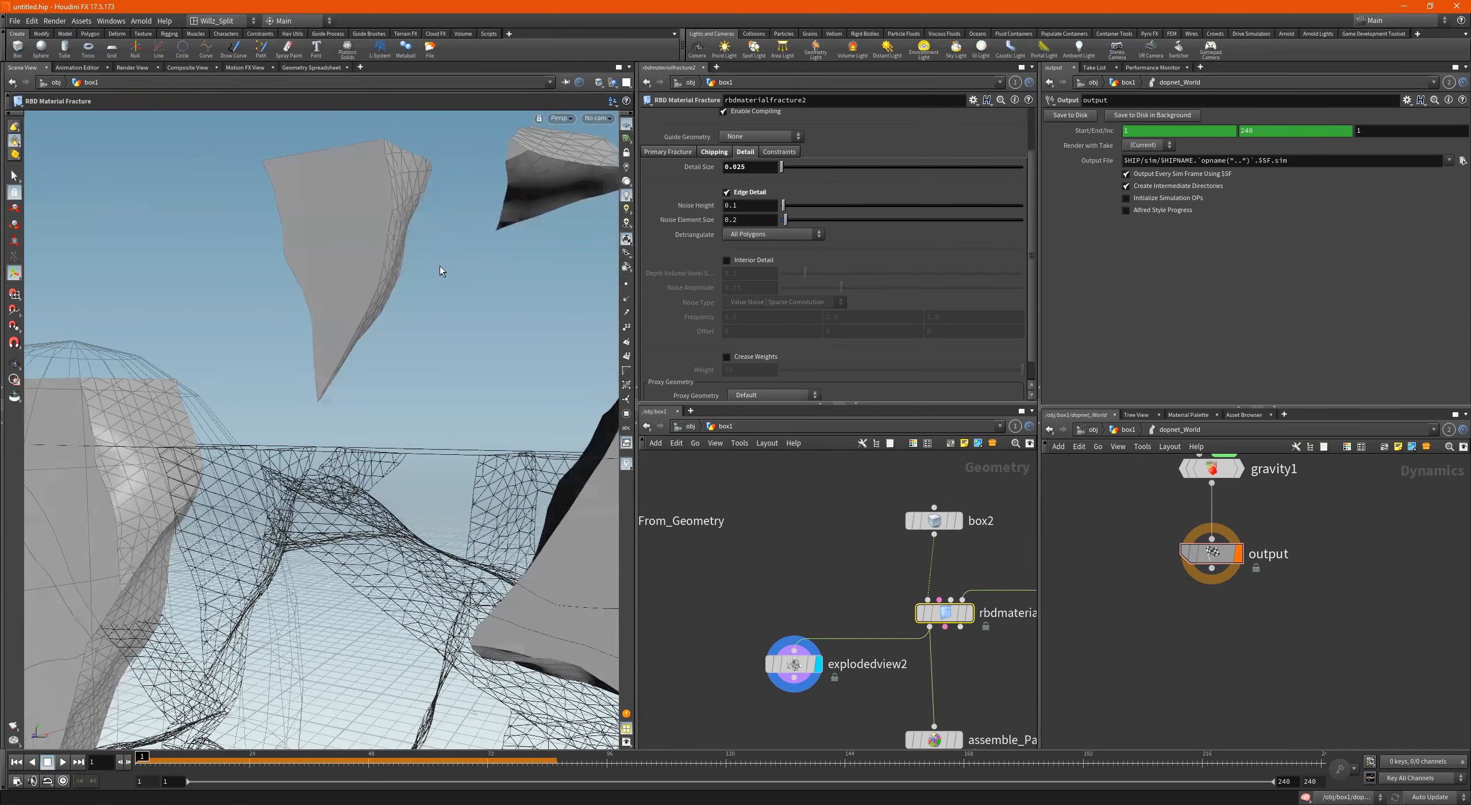
Return the Detail Size to 0.05, try a Noise Height of 1.17 on the fracture edges, and undo the height change.
{"action": "left_click_drag", "start_coordinate": [421, 276], "coordinate": [375, 297], "text": "alt"}
{"action": "middle_click_drag", "start_coordinate": [301, 345], "coordinate": [335, 364], "text": "alt"}
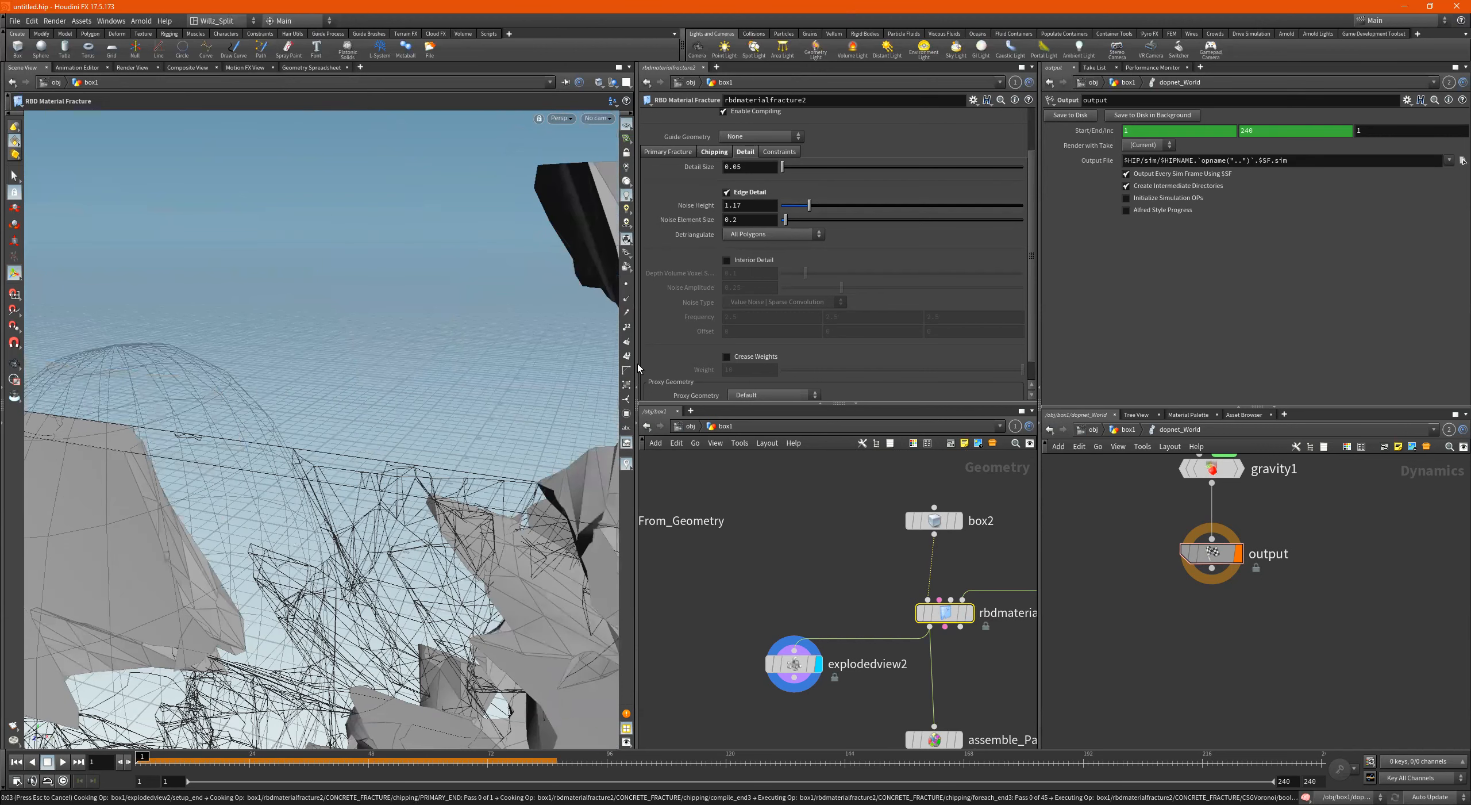
{"action": "key", "text": "Escape"}
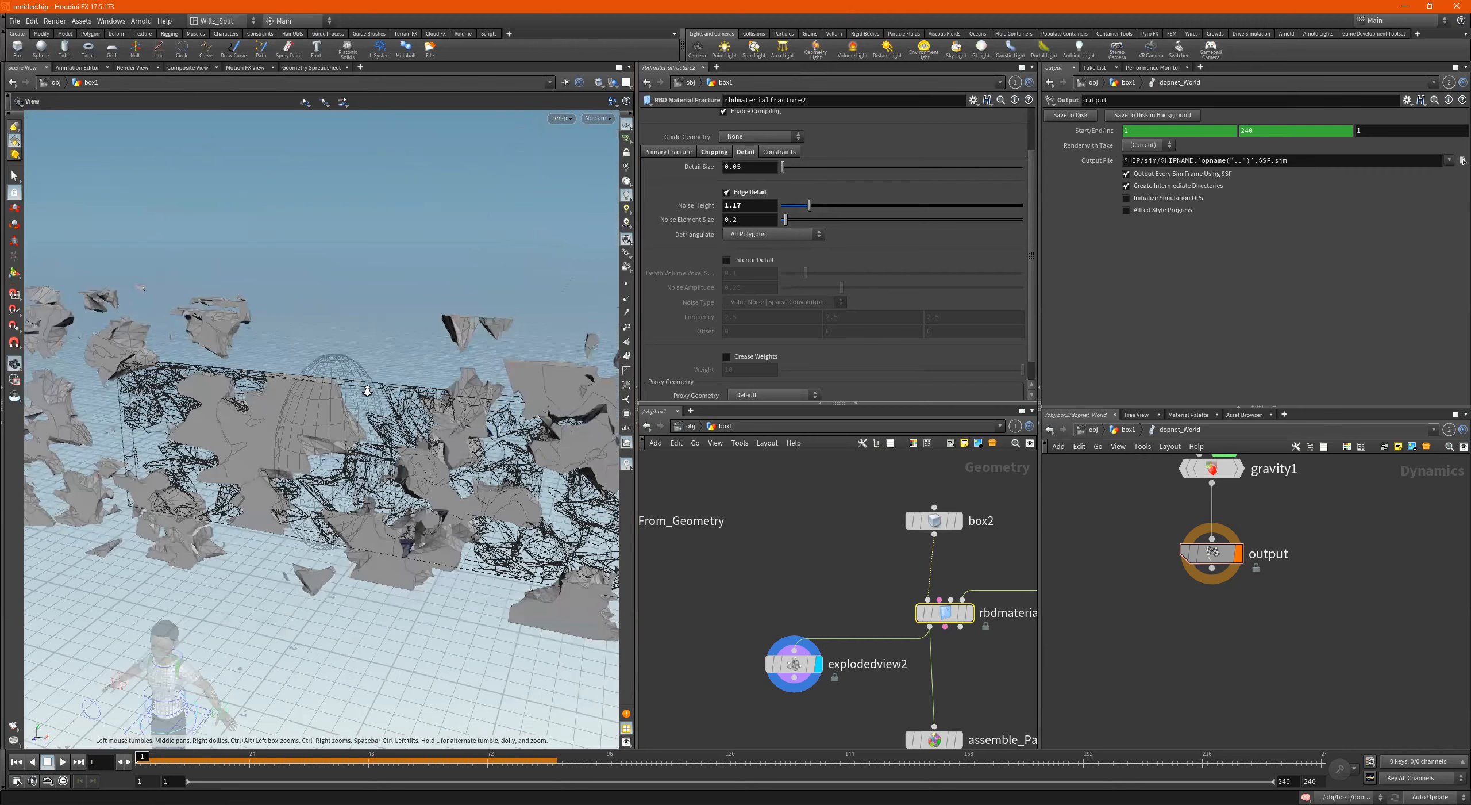
{"action": "middle_click_drag", "start_coordinate": [434, 396], "coordinate": [375, 344]}
{"action": "left_click_drag", "start_coordinate": [386, 336], "coordinate": [137, 396]}
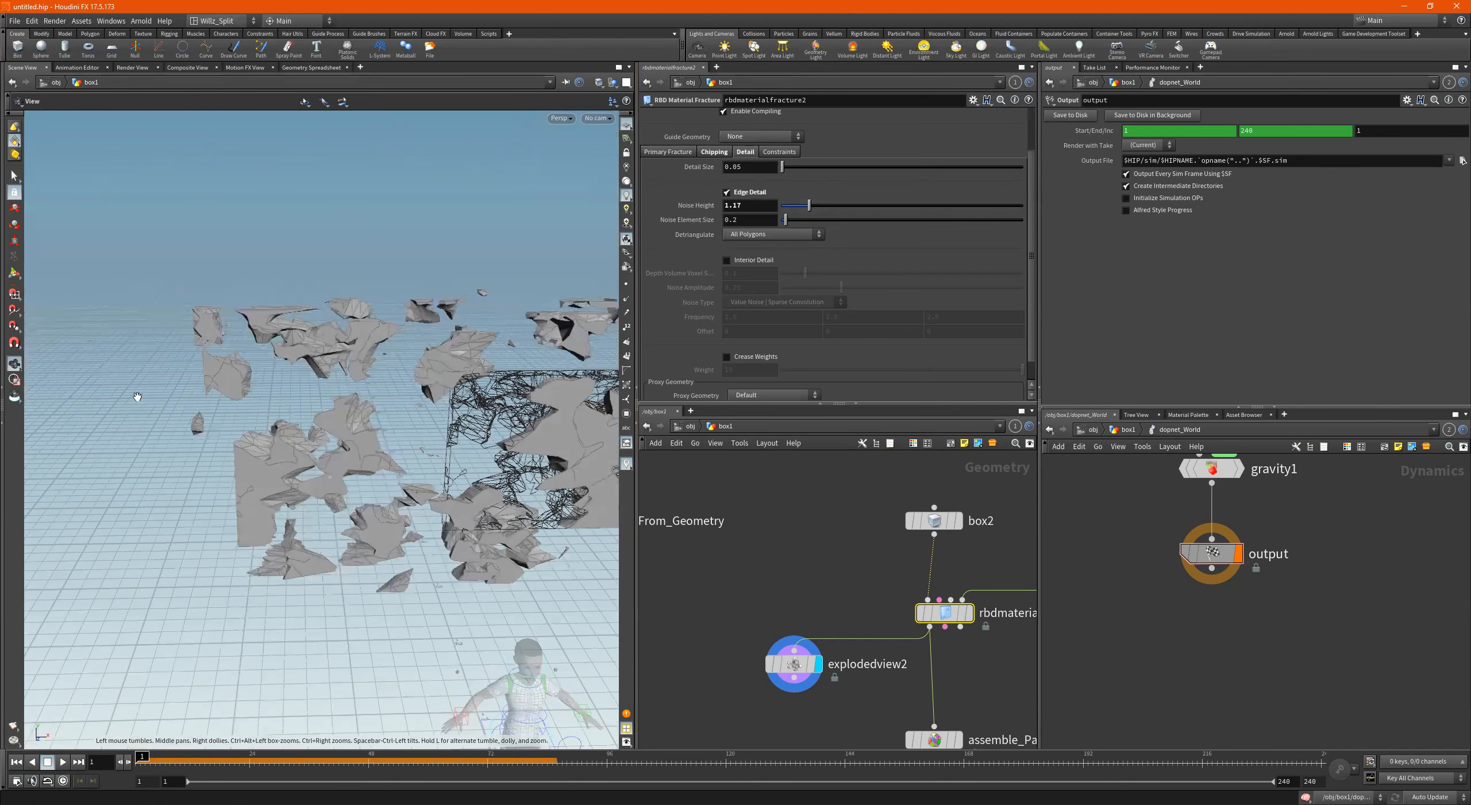
{"action": "scroll", "coordinate": [360, 382], "scroll_direction": "up", "scroll_amount": 3}
{"action": "left_click_drag", "start_coordinate": [303, 357], "coordinate": [250, 339]}
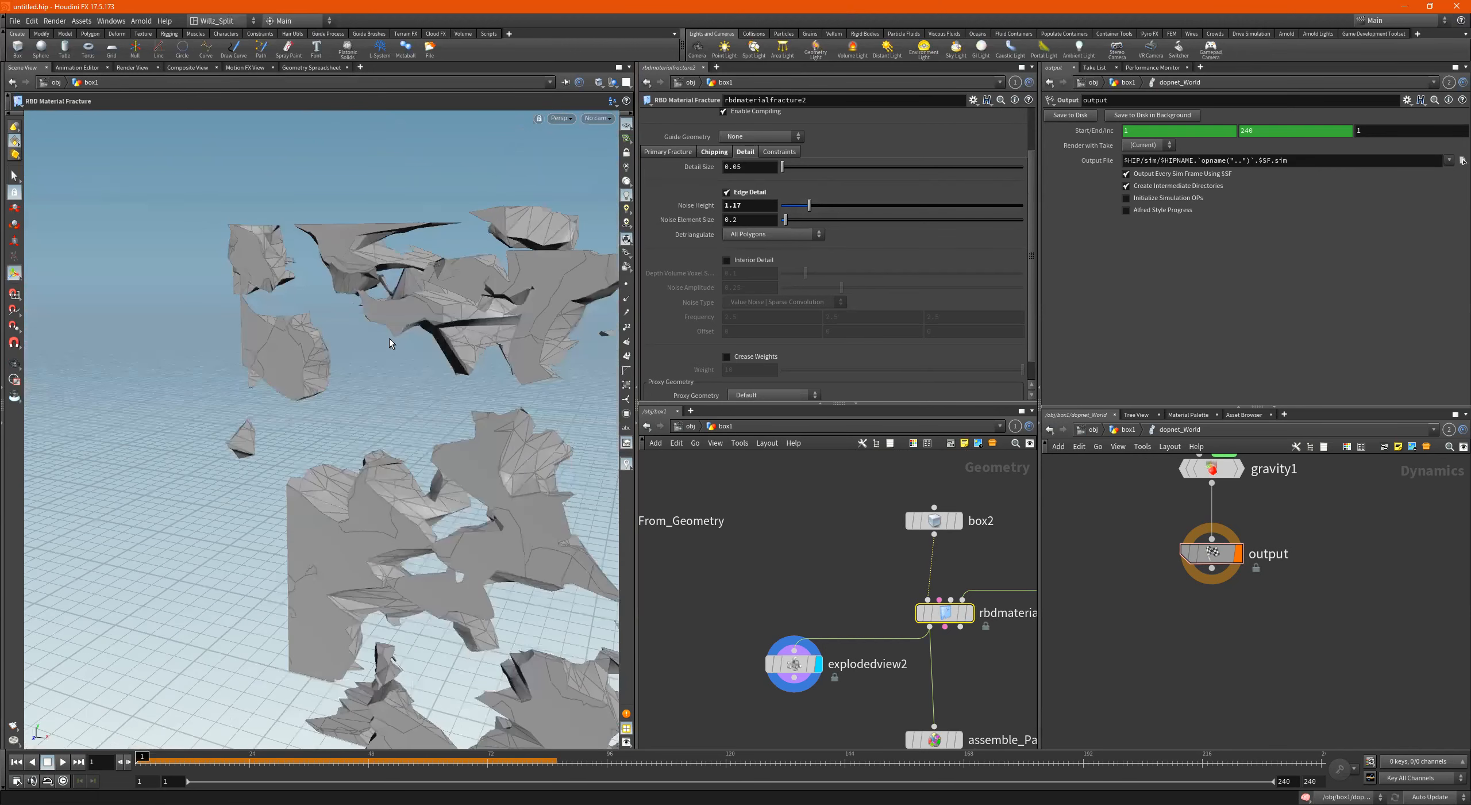
{"action": "key", "text": "ctrl+z"}
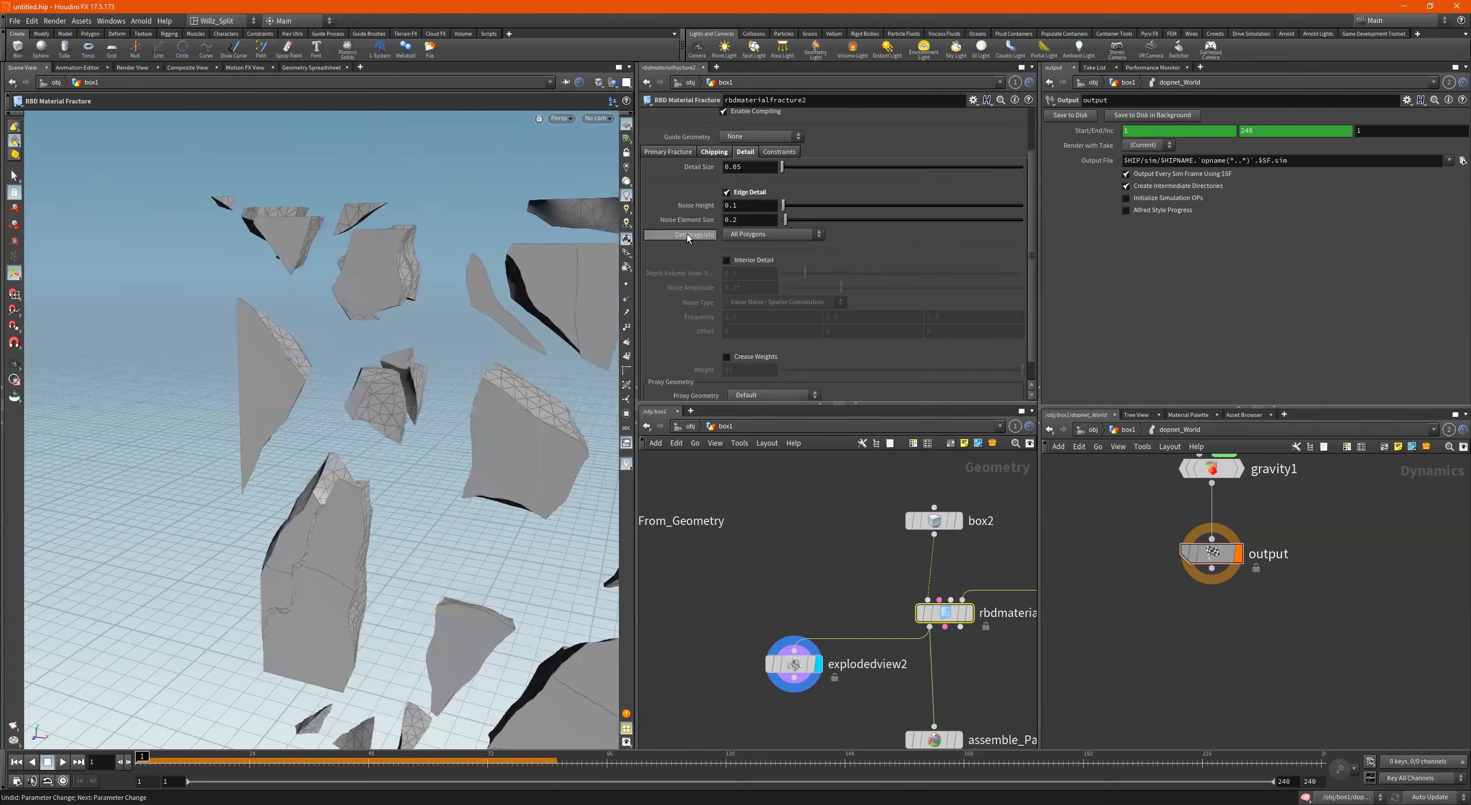
Set the Edge Detail Noise Height to 0.2 and inspect the edges of the exploded shards.
{"action": "left_click_drag", "start_coordinate": [431, 335], "coordinate": [390, 454]}
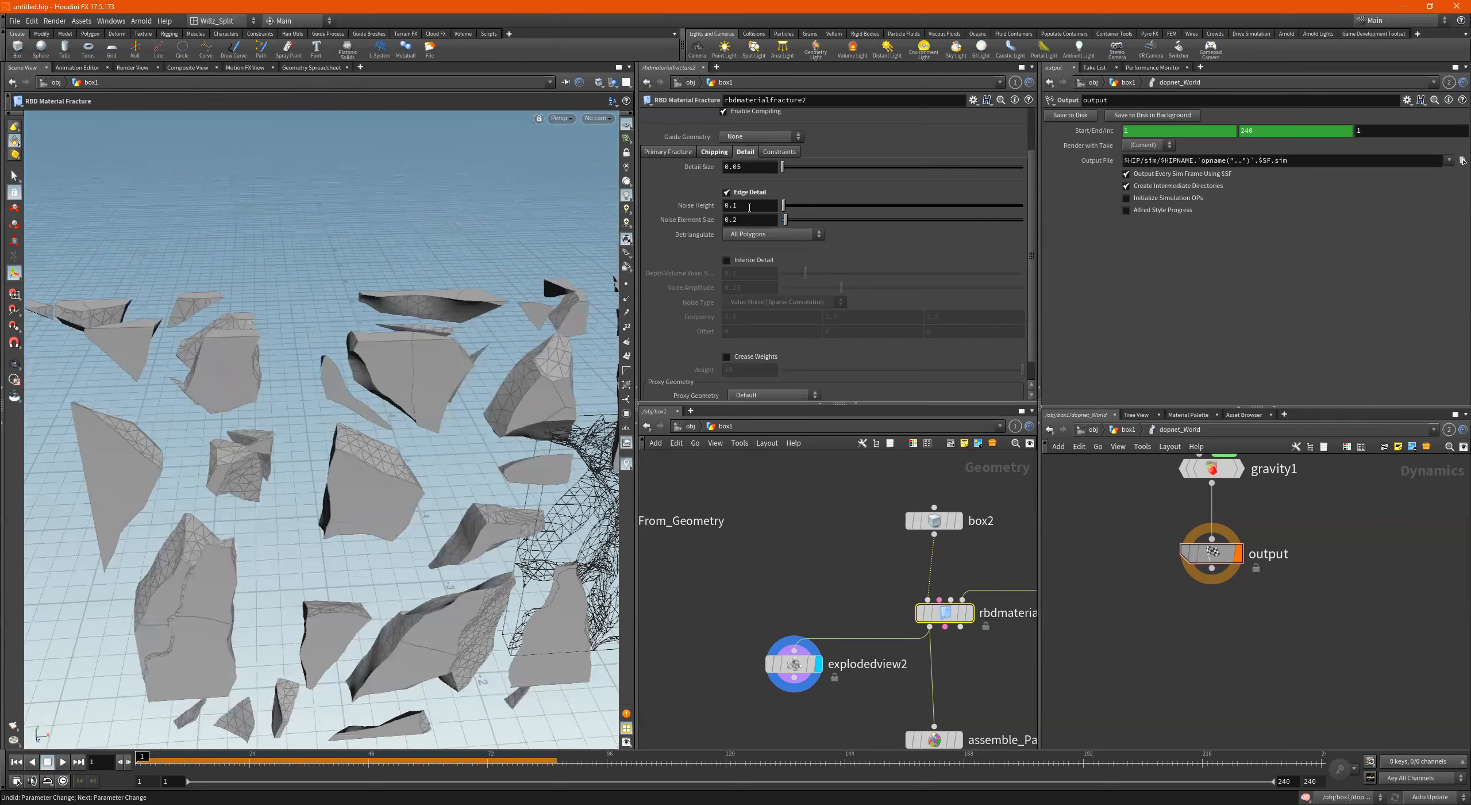
{"action": "key", "text": "BackSpace"}
{"action": "type", "text": "2"}
{"action": "key", "text": "Return"}
{"action": "left_click_drag", "start_coordinate": [519, 381], "coordinate": [385, 435]}
{"action": "left_click_drag", "start_coordinate": [412, 388], "coordinate": [260, 418]}
Play the wall simulation from the dopnet_World output node and examine the broken pieces on the ground.
{"action": "left_click", "coordinate": [1210, 553]}
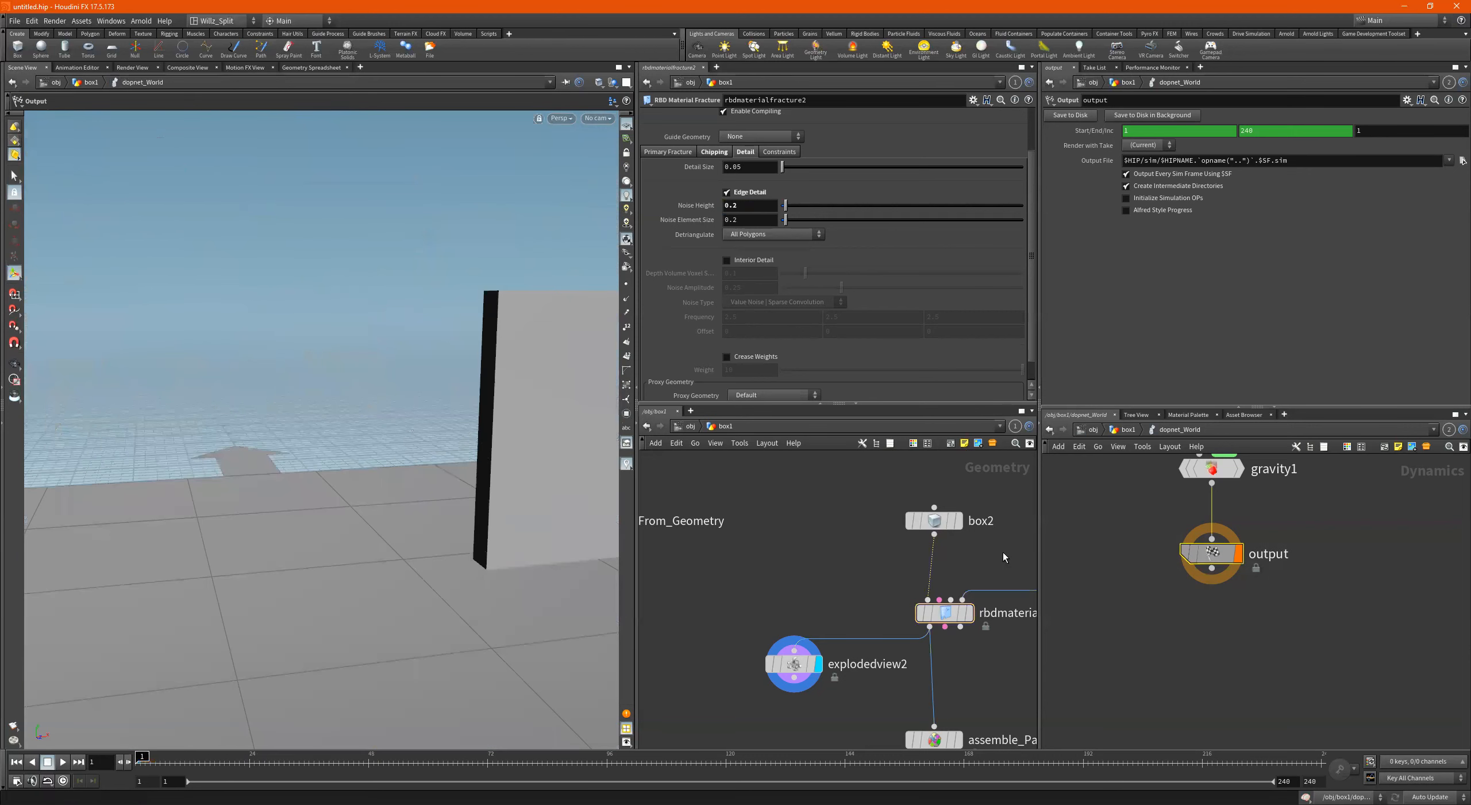
{"action": "left_click_drag", "start_coordinate": [127, 463], "coordinate": [253, 598]}
{"action": "left_click", "coordinate": [64, 762]}
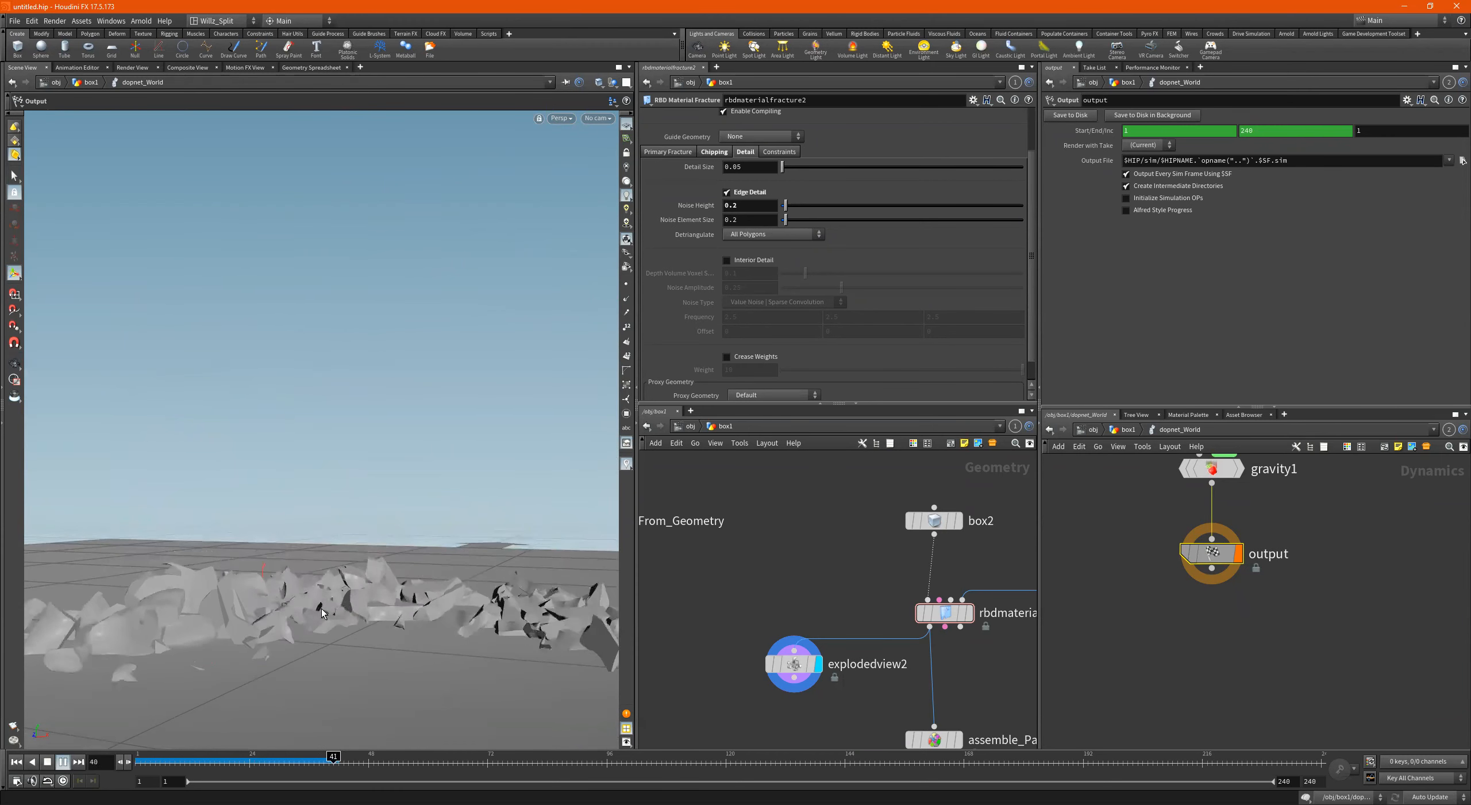
{"action": "key", "text": "Escape"}
{"action": "left_click_drag", "start_coordinate": [289, 620], "coordinate": [907, 597]}
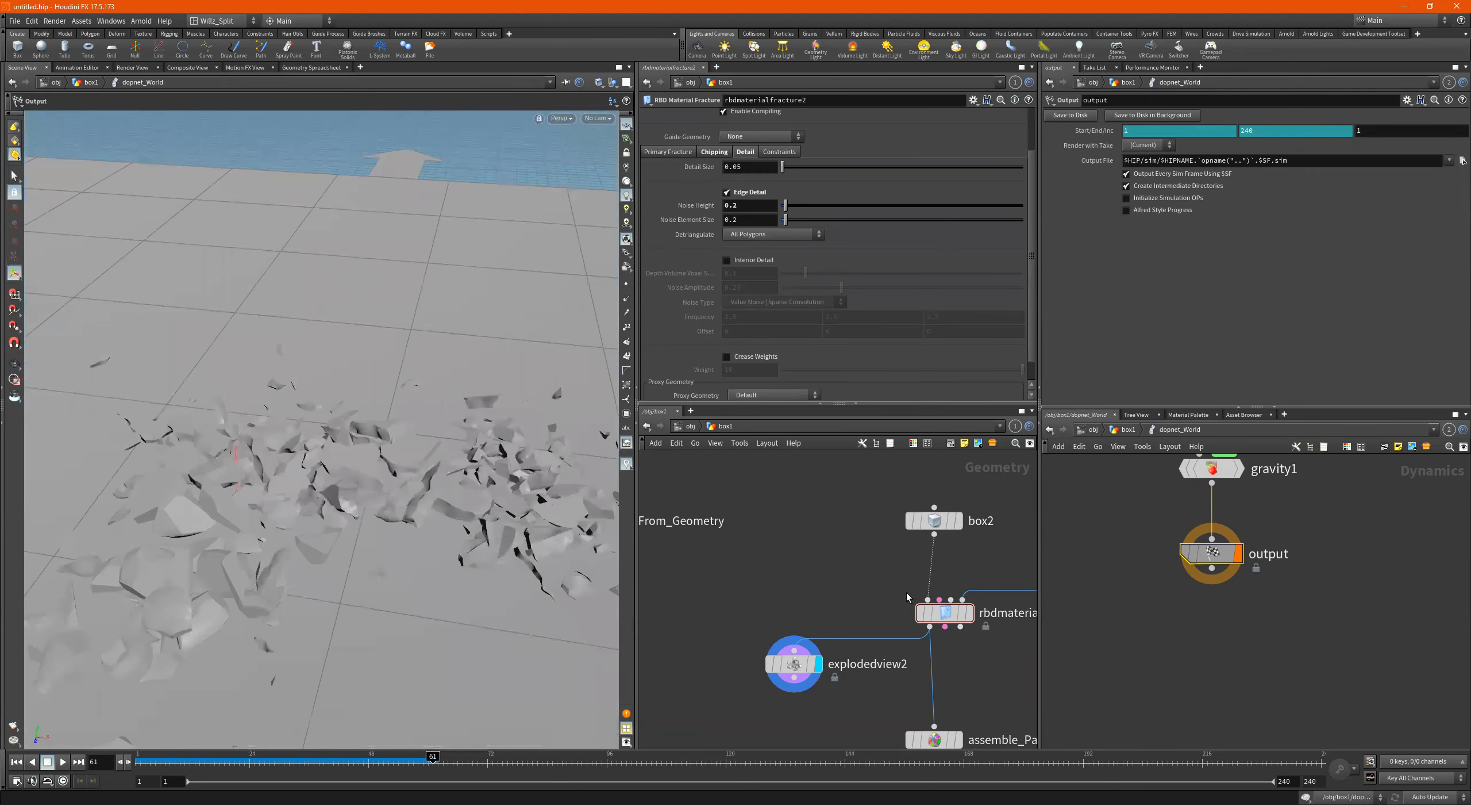
Switch off Edge Detail on the material fracture and inspect the exploded pieces without it.
{"action": "left_click", "coordinate": [727, 192]}
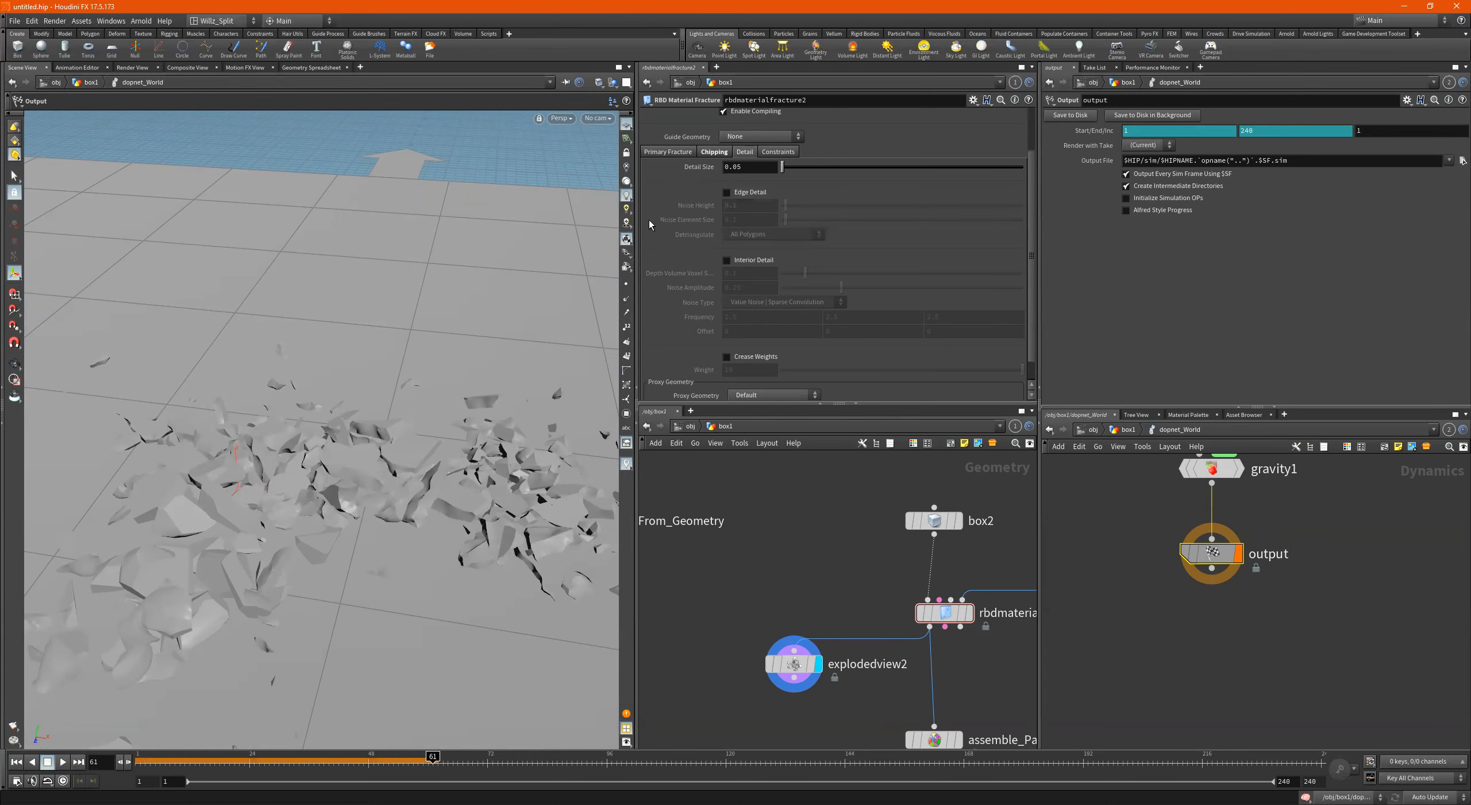
{"action": "left_click_drag", "start_coordinate": [371, 374], "coordinate": [362, 322], "text": "alt"}
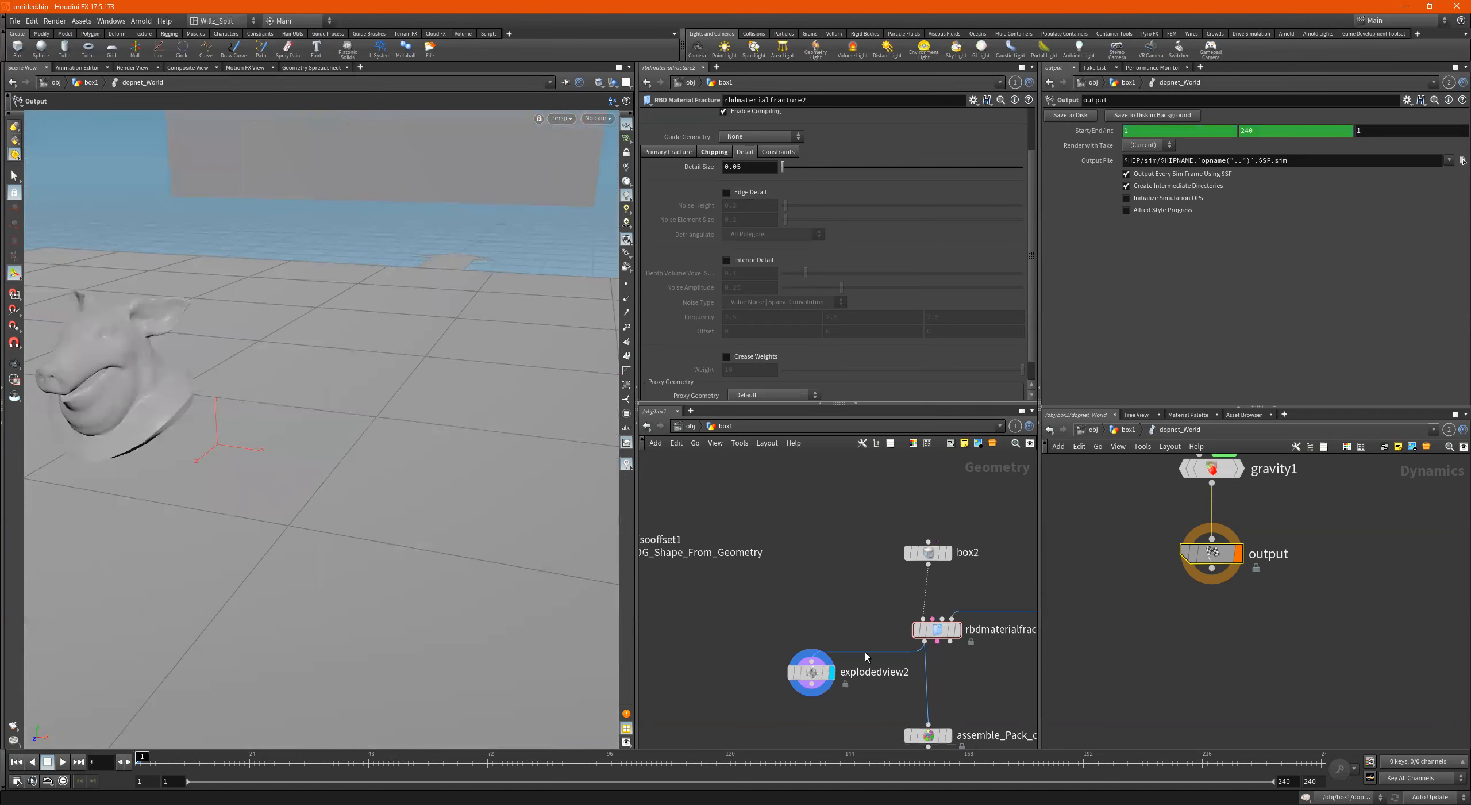
{"action": "left_click", "coordinate": [810, 671]}
{"action": "left_click_drag", "start_coordinate": [384, 586], "coordinate": [477, 414], "text": "alt"}
{"action": "scroll", "coordinate": [937, 633], "scroll_direction": "up", "scroll_amount": 3}
{"action": "left_click_drag", "start_coordinate": [834, 595], "coordinate": [975, 645]}
{"action": "left_click_drag", "start_coordinate": [434, 386], "coordinate": [468, 382], "text": "alt"}
{"action": "middle_click_drag", "start_coordinate": [452, 389], "coordinate": [348, 393], "text": "alt"}
{"action": "left_click_drag", "start_coordinate": [348, 393], "coordinate": [460, 391]}
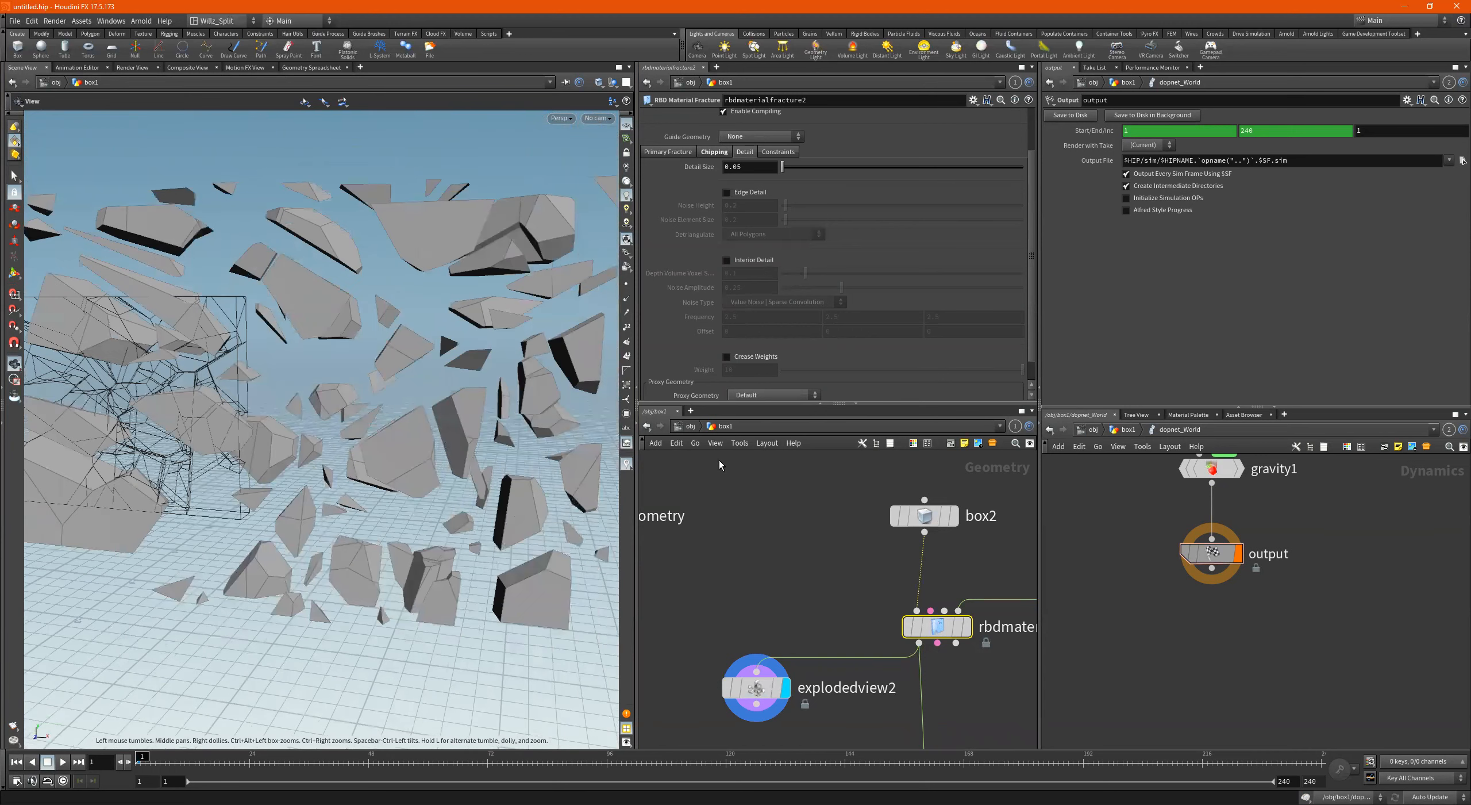
{"action": "scroll", "coordinate": [1236, 599], "scroll_direction": "down", "scroll_amount": 3}
Play the wall simulation without Edge Detail and watch how the straight-edged pieces collapse.
{"action": "left_click", "coordinate": [1217, 569]}
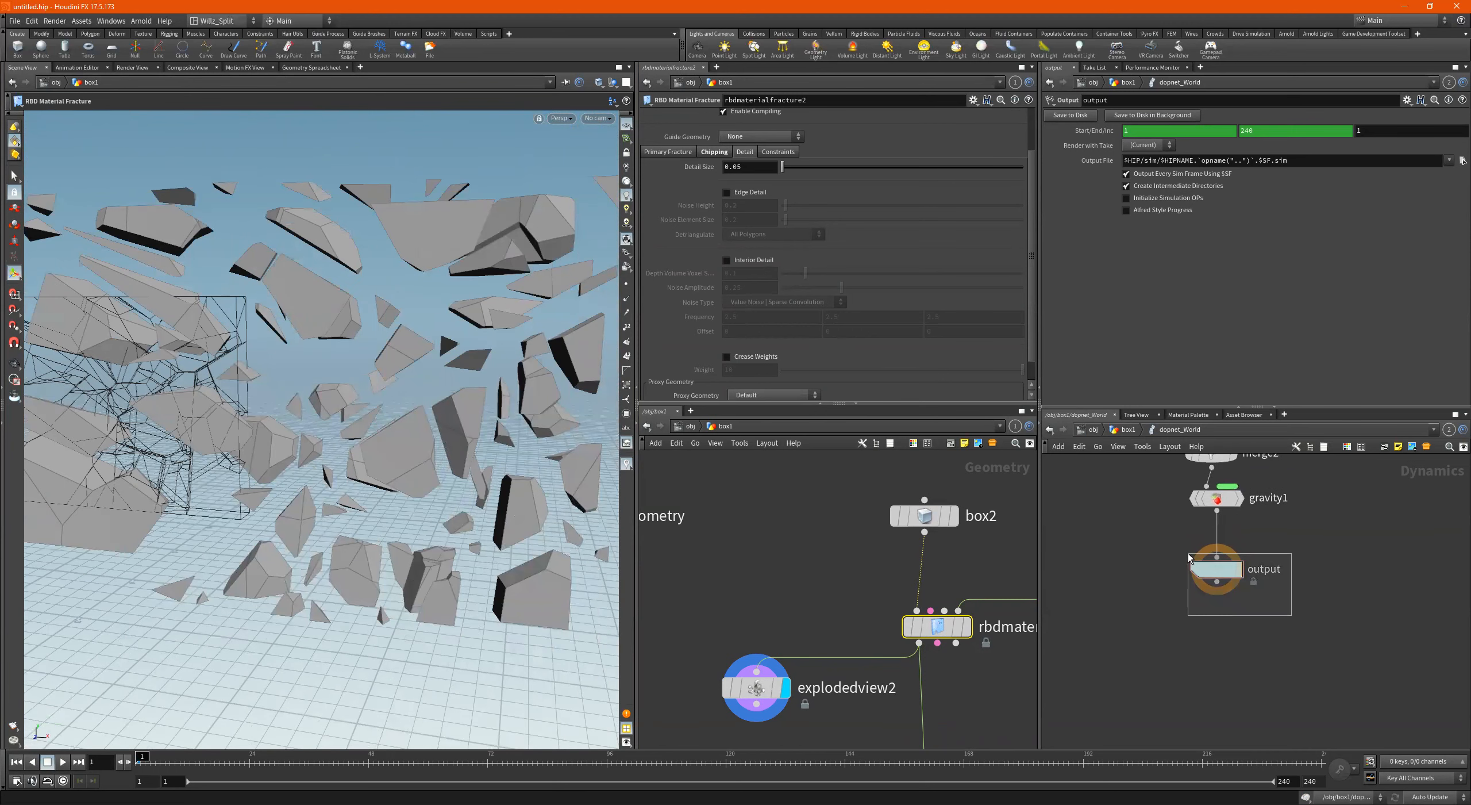
{"action": "middle_click_drag", "start_coordinate": [377, 417], "coordinate": [467, 371]}
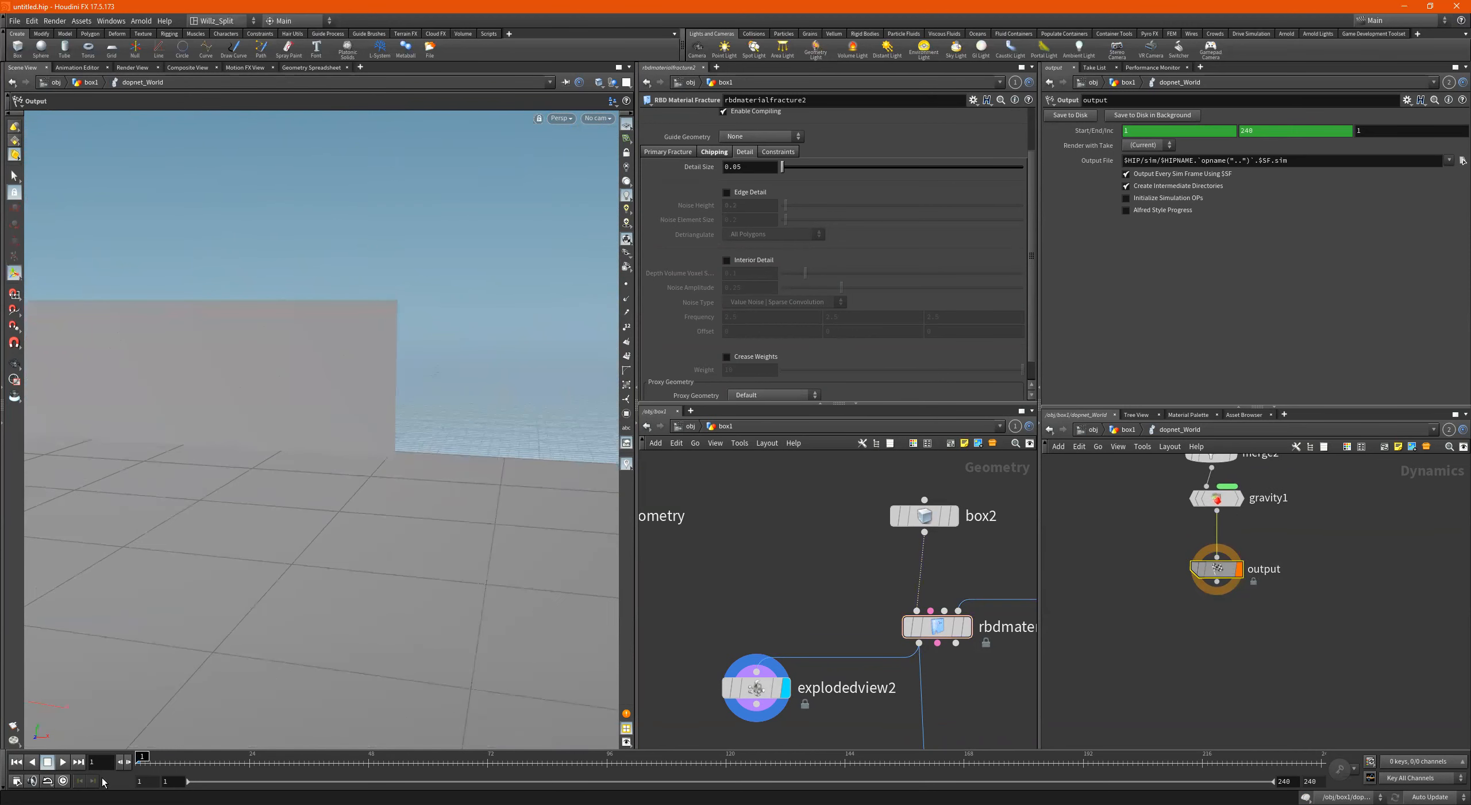
{"action": "left_click", "coordinate": [60, 762]}
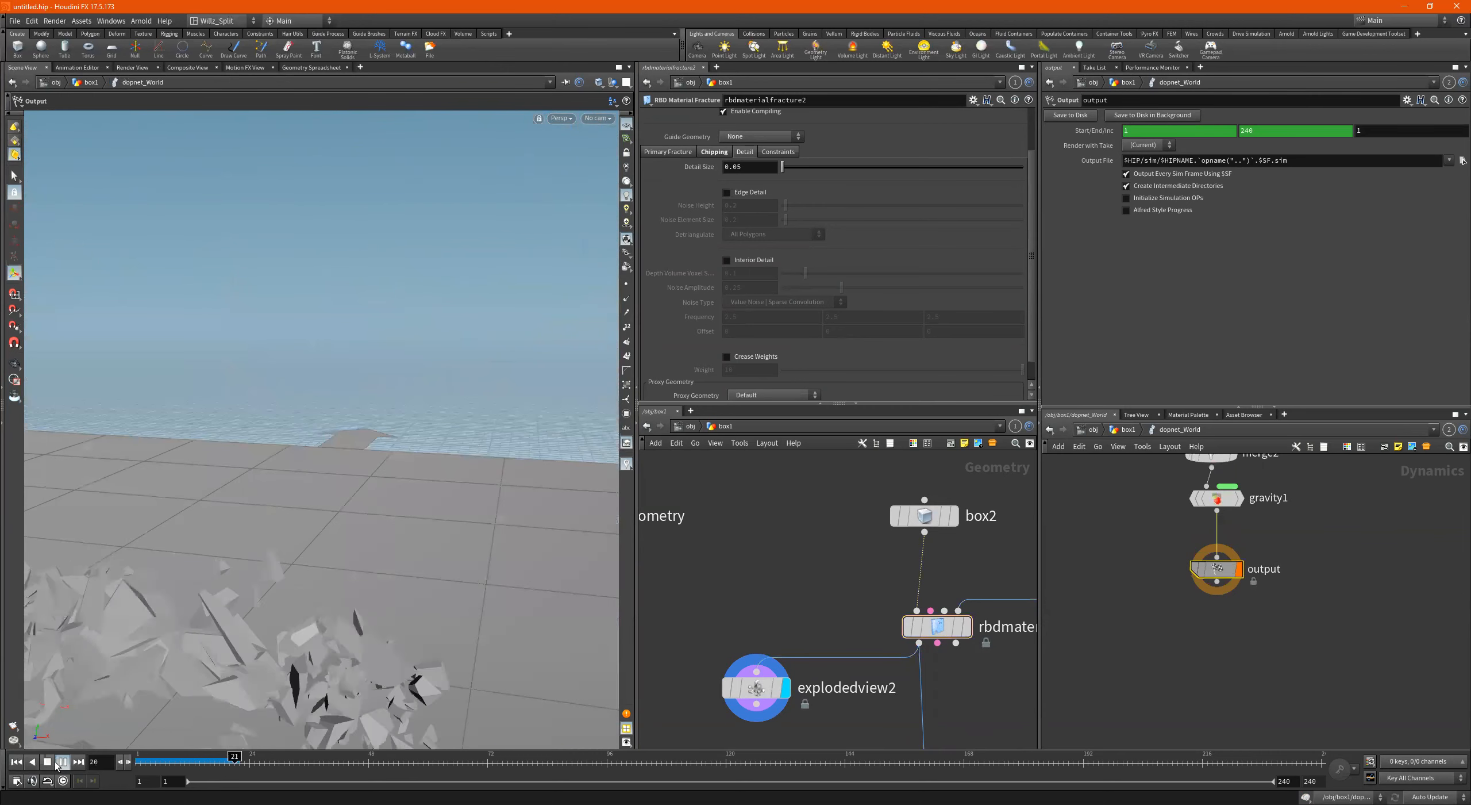
{"action": "left_click", "coordinate": [56, 763]}
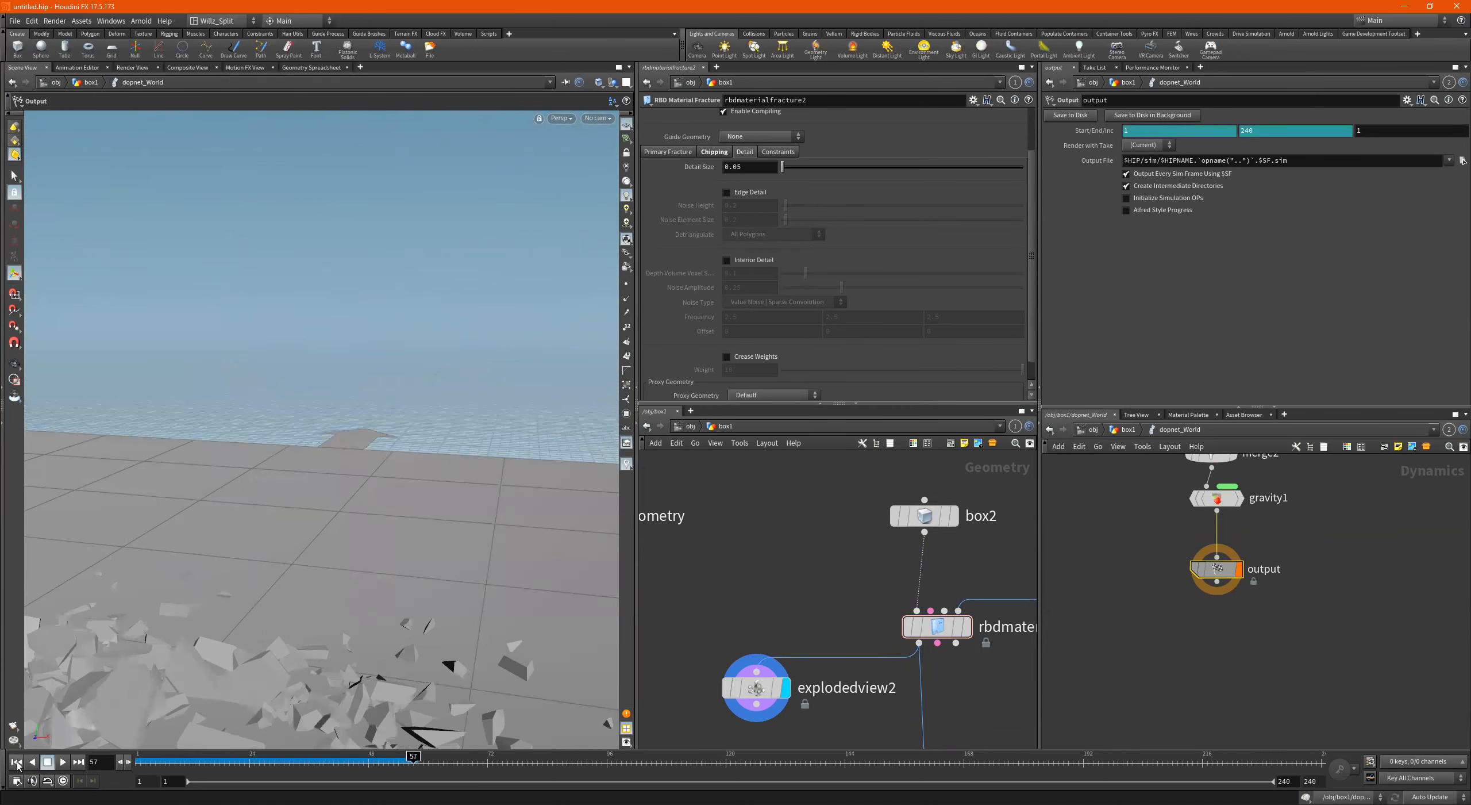
Switch Edge Detail back on, replay the start of the simulation, and rewind to frame 1.
{"action": "left_click_drag", "start_coordinate": [978, 563], "coordinate": [897, 670]}
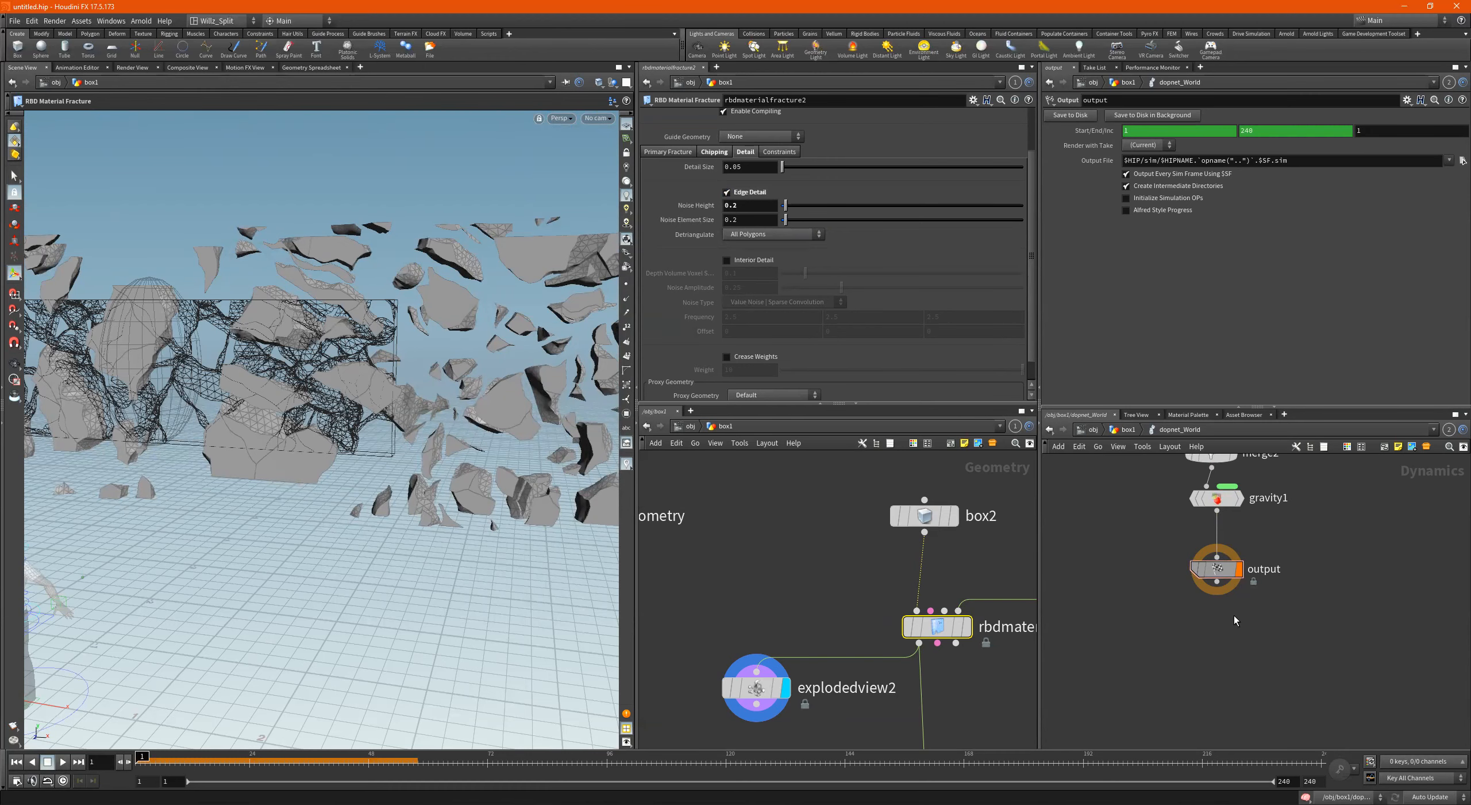
{"action": "left_click_drag", "start_coordinate": [1191, 558], "coordinate": [1191, 558]}
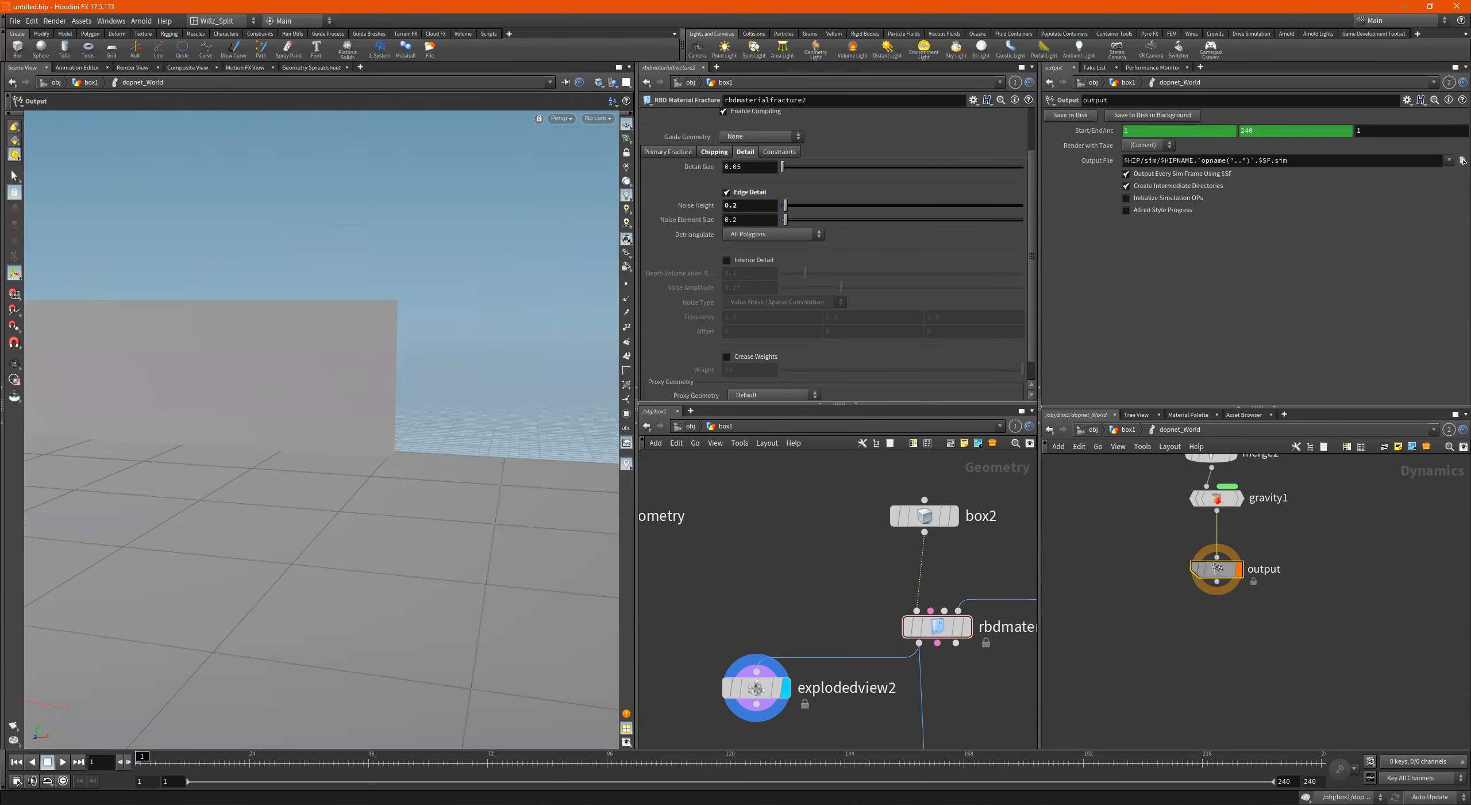
{"action": "left_click", "coordinate": [63, 763]}
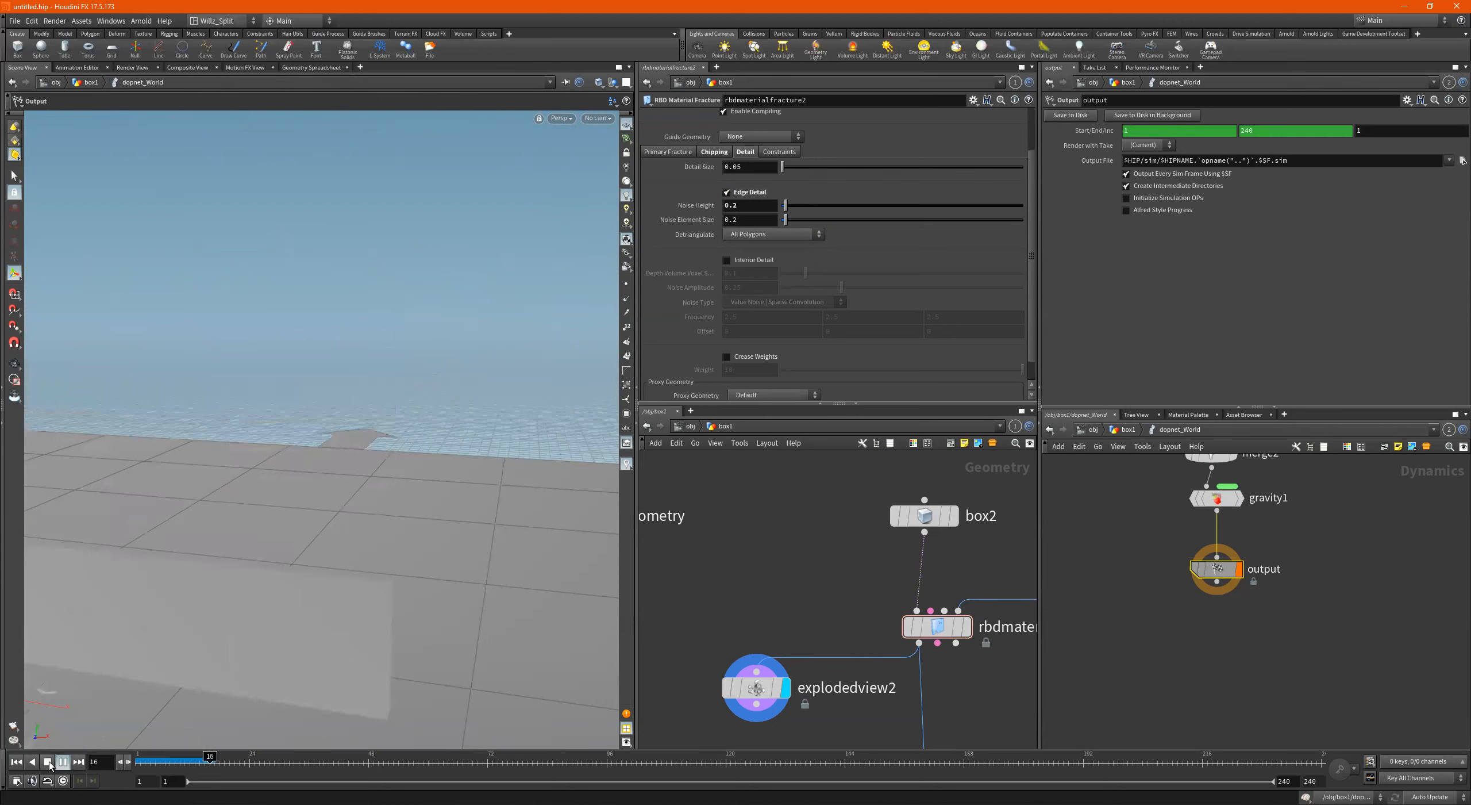
{"action": "left_click", "coordinate": [48, 762]}
{"action": "left_click", "coordinate": [17, 764]}
{"action": "middle_click_drag", "start_coordinate": [477, 401], "coordinate": [506, 454], "text": "alt"}
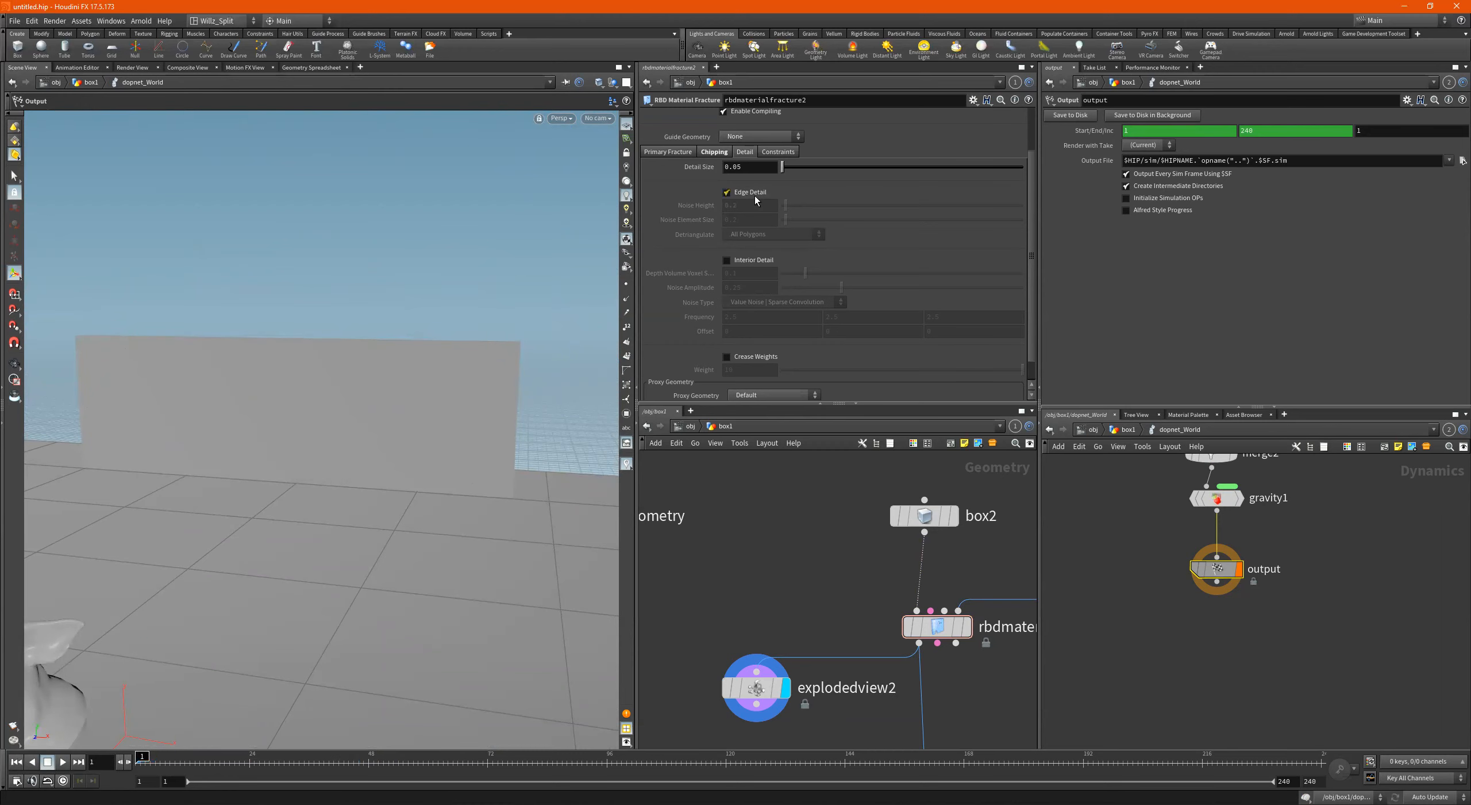
Enable Interior Detail on rbdmaterialfracture2 and show the exploded pieces with its settings.
{"action": "left_click", "coordinate": [733, 262]}
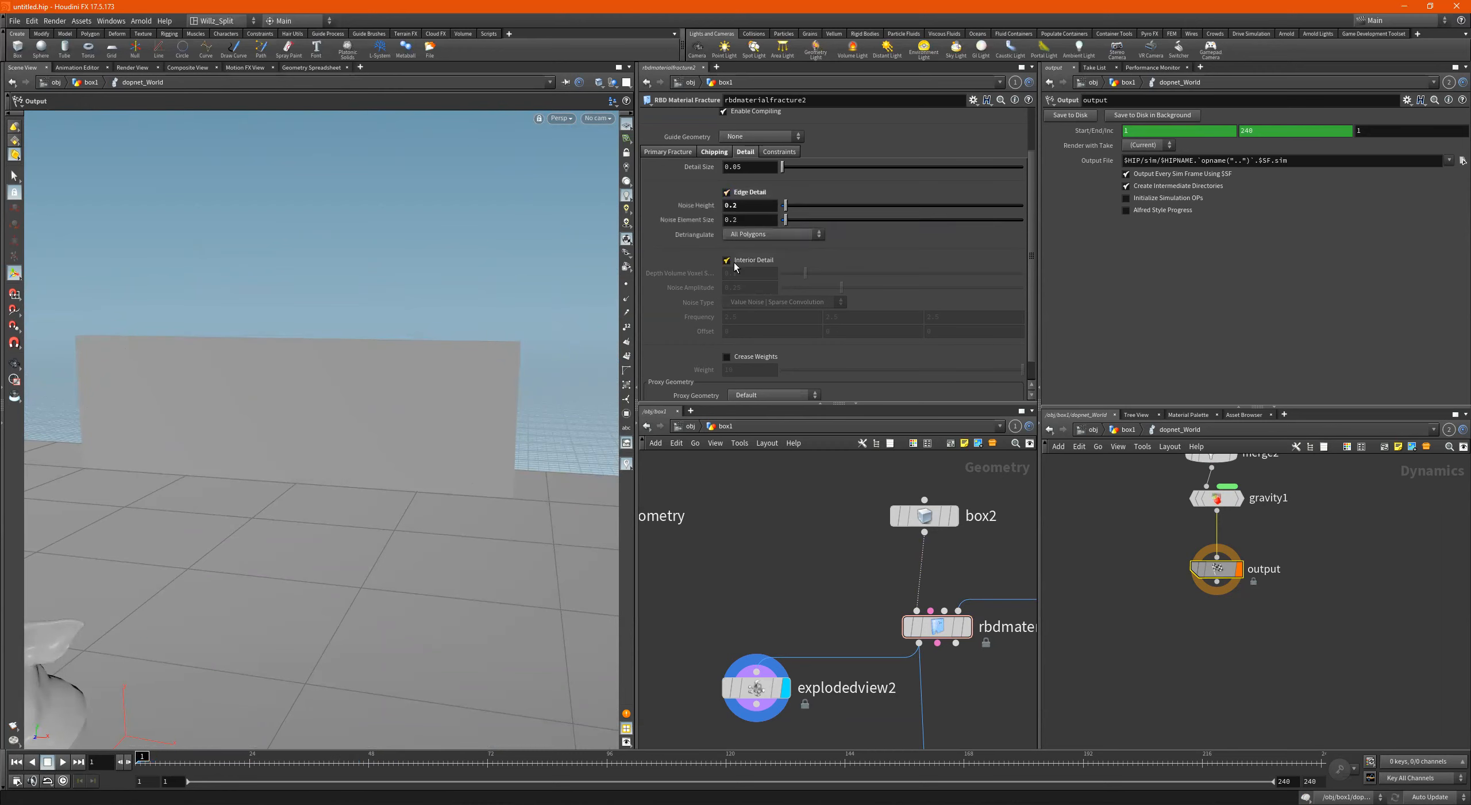
{"action": "left_click_drag", "start_coordinate": [752, 581], "coordinate": [738, 747]}
{"action": "right_click_drag", "start_coordinate": [347, 377], "coordinate": [423, 437], "text": "alt"}
{"action": "left_click_drag", "start_coordinate": [423, 436], "coordinate": [368, 426]}
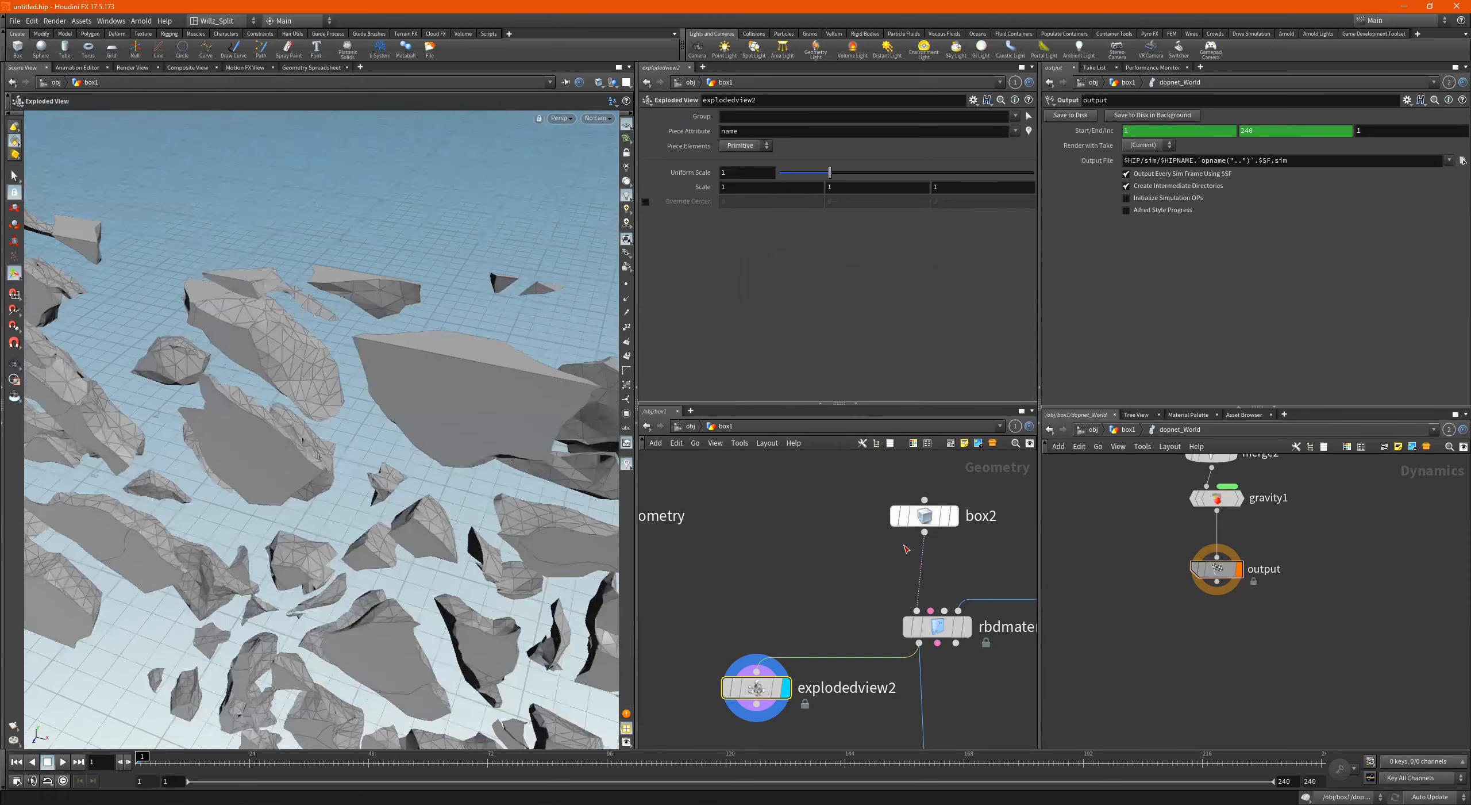
{"action": "left_click_drag", "start_coordinate": [947, 612], "coordinate": [946, 611]}
{"action": "left_click_drag", "start_coordinate": [824, 573], "coordinate": [931, 631]}
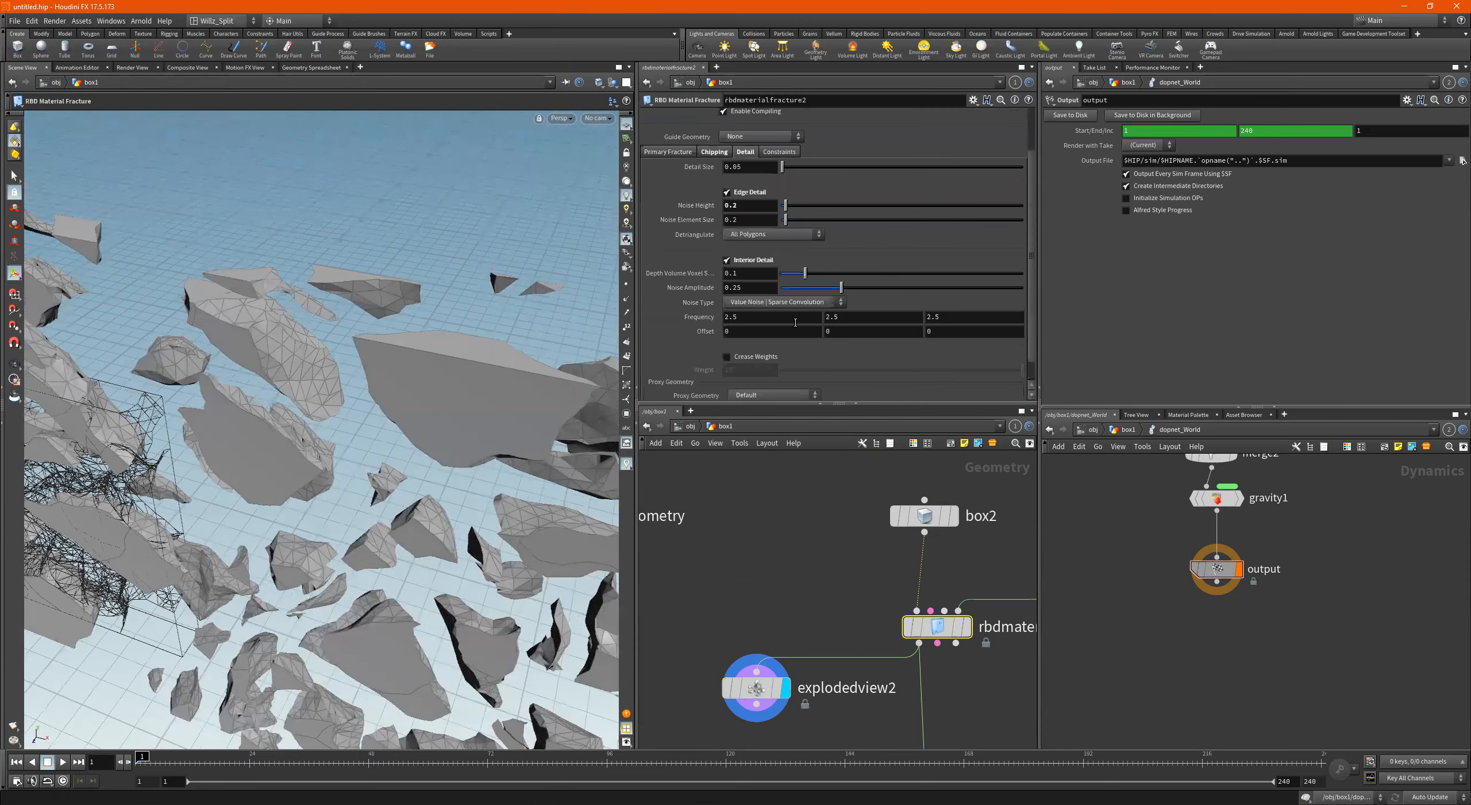
Compare the shards' inner faces with Interior Detail switched off and on, viewing them up close.
{"action": "left_click", "coordinate": [726, 261]}
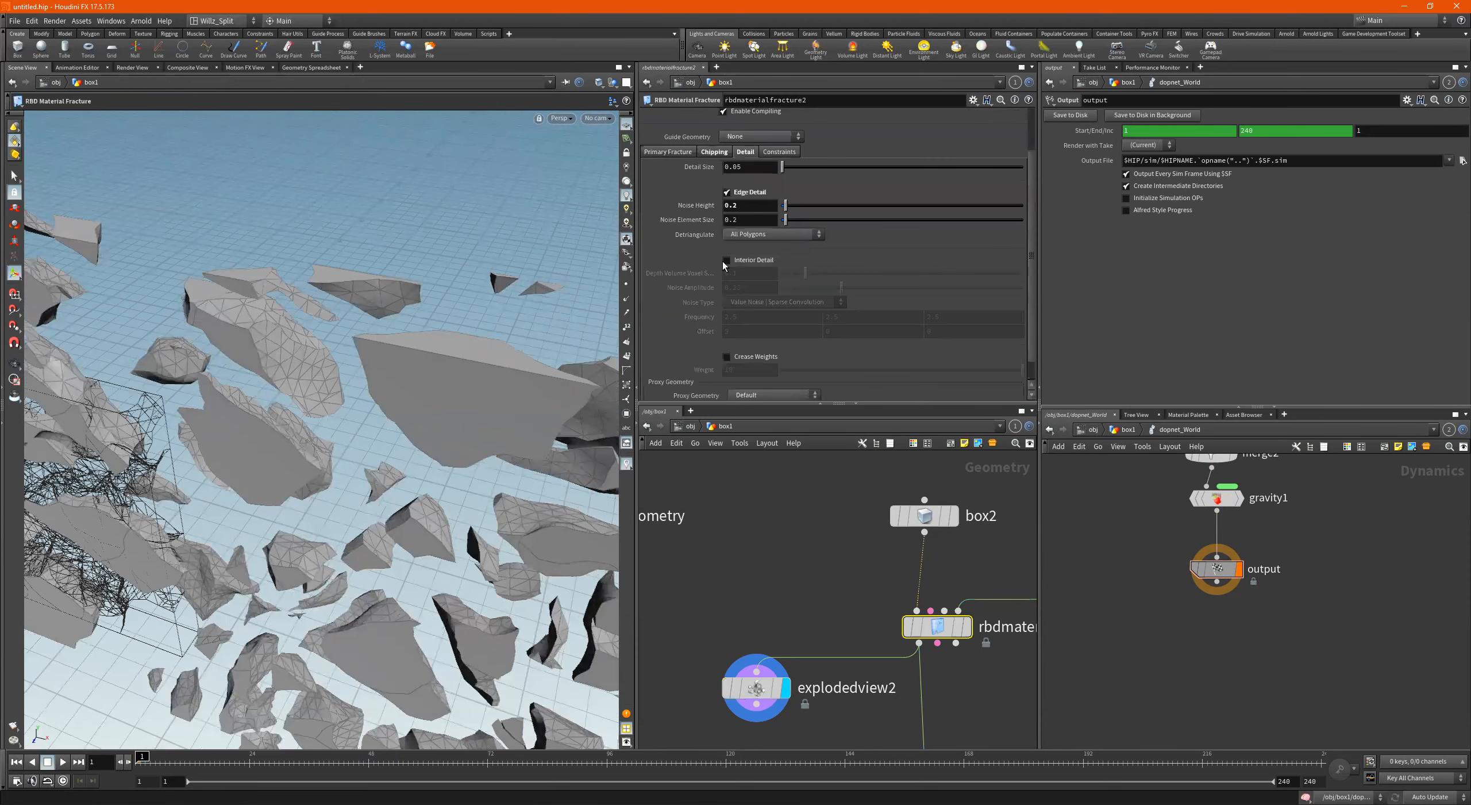
{"action": "left_click", "coordinate": [726, 262]}
{"action": "left_click", "coordinate": [724, 261]}
{"action": "left_click", "coordinate": [724, 261]}
{"action": "left_click_drag", "start_coordinate": [495, 459], "coordinate": [349, 512], "text": "alt"}
{"action": "right_click_drag", "start_coordinate": [404, 505], "coordinate": [505, 479]}
{"action": "left_click_drag", "start_coordinate": [506, 480], "coordinate": [253, 460]}
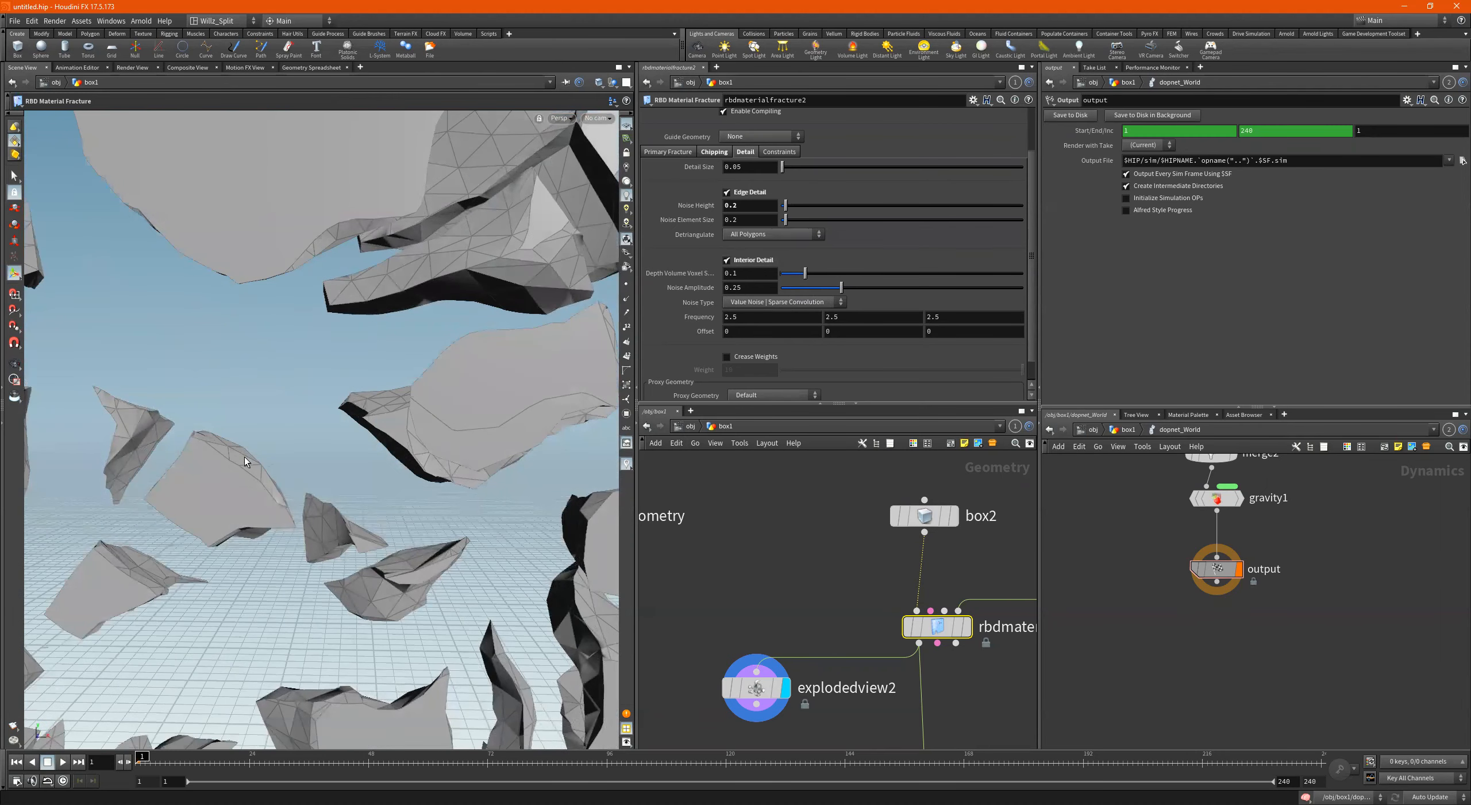
Toggle Interior Detail once more and examine the noisy inner surfaces of the exploded shards from several angles.
{"action": "left_click", "coordinate": [729, 261]}
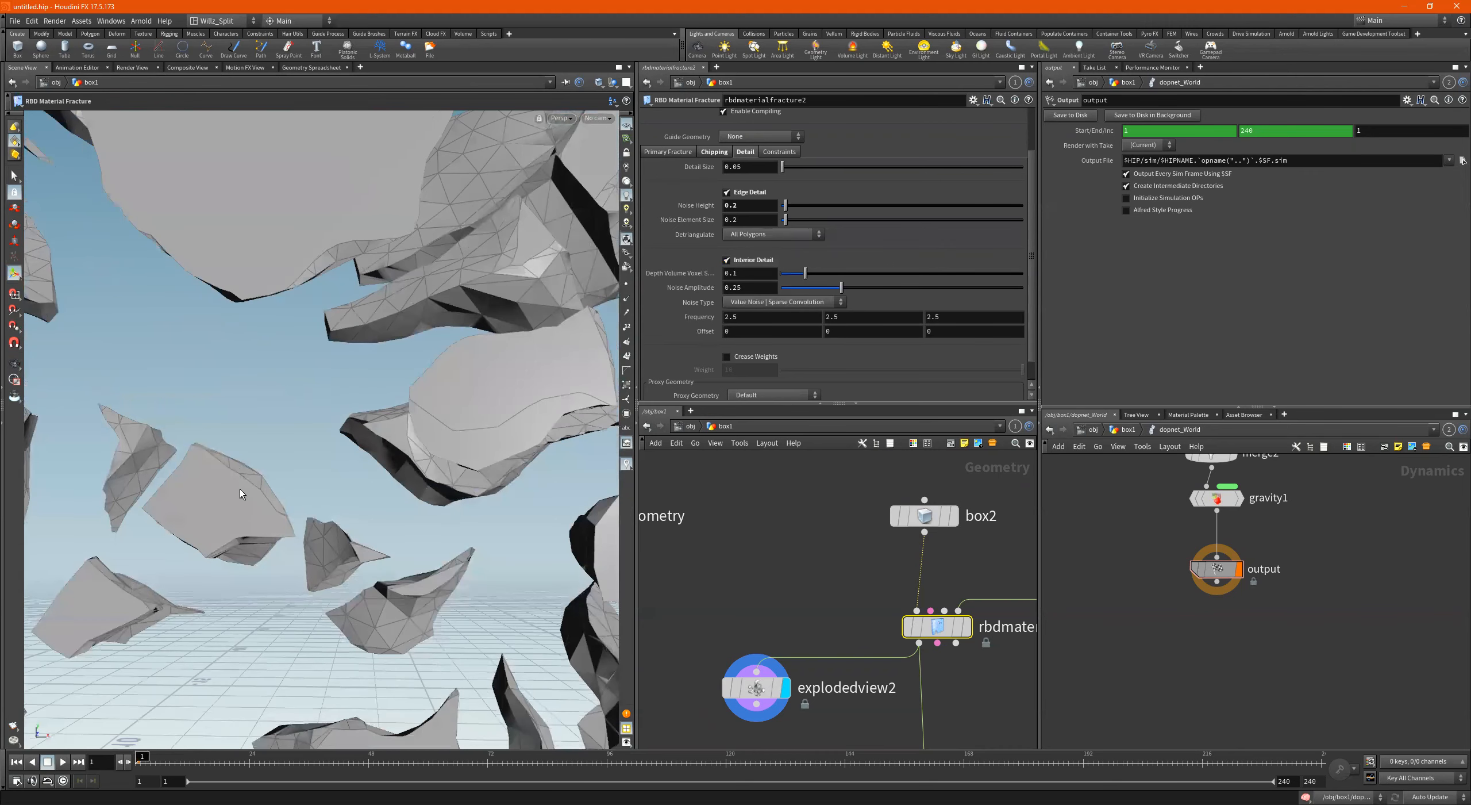
{"action": "left_click_drag", "start_coordinate": [262, 458], "coordinate": [377, 488]}
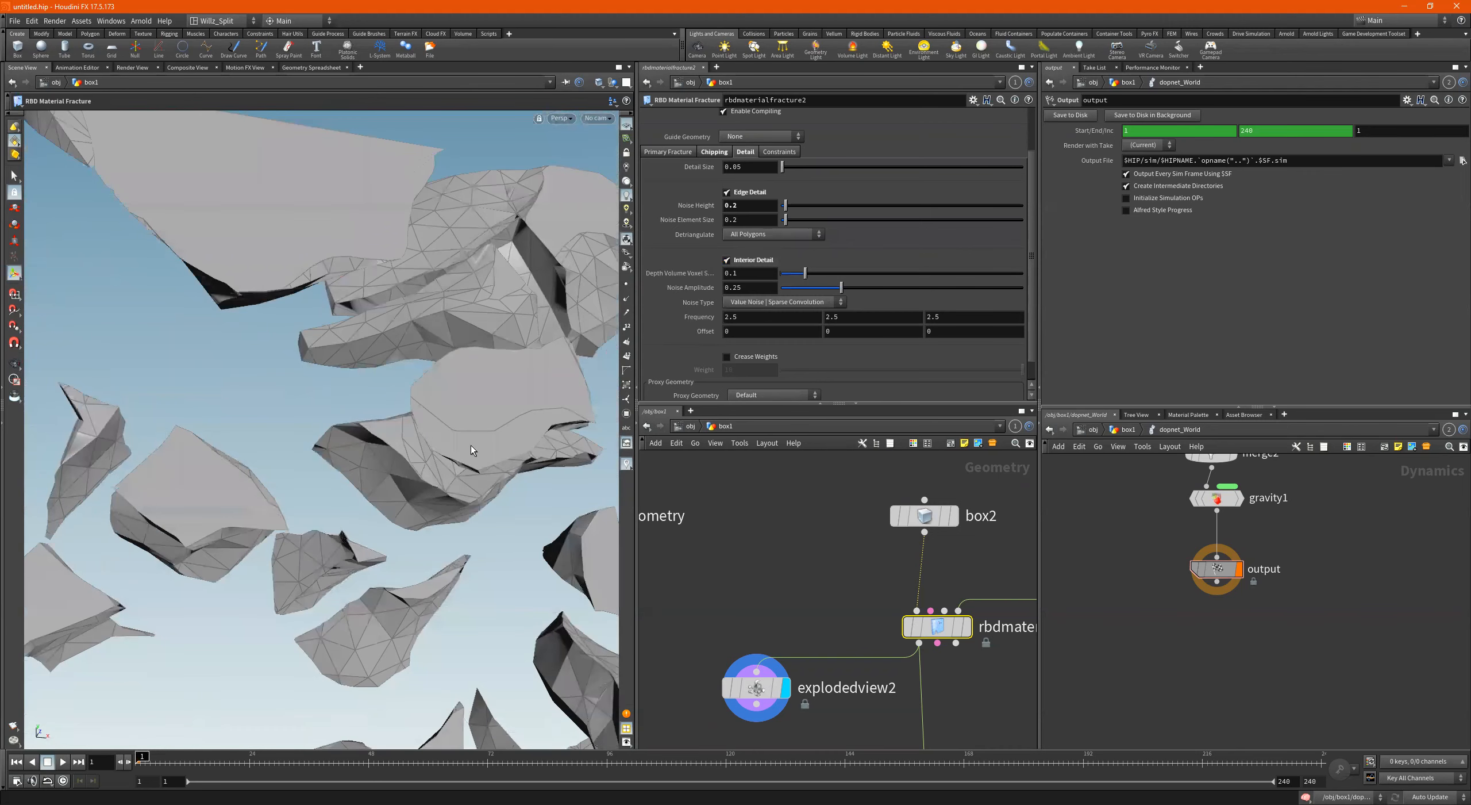
{"action": "key", "text": "Escape"}
{"action": "left_click_drag", "start_coordinate": [469, 446], "coordinate": [306, 377]}
{"action": "key", "text": "Return"}
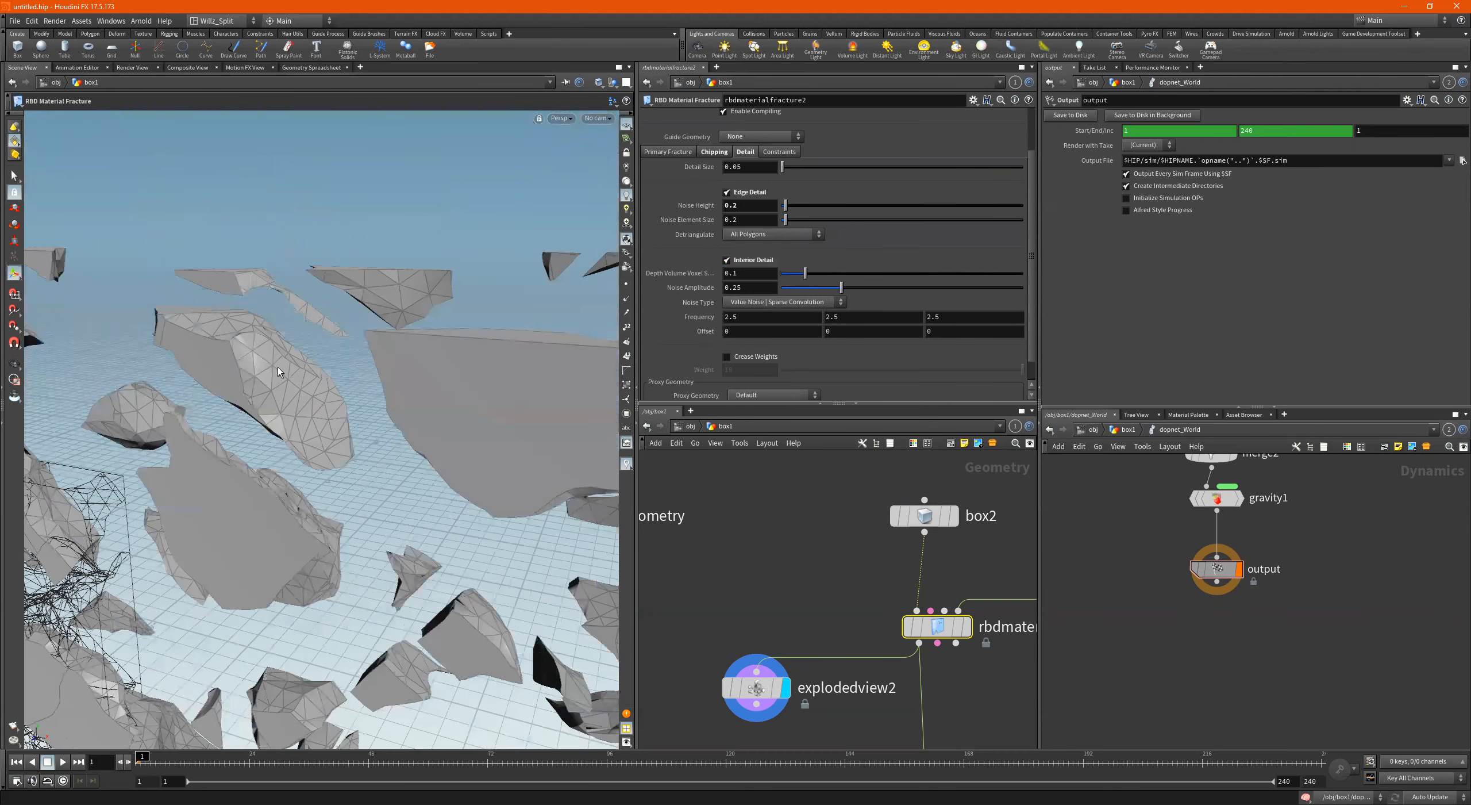
{"action": "left_click_drag", "start_coordinate": [402, 436], "coordinate": [365, 449], "text": "alt"}
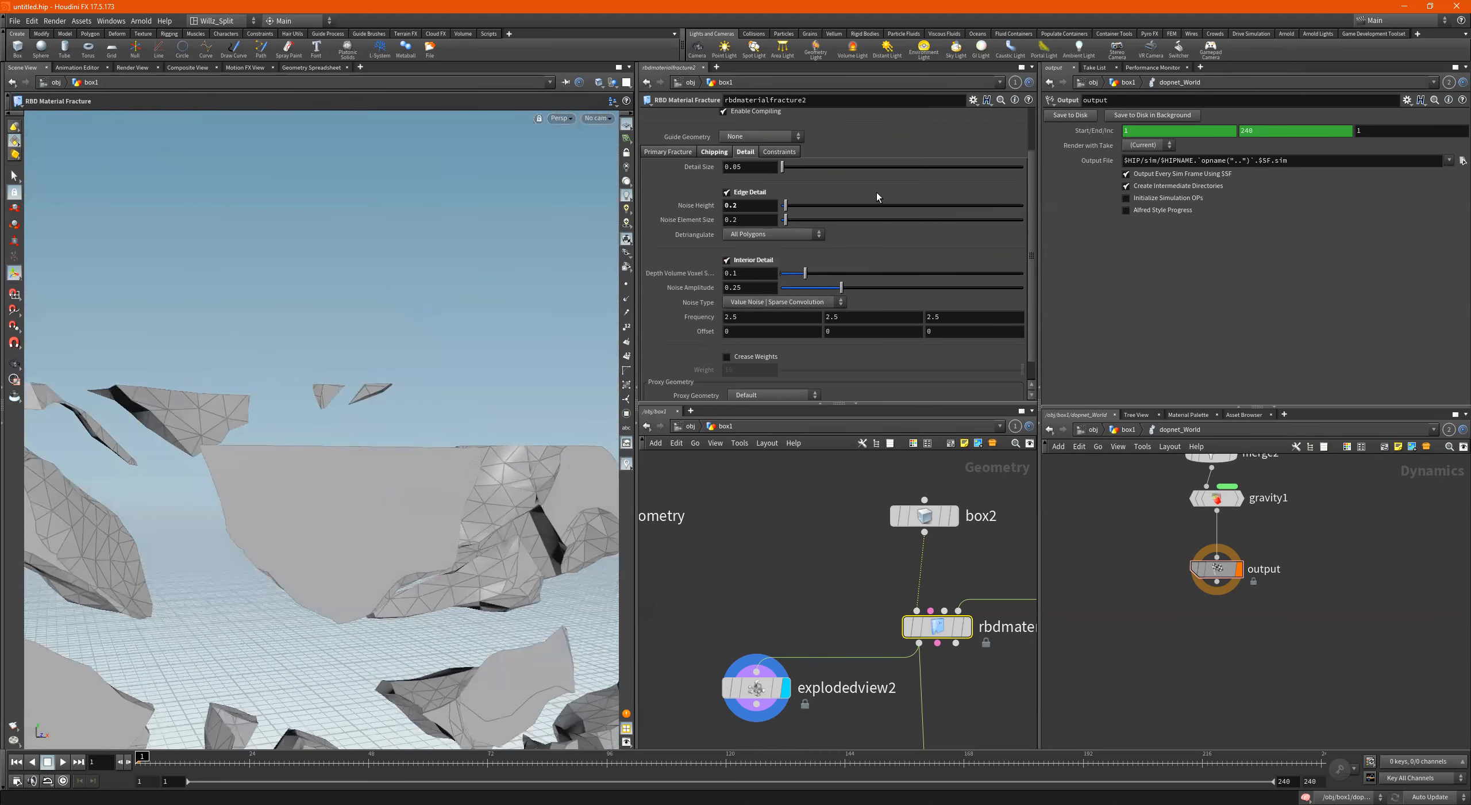
Set the Interior Detail's Depth Volume Voxel Size to 0.452 and its Noise Amplitude to 1.
{"action": "left_click", "coordinate": [829, 273]}
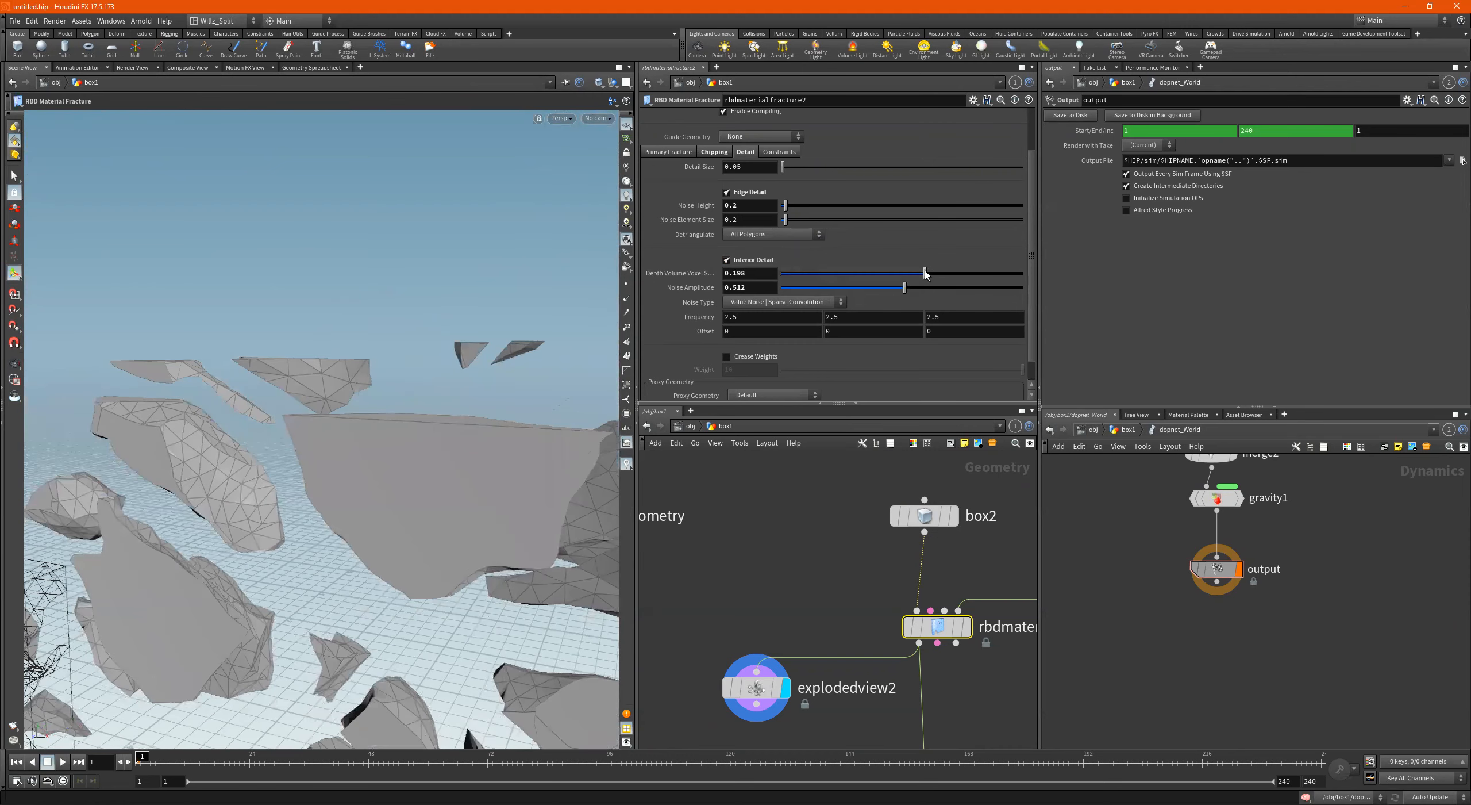
{"action": "left_click_drag", "start_coordinate": [926, 273], "coordinate": [934, 276]}
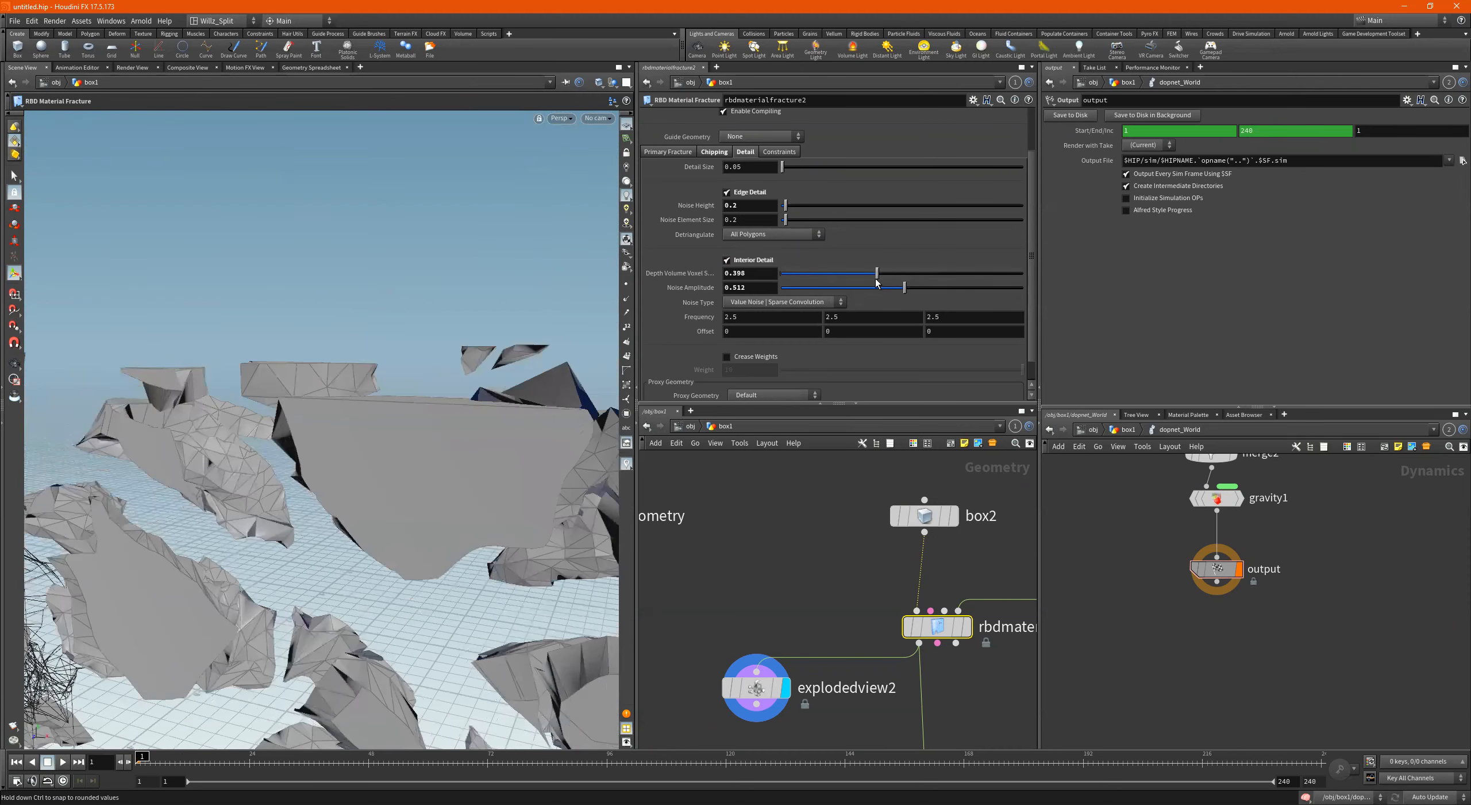
{"action": "left_click", "coordinate": [877, 275]}
{"action": "left_click_drag", "start_coordinate": [877, 278], "coordinate": [882, 282]}
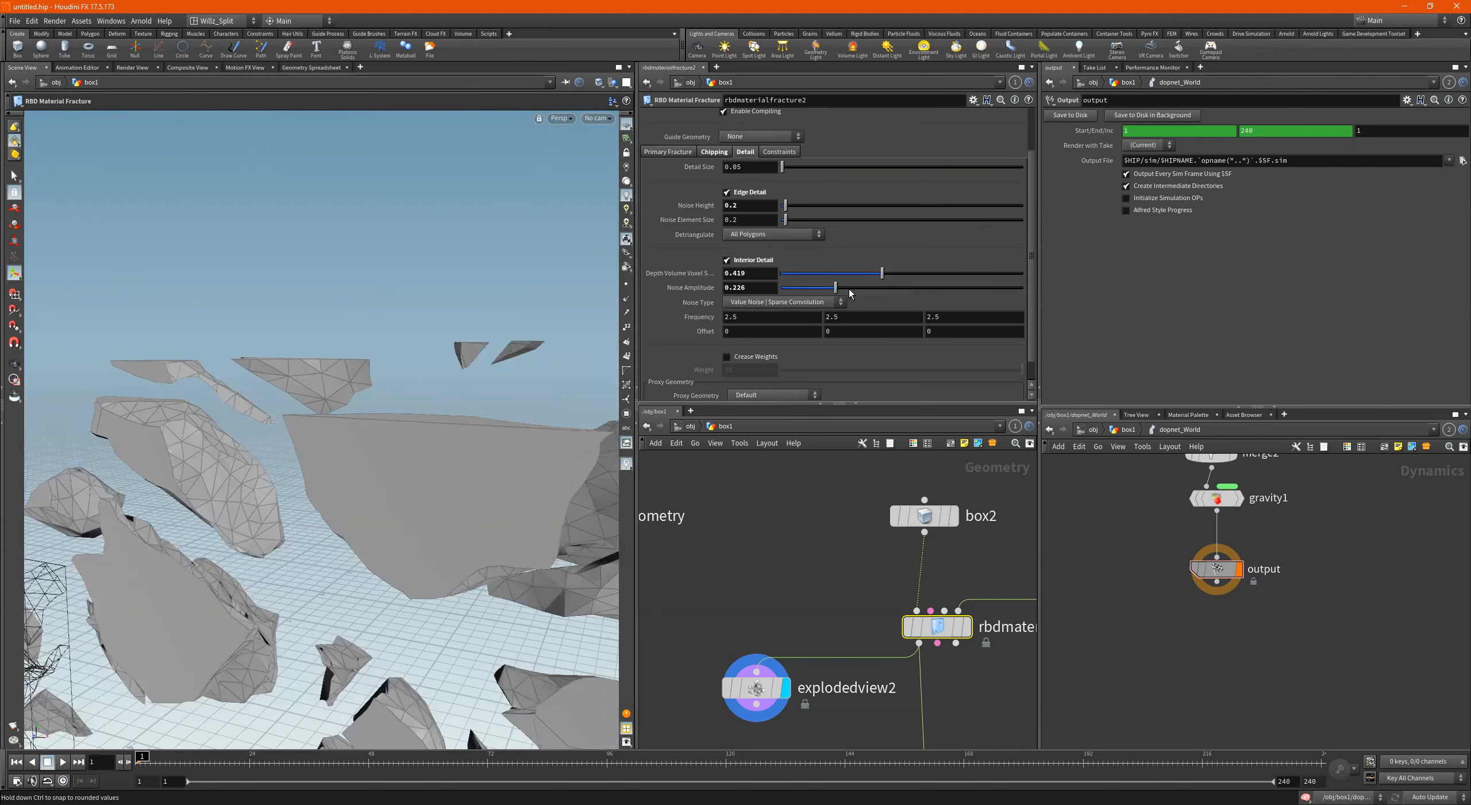
{"action": "left_click_drag", "start_coordinate": [1036, 294], "coordinate": [1040, 293]}
Try interior Noise Amplitudes of 0 and 0.395 and a shifted noise Offset, and undo these changes.
{"action": "left_click_drag", "start_coordinate": [907, 281], "coordinate": [777, 288]}
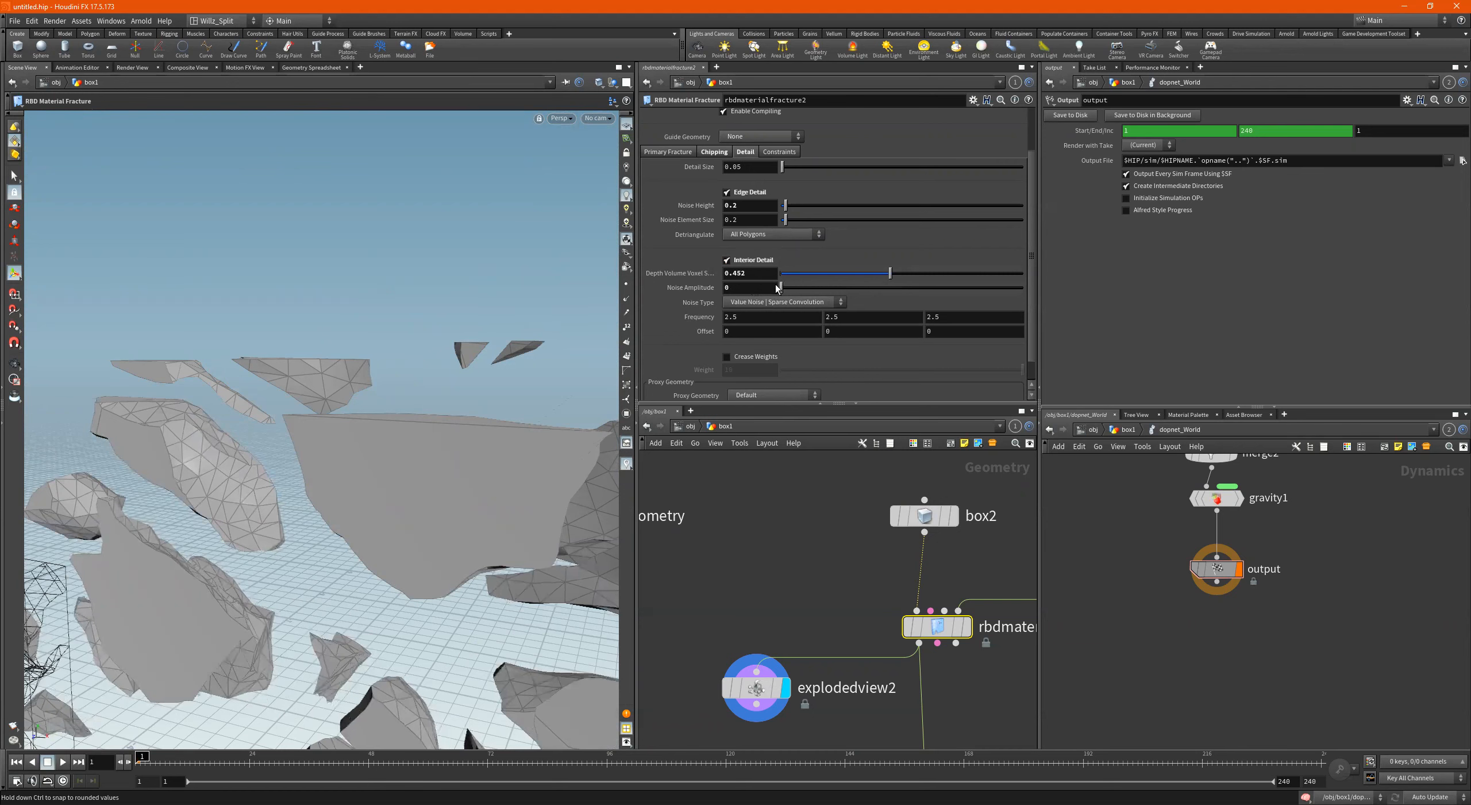
{"action": "left_click_drag", "start_coordinate": [866, 288], "coordinate": [903, 289]}
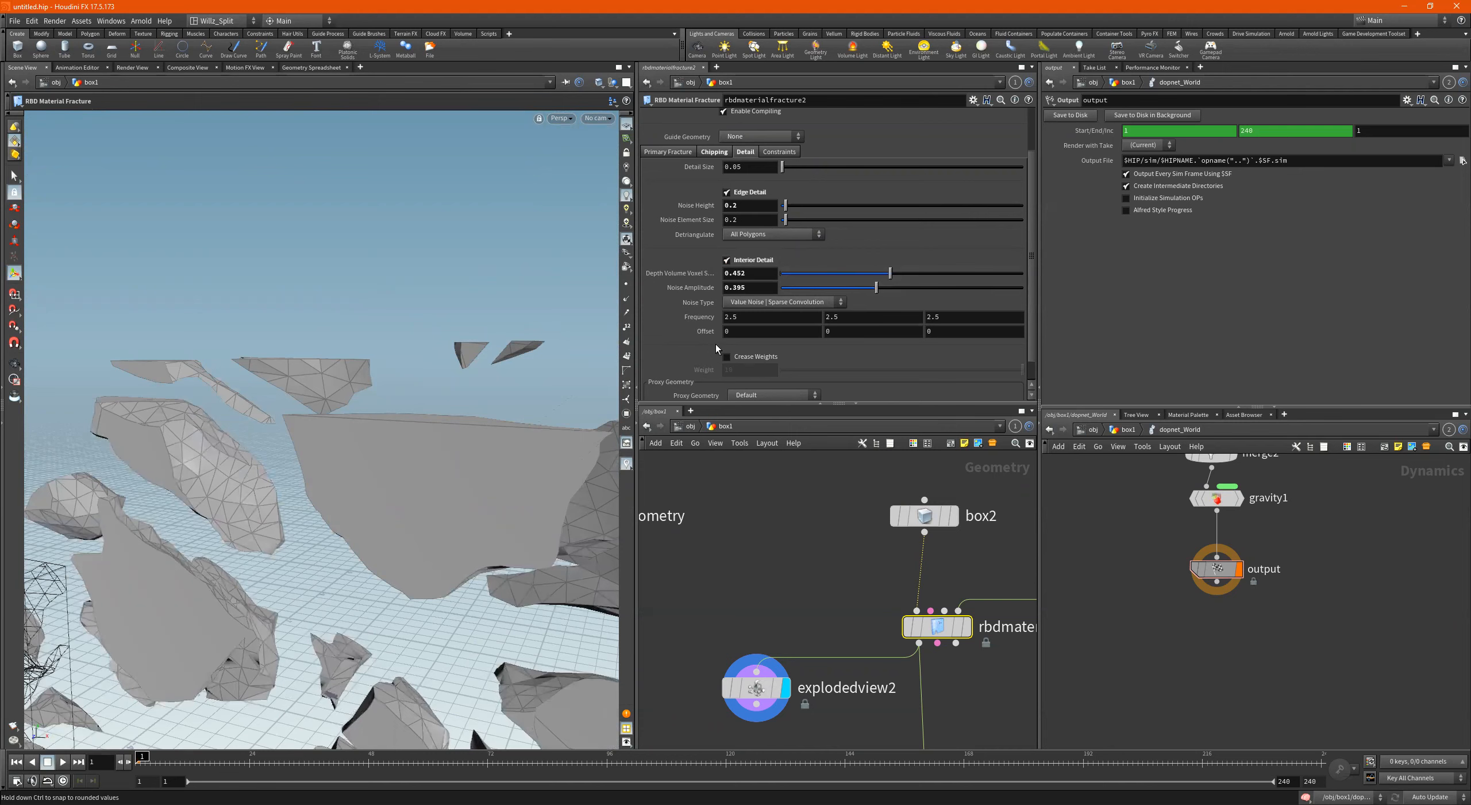
{"action": "middle_click_drag", "start_coordinate": [708, 325], "coordinate": [1207, 290]}
{"action": "left_click_drag", "start_coordinate": [278, 420], "coordinate": [421, 395], "text": "alt"}
{"action": "key", "text": "ctrl+z"}
{"action": "key", "text": "ctrl+z"}
{"action": "key", "text": "ctrl+z"}
Shift the first Offset value of the interior noise to 2.0 and view the exploded wall pieces.
{"action": "middle_click_drag", "start_coordinate": [748, 337], "coordinate": [902, 342]}
{"action": "right_click_drag", "start_coordinate": [345, 402], "coordinate": [375, 412], "text": "alt"}
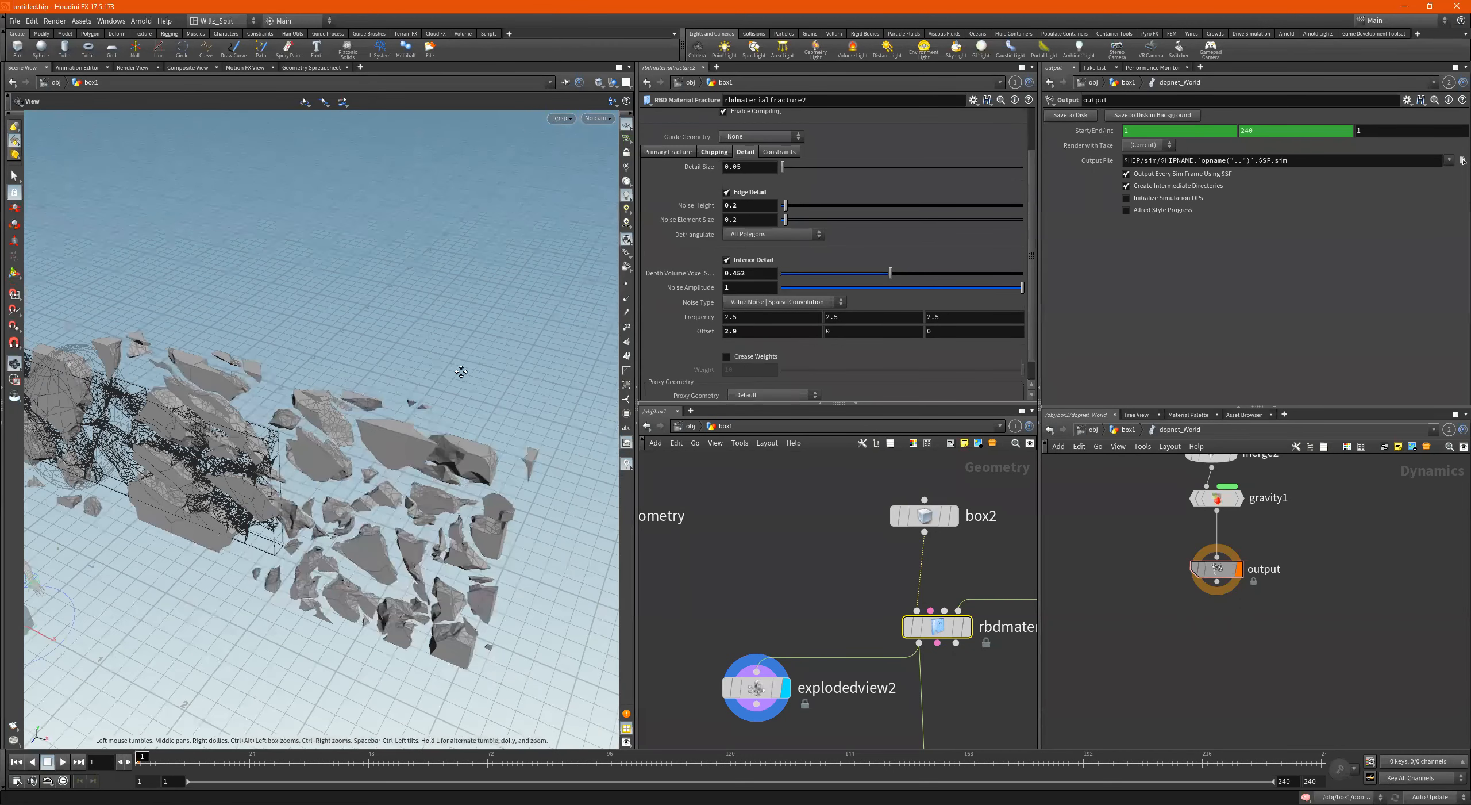
Shift the interior noise Offset to 2.9 and 6.1 in its first two components and inspect the shards up close.
{"action": "left_click_drag", "start_coordinate": [461, 371], "coordinate": [507, 368], "text": "alt"}
{"action": "right_click_drag", "start_coordinate": [541, 402], "coordinate": [525, 489], "text": "alt"}
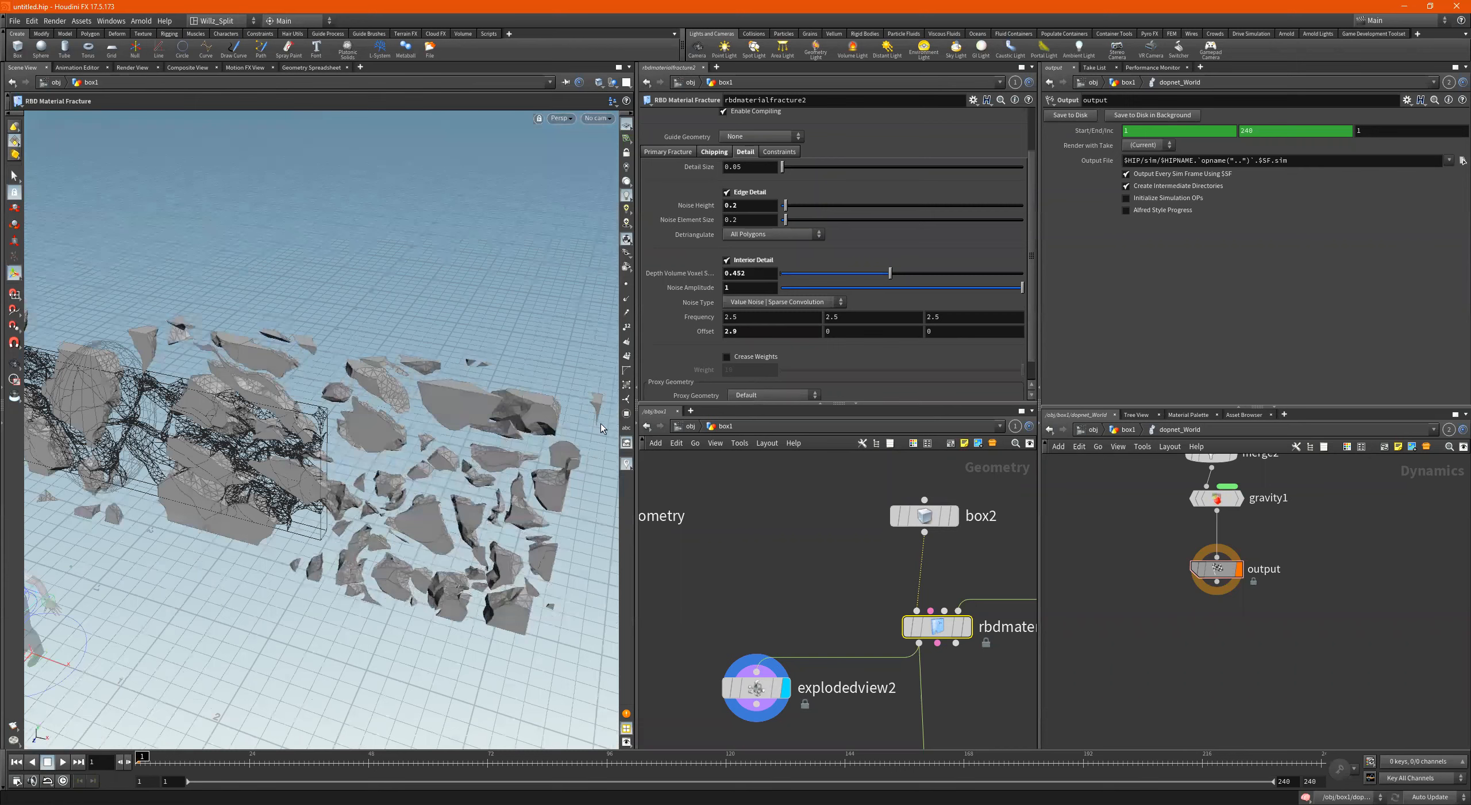
{"action": "middle_click_drag", "start_coordinate": [849, 332], "coordinate": [1157, 333]}
{"action": "left_click_drag", "start_coordinate": [304, 448], "coordinate": [347, 350], "text": "alt"}
{"action": "right_click_drag", "start_coordinate": [348, 354], "coordinate": [402, 419]}
{"action": "left_click_drag", "start_coordinate": [403, 420], "coordinate": [172, 463]}
{"action": "scroll", "coordinate": [810, 279], "scroll_direction": "down", "scroll_amount": 1}
{"action": "scroll", "coordinate": [811, 278], "scroll_direction": "up", "scroll_amount": 1}
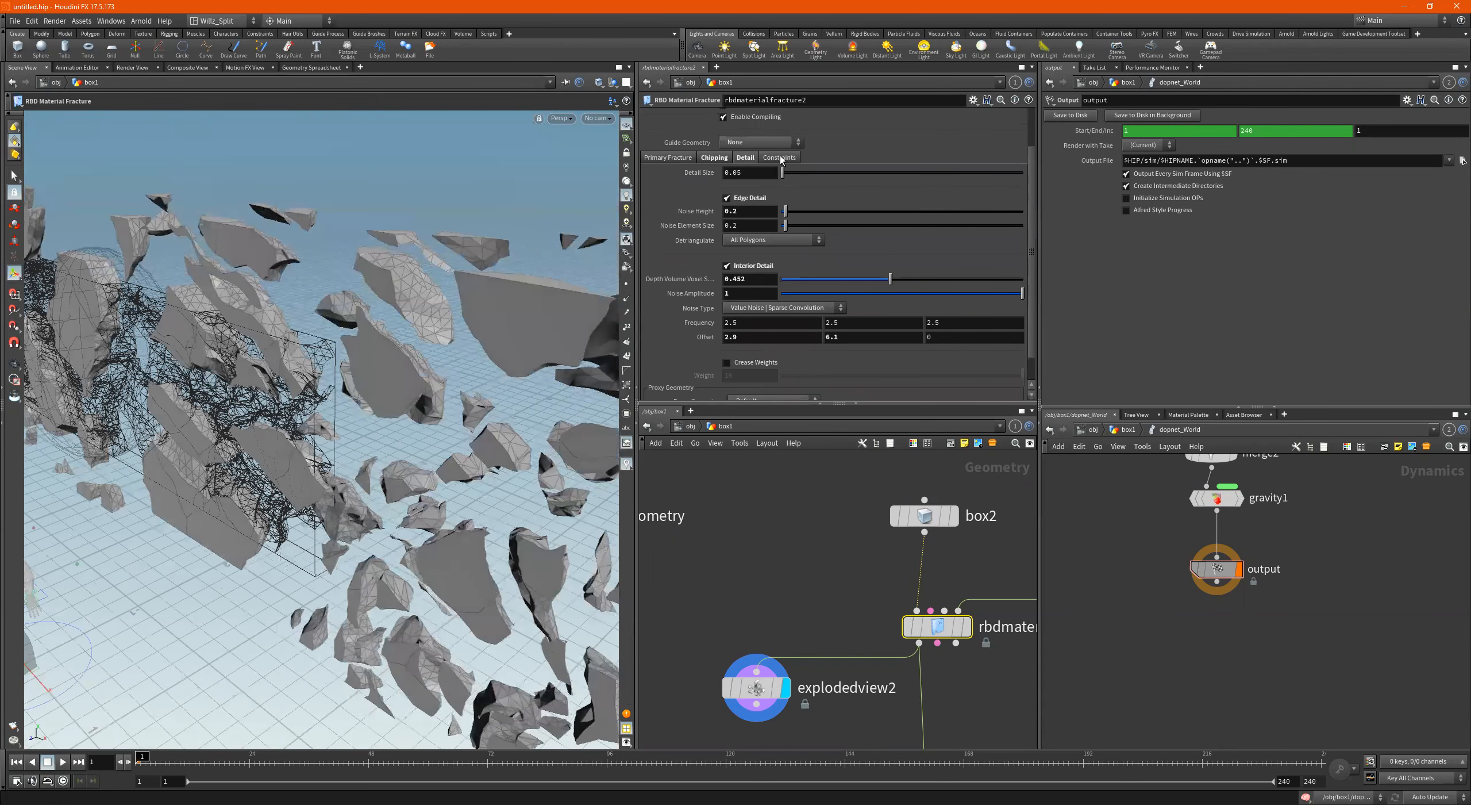
Show the fracture's constraint settings and examine the exploded wall pieces from near and far.
{"action": "left_click", "coordinate": [780, 158]}
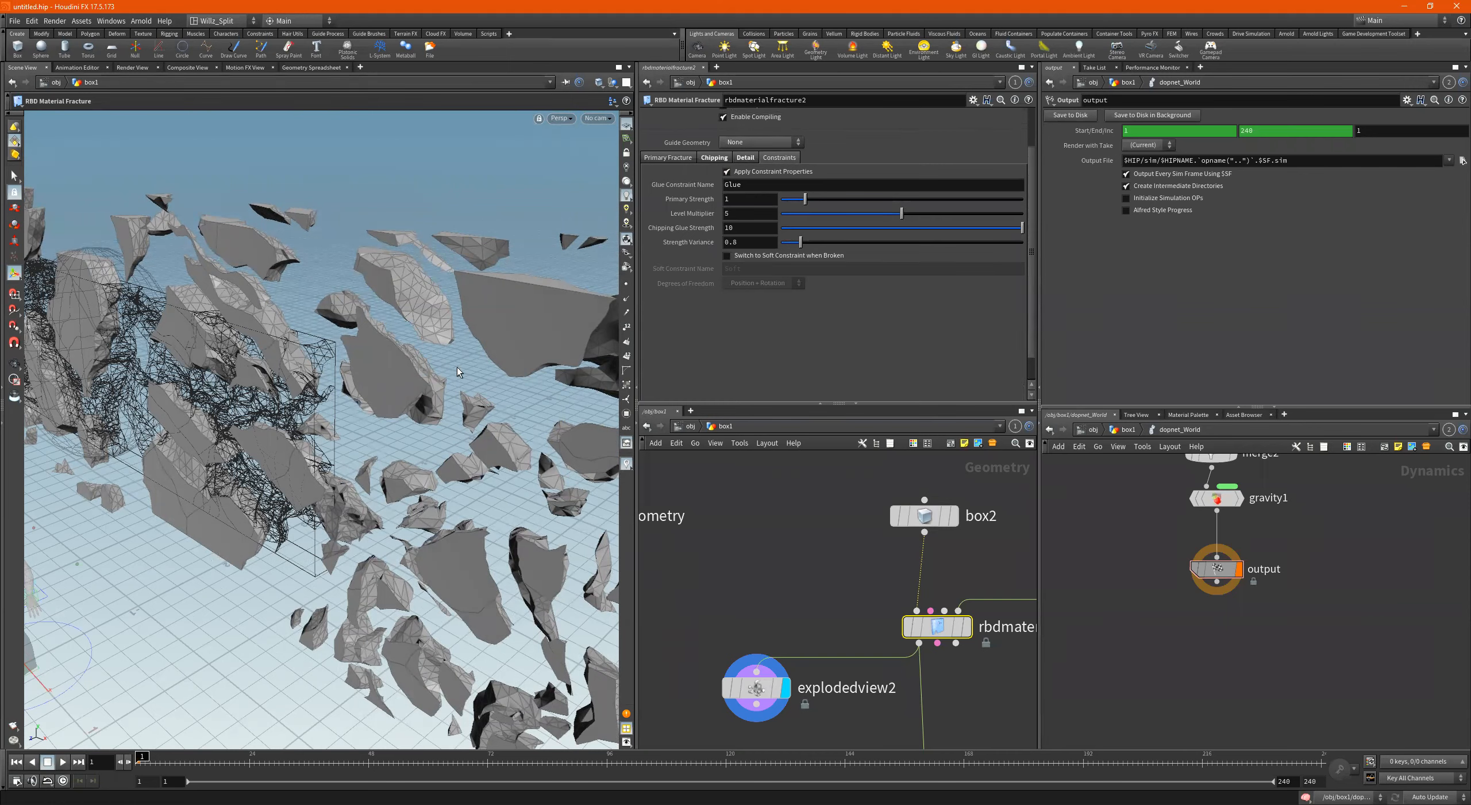
{"action": "right_click_drag", "start_coordinate": [460, 352], "coordinate": [386, 341], "text": "alt"}
{"action": "left_click_drag", "start_coordinate": [386, 342], "coordinate": [420, 341], "text": "alt"}
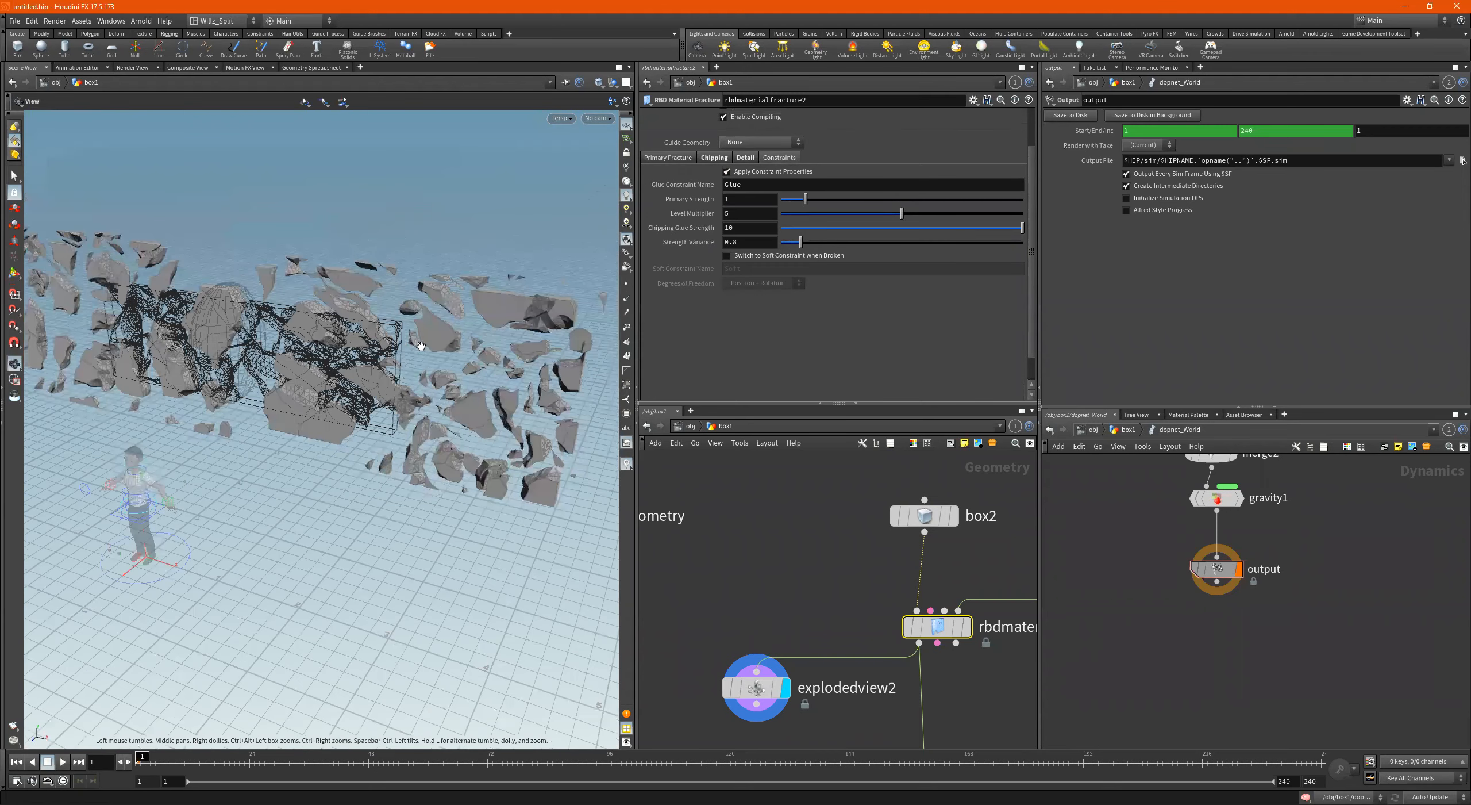
{"action": "middle_click_drag", "start_coordinate": [420, 341], "coordinate": [477, 432], "text": "alt"}
{"action": "left_click_drag", "start_coordinate": [414, 433], "coordinate": [251, 442]}
{"action": "right_click_drag", "start_coordinate": [251, 441], "coordinate": [404, 417]}
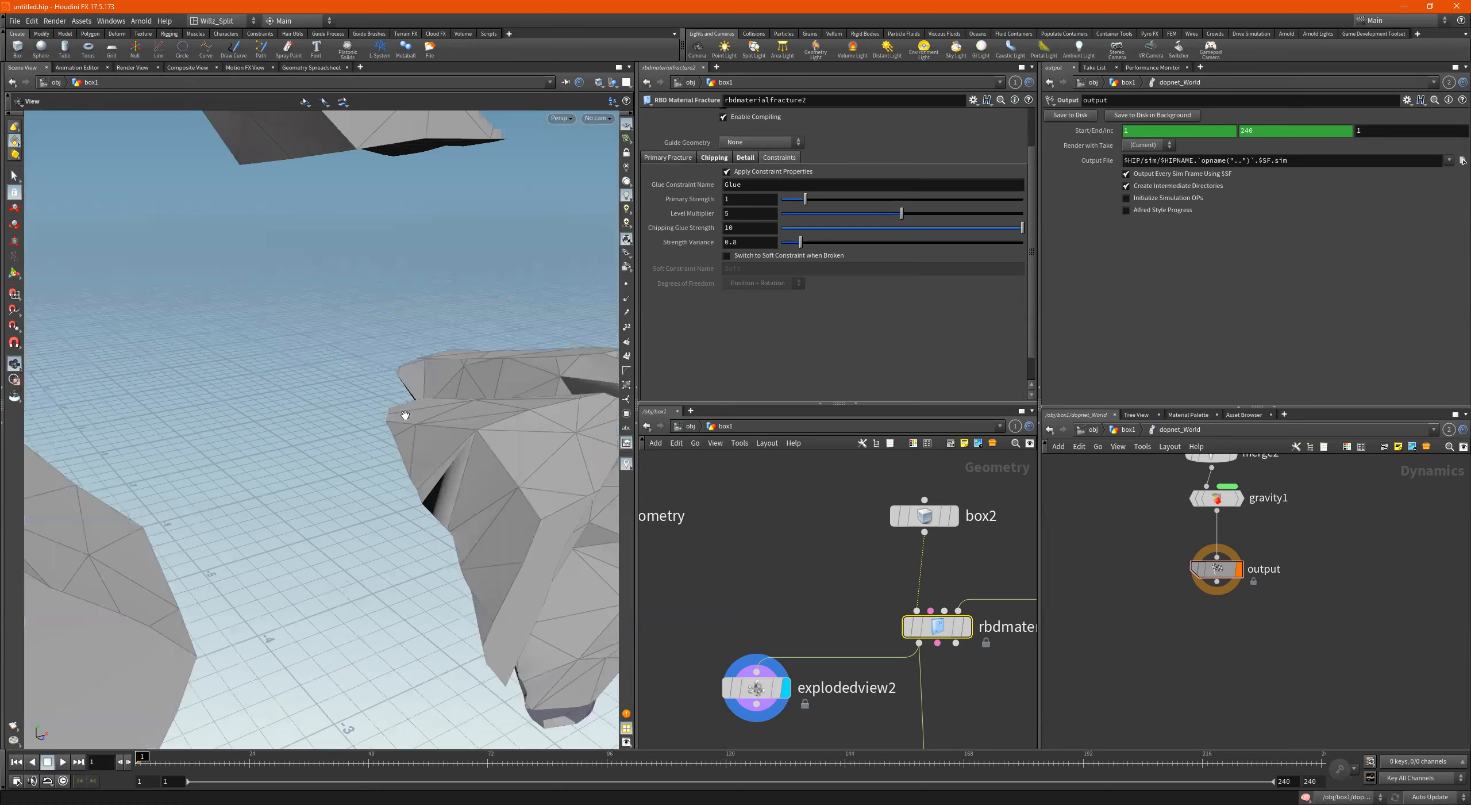
{"action": "left_click_drag", "start_coordinate": [404, 417], "coordinate": [303, 384]}
{"action": "middle_click_drag", "start_coordinate": [302, 384], "coordinate": [304, 387]}
{"action": "right_click_drag", "start_coordinate": [304, 387], "coordinate": [87, 420]}
{"action": "left_click_drag", "start_coordinate": [402, 436], "coordinate": [251, 427]}
{"action": "right_click_drag", "start_coordinate": [306, 437], "coordinate": [353, 440]}
{"action": "left_click_drag", "start_coordinate": [353, 440], "coordinate": [265, 431]}
{"action": "middle_click_drag", "start_coordinate": [265, 431], "coordinate": [171, 452]}
{"action": "left_click_drag", "start_coordinate": [266, 459], "coordinate": [254, 459]}
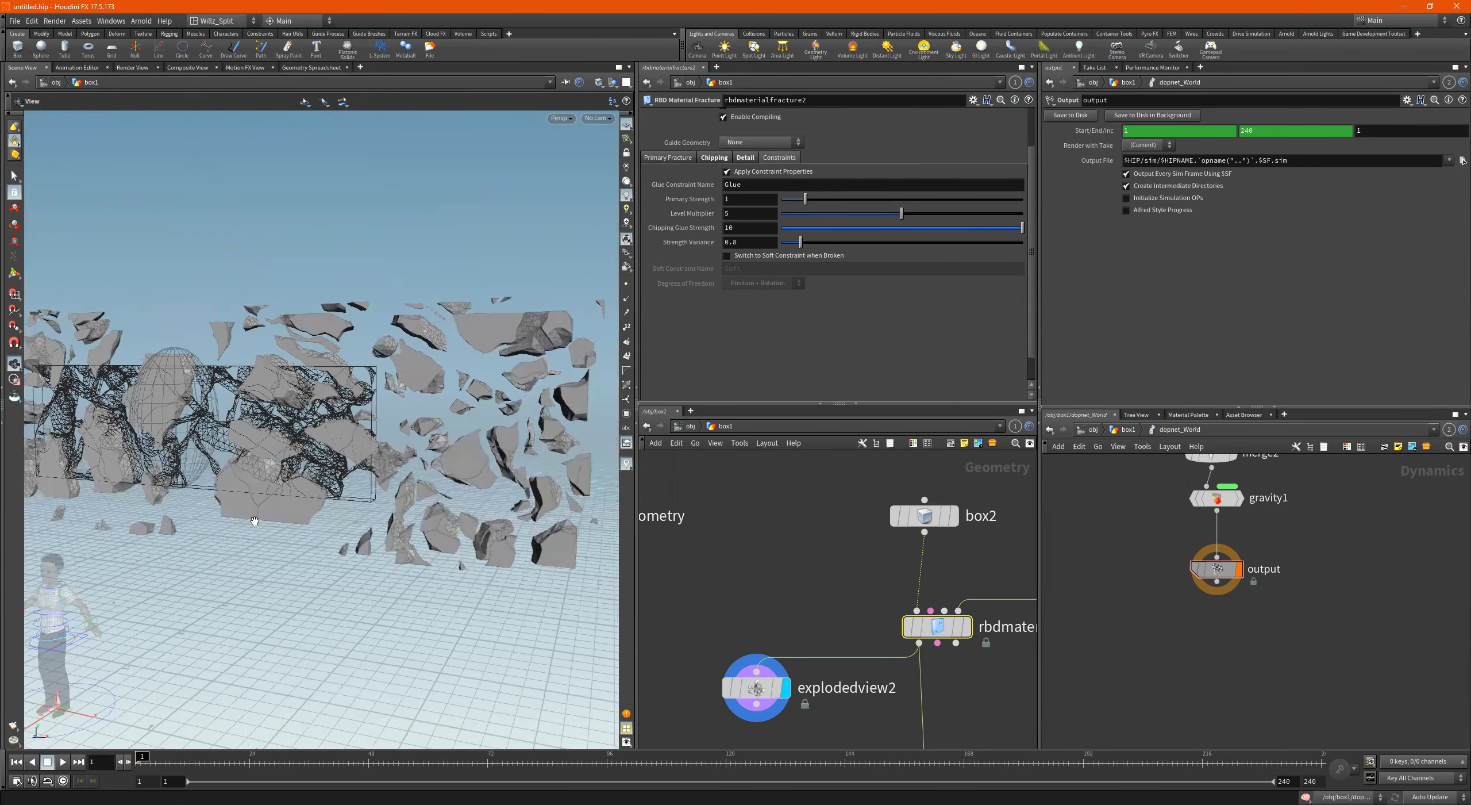
Display the dynamics network's output and play the wall's collapse simulation, stopping at about frame 92.
{"action": "left_click", "coordinate": [1218, 569]}
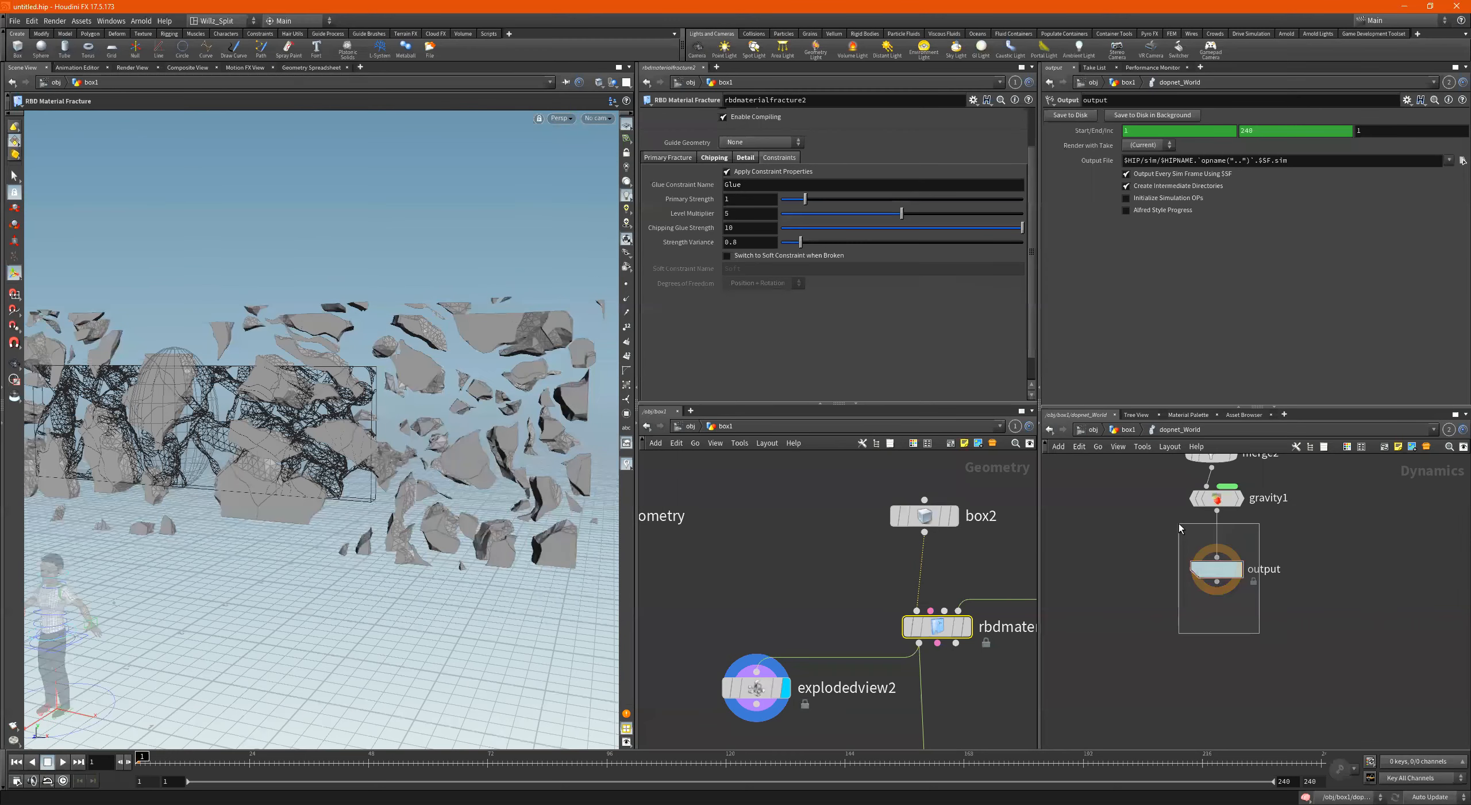
{"action": "middle_click_drag", "start_coordinate": [383, 473], "coordinate": [561, 398]}
{"action": "left_click", "coordinate": [63, 762]}
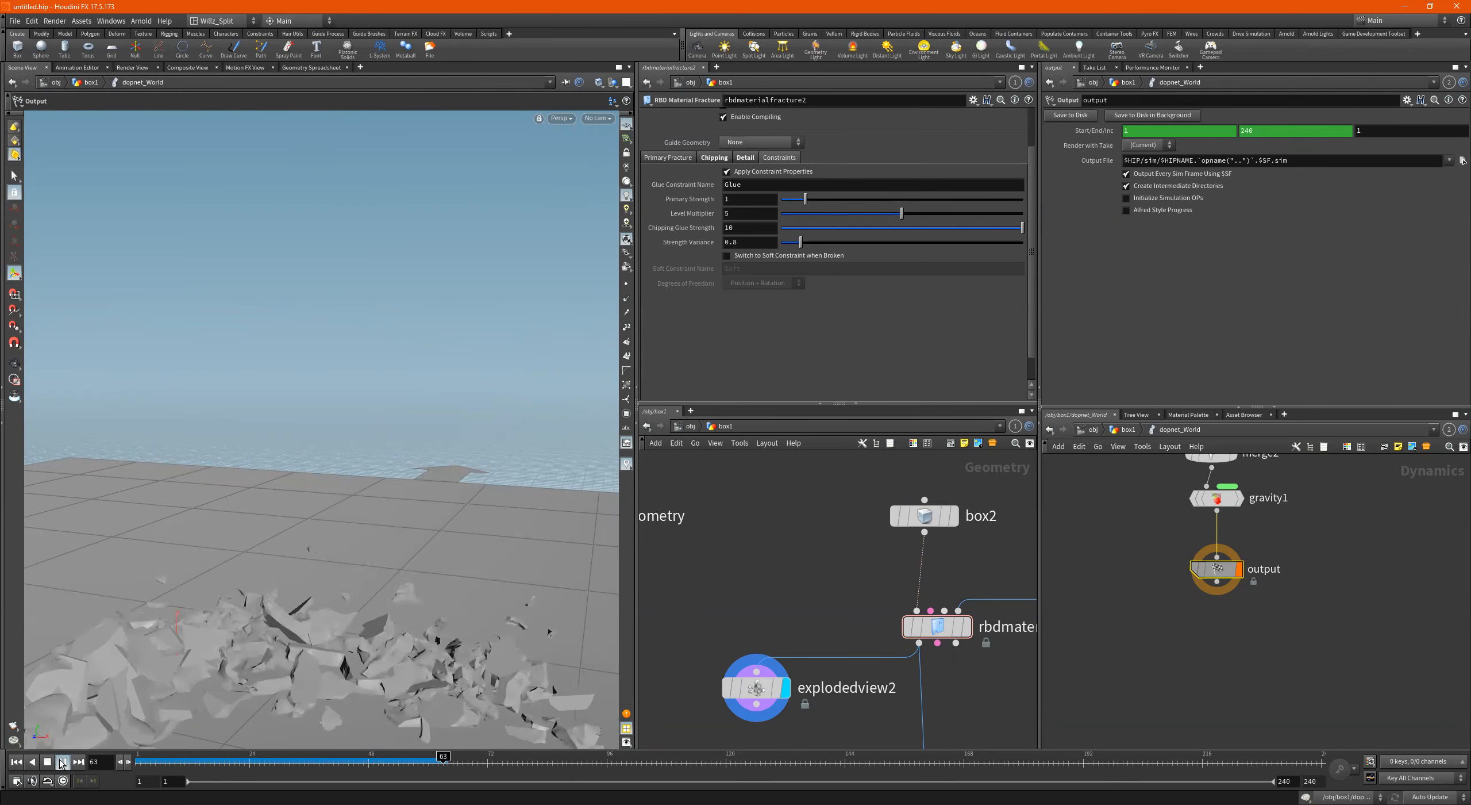
{"action": "left_click", "coordinate": [45, 763]}
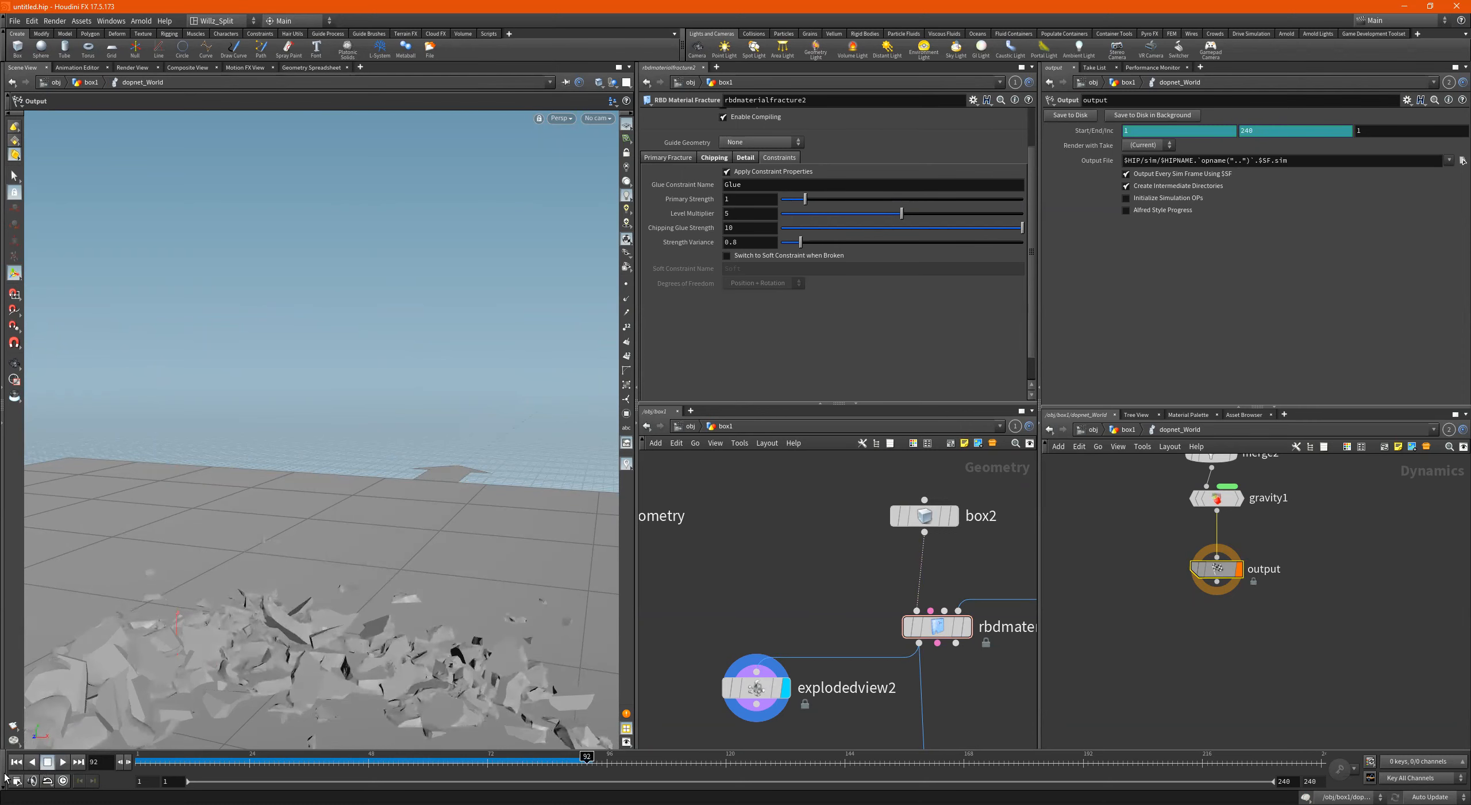
Rewind the simulation to frame 1 and reframe the view on the intact wall and the head-shaped object.
{"action": "left_click", "coordinate": [11, 766]}
{"action": "key", "text": "space"}
{"action": "right_click_drag", "start_coordinate": [246, 538], "coordinate": [230, 472]}
{"action": "left_click_drag", "start_coordinate": [230, 472], "coordinate": [222, 496]}
{"action": "middle_click_drag", "start_coordinate": [222, 495], "coordinate": [322, 395]}
{"action": "right_click_drag", "start_coordinate": [322, 394], "coordinate": [312, 389]}
{"action": "left_click_drag", "start_coordinate": [312, 389], "coordinate": [291, 367]}
{"action": "key", "text": "Return"}
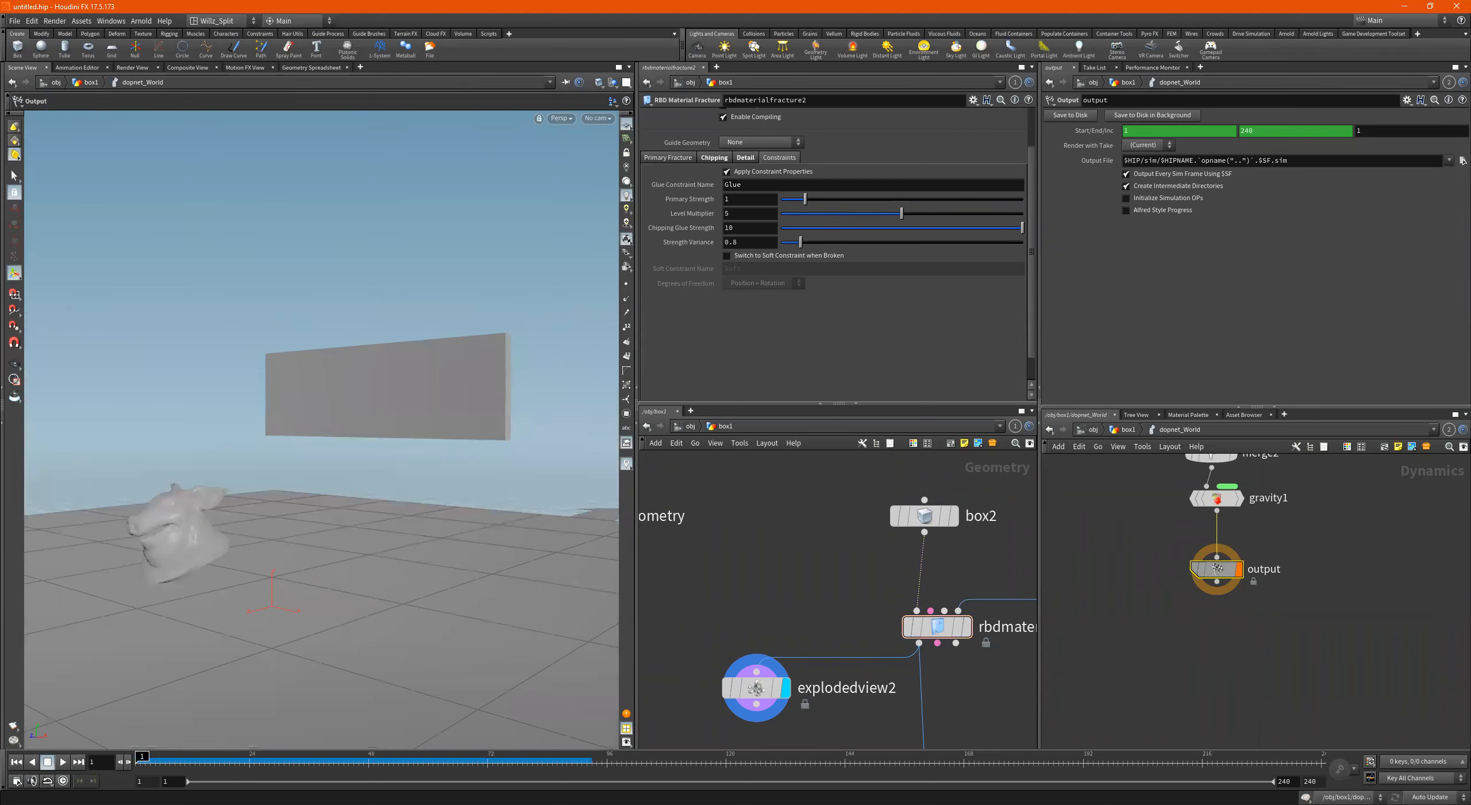